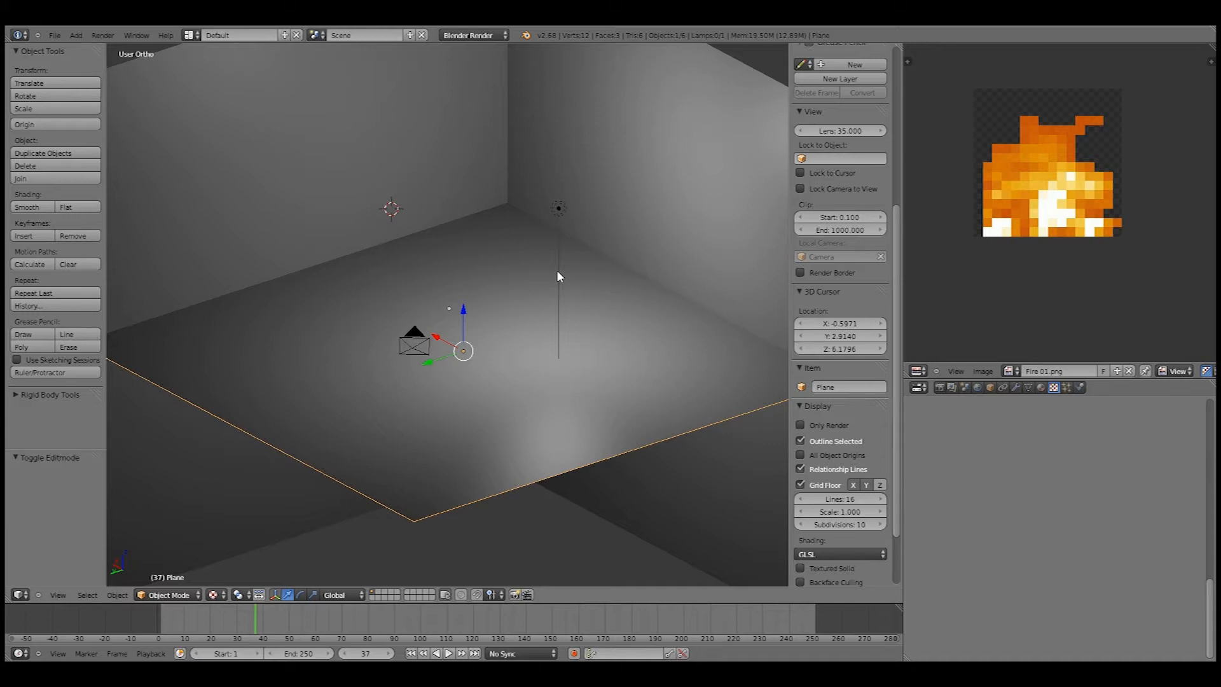
Step: Add a cube mesh to the room scene at the 3D cursor
middle_drag(557, 271, 506, 337)
scroll(459, 275, down, 5)
scroll(506, 337, up, 4)
key(shift+a)
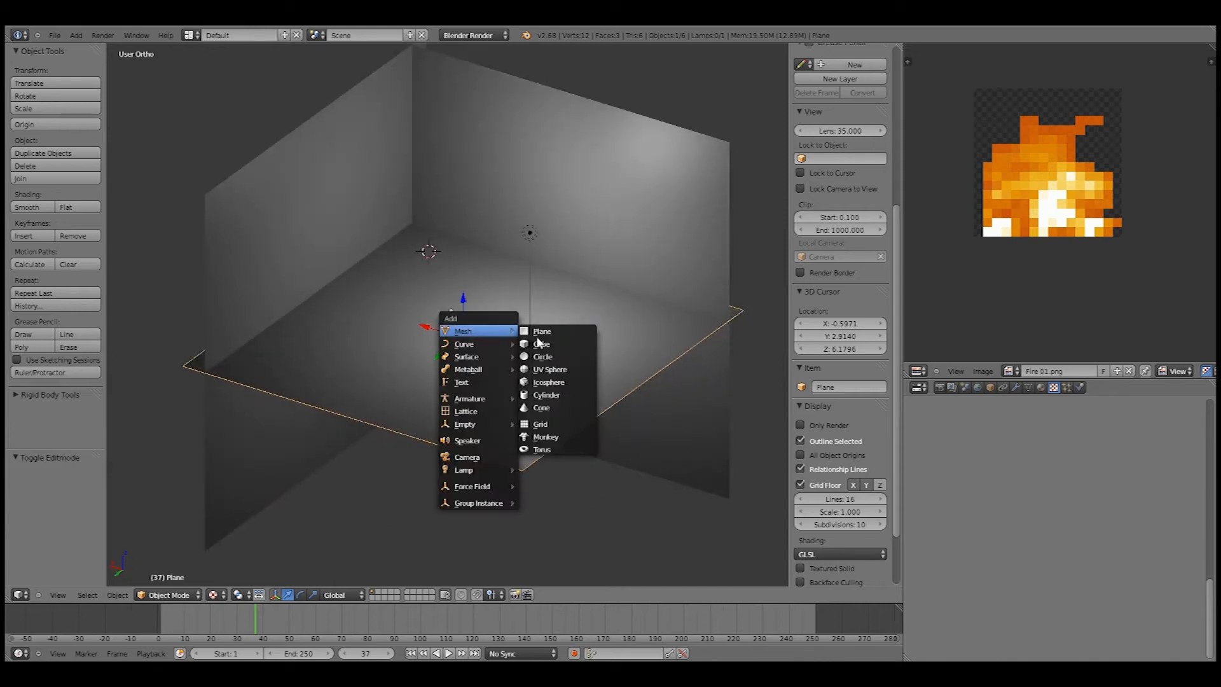
click(531, 339)
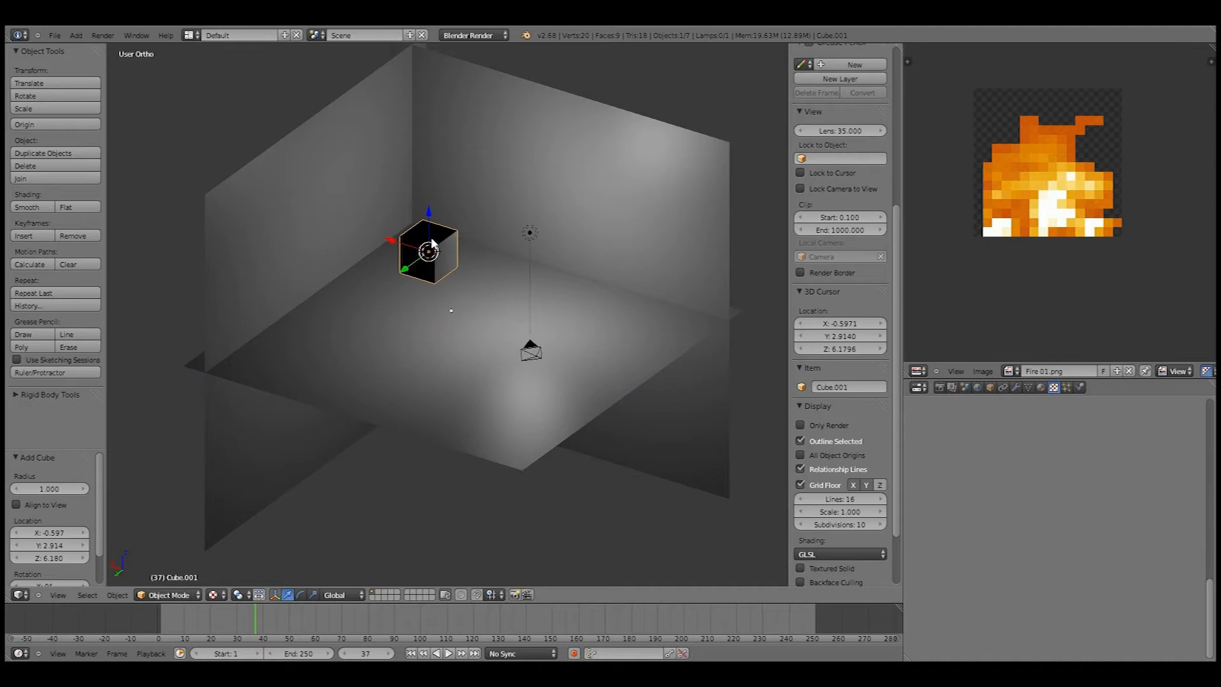
Step: Move the cube down about 4.67, along Y by about -3.12 and down another 0.49 to place it on the floor in camera view
drag(429, 214, 442, 302)
middle_drag(442, 301, 450, 253)
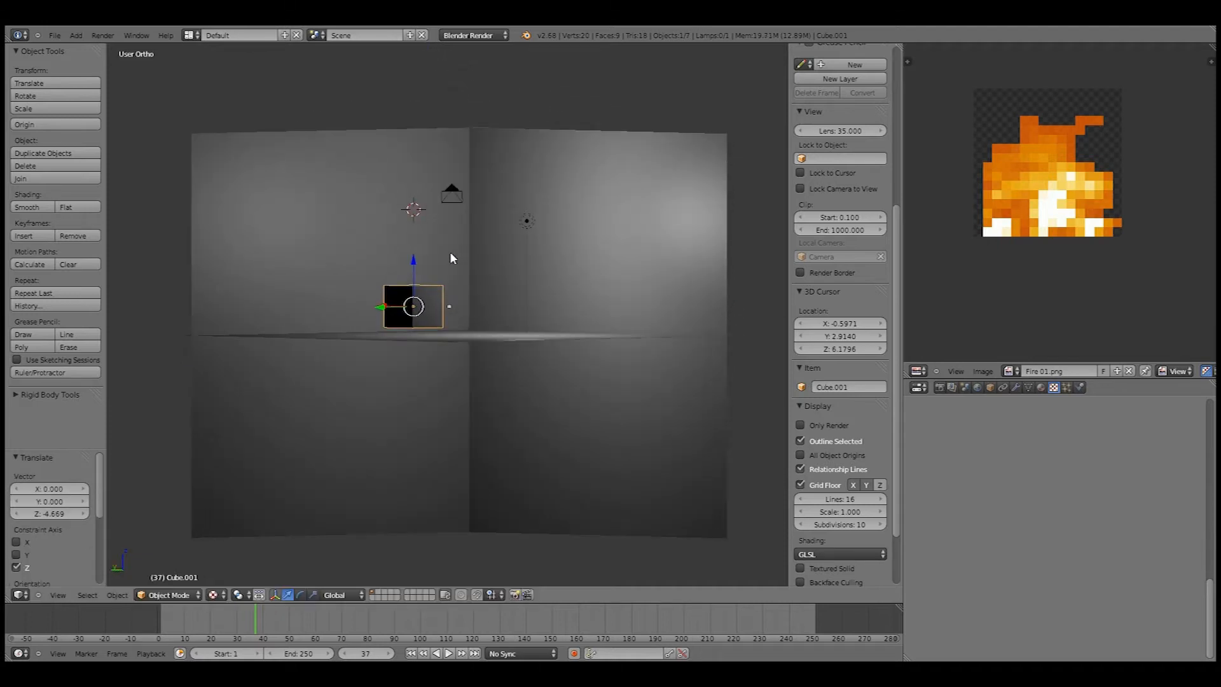
key(KP_0)
key(Home)
drag(307, 364, 447, 318)
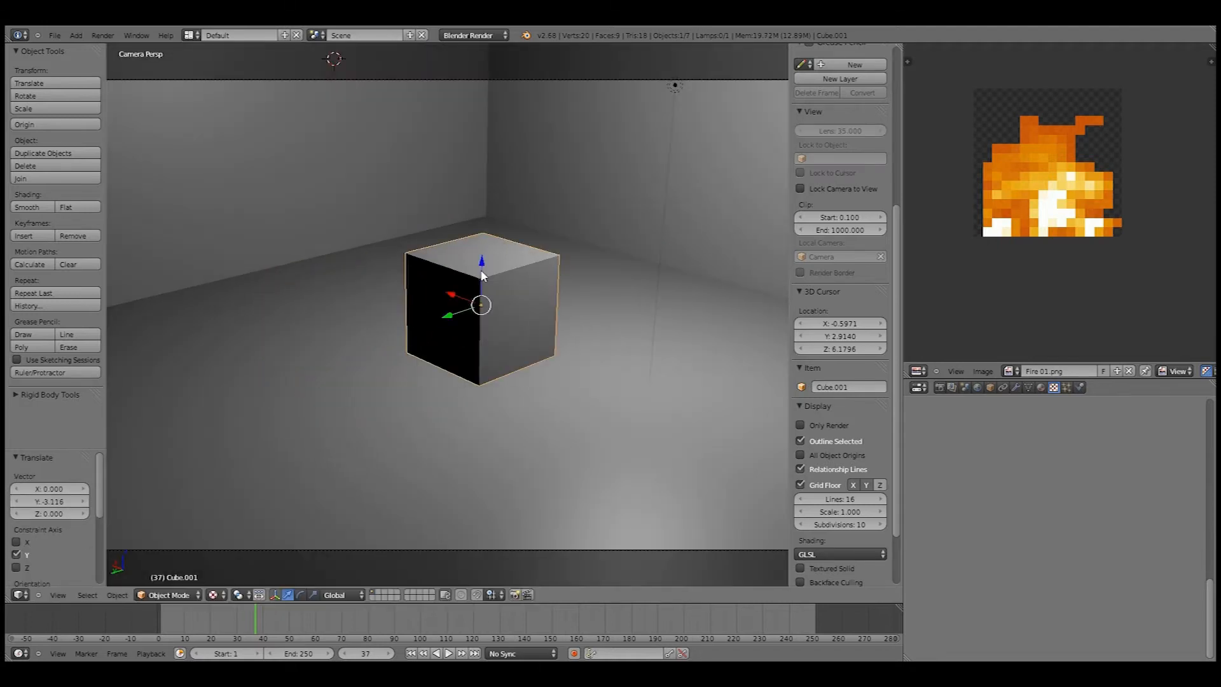
mouse_move(483, 270)
mouse_down()
mouse_move(483, 295)
mouse_move(494, 286)
mouse_up()
scroll(520, 260, down, 3)
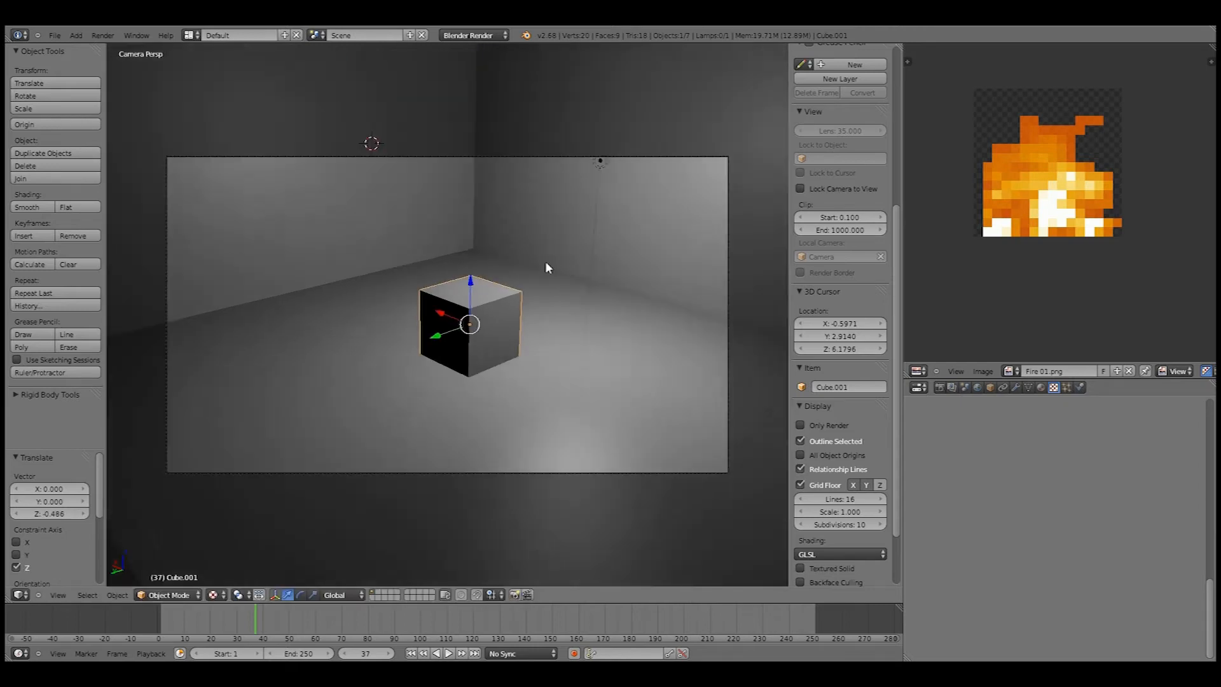
scroll(566, 242, up, 3)
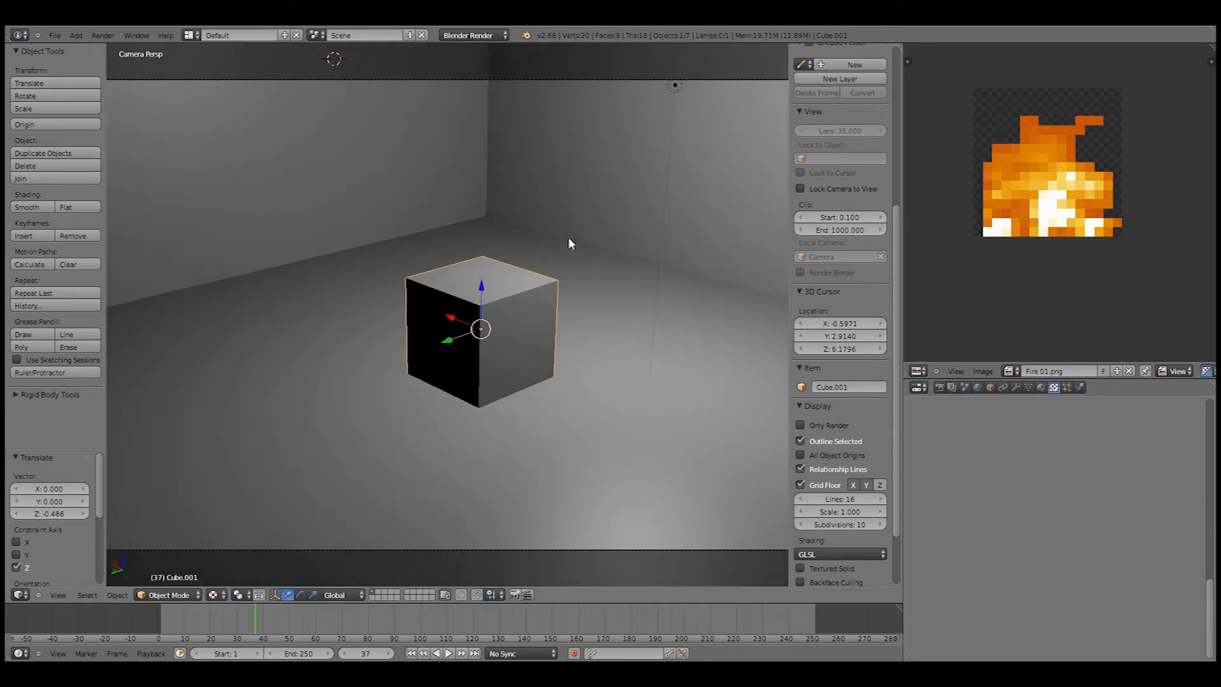
scroll(567, 238, down, 3)
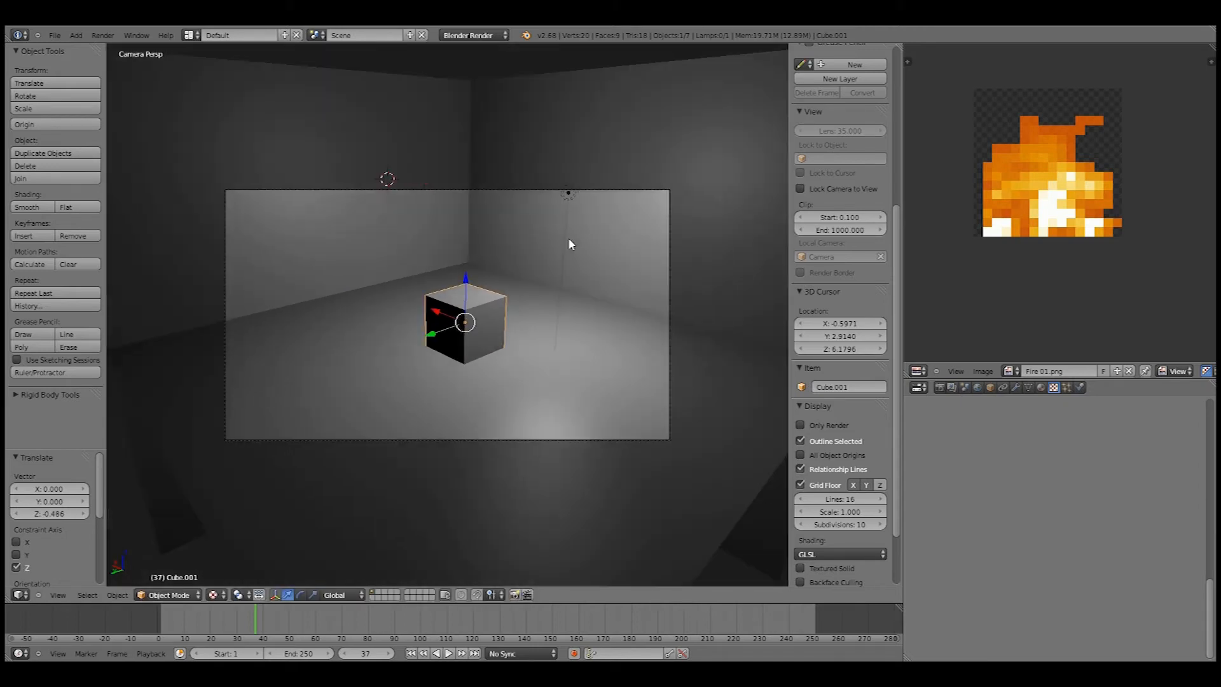
scroll(567, 238, up, 3)
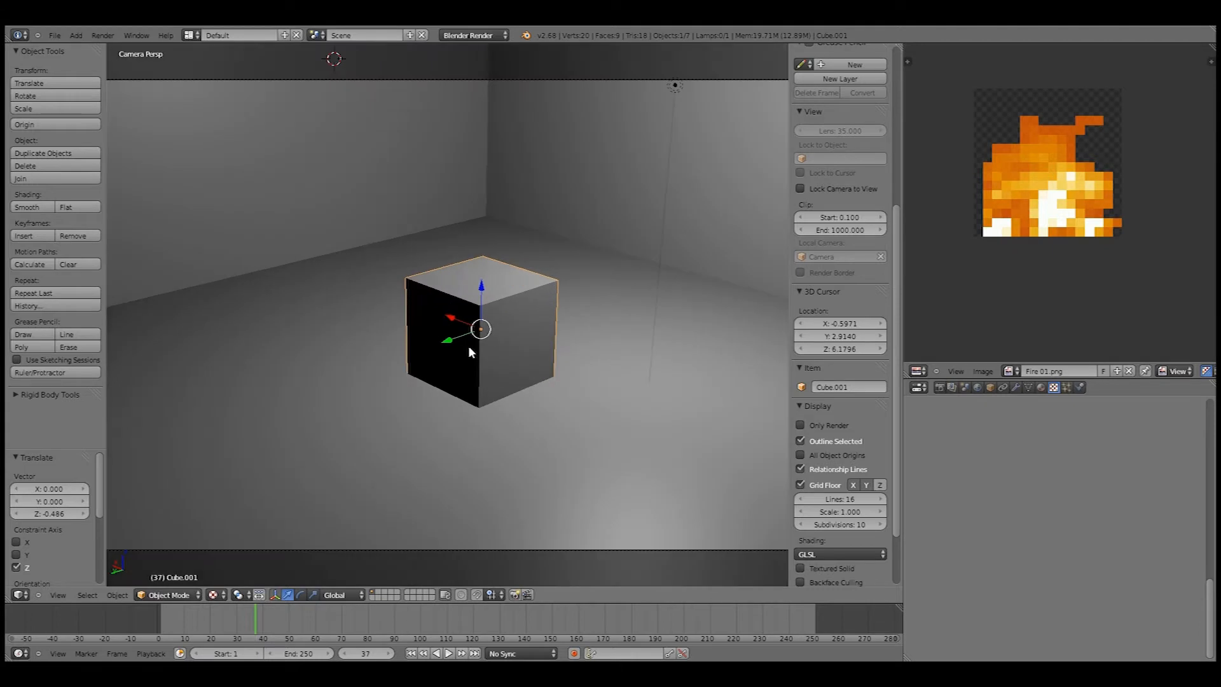
scroll(468, 346, down, 3)
scroll(468, 346, up, 2)
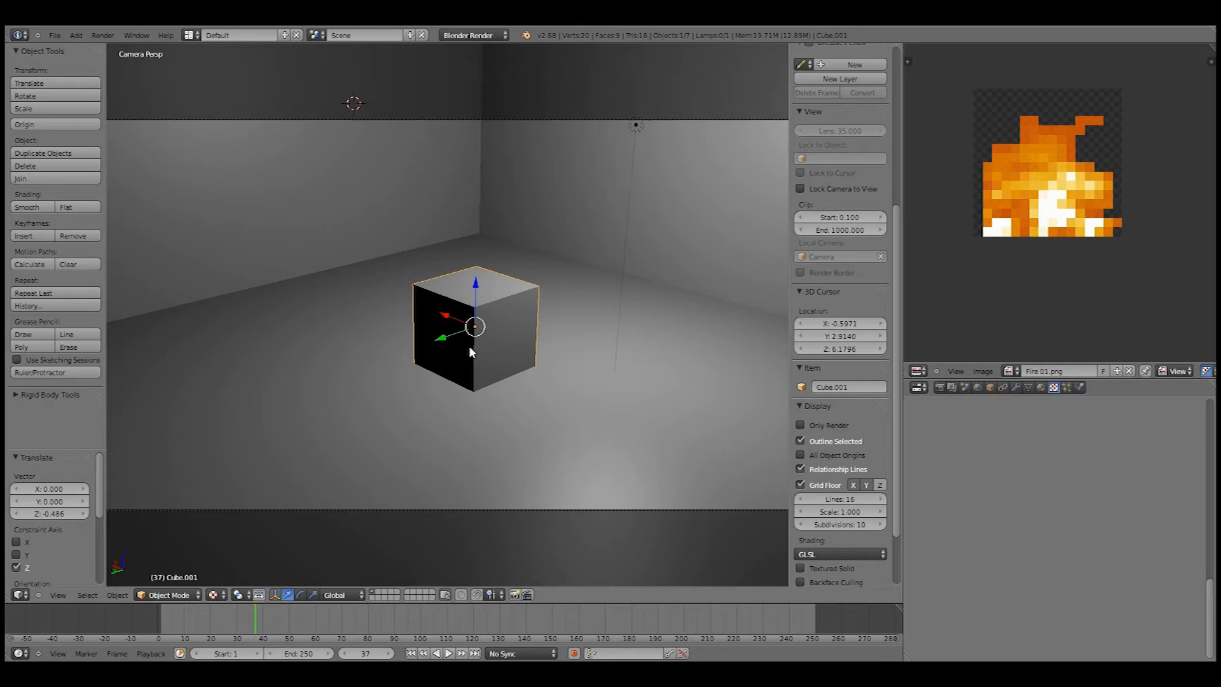
scroll(468, 346, down, 3)
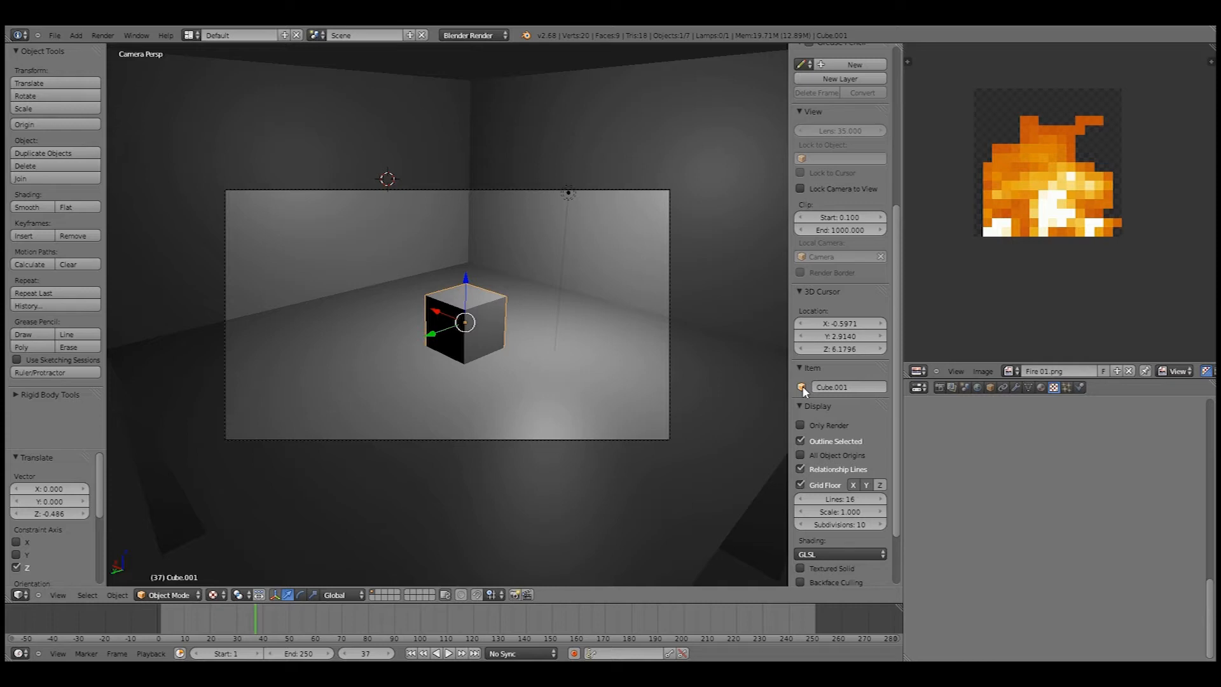
Step: Unlink Fire 01.png from the image editor and give the cube a new material
click(1130, 371)
click(1010, 371)
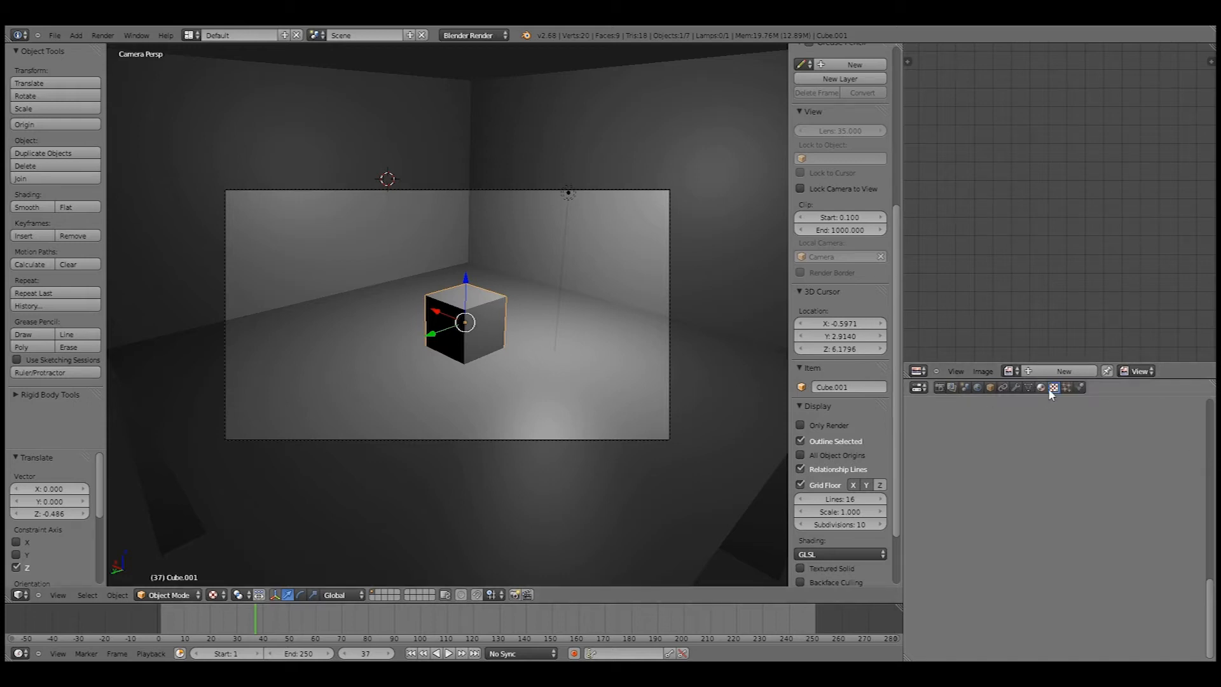
click(1043, 388)
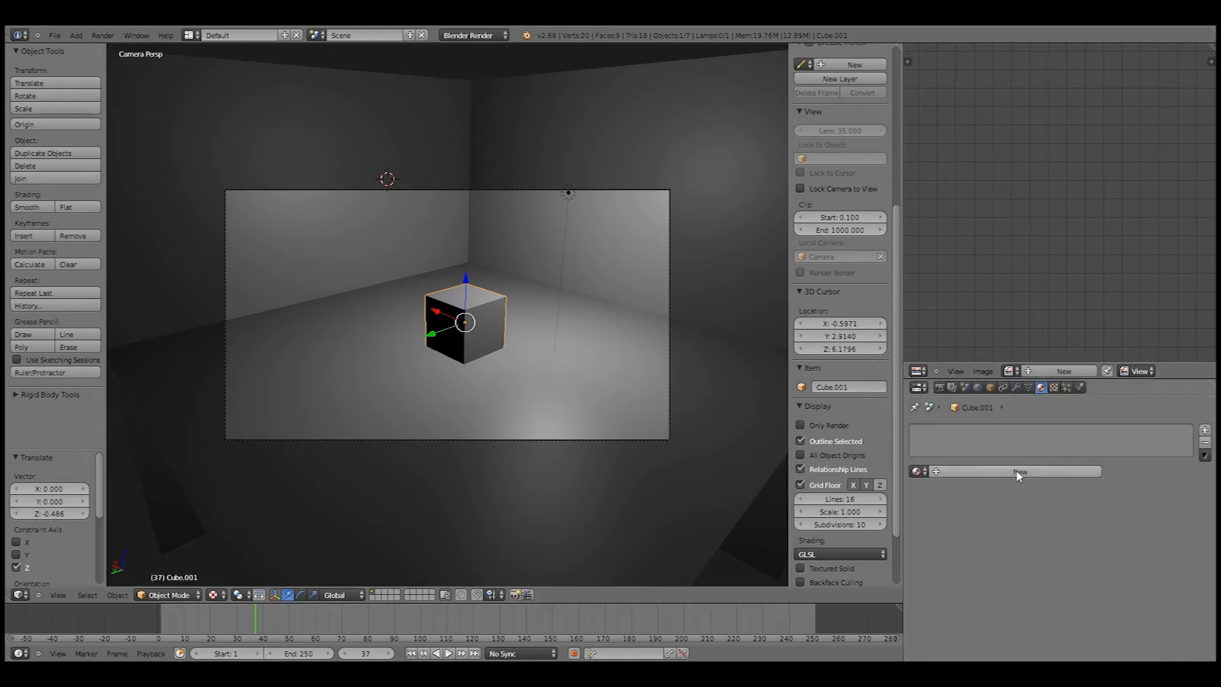
click(1016, 474)
Step: Add a new texture to the cube's material and set its type to Image or Movie
click(1054, 387)
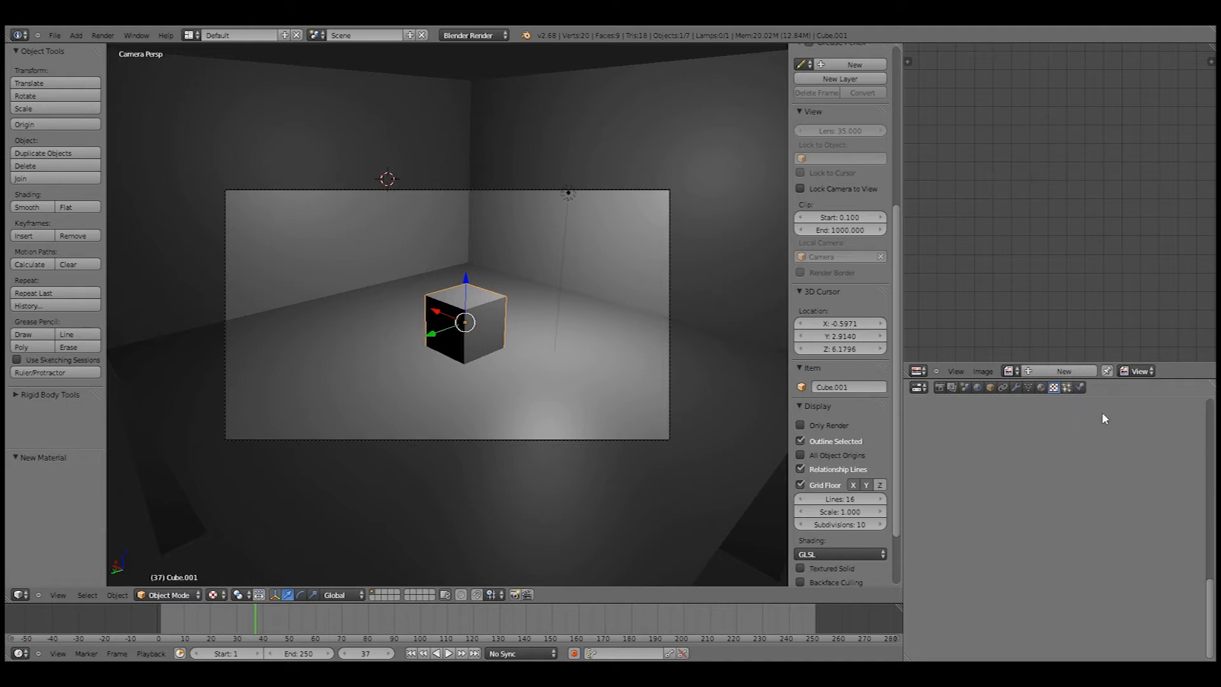
scroll(1206, 477, up, 18)
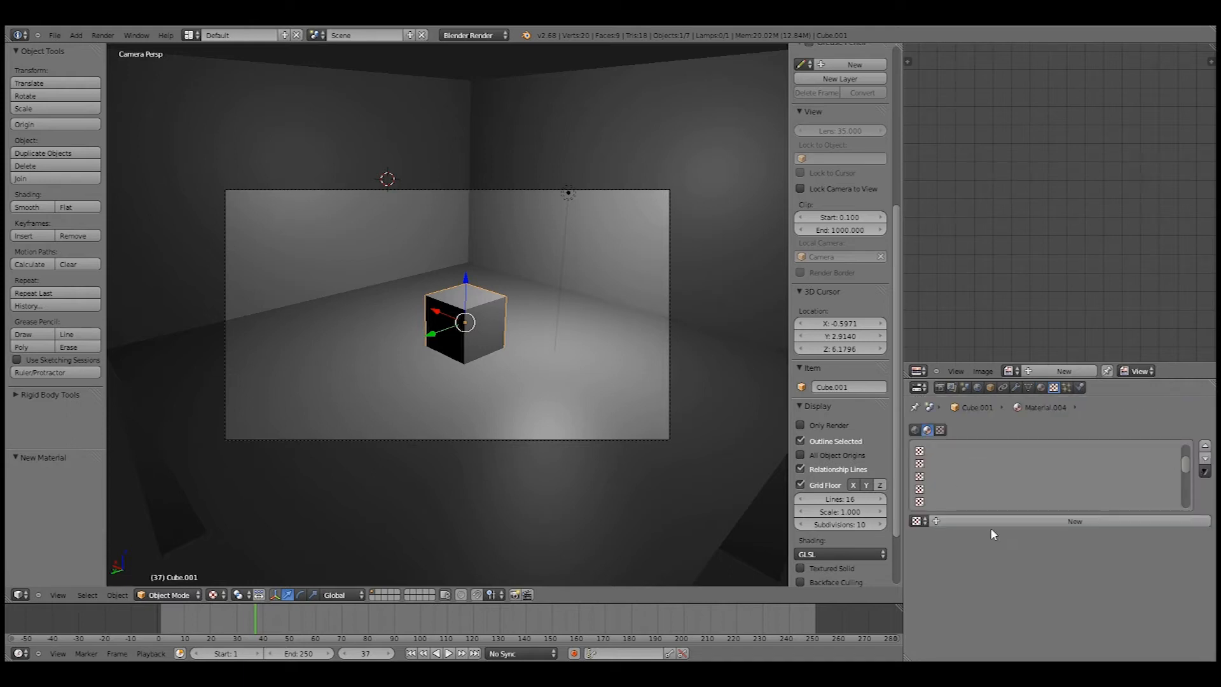
click(1018, 521)
click(1017, 536)
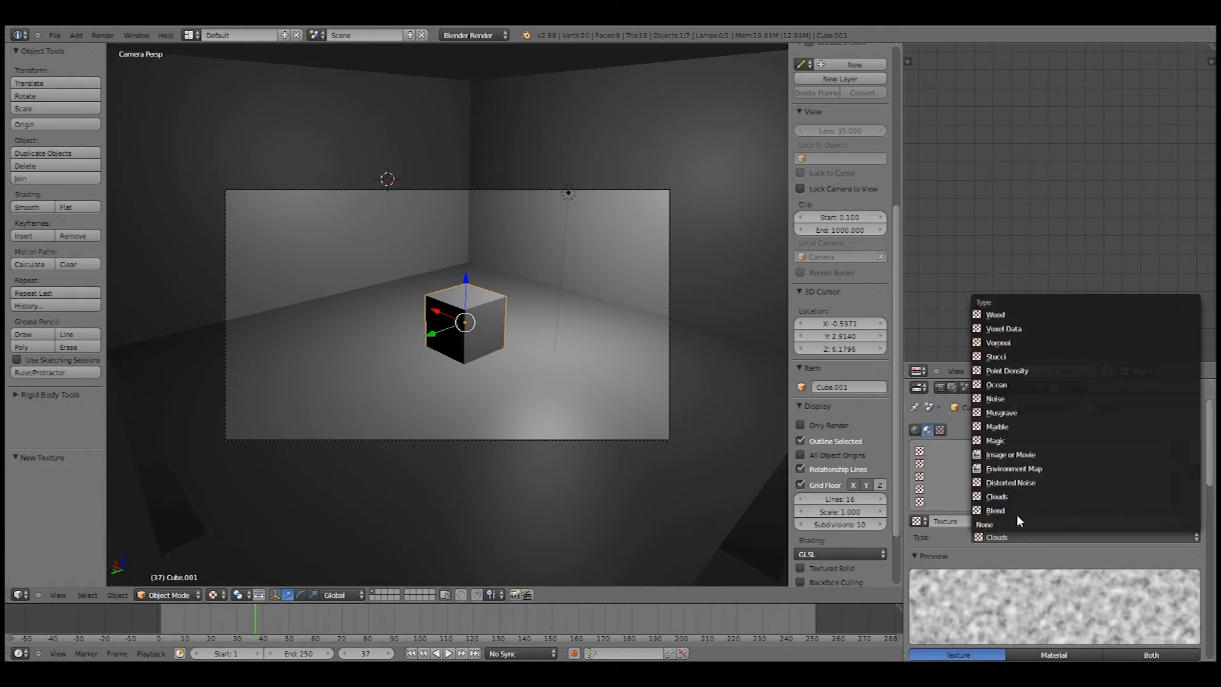
click(1010, 454)
Step: Load Fire 01.png from the Fire Tutorial folder as the texture's image
scroll(1049, 533, down, 4)
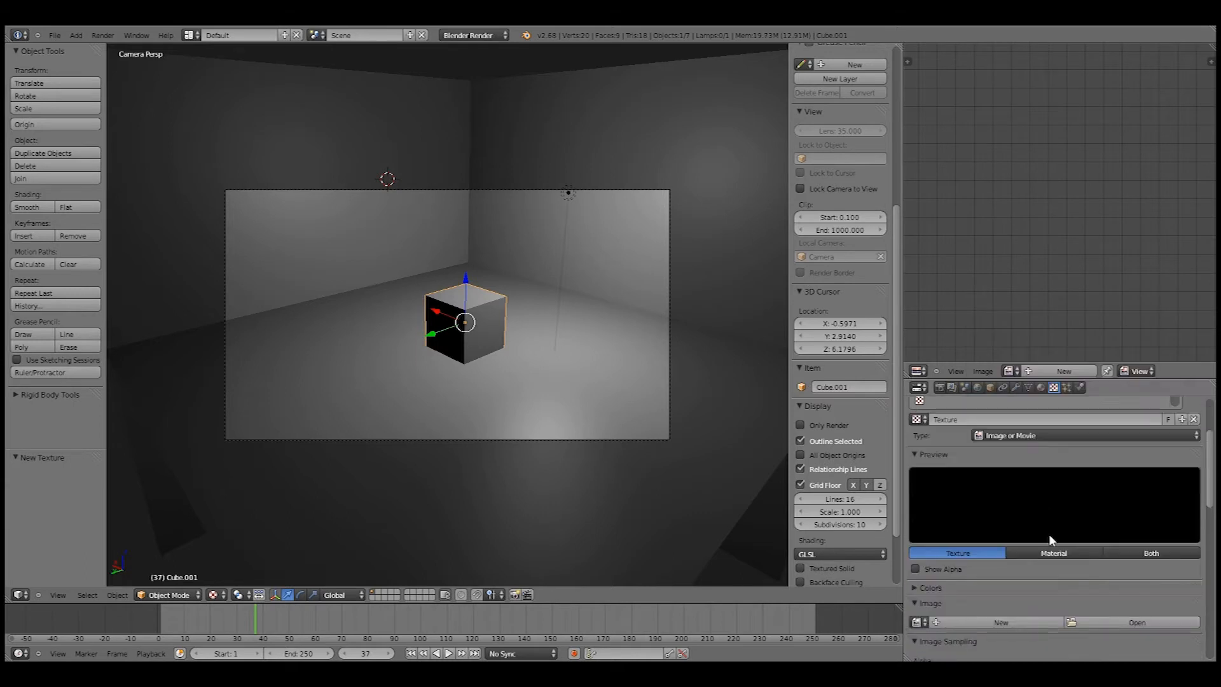
scroll(1048, 533, down, 4)
click(920, 520)
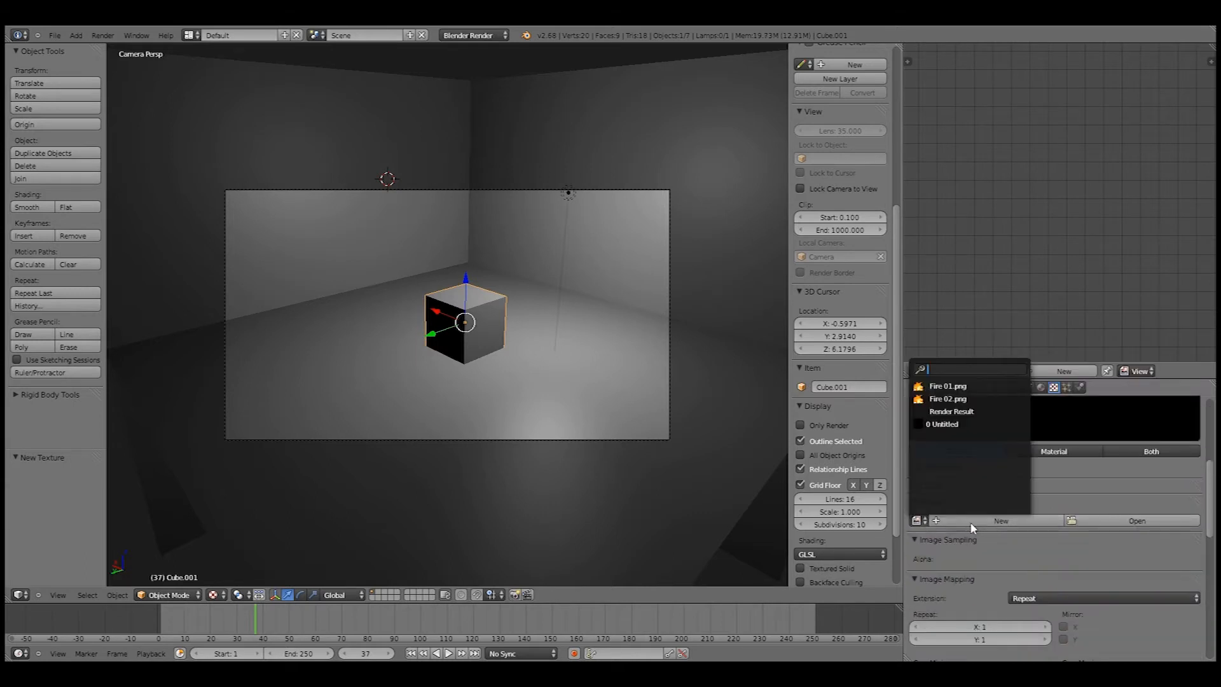
click(1116, 522)
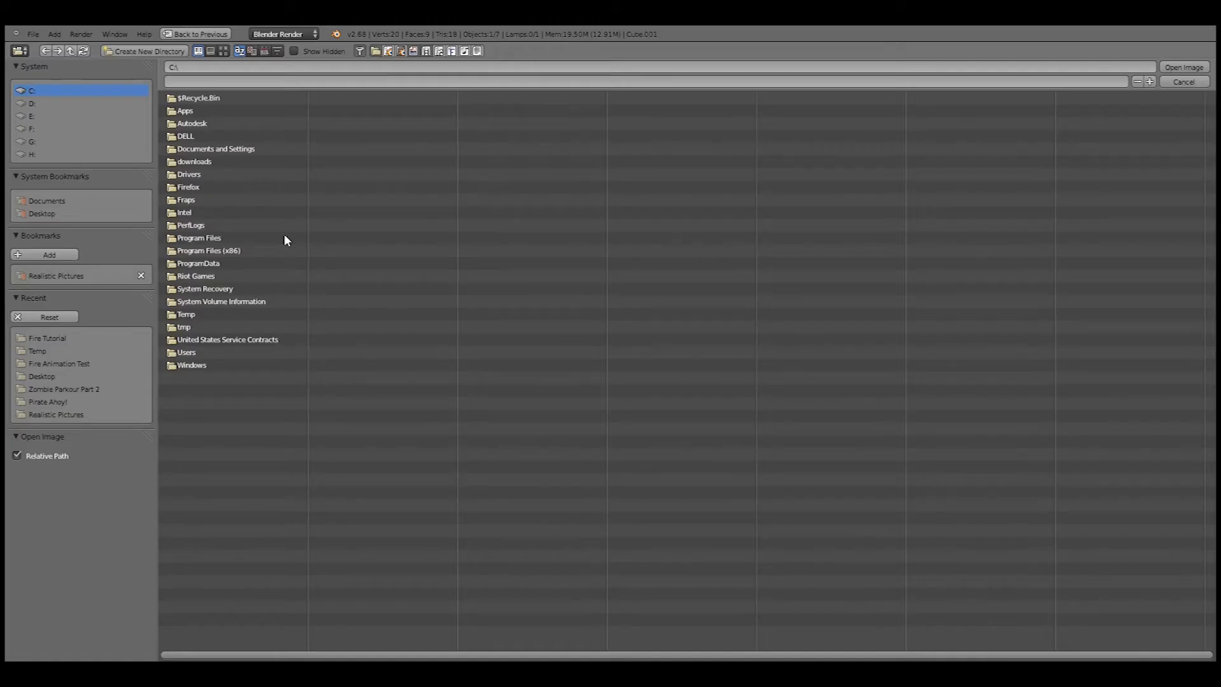
click(67, 337)
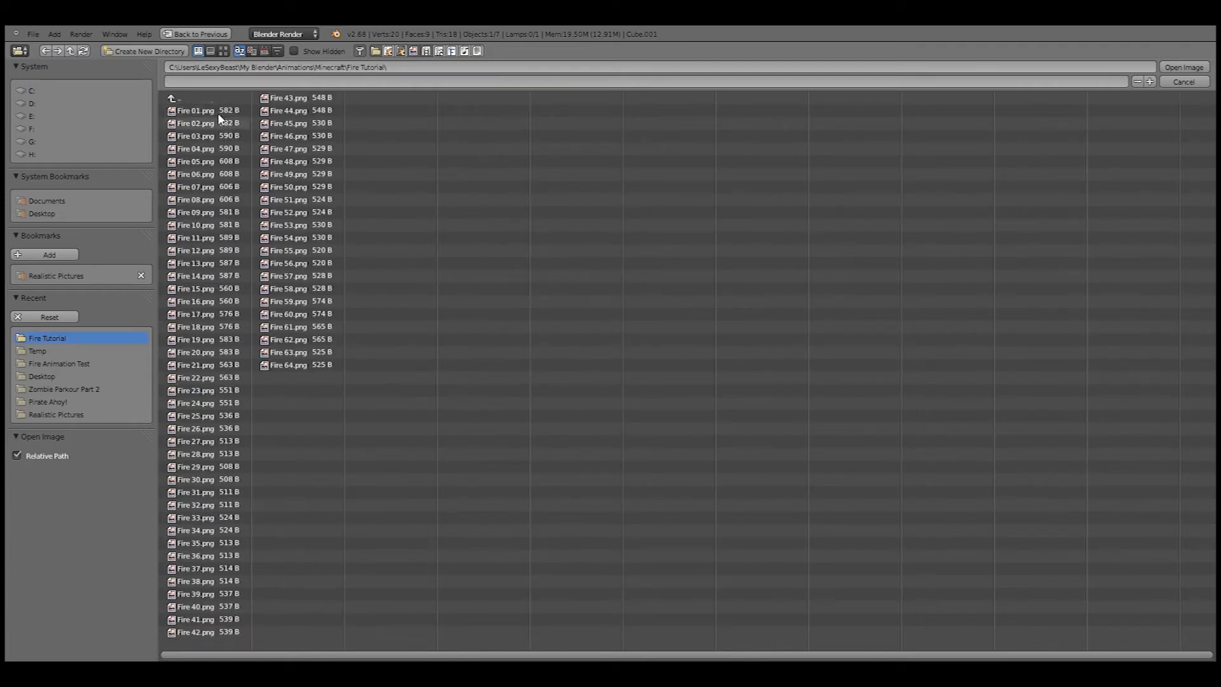
click(195, 111)
click(1184, 67)
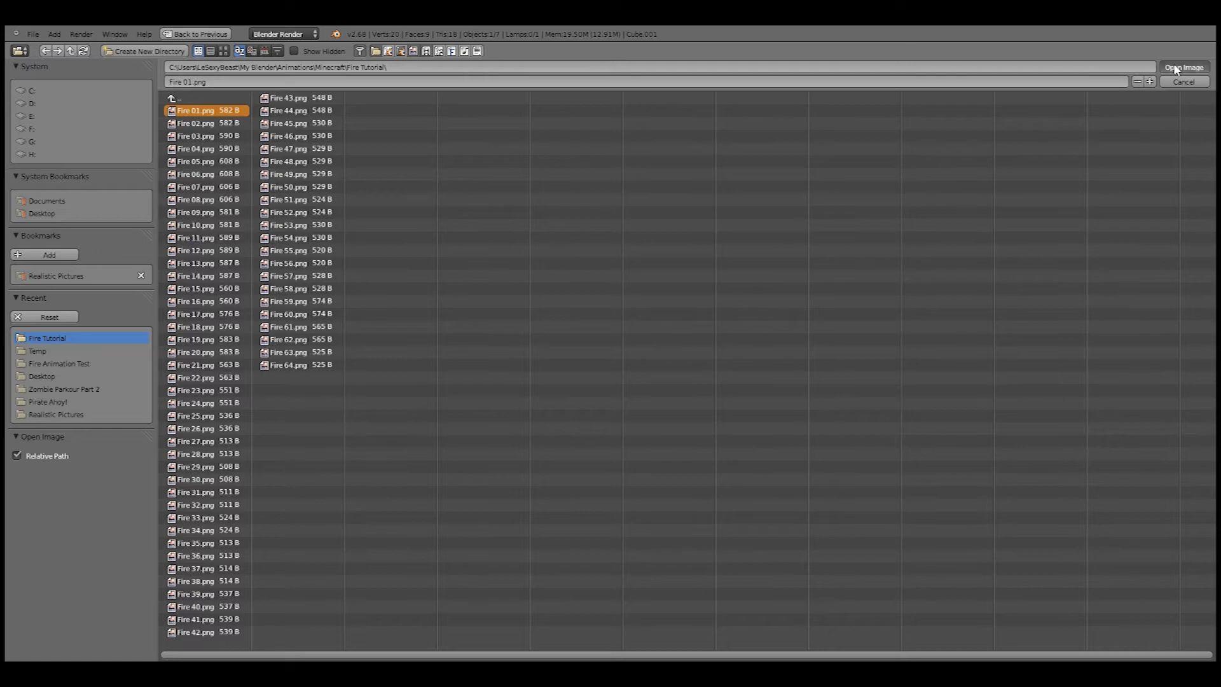
scroll(1046, 484, up, 8)
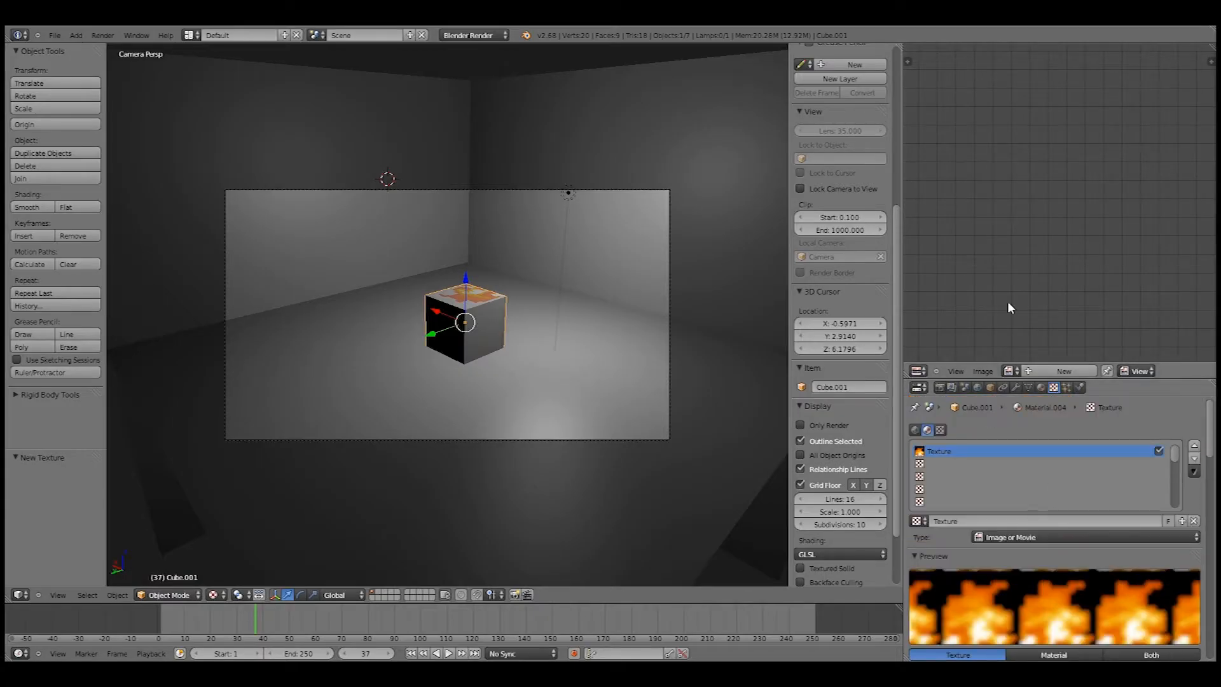
Step: Enter Edit Mode on the cube and UV unwrap all its faces
mouse_move(1011, 287)
middle_down()
mouse_move(1027, 261)
mouse_move(992, 278)
middle_up()
scroll(992, 278, down, 6)
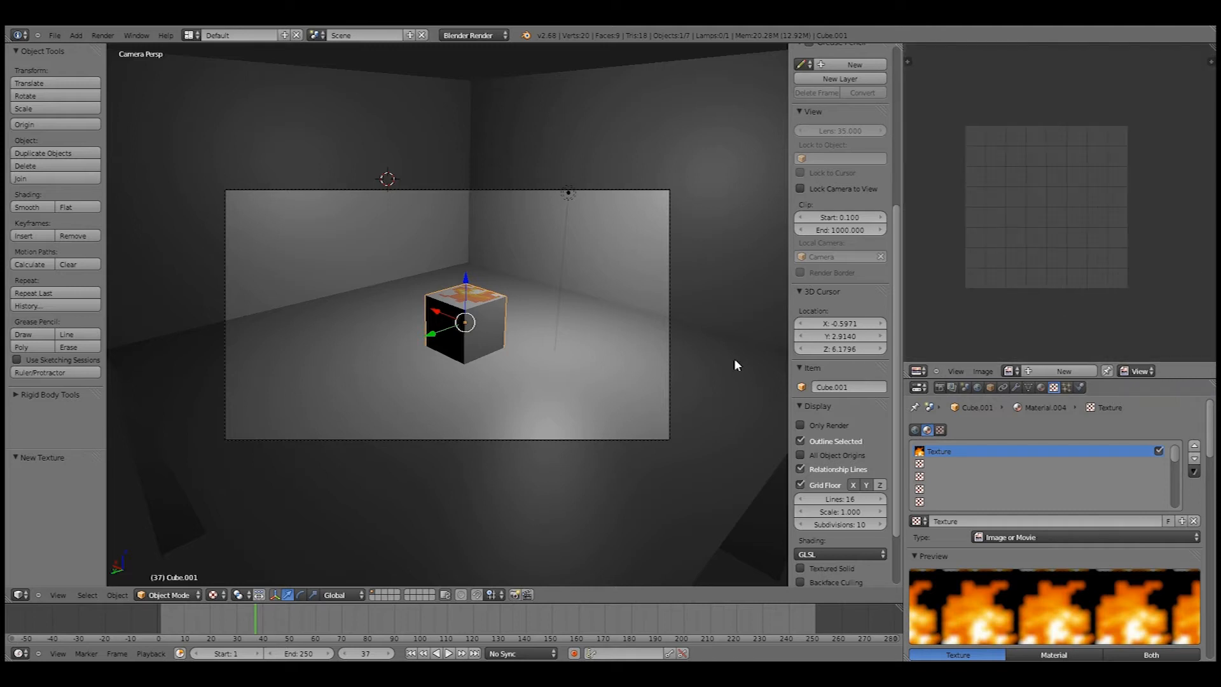
key(Tab)
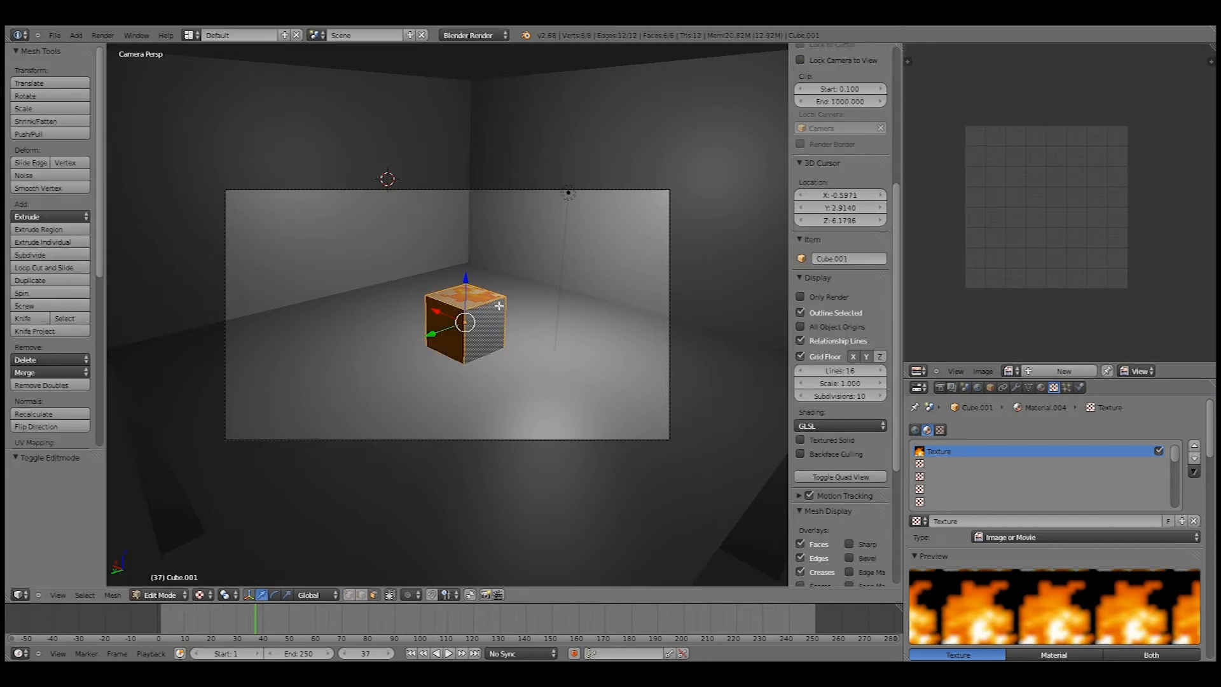
key(u)
click(483, 321)
scroll(1022, 267, up, 3)
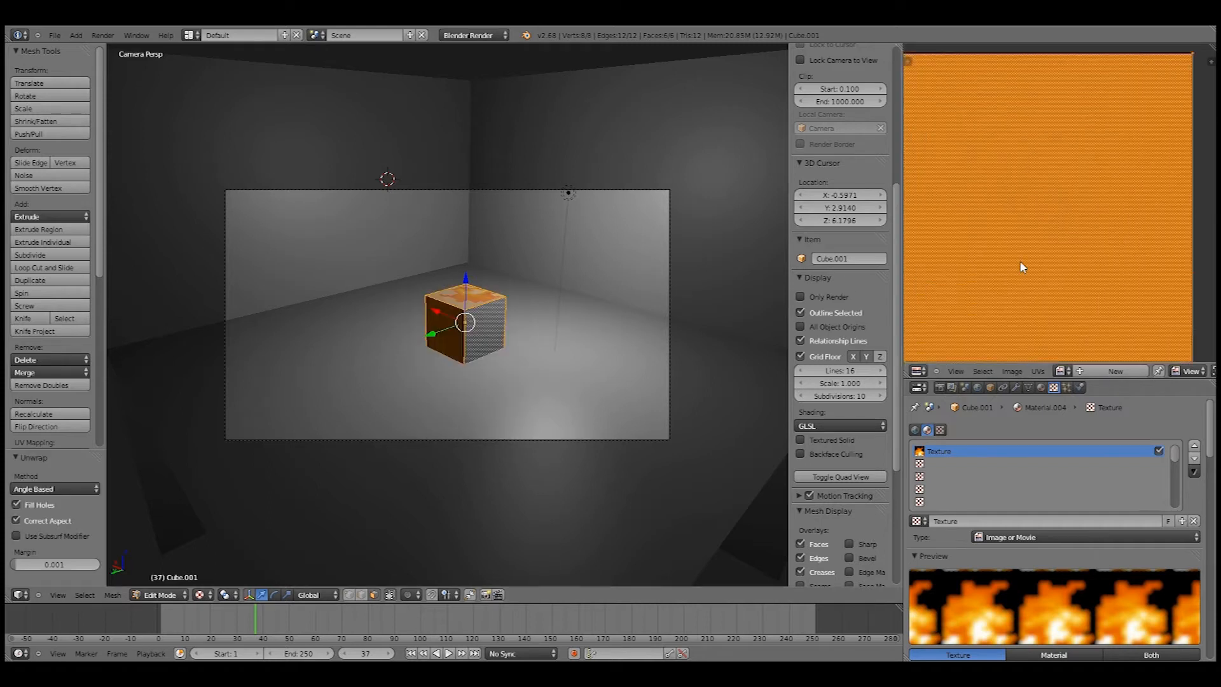
scroll(1023, 267, down, 4)
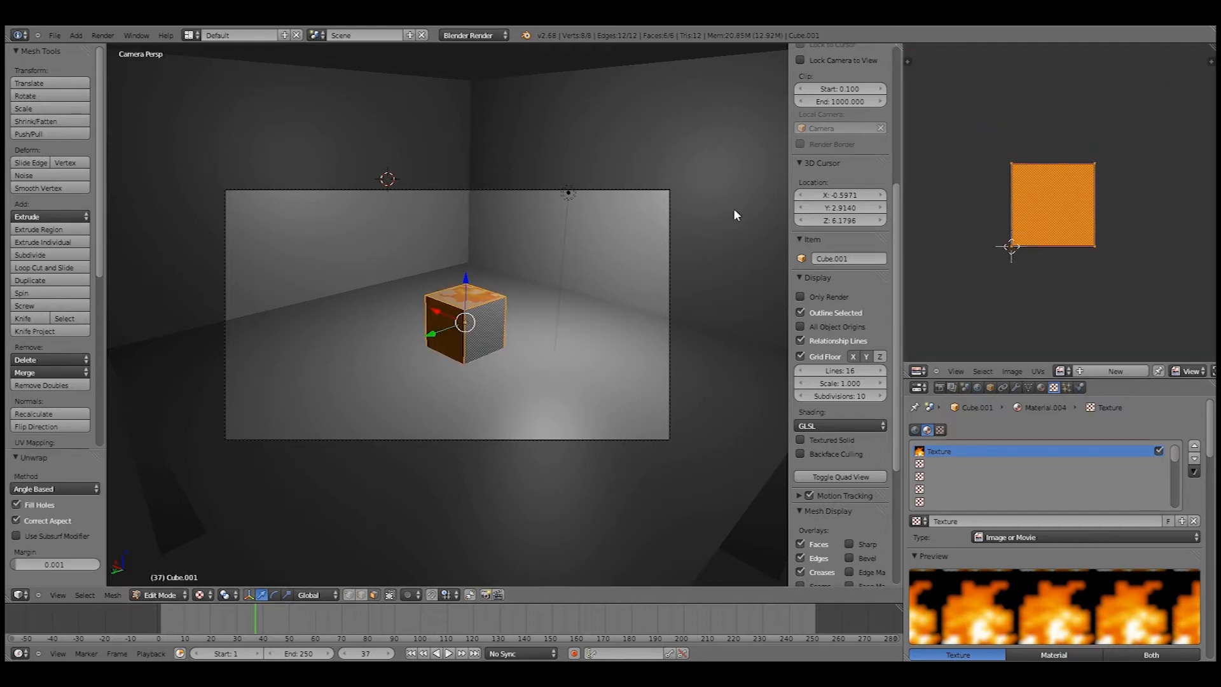
Step: Assign Fire 01.png to the cube's unwrapped faces in the UV editor
click(1061, 371)
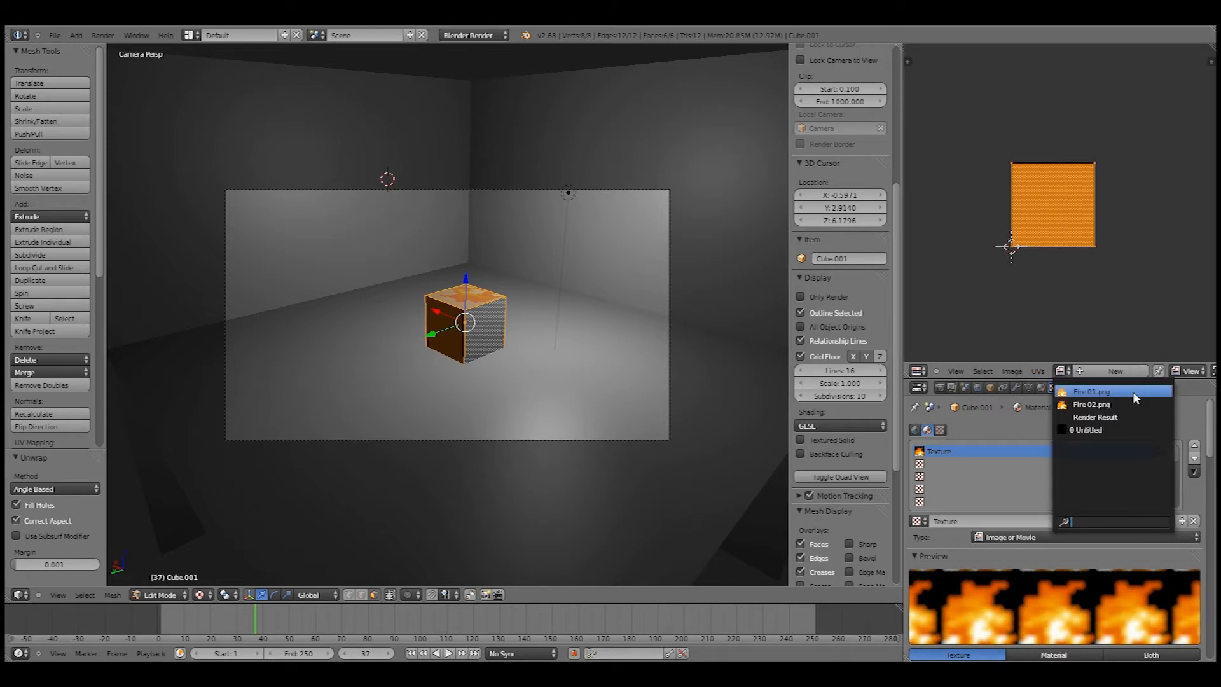
click(1132, 391)
scroll(1050, 204, up, 8)
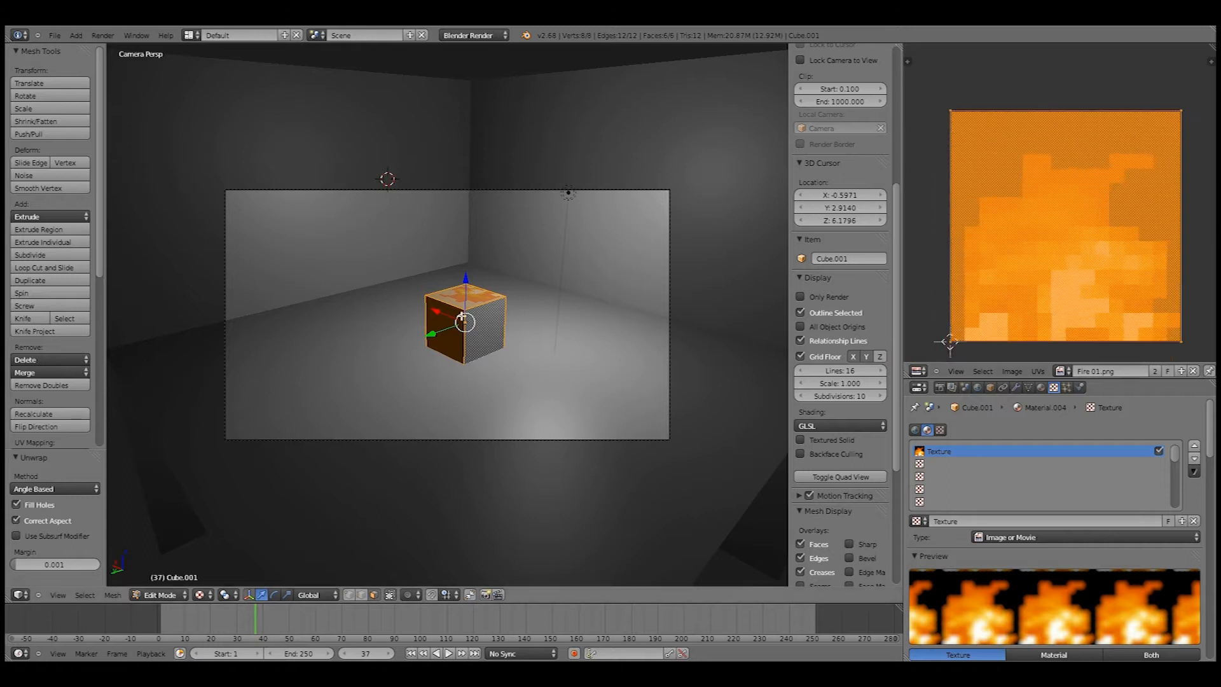
Step: Delete the cube's top face using face selection
middle_drag(462, 317, 490, 318)
scroll(490, 318, up, 4)
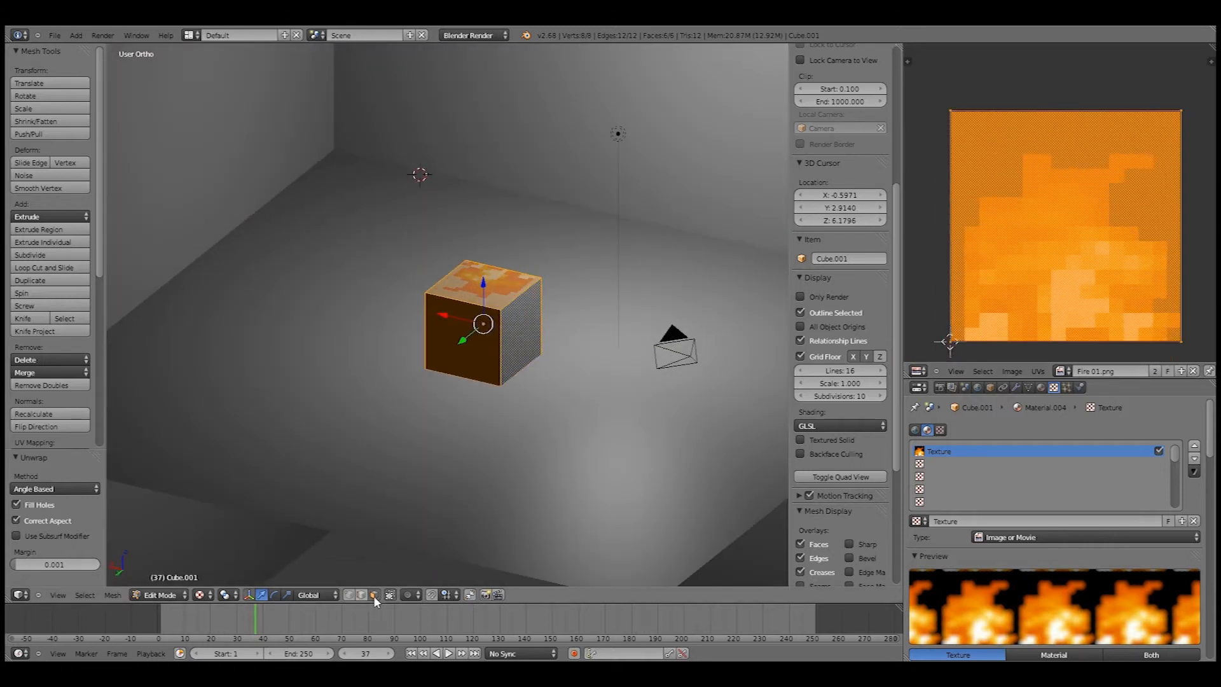
right_click(524, 323)
middle_drag(627, 265, 549, 238)
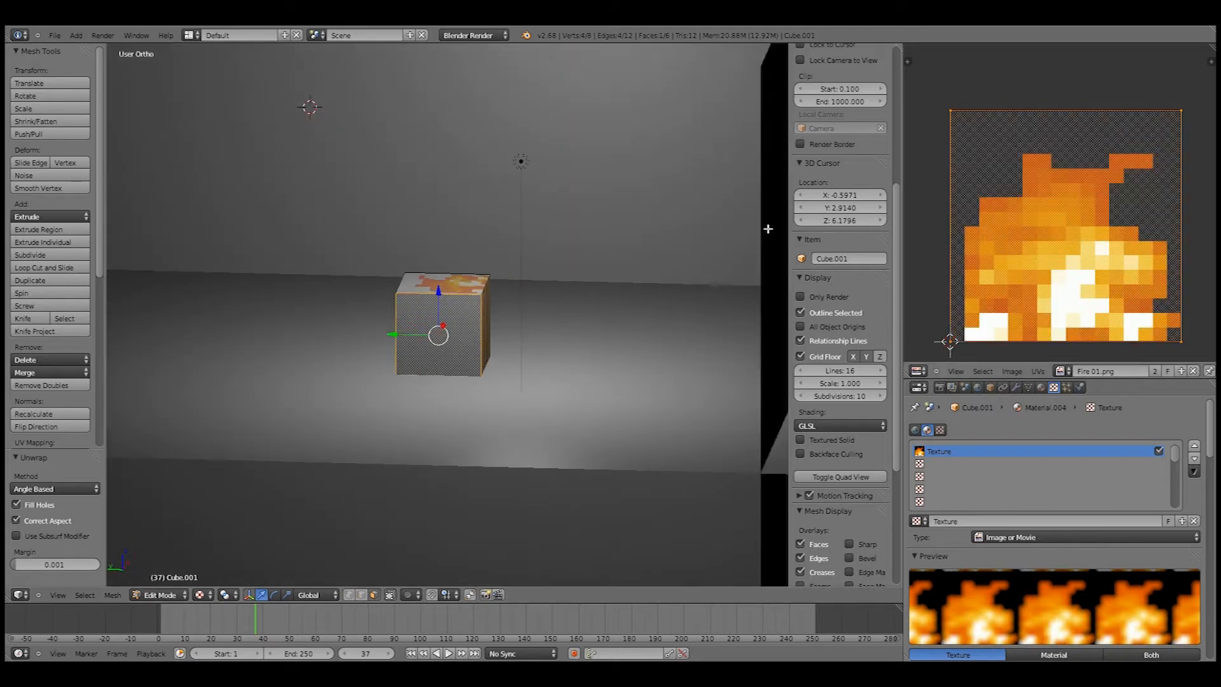
middle_drag(731, 249, 537, 303)
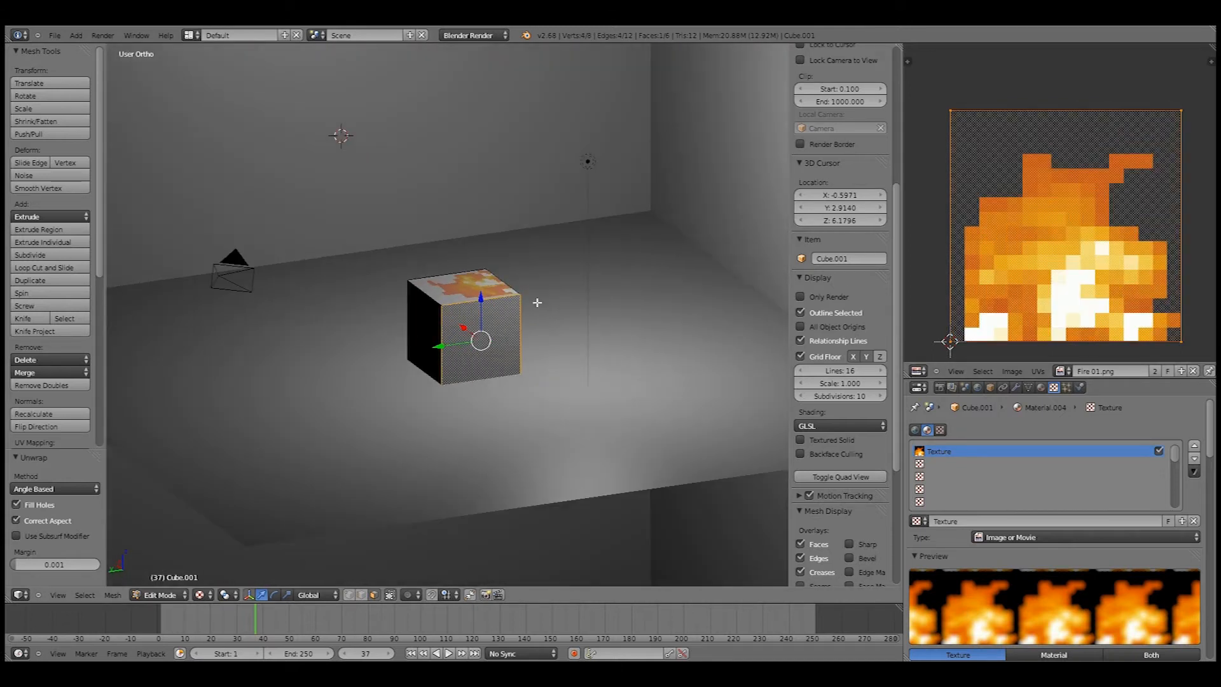
right_click(485, 287)
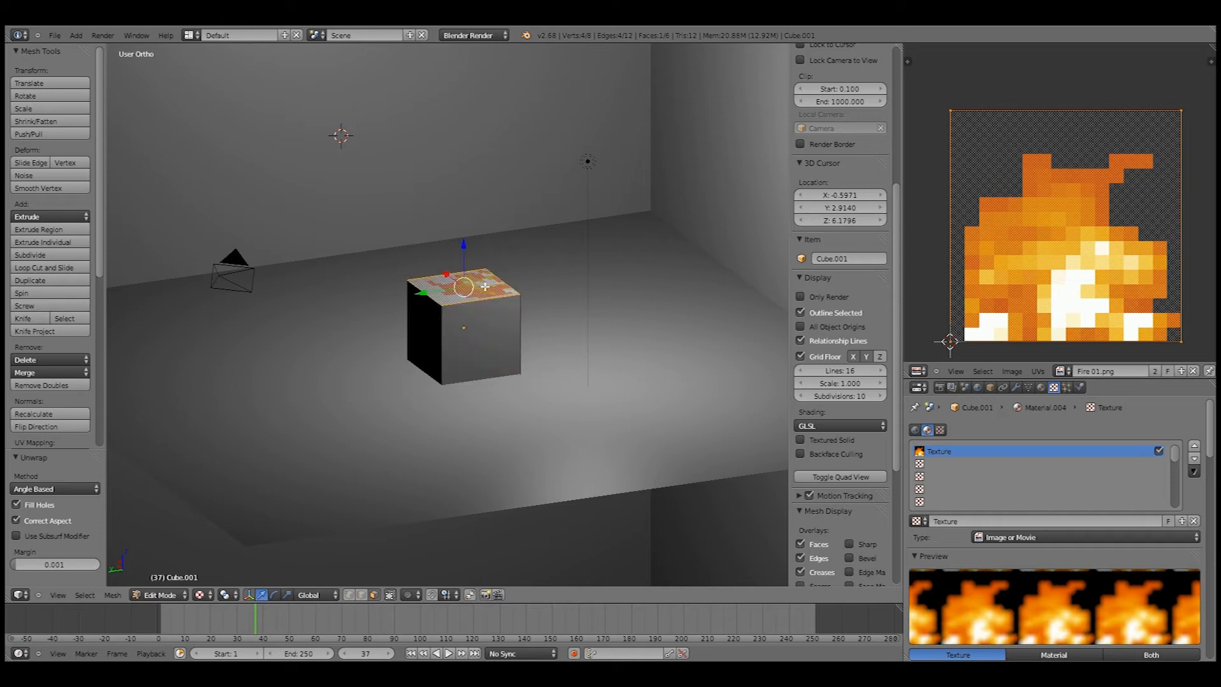
key(x)
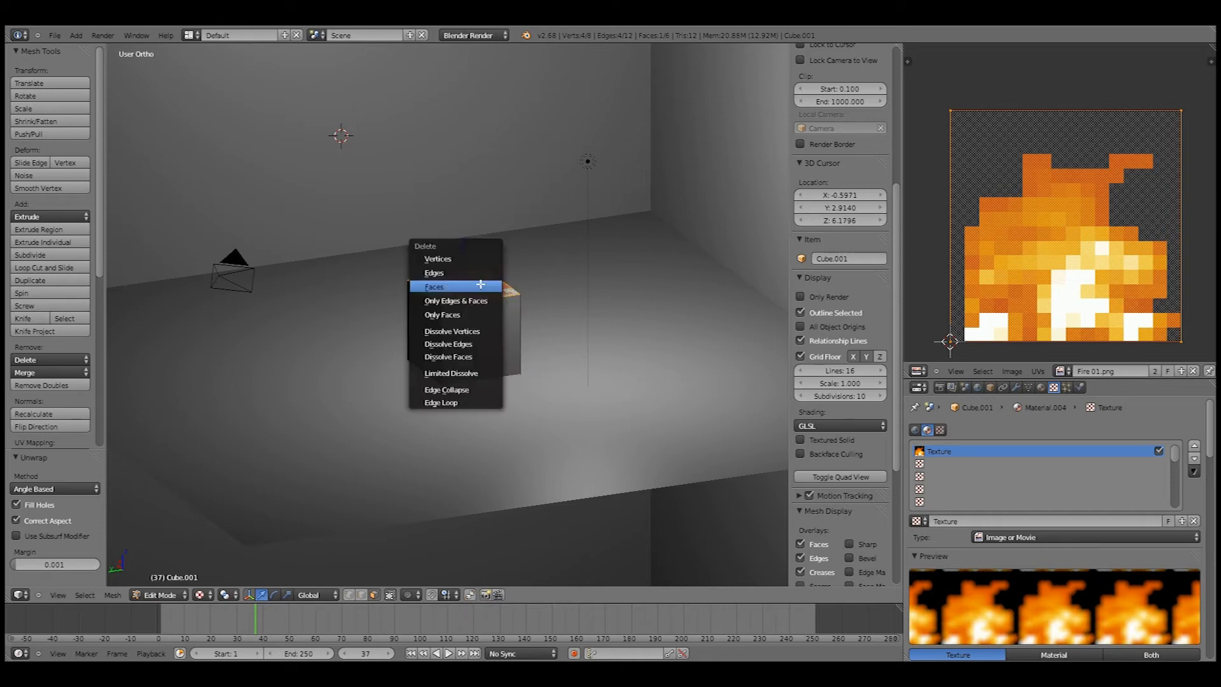
click(480, 284)
Step: Switch the viewport to Solid shading, delete the cube's bottom face and return to Object Mode
middle_drag(481, 267, 484, 146)
scroll(487, 297, down, 3)
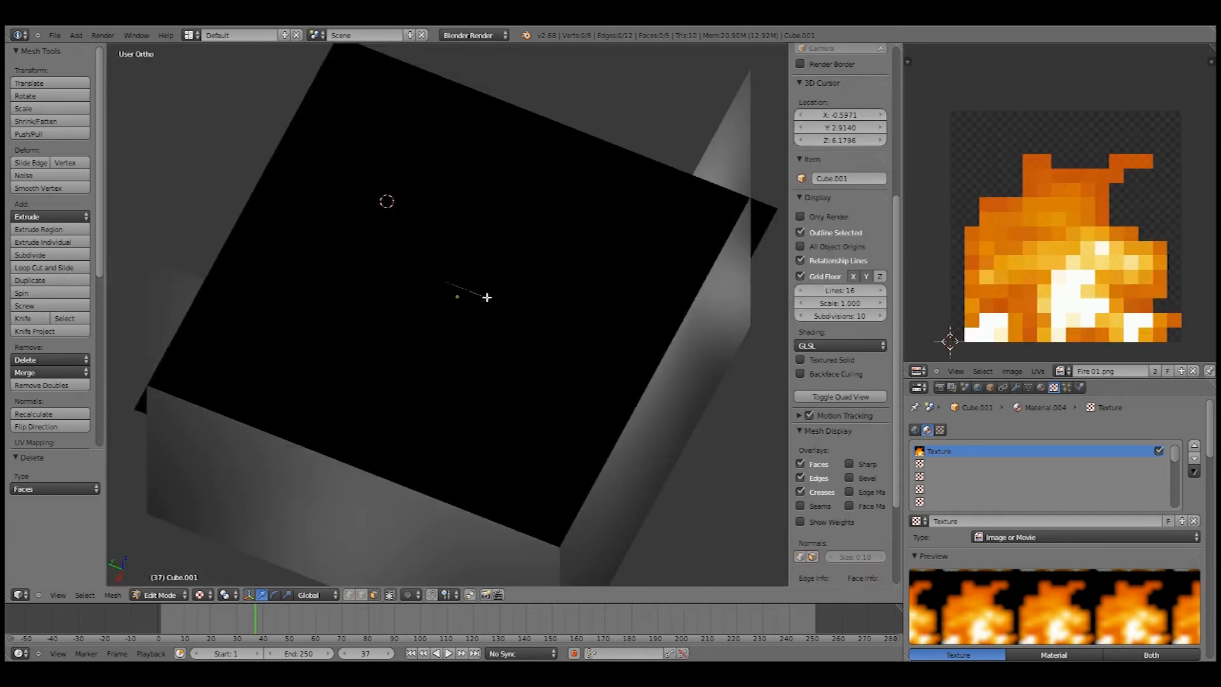
middle_drag(485, 297, 483, 350)
click(203, 595)
click(216, 555)
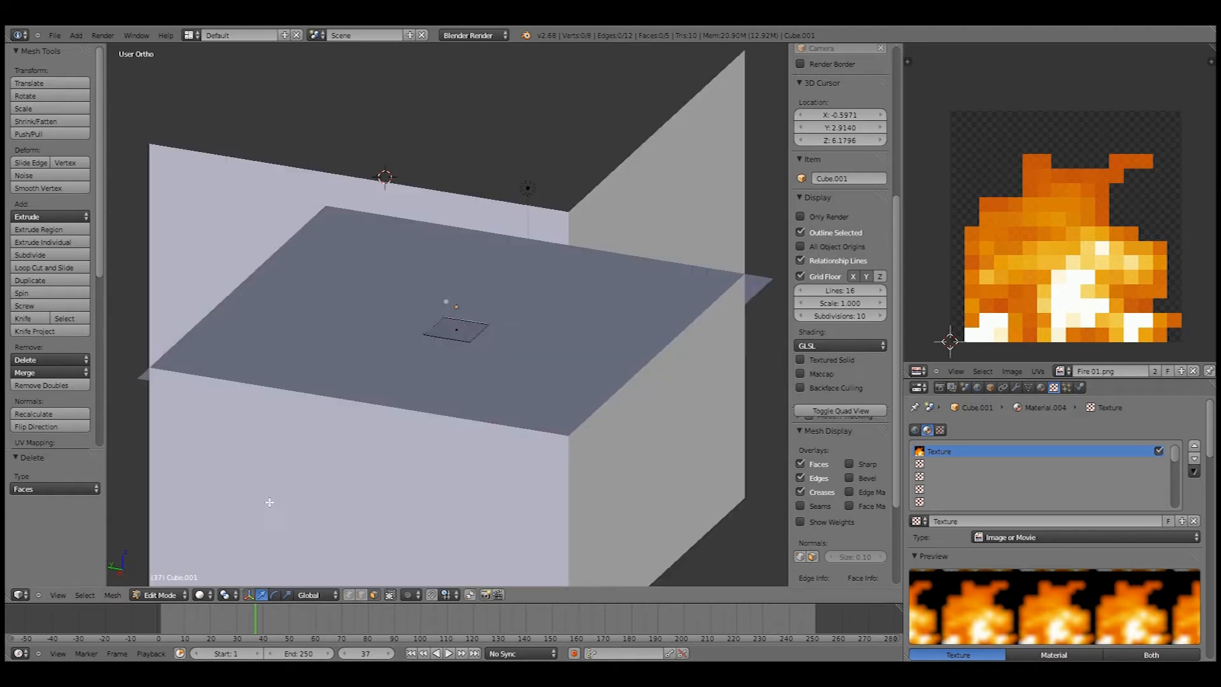
key(x)
click(464, 338)
middle_drag(464, 338, 487, 304)
key(Tab)
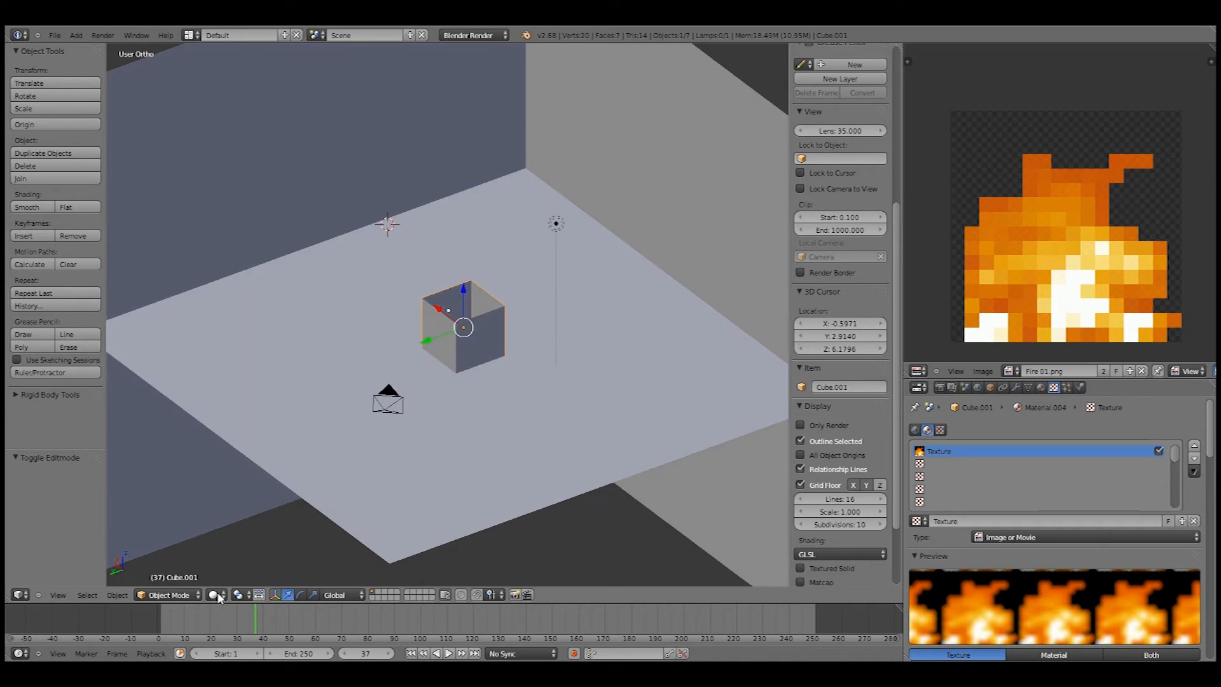
Step: Switch the viewport to Texture shading and turn the view to the cube's selected side face
click(220, 594)
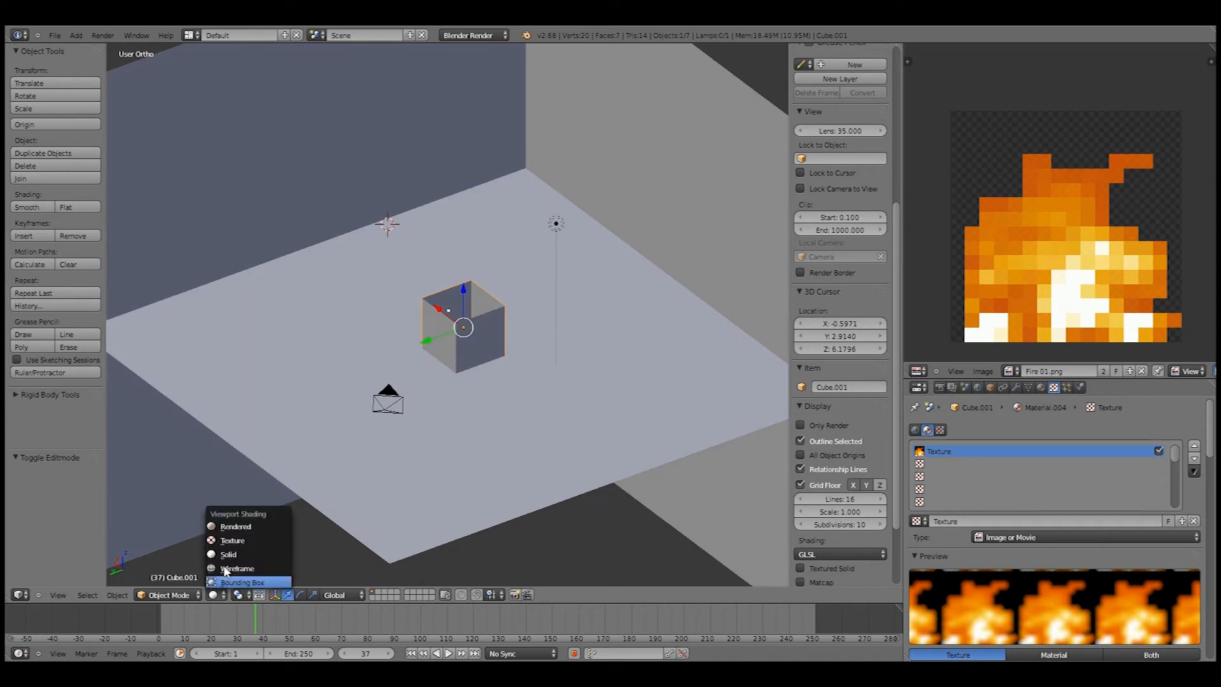
click(244, 539)
middle_drag(510, 310, 497, 298)
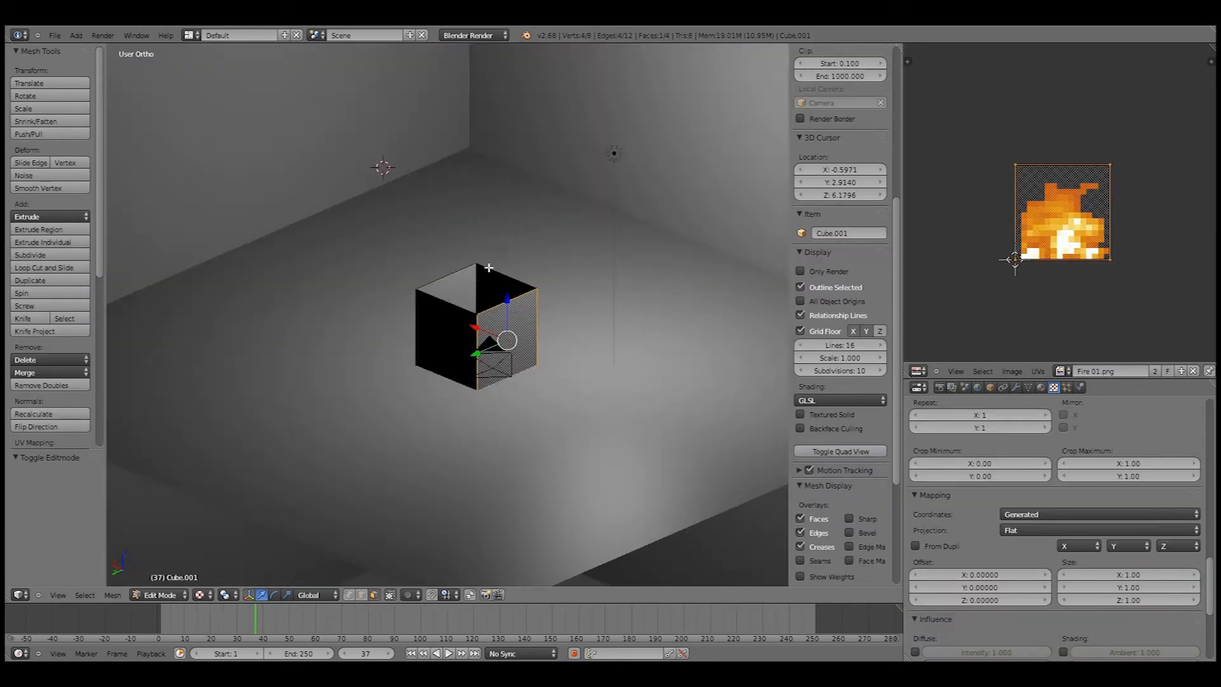
middle_drag(445, 318, 547, 267)
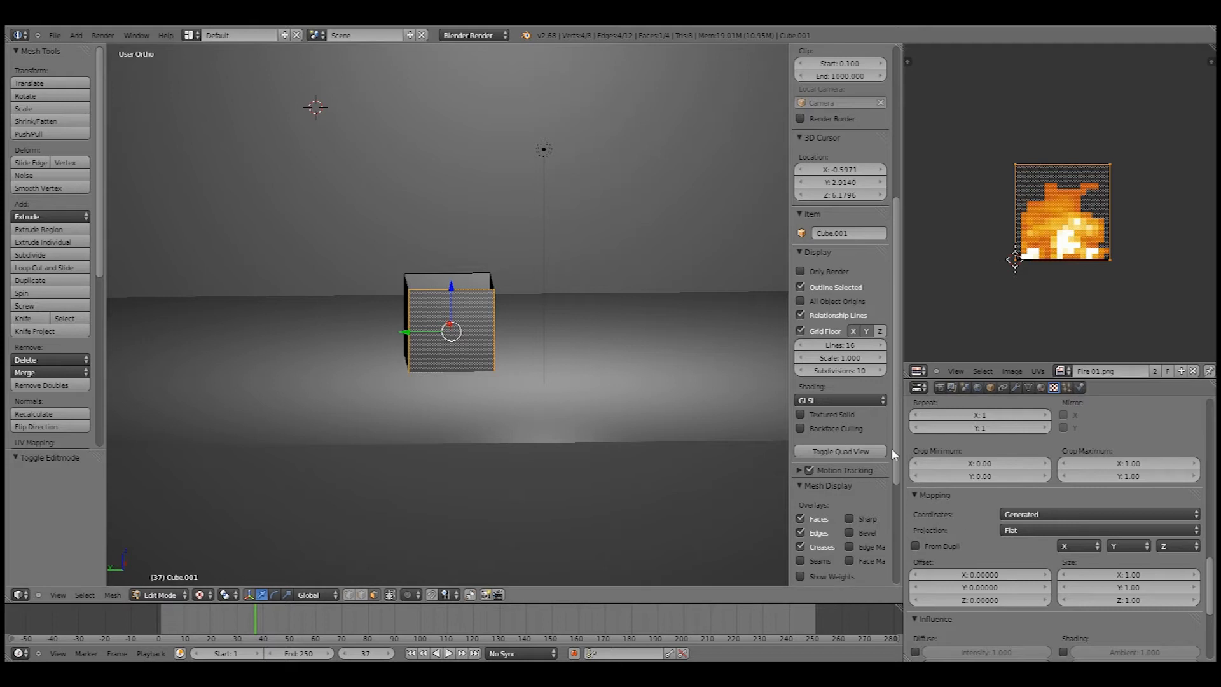
Step: Set the fire texture's mapping coordinates to UV
scroll(1044, 502, up, 10)
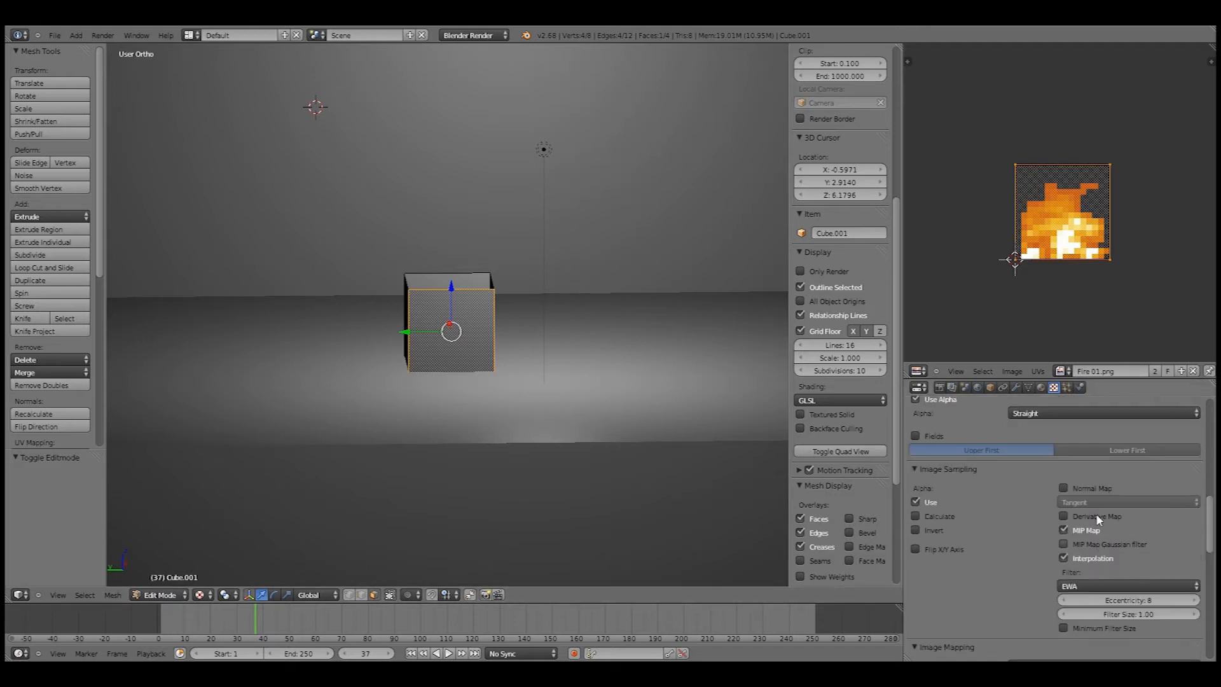
scroll(1075, 477, down, 8)
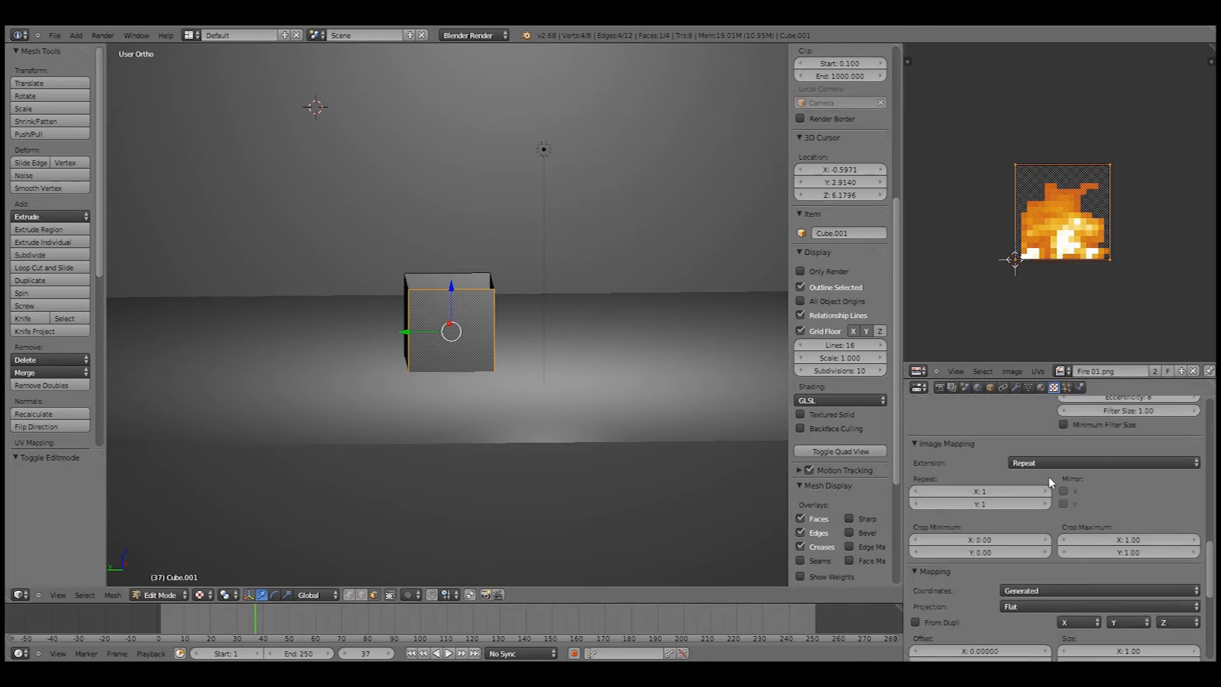
click(1054, 591)
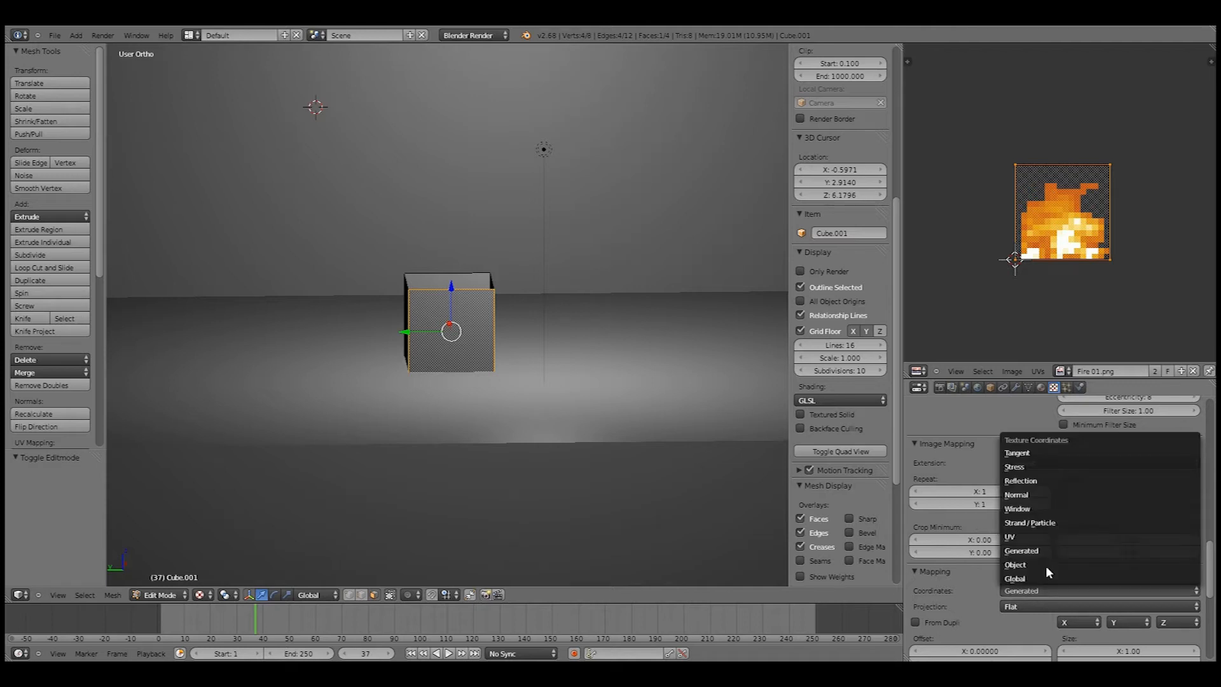
click(1043, 536)
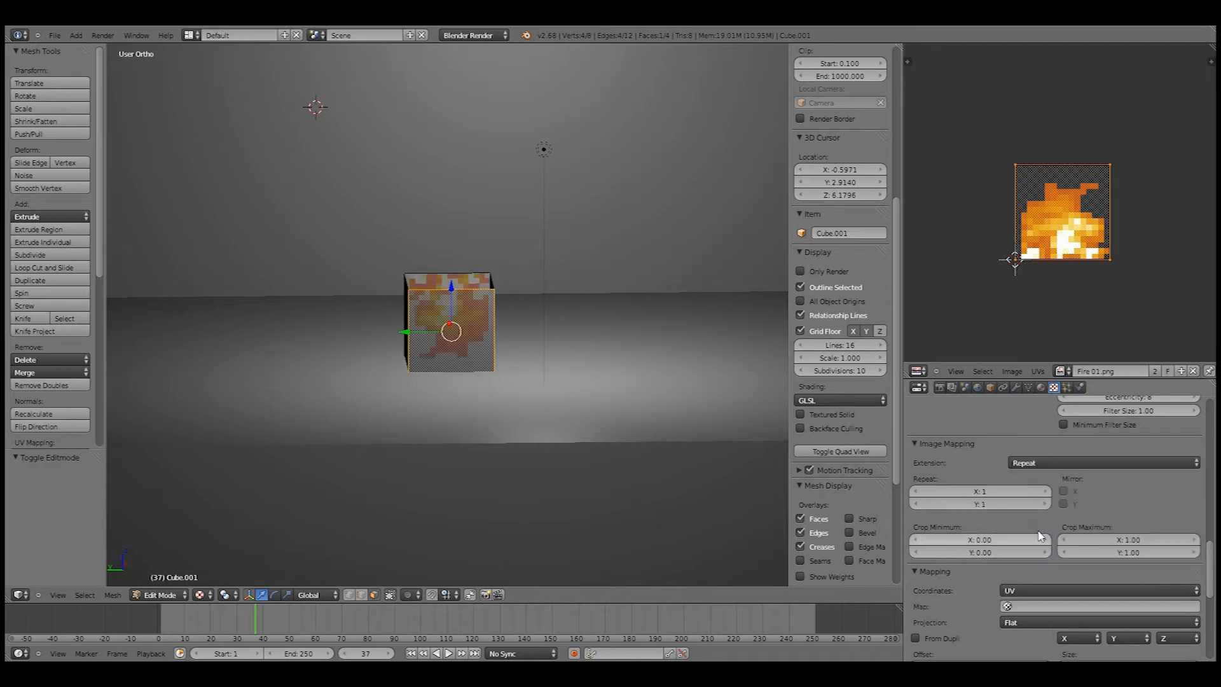
Step: Rotate the selected side face's UVs by -180° so the flames point upward
scroll(484, 314, up, 2)
scroll(481, 317, down, 5)
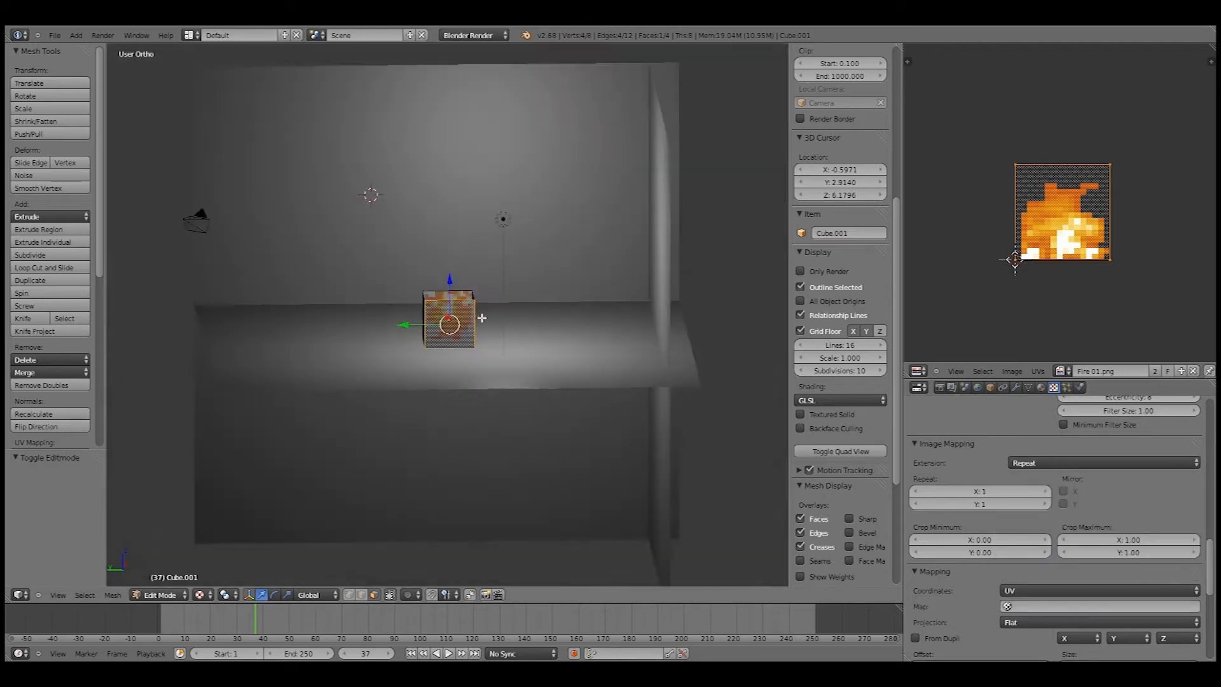
scroll(480, 319, up, 4)
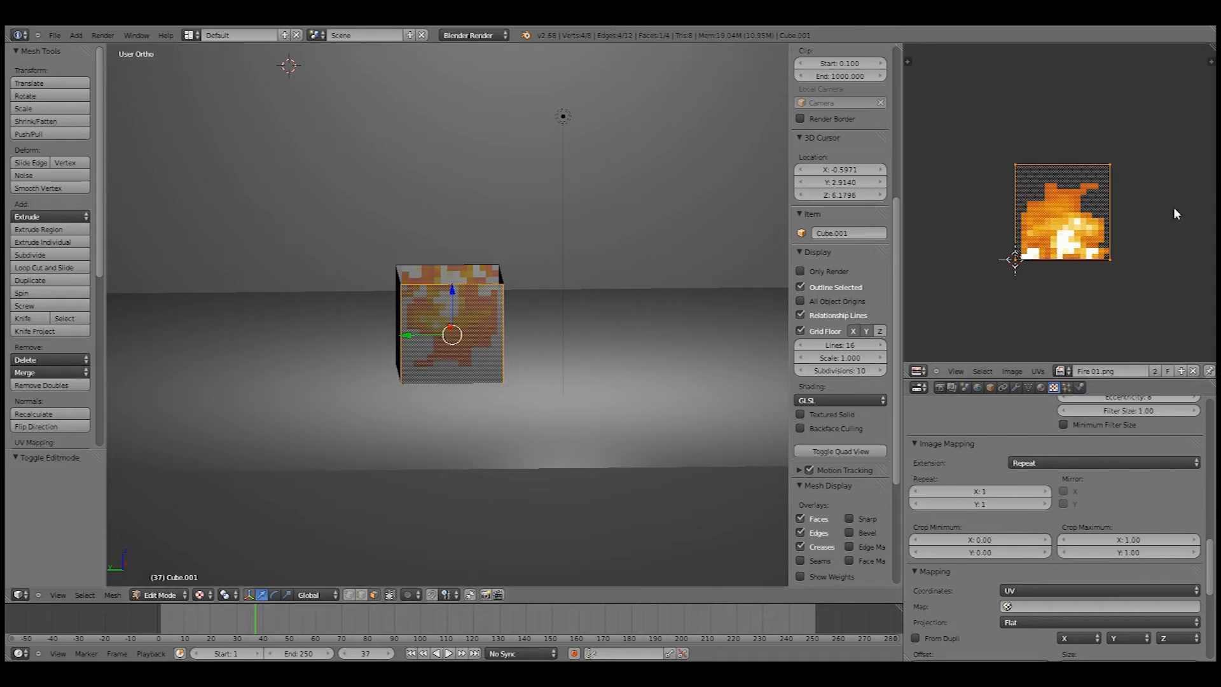
key(r)
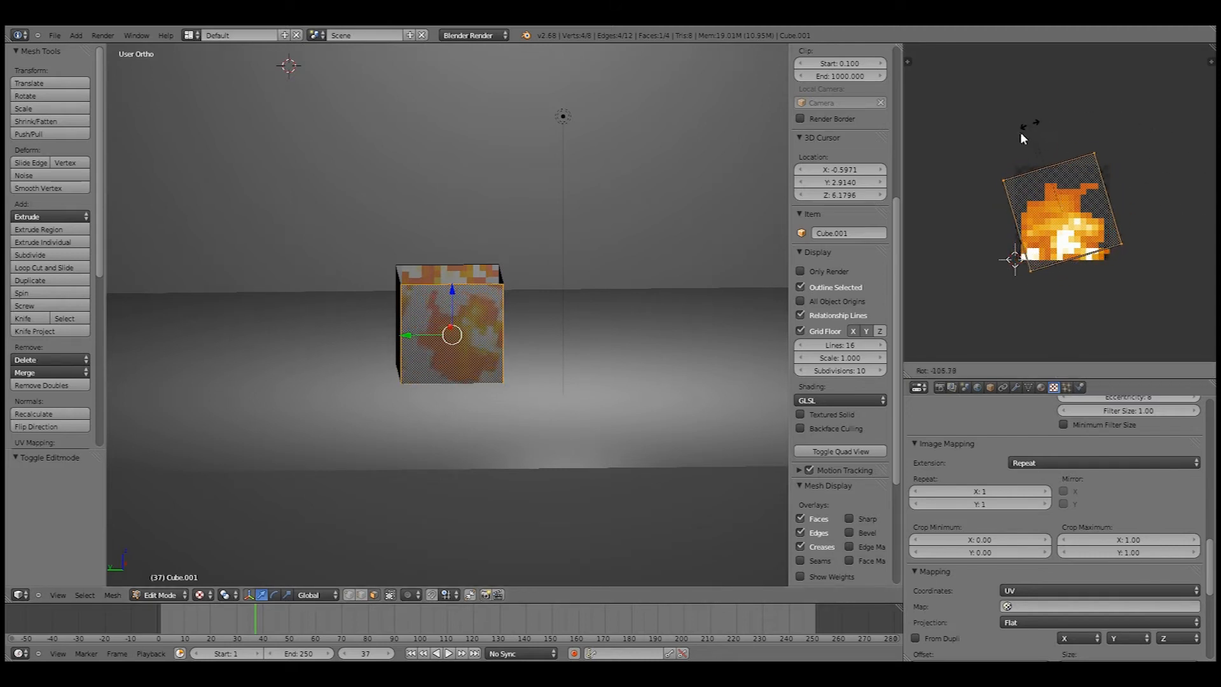
click(994, 215)
scroll(1115, 234, up, 2)
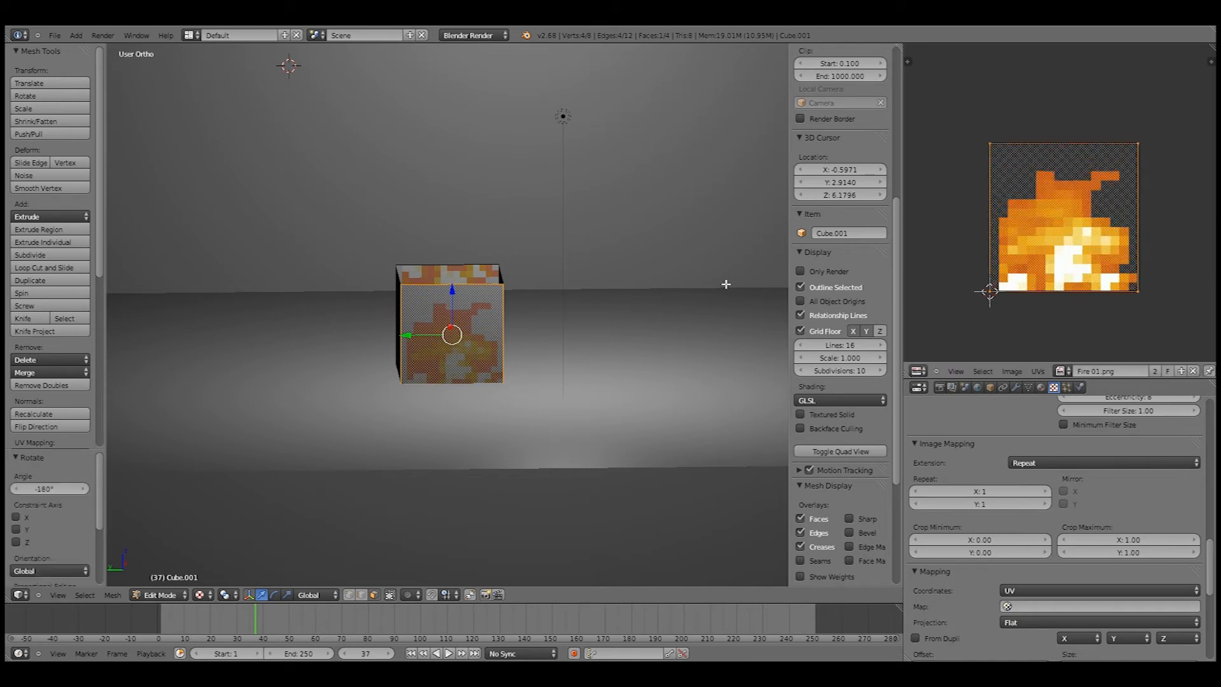
Step: Rotate the whole cube mesh about 95° around Z and turn the second side face's UVs by -180°
middle_drag(534, 325, 559, 312)
key(a)
key(a)
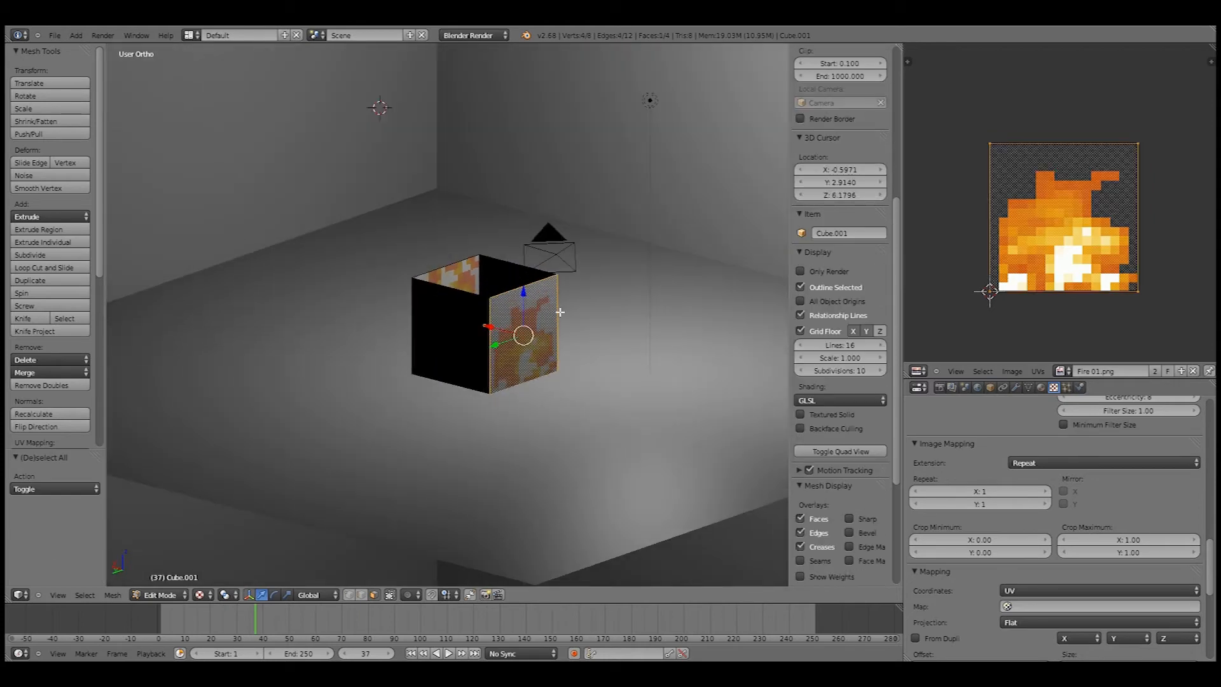
key(a)
key(r)
key(z)
click(555, 311)
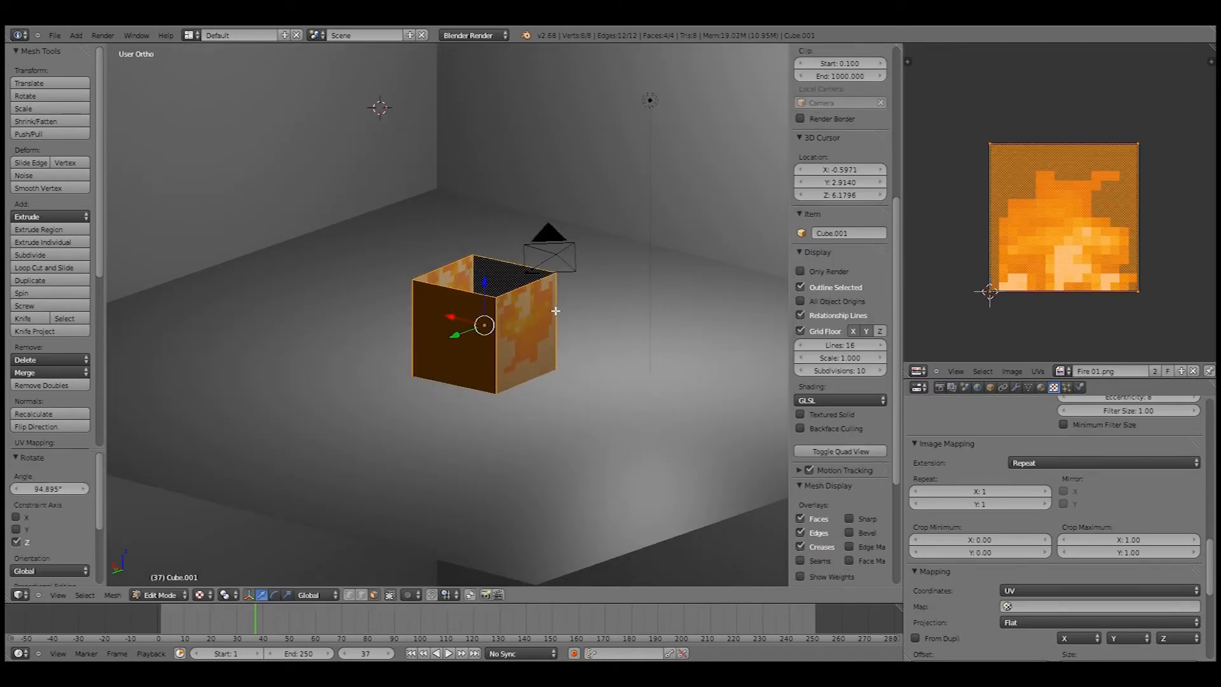
right_click(544, 318)
middle_drag(544, 318, 500, 318)
key(r)
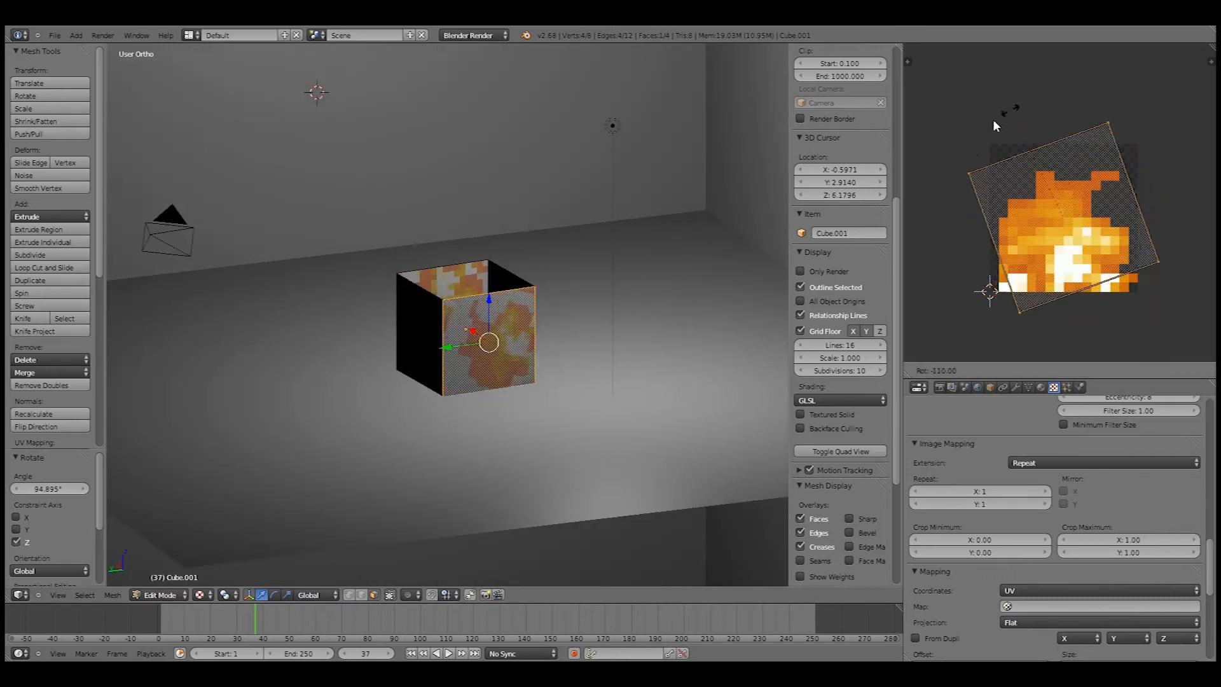
click(888, 252)
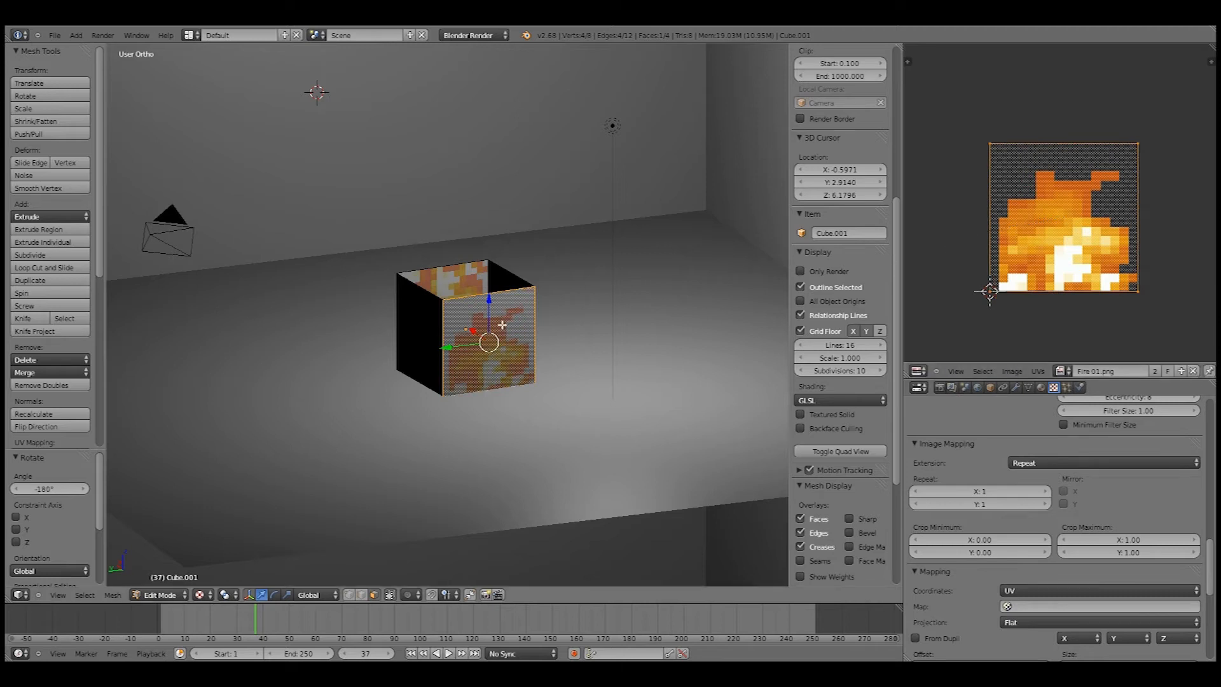
Step: Rotate the whole mesh about 95° around Z again and turn the third side face's UVs by -180°
key(a)
key(r)
key(z)
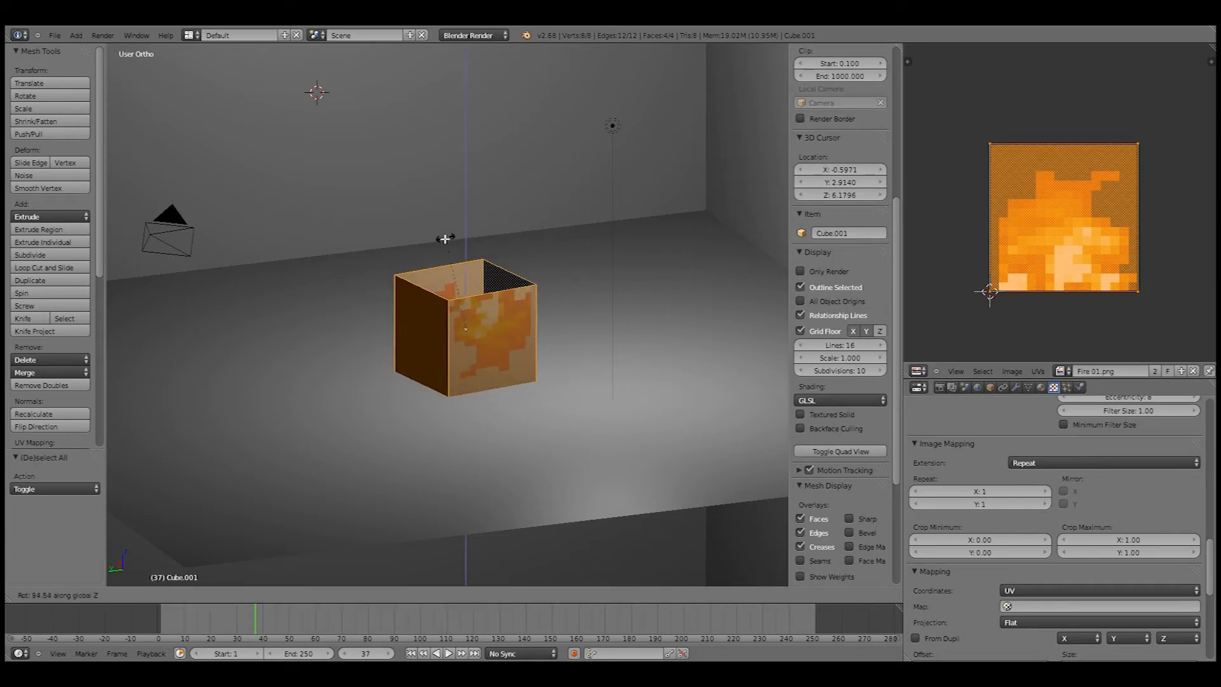
click(445, 240)
right_click(501, 323)
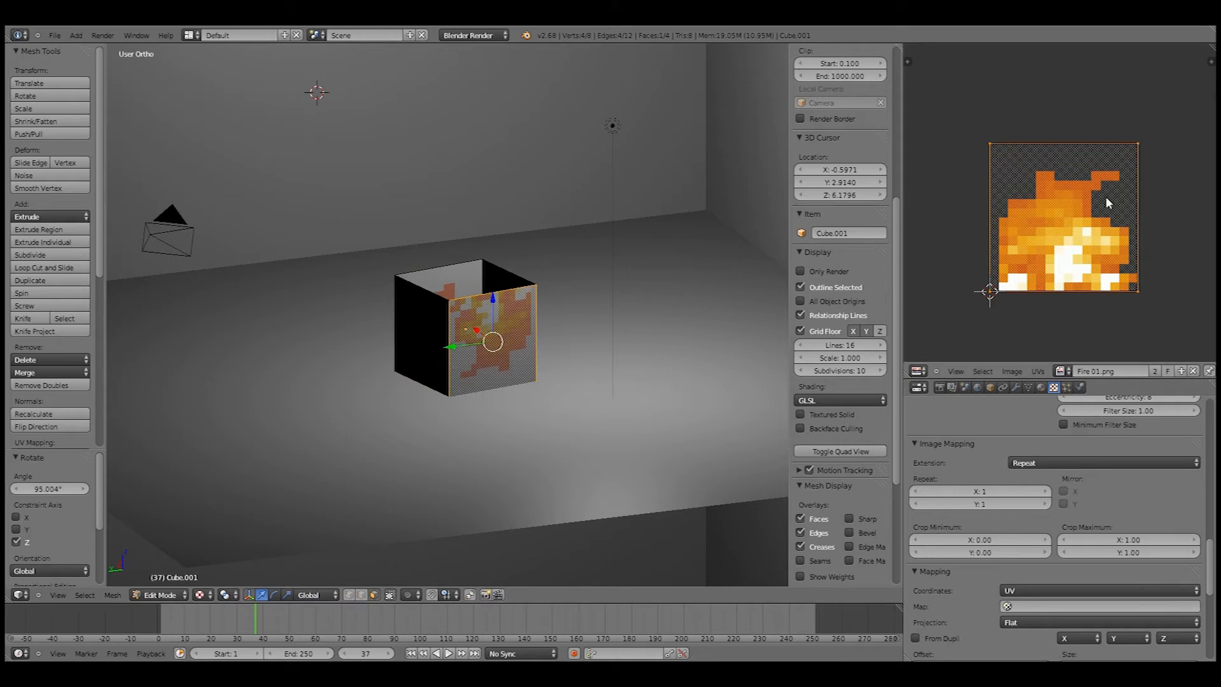
key(r)
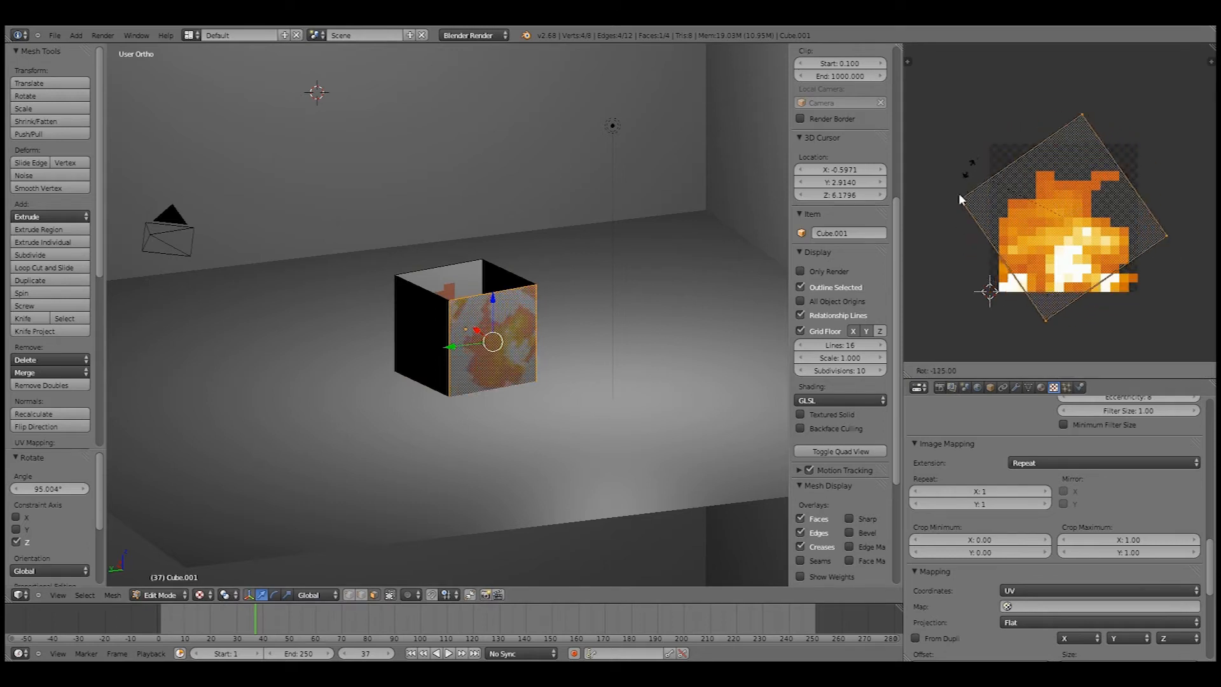
click(956, 272)
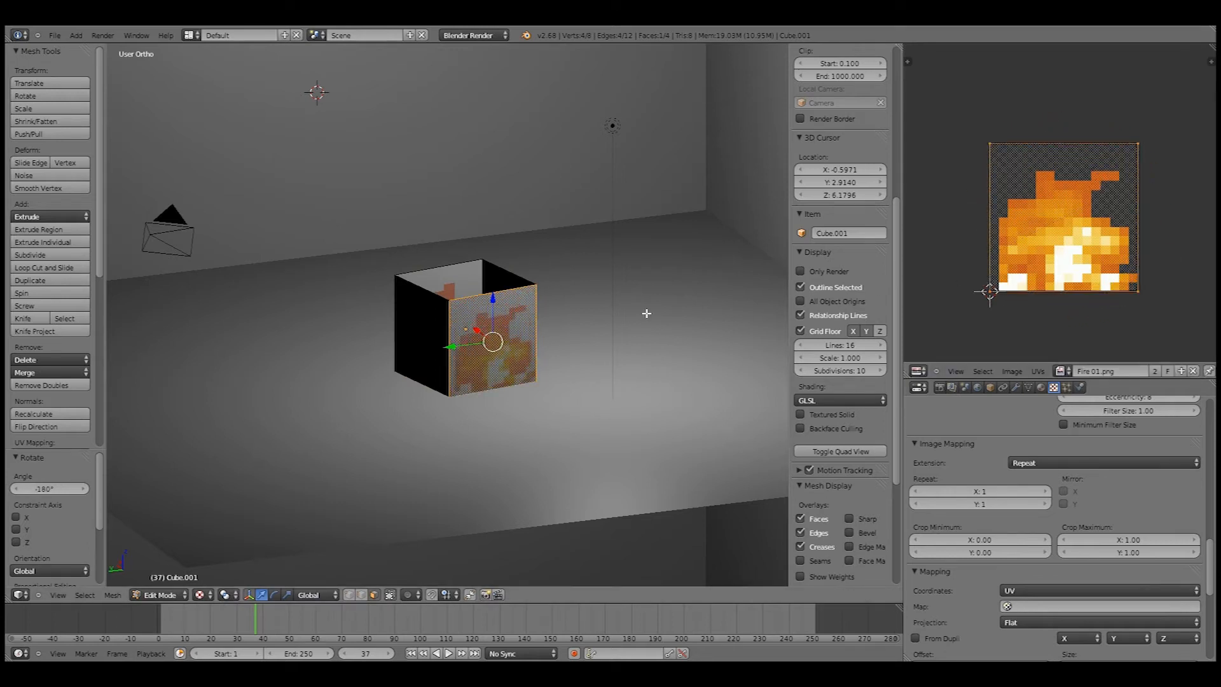
Step: Rotate the whole mesh about 93° around Z, turn the fourth side face's UVs by -180° and deselect everything
key(a)
key(a)
key(r)
key(z)
click(447, 197)
right_click(500, 326)
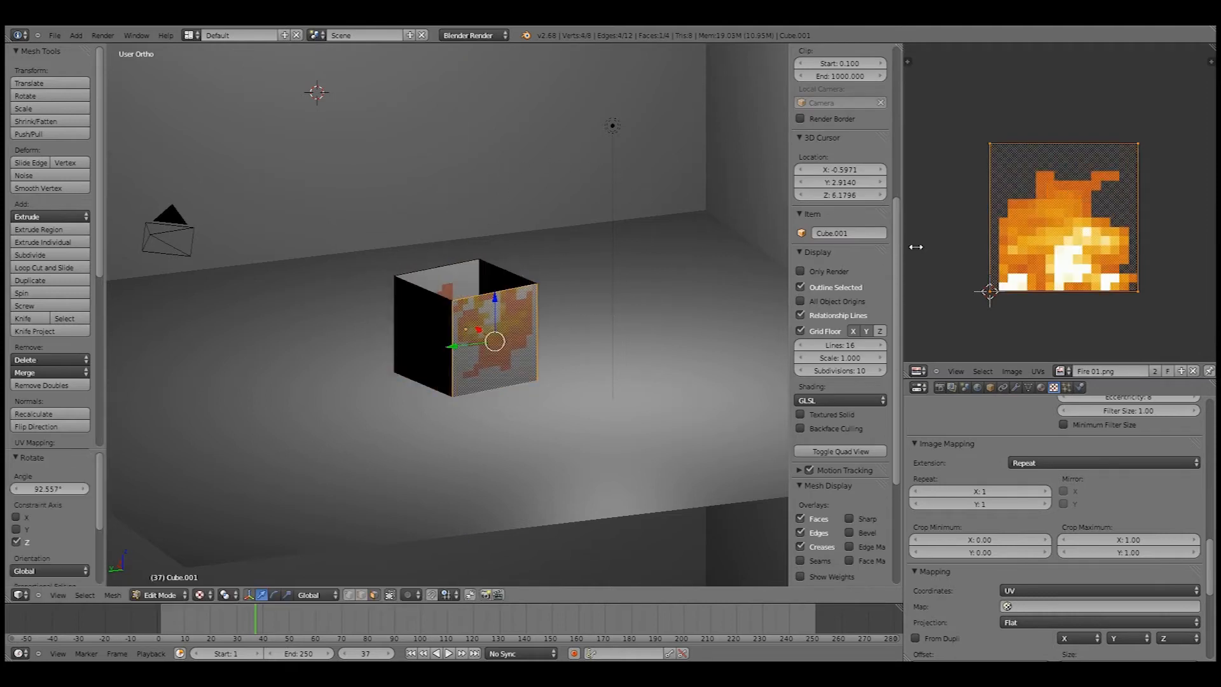
key(r)
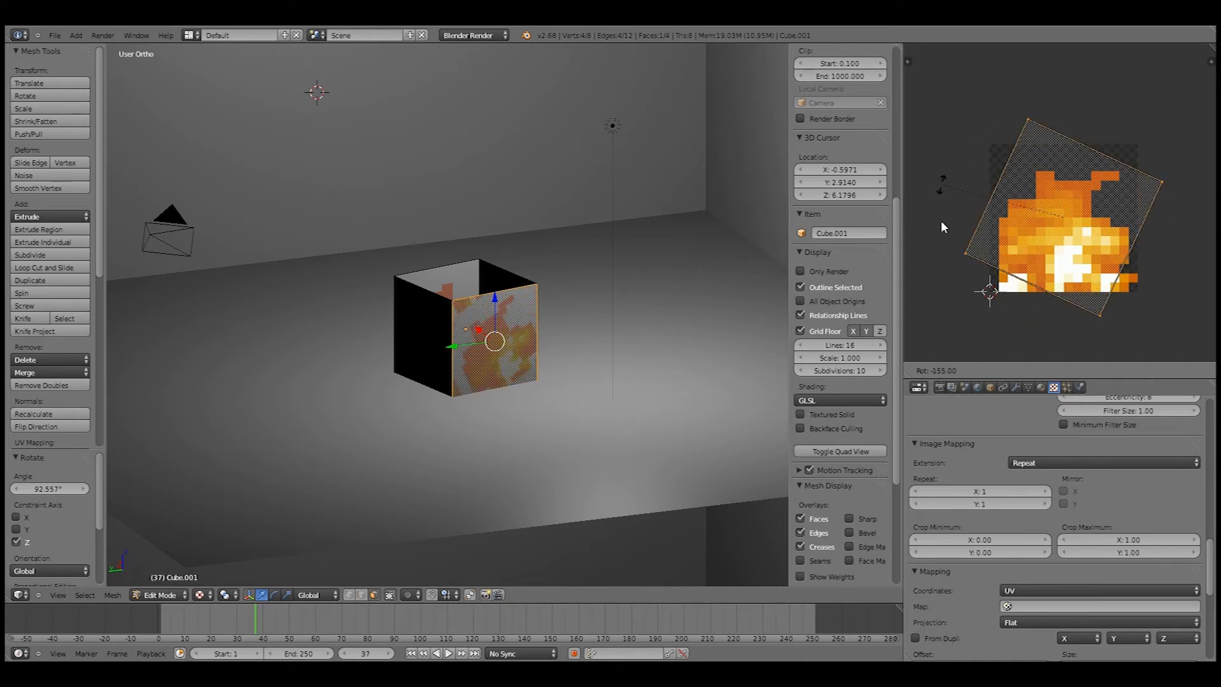
click(947, 236)
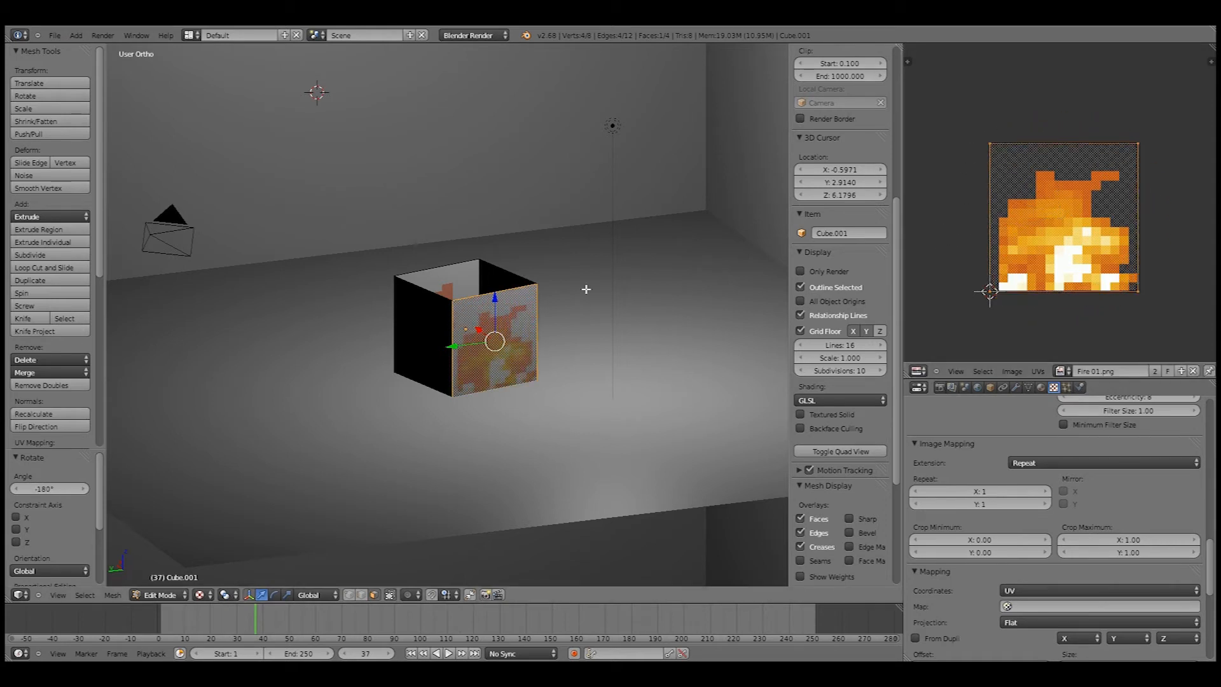
key(a)
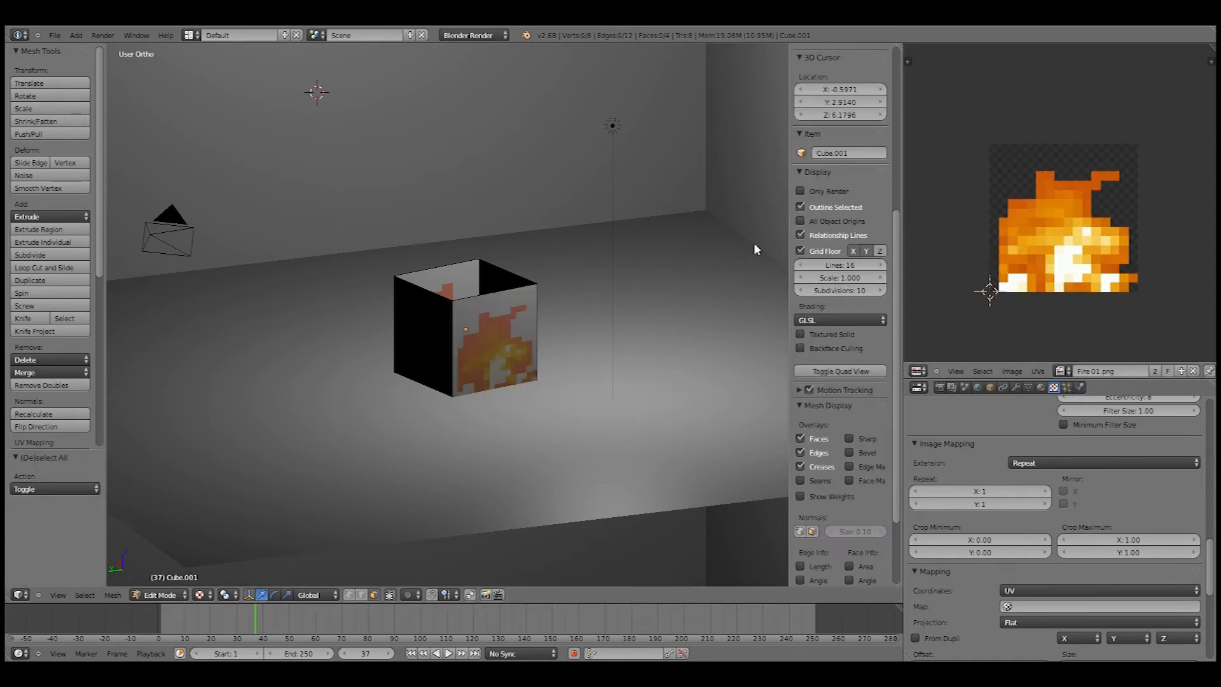
Step: Select the fire-textured side face facing the view and widen the UV editor
right_click(508, 332)
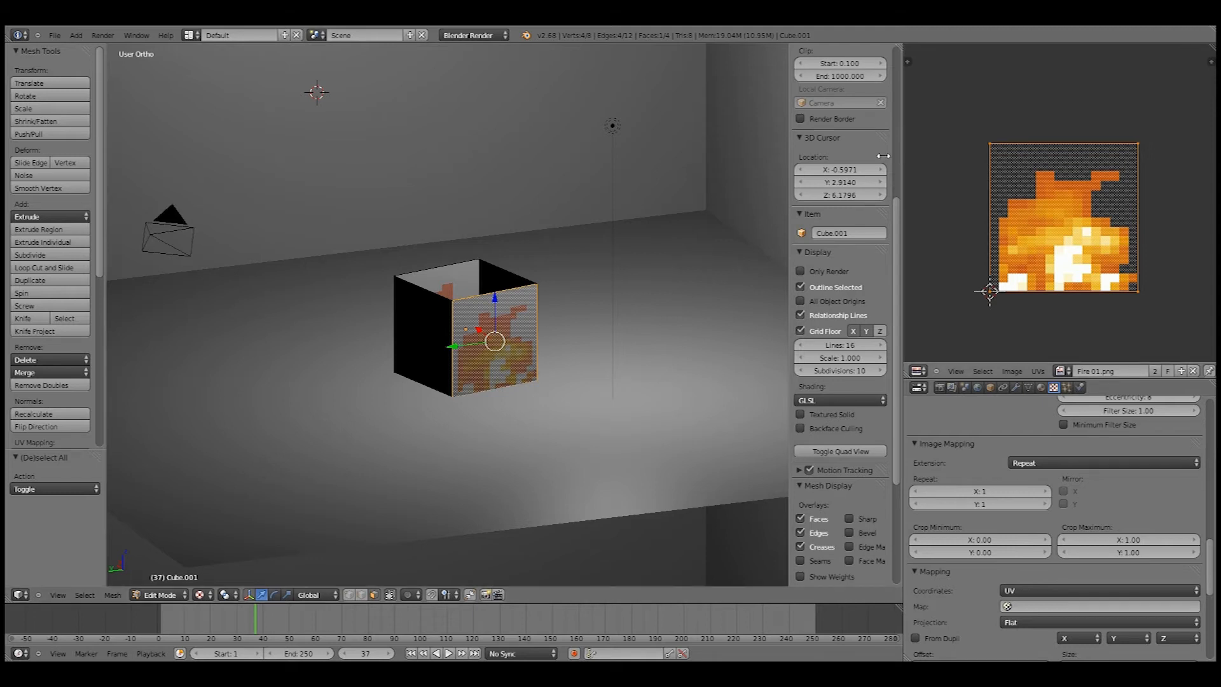
drag(883, 156, 799, 156)
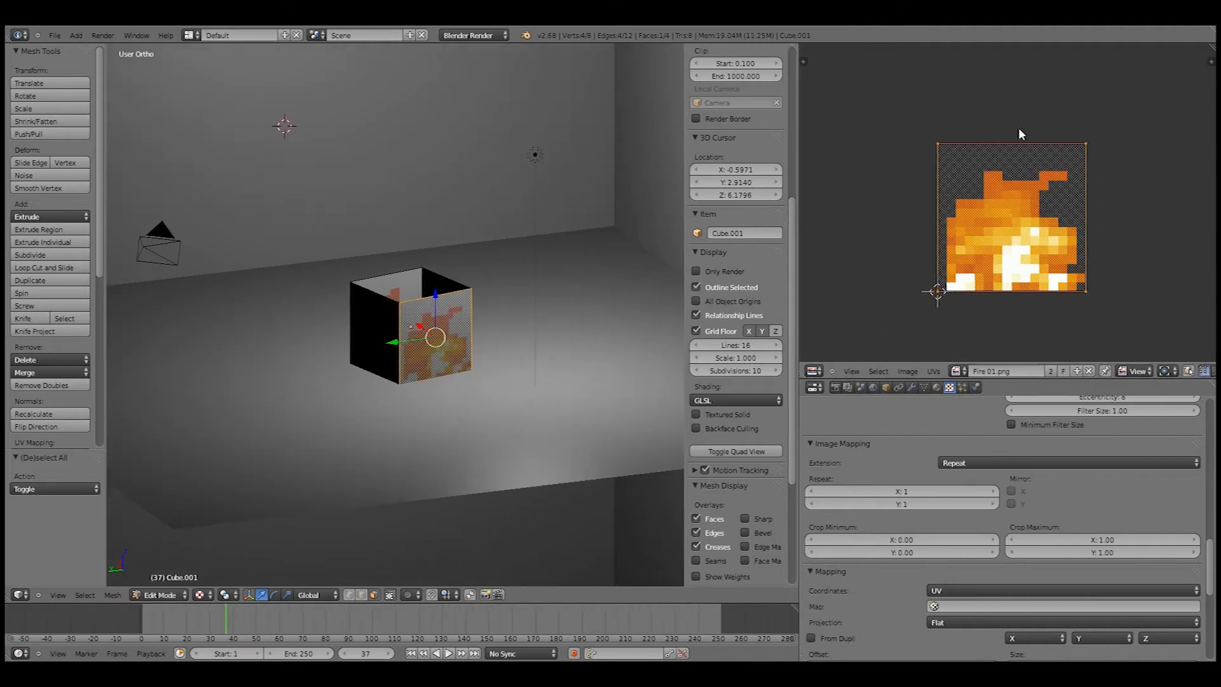
scroll(1025, 118, up, 3)
middle_drag(1026, 118, 1051, 155)
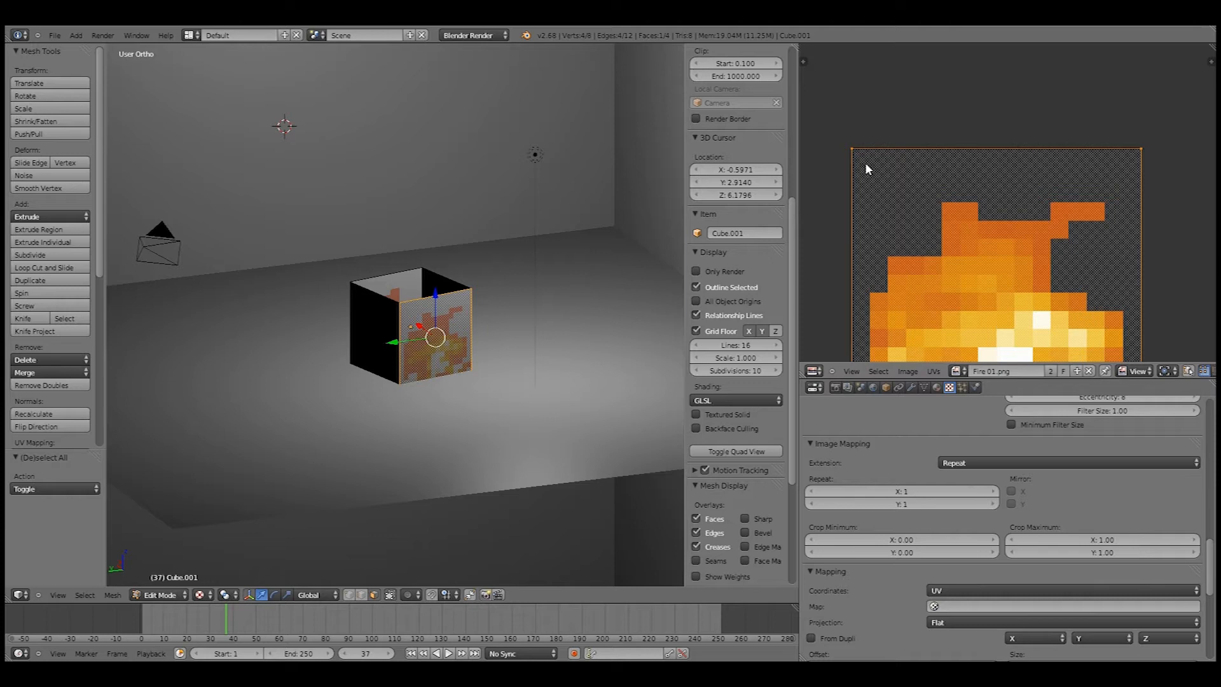
Step: Circle-select the face's two top UV vertices and move them down 0.010 along Y
key(a)
key(c)
drag(837, 153, 1158, 154)
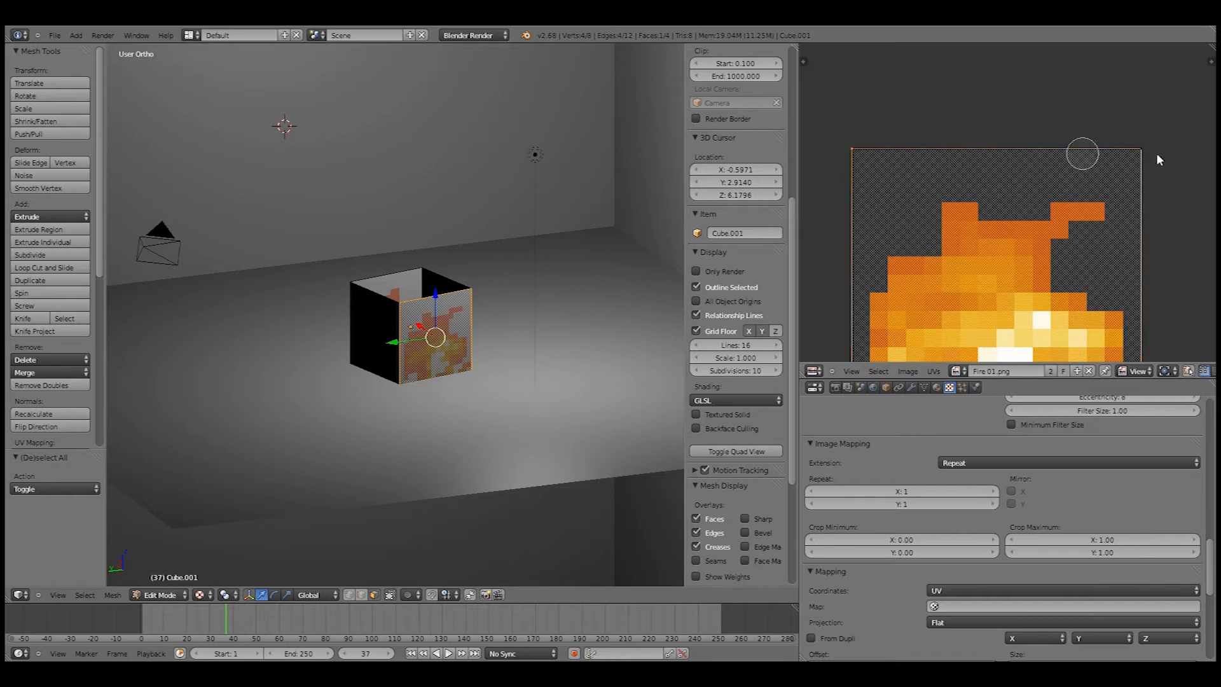
right_click(1162, 153)
scroll(1115, 146, down, 4)
scroll(971, 168, up, 2)
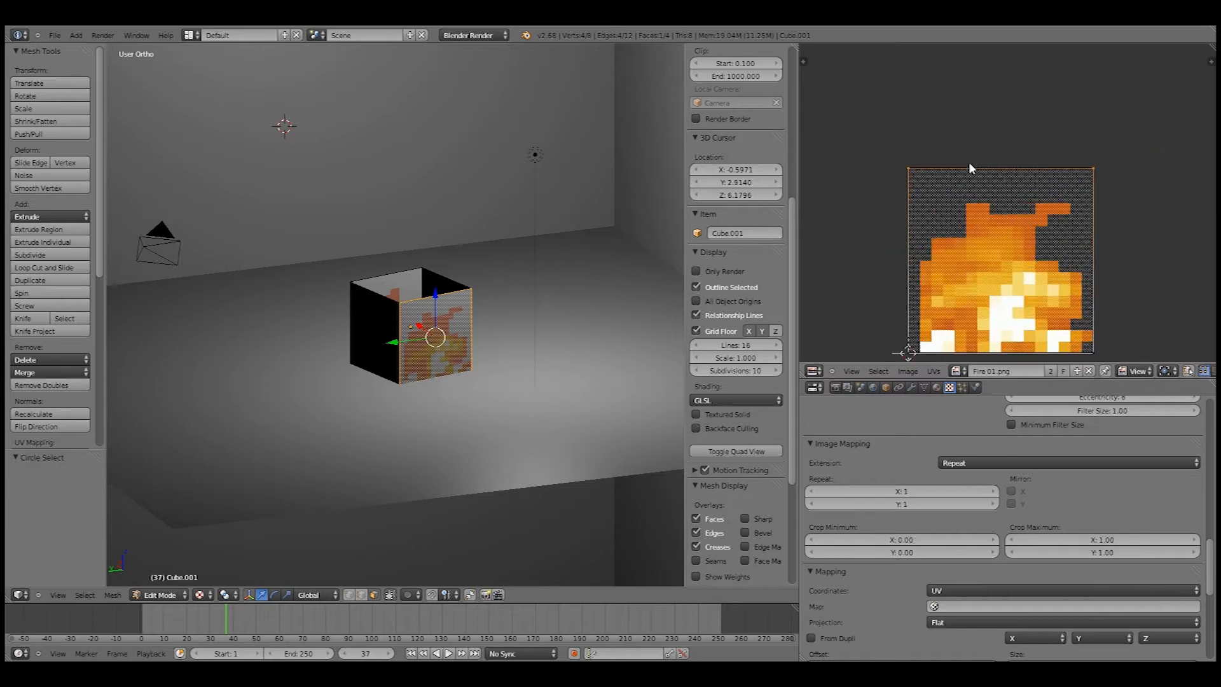
key(g)
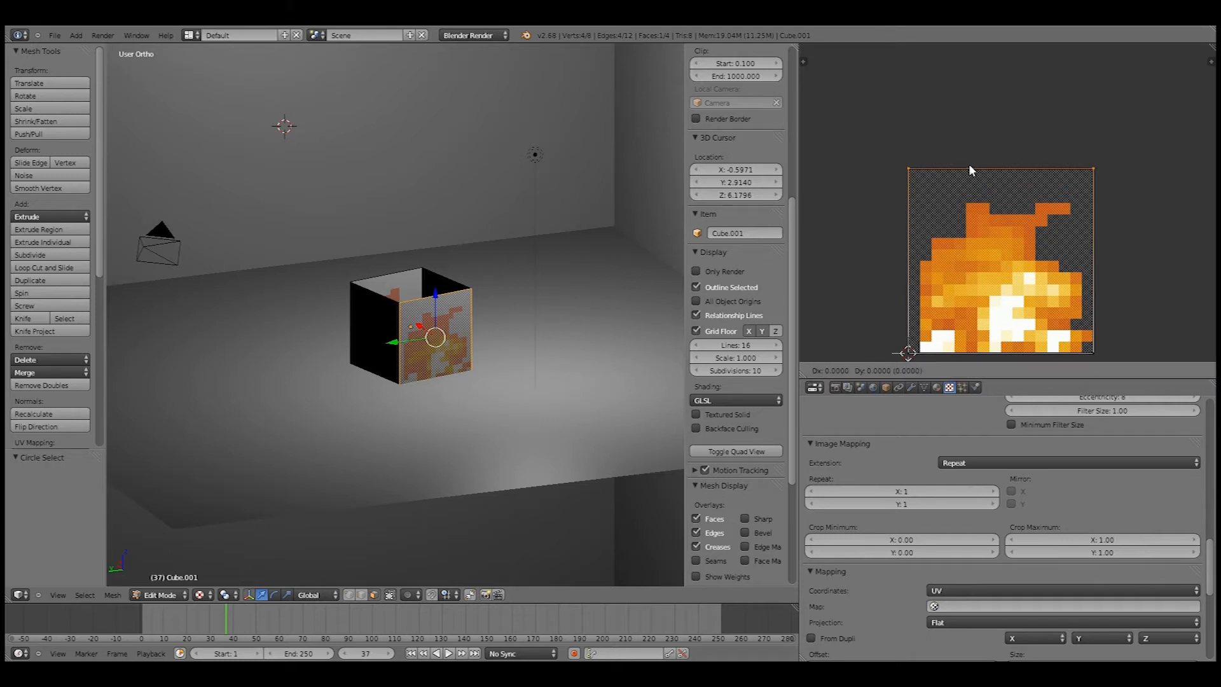
drag(969, 170, 969, 168)
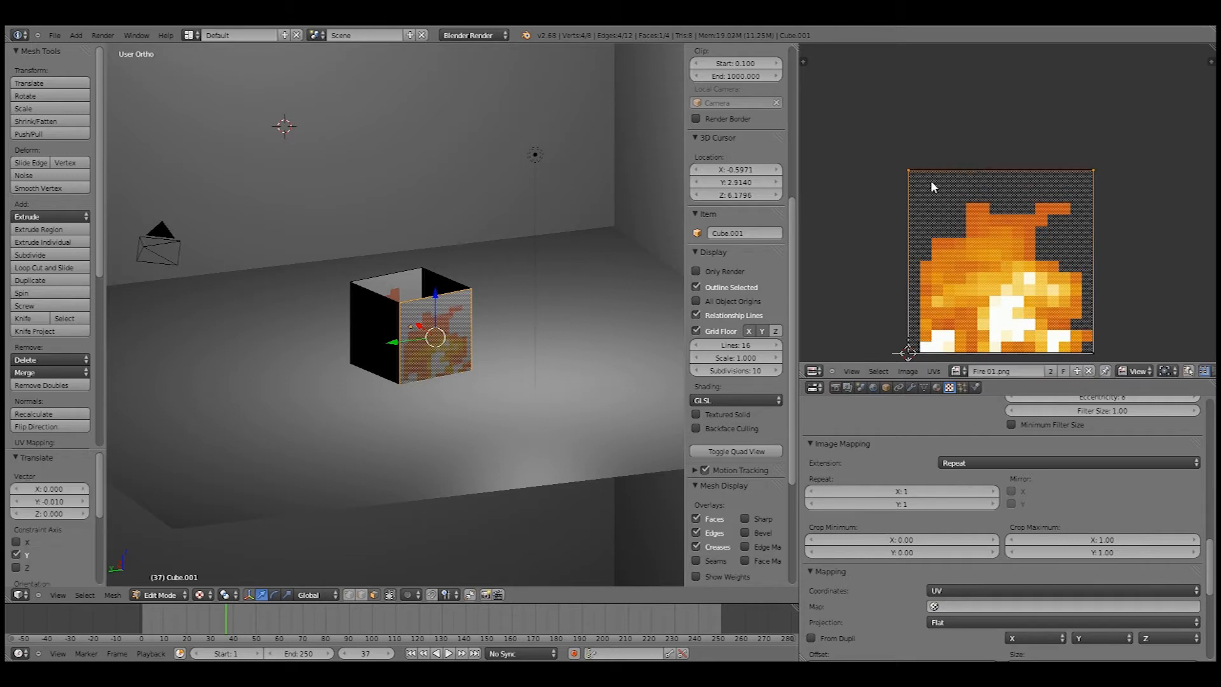
scroll(932, 186, up, 5)
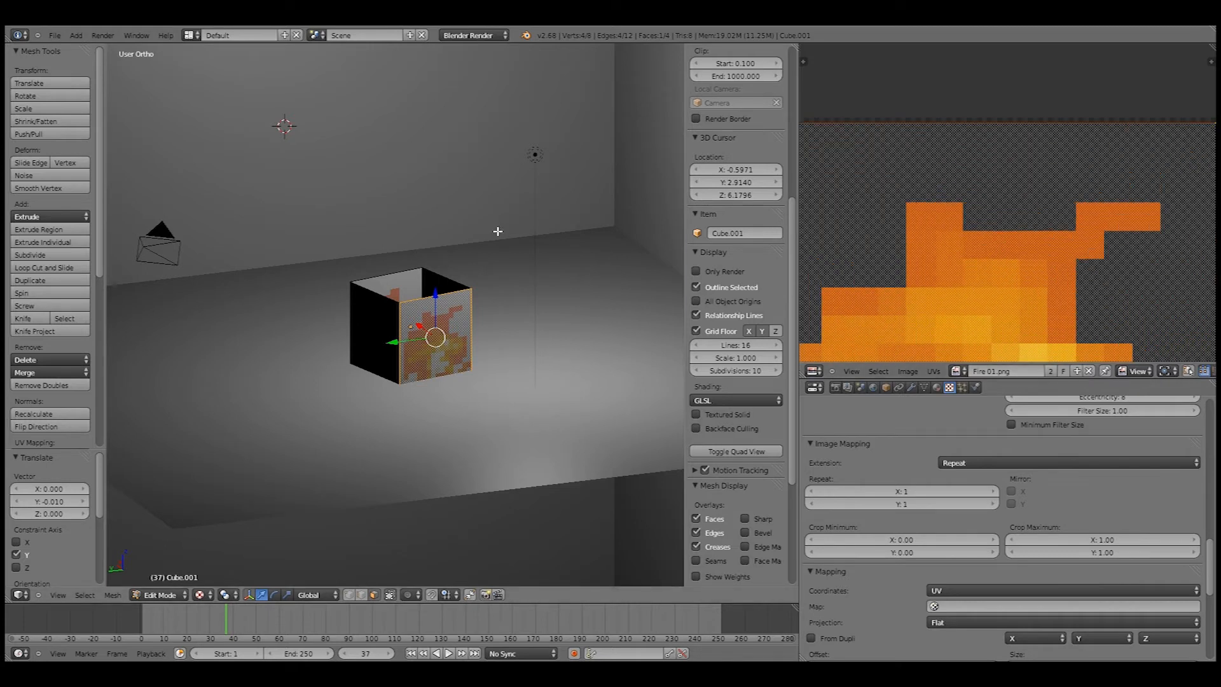
Step: Select the adjacent dark side face, circle-select its two top UV vertices and move them down 0.021 along Y
scroll(456, 312, down, 3)
scroll(460, 312, up, 5)
right_click(369, 337)
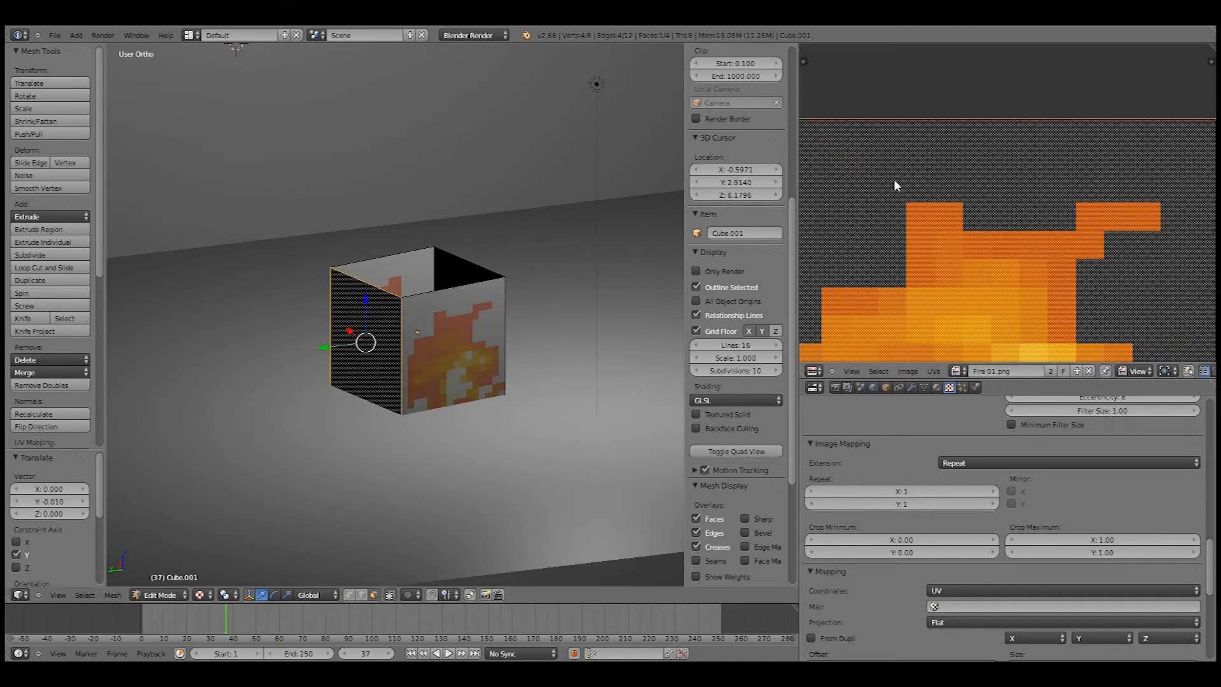
scroll(895, 178, down, 4)
key(a)
key(c)
click(1101, 170)
click(901, 168)
right_click(991, 135)
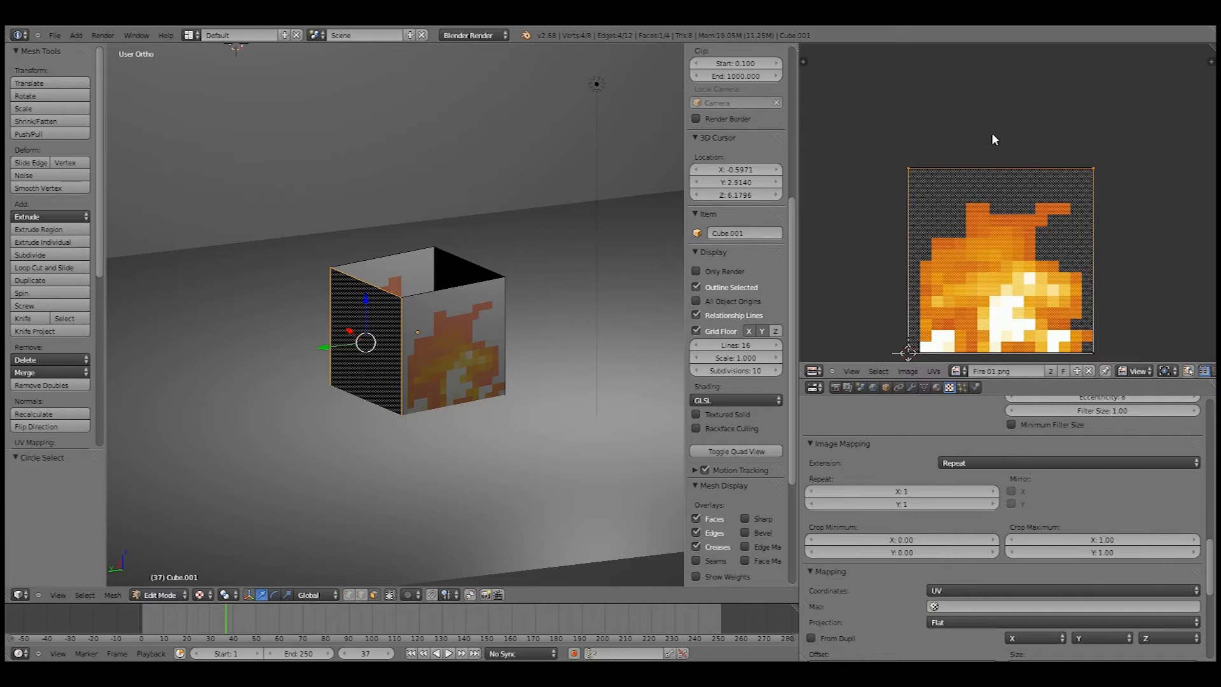
key(g)
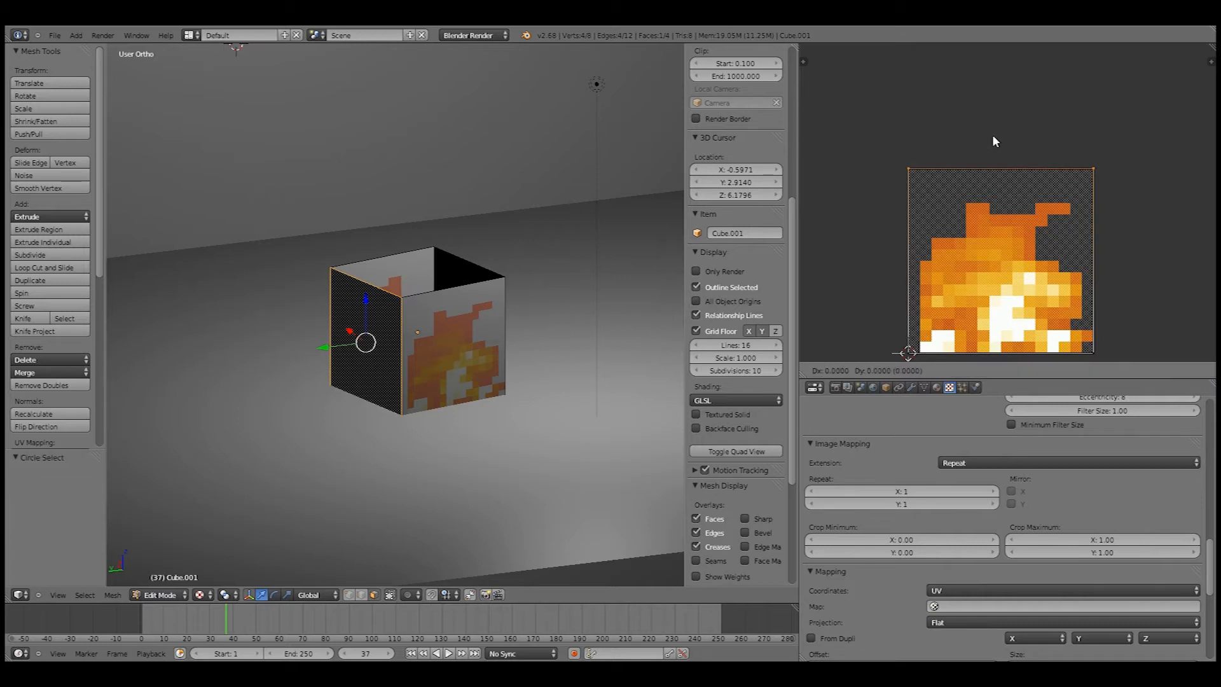
key(y)
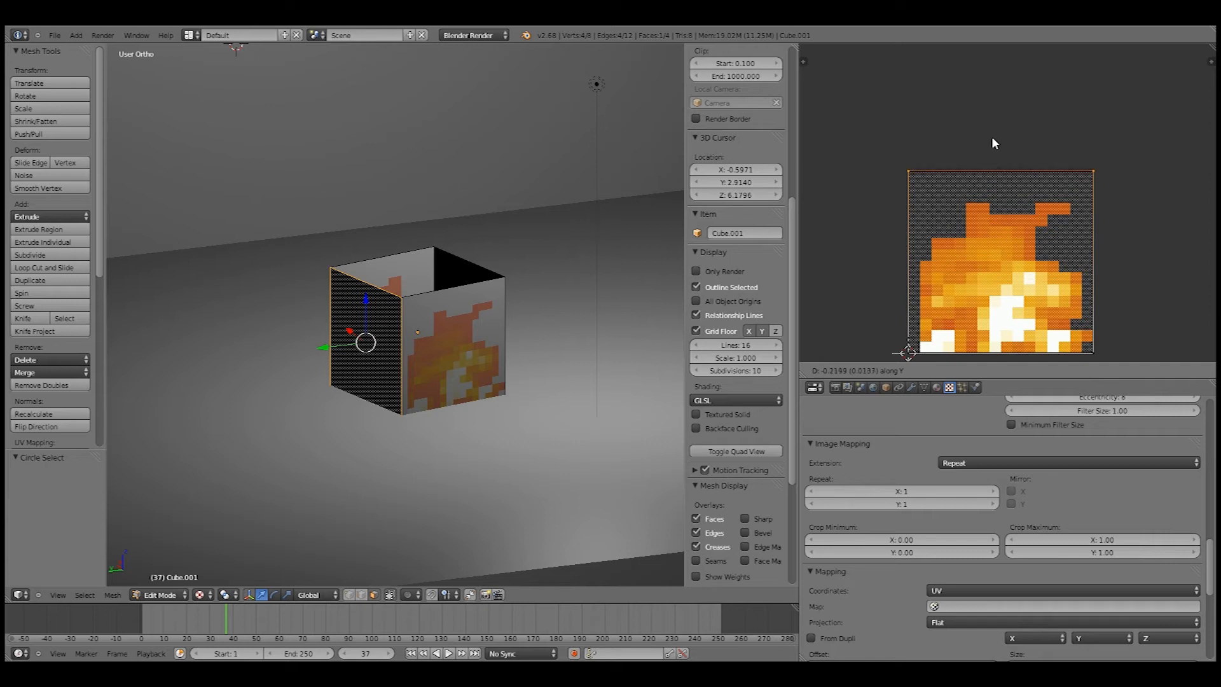
click(993, 145)
Step: Select the side face opposite the first trimmed one and move its two top UV vertices down 0.021 along Y
middle_drag(478, 209, 448, 278)
right_click(432, 284)
middle_drag(521, 269, 296, 292)
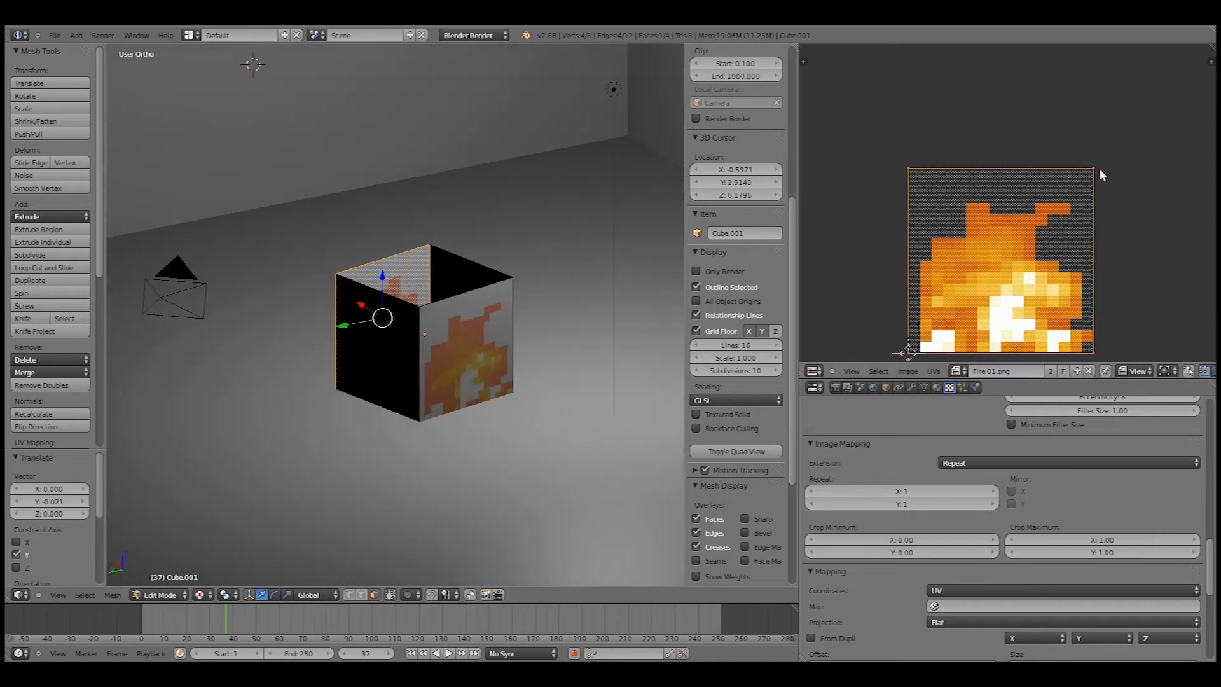
key(a)
key(c)
drag(1101, 169, 871, 164)
right_click(871, 164)
key(g)
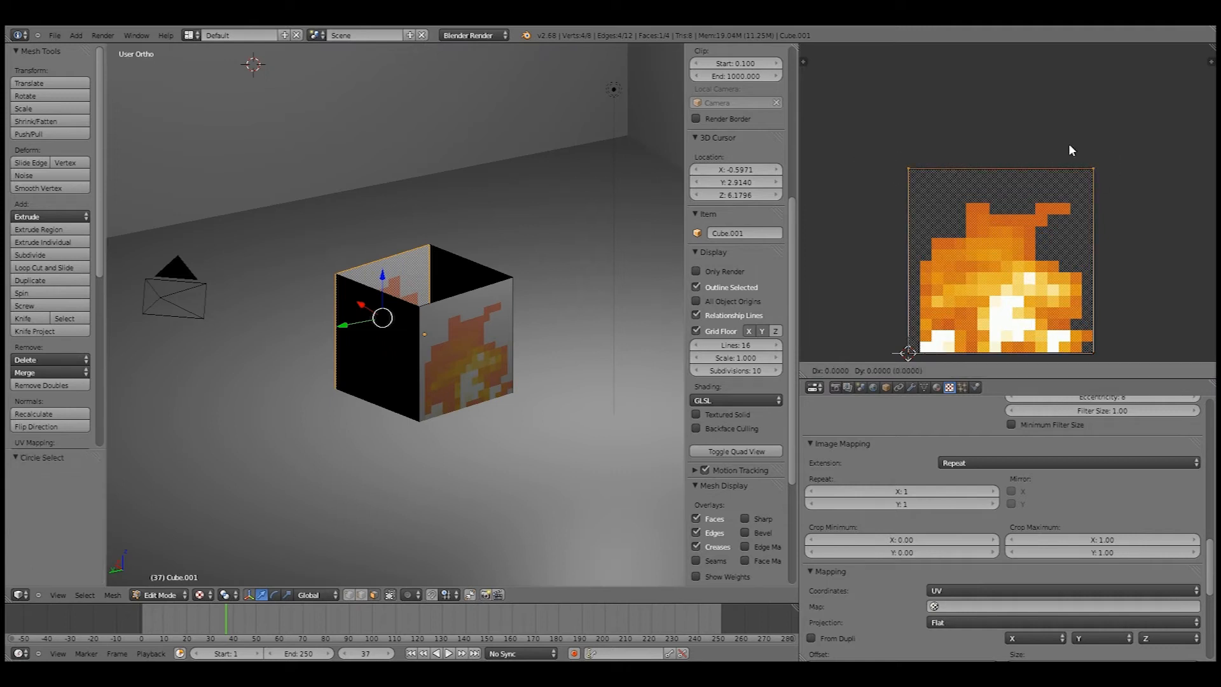
key(y)
click(1070, 150)
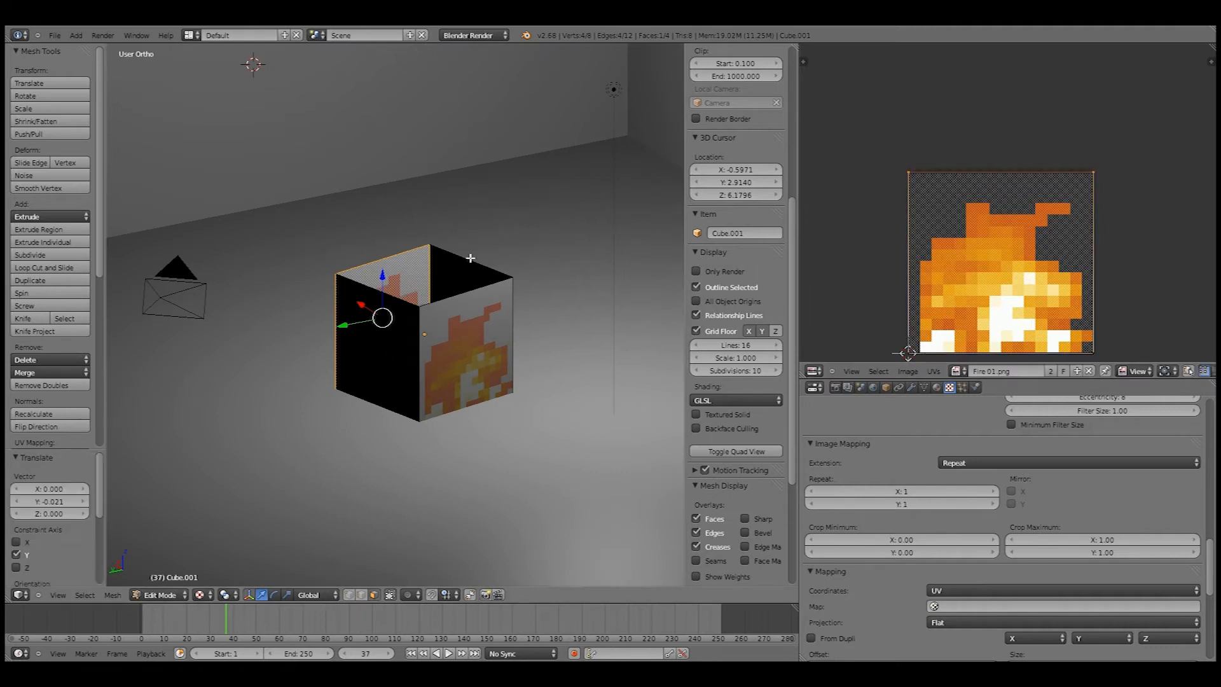
Step: Select the remaining untrimmed side face and move its two top UV vertices down 0.017 along Y
middle_drag(470, 259, 372, 292)
right_click(431, 352)
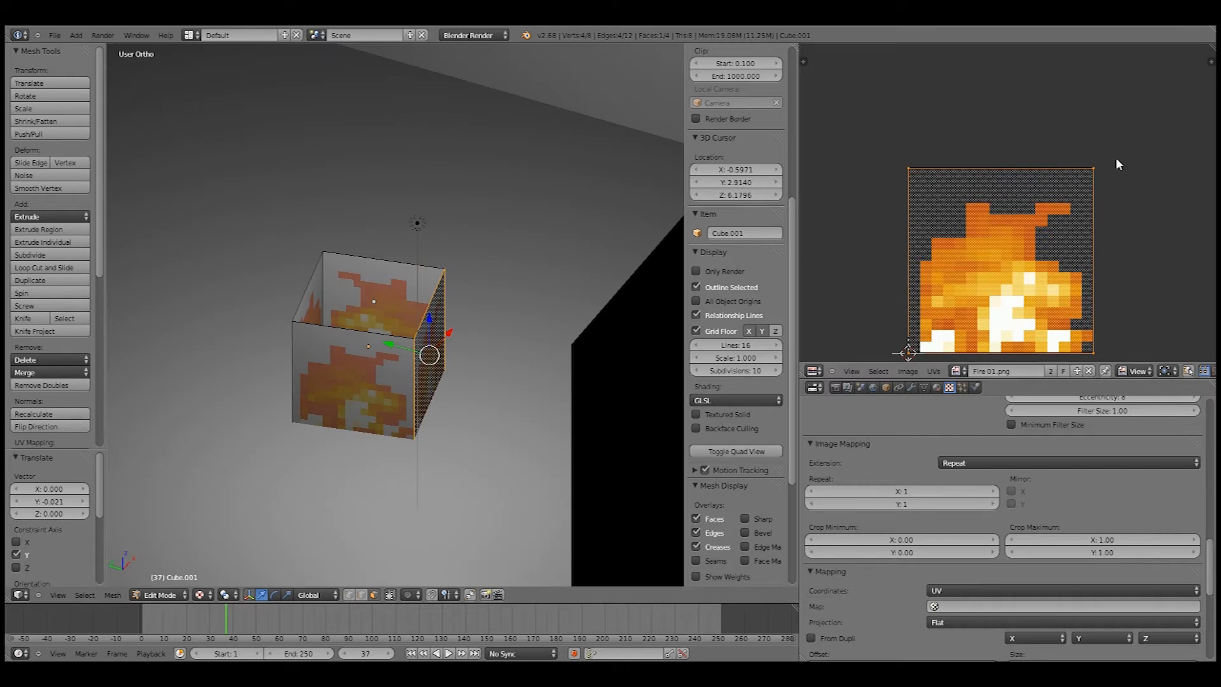
key(a)
key(c)
drag(1111, 168, 896, 170)
right_click(895, 171)
key(g)
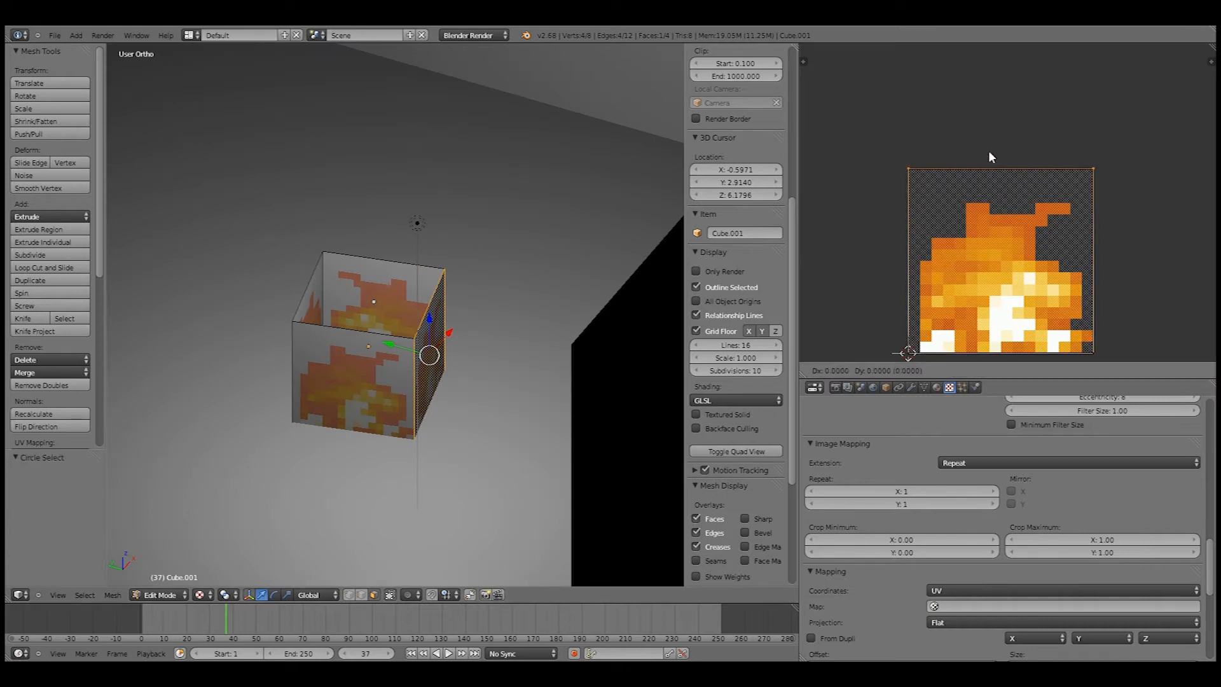
key(y)
right_click(986, 154)
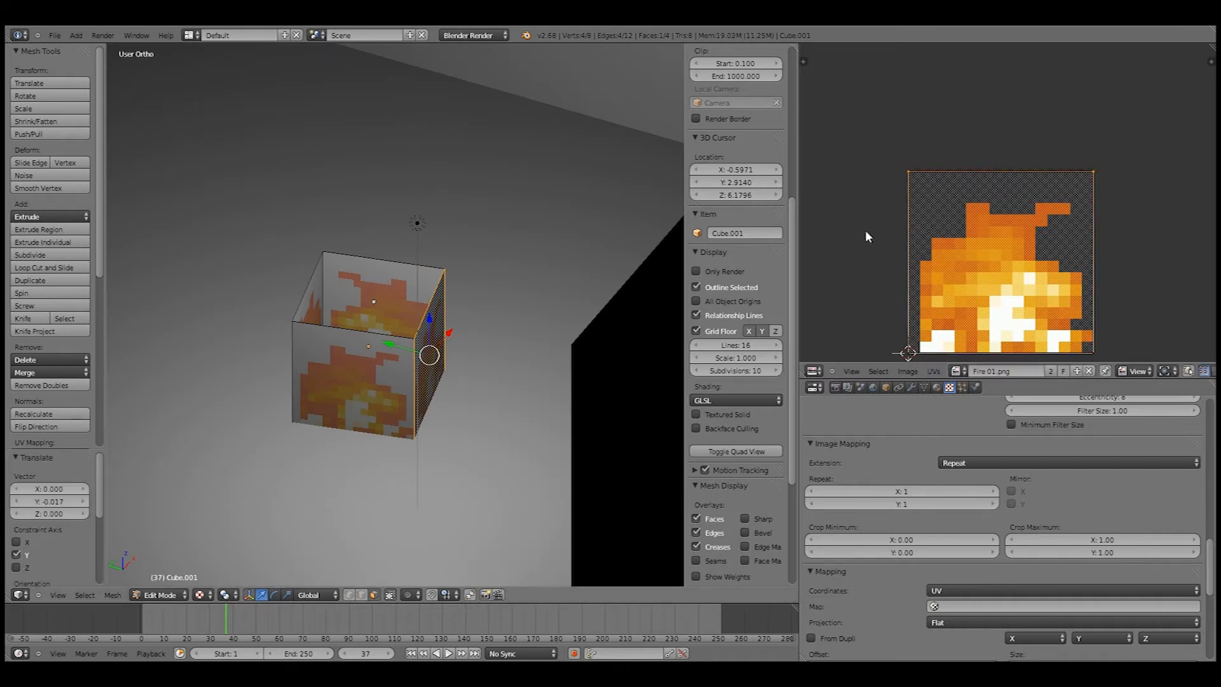
Step: Deselect the UVs, render the current frame to examine the fire texture on the box, and close the render
key(a)
scroll(542, 232, down, 5)
middle_drag(542, 230, 565, 262)
key(F12)
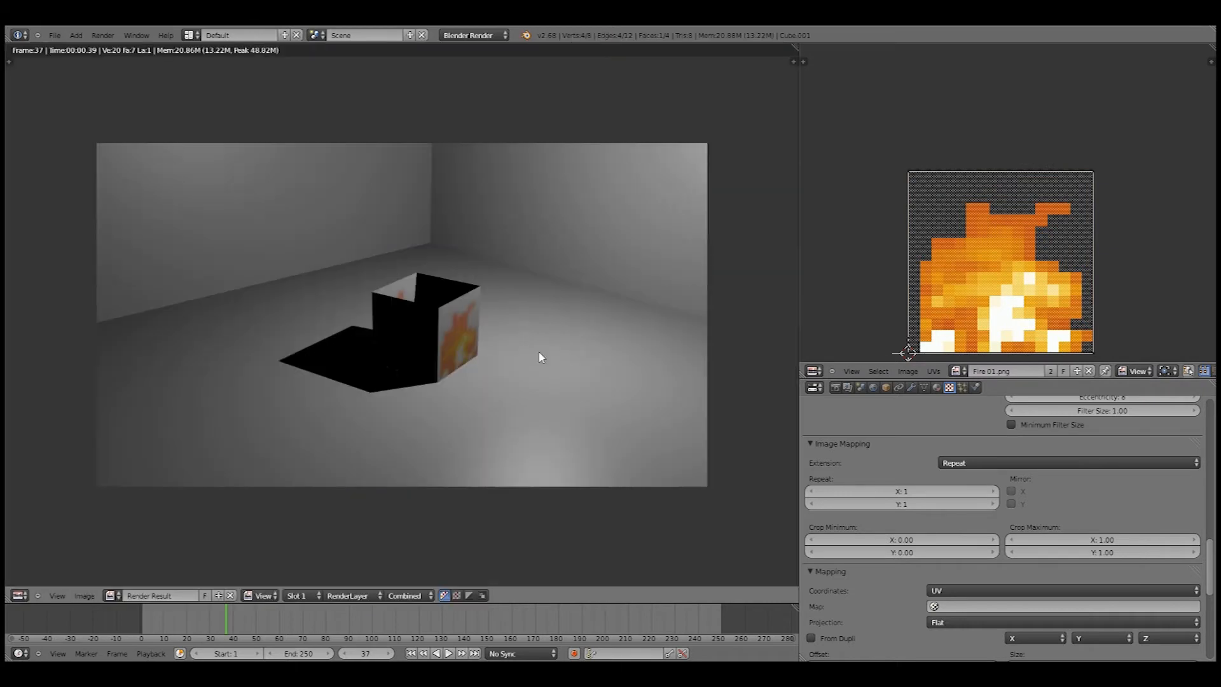
scroll(538, 349, up, 2)
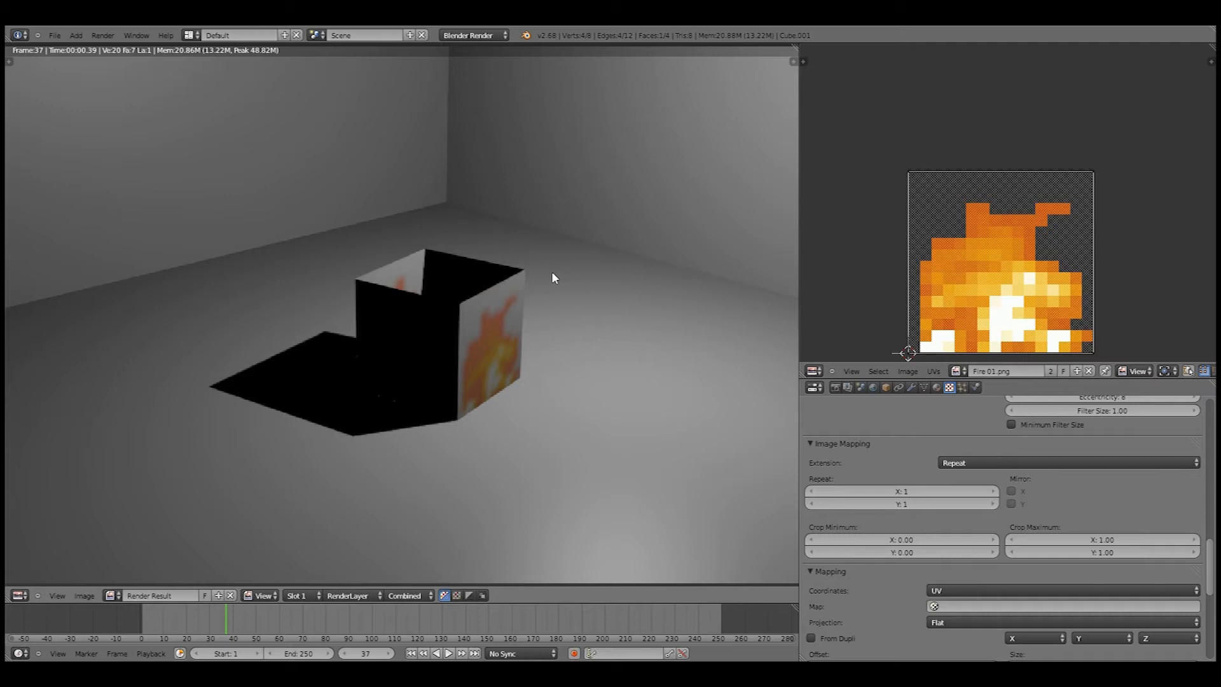
scroll(551, 271, down, 2)
key(Escape)
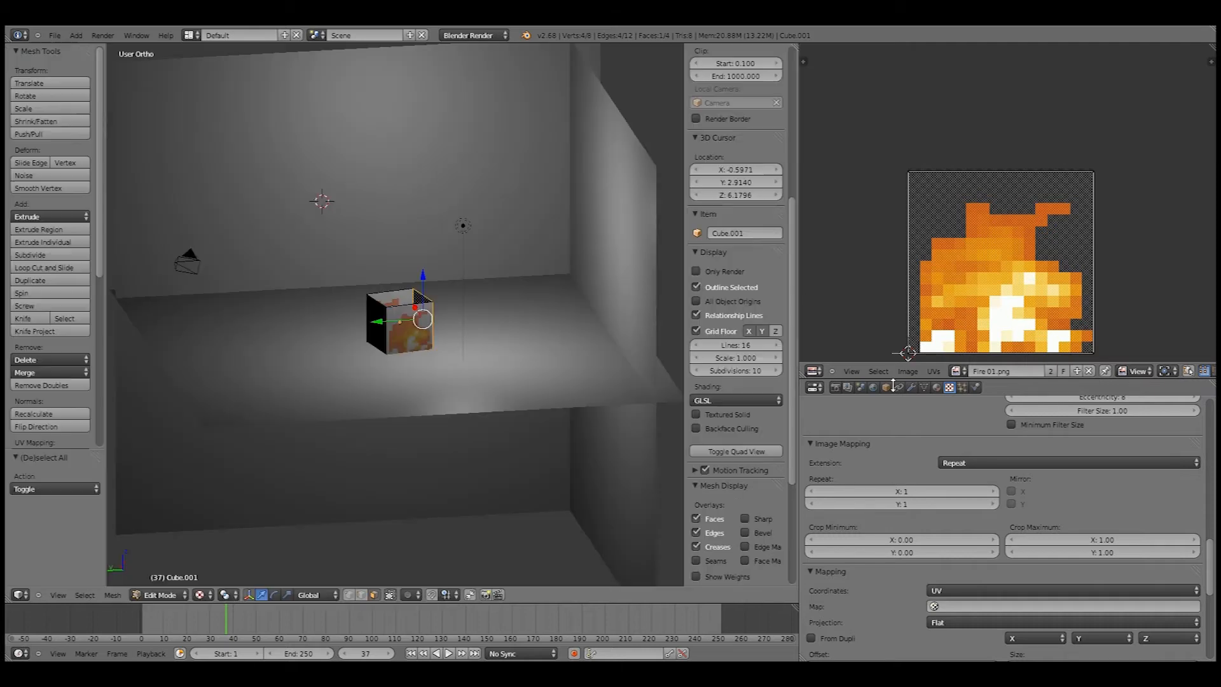
Step: Disable MIP Map and Interpolation in the texture's image sampling, set its filter to Box and render again
scroll(984, 451, down, 4)
scroll(1035, 435, down, 7)
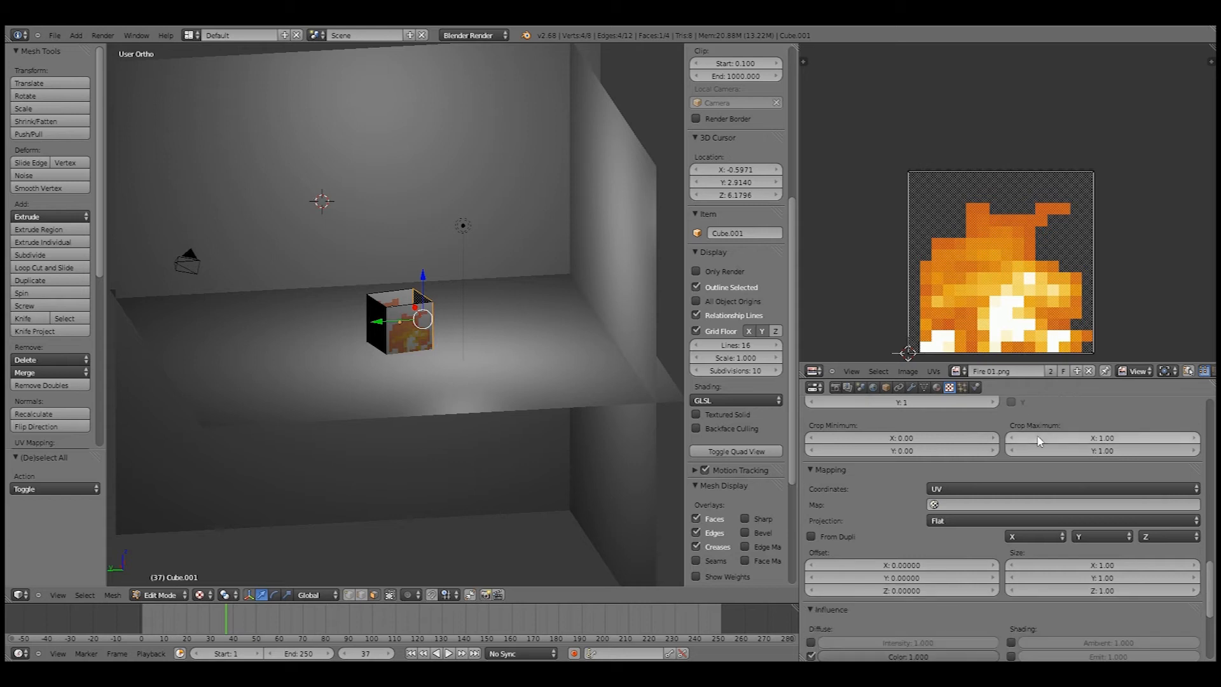
scroll(1037, 434, up, 10)
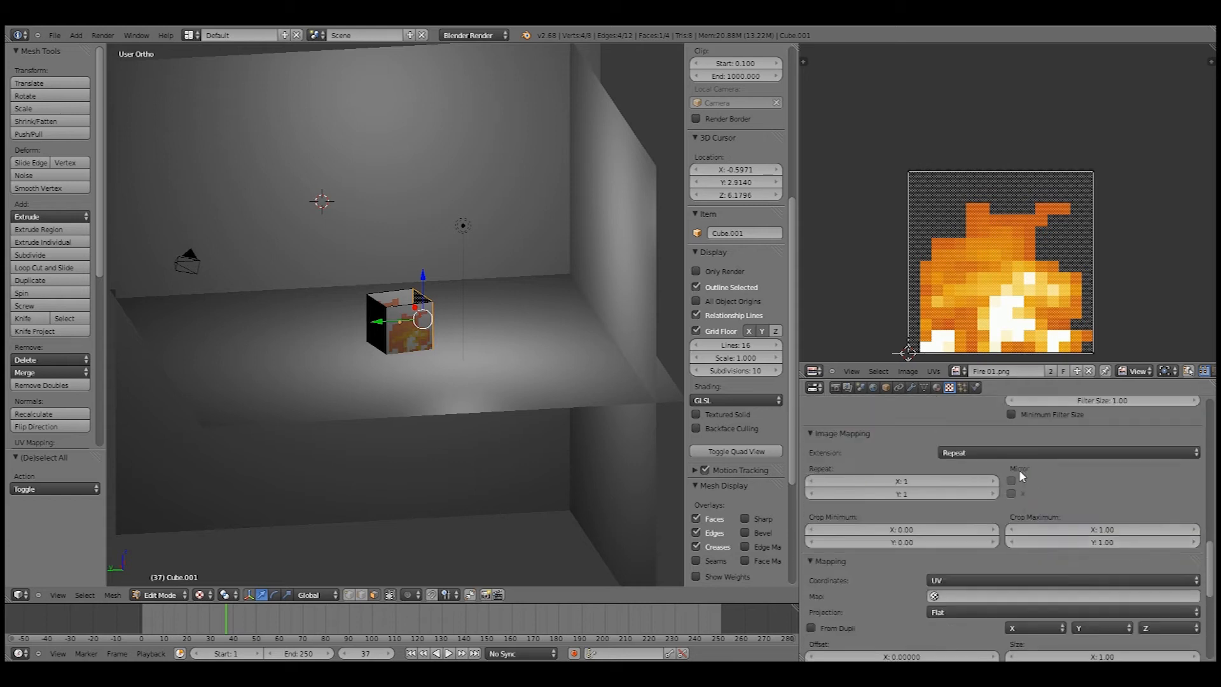
click(1011, 494)
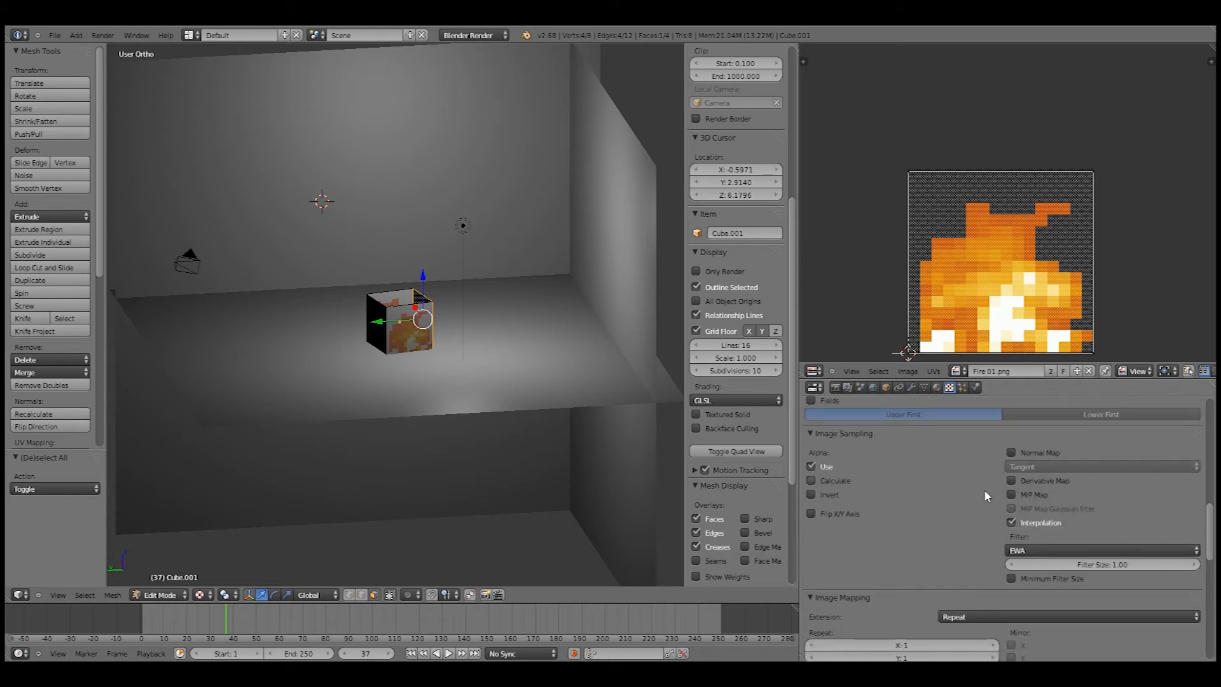
click(1043, 550)
click(1036, 537)
key(F12)
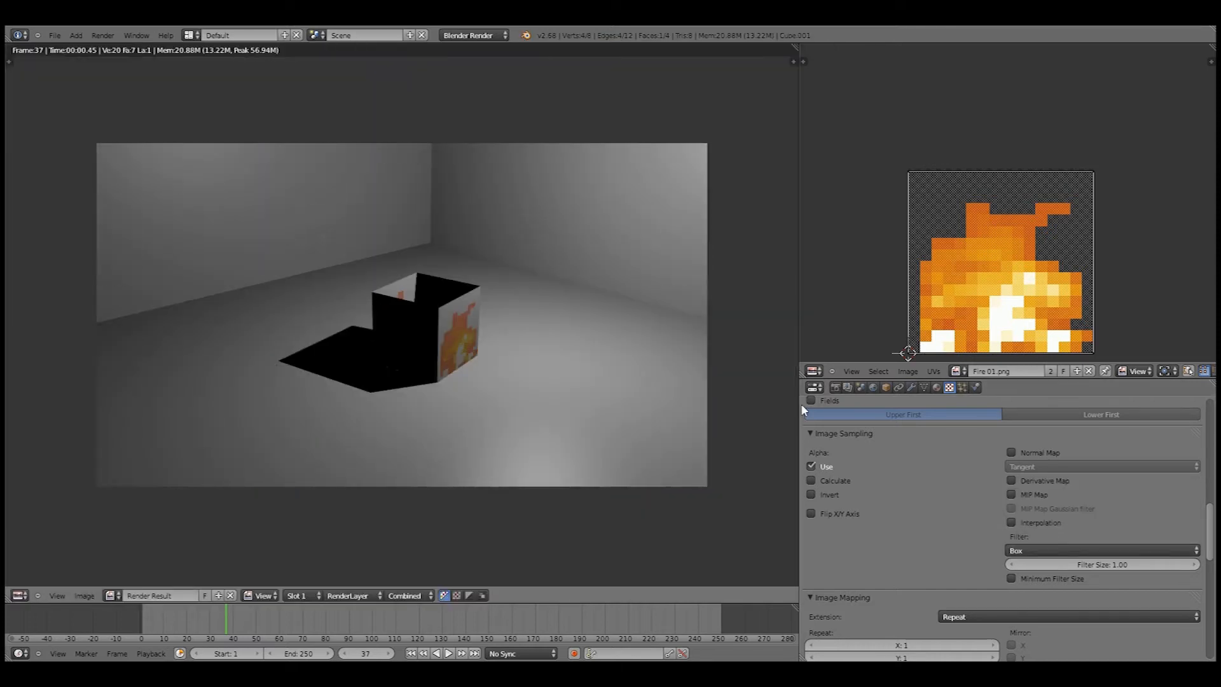
Step: Open Fire 02.png from the Fire Tutorial folder as the texture's image, with Image Sequence as its source
scroll(962, 494, up, 15)
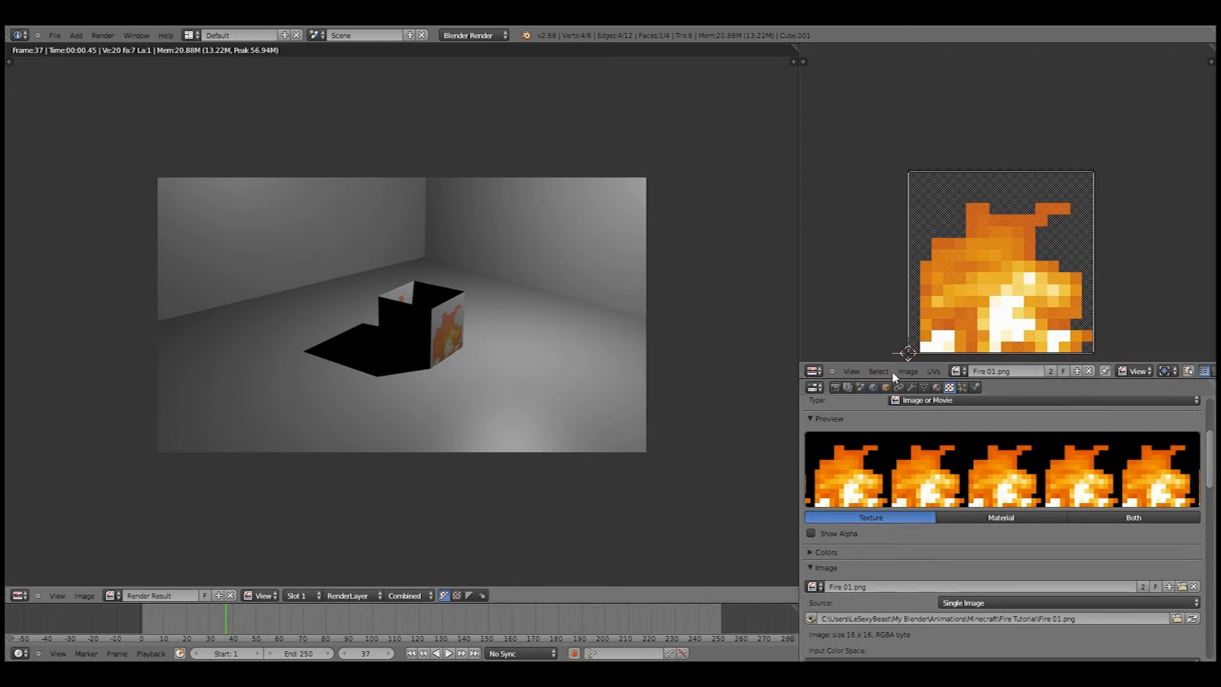
click(1182, 587)
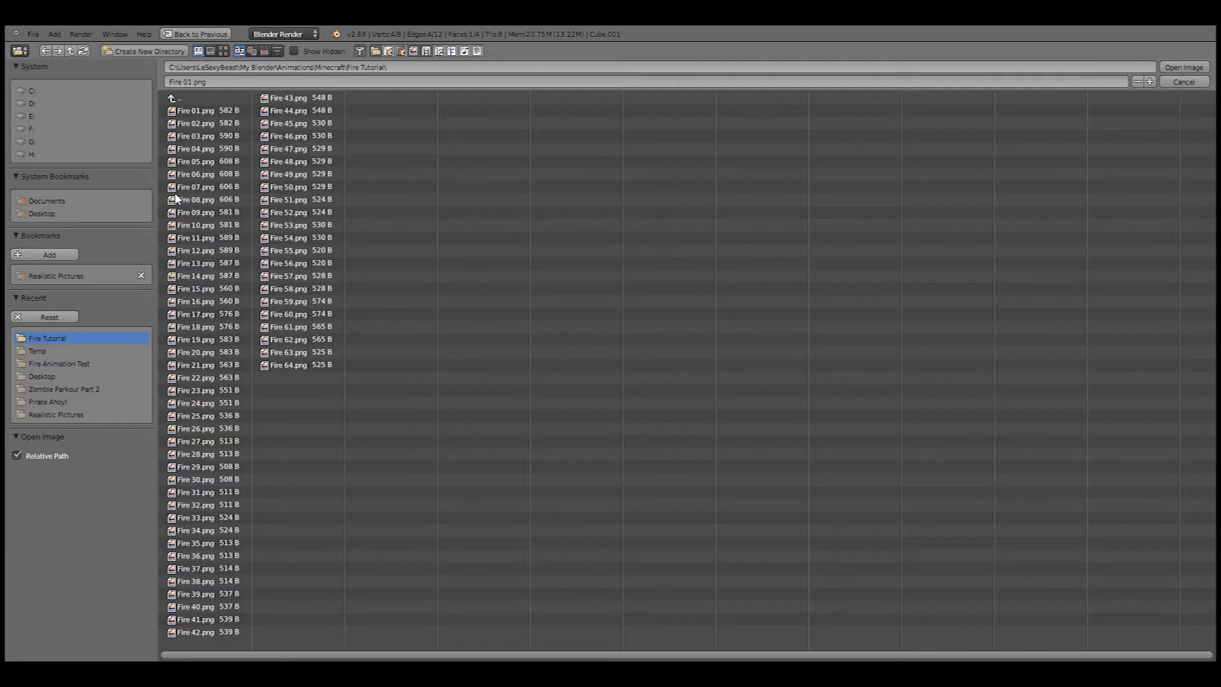
double_click(206, 124)
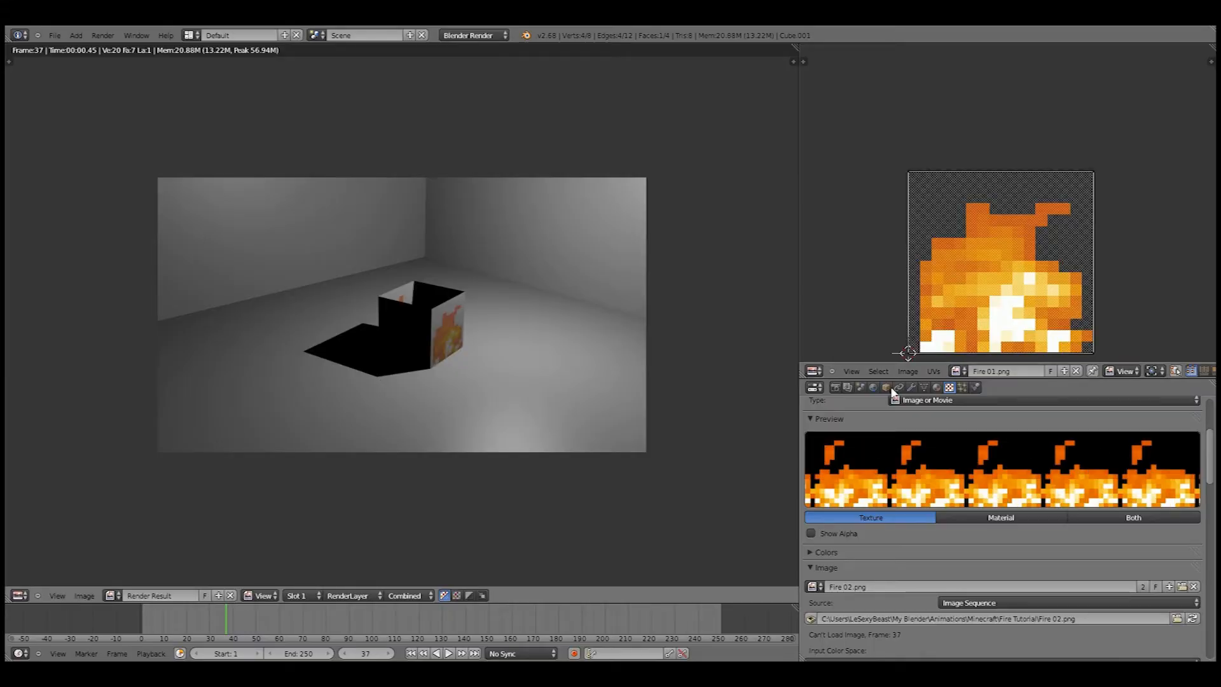
Step: Switch the texture's image to Fire 01.png and back to Fire 02.png
scroll(1037, 538, down, 2)
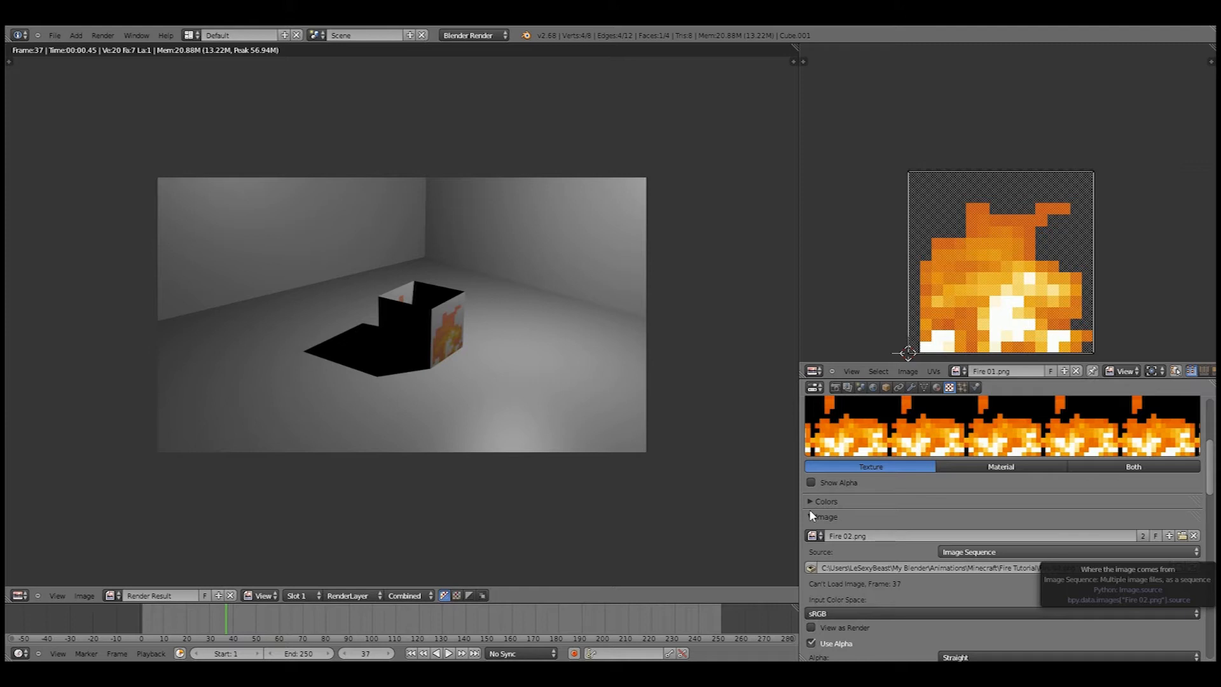
click(815, 536)
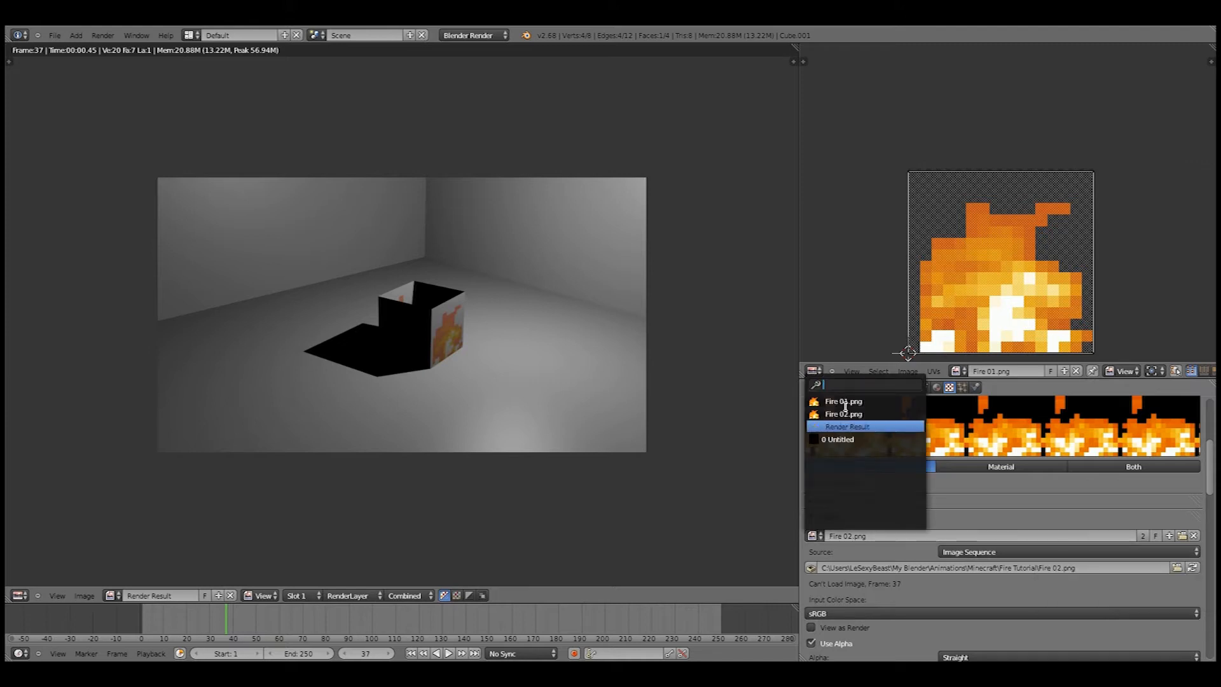
click(844, 402)
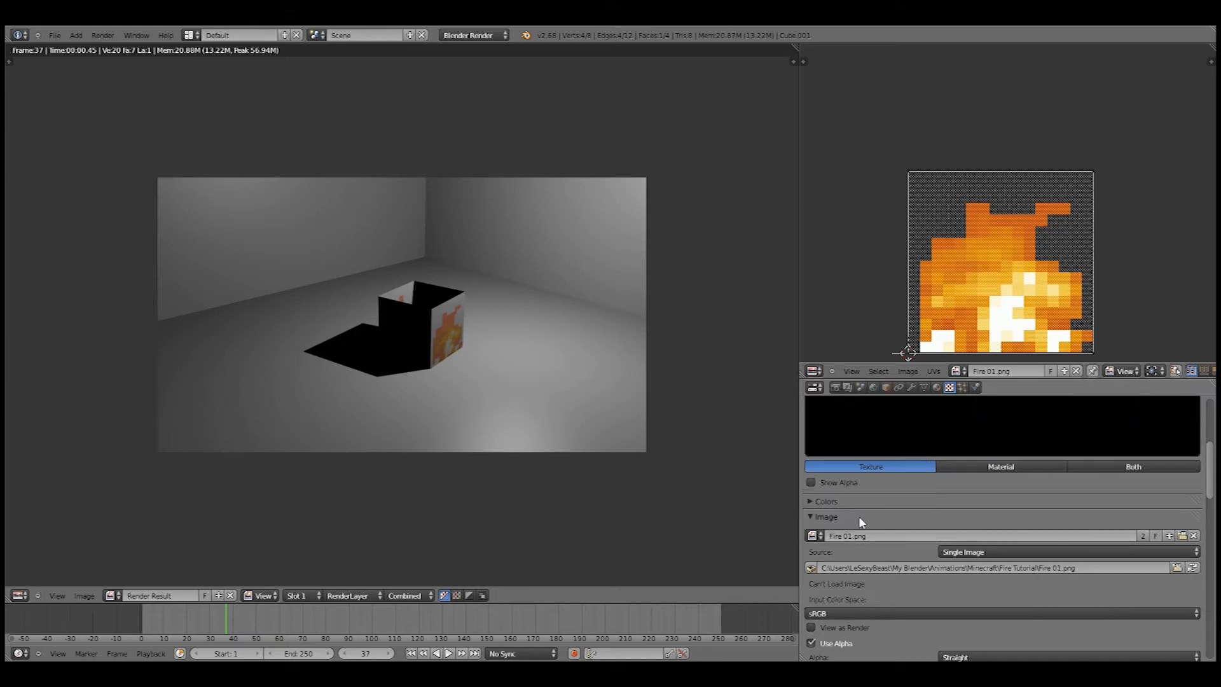
click(814, 536)
click(843, 414)
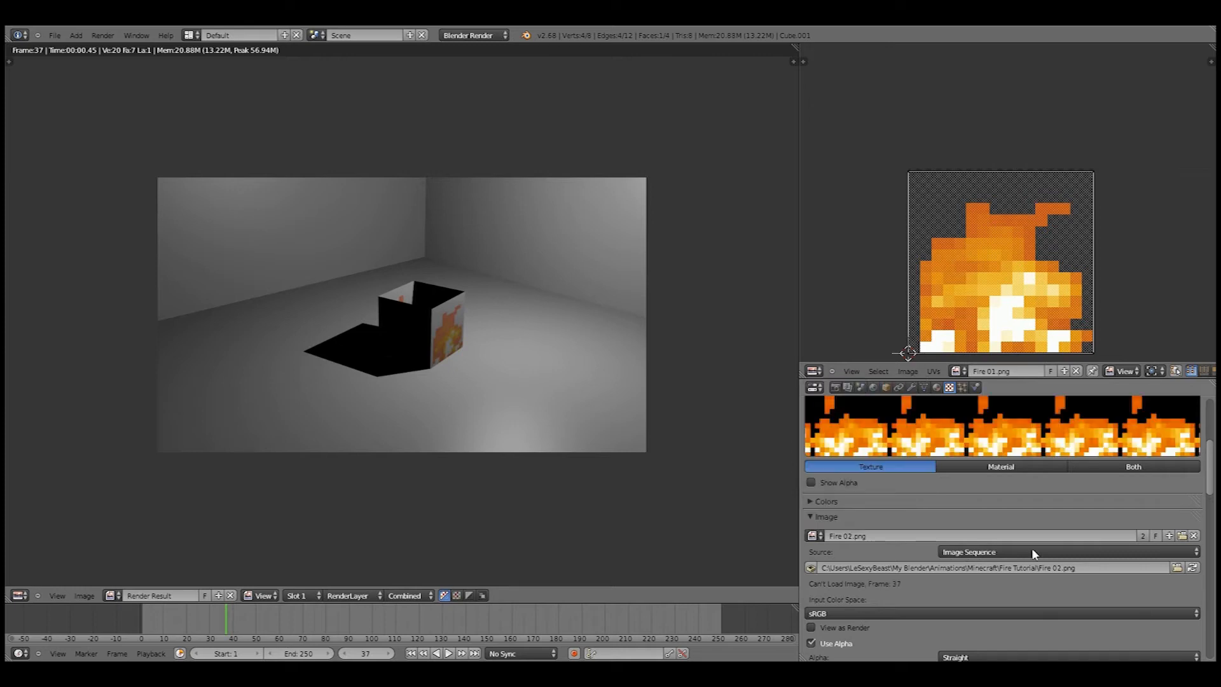
Step: Set the image sequence's length to 64 frames and enable Auto Refresh and Cyclic
scroll(887, 546, down, 4)
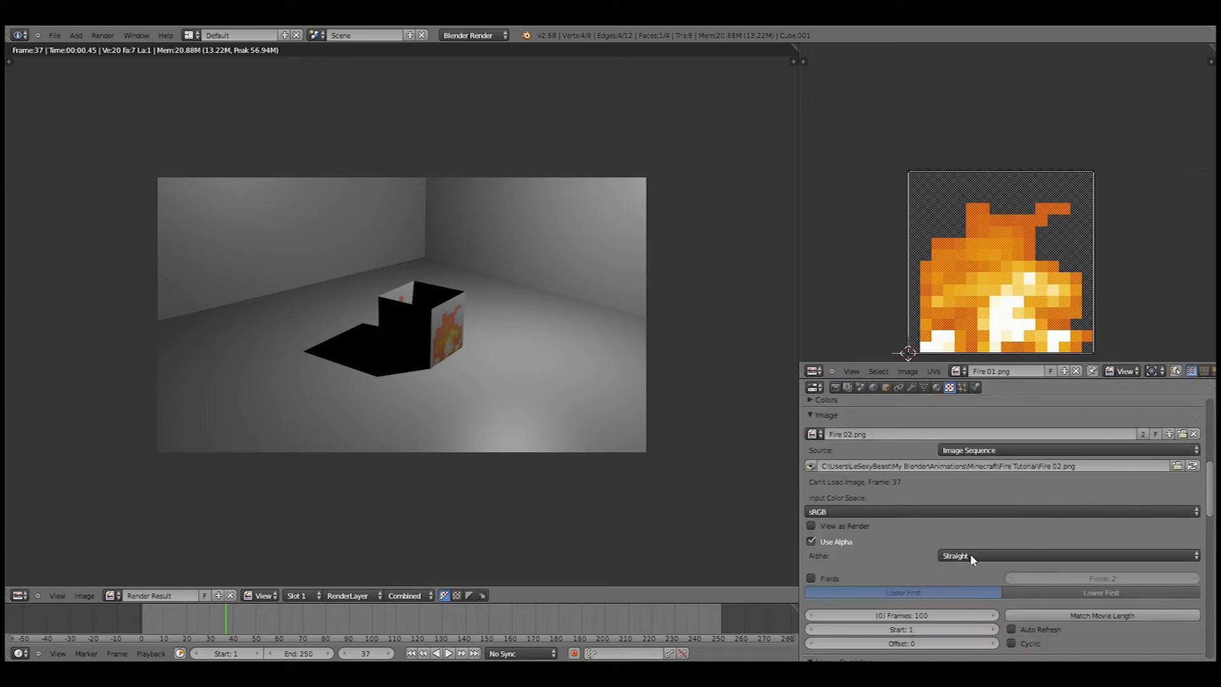
scroll(971, 554, down, 3)
click(909, 539)
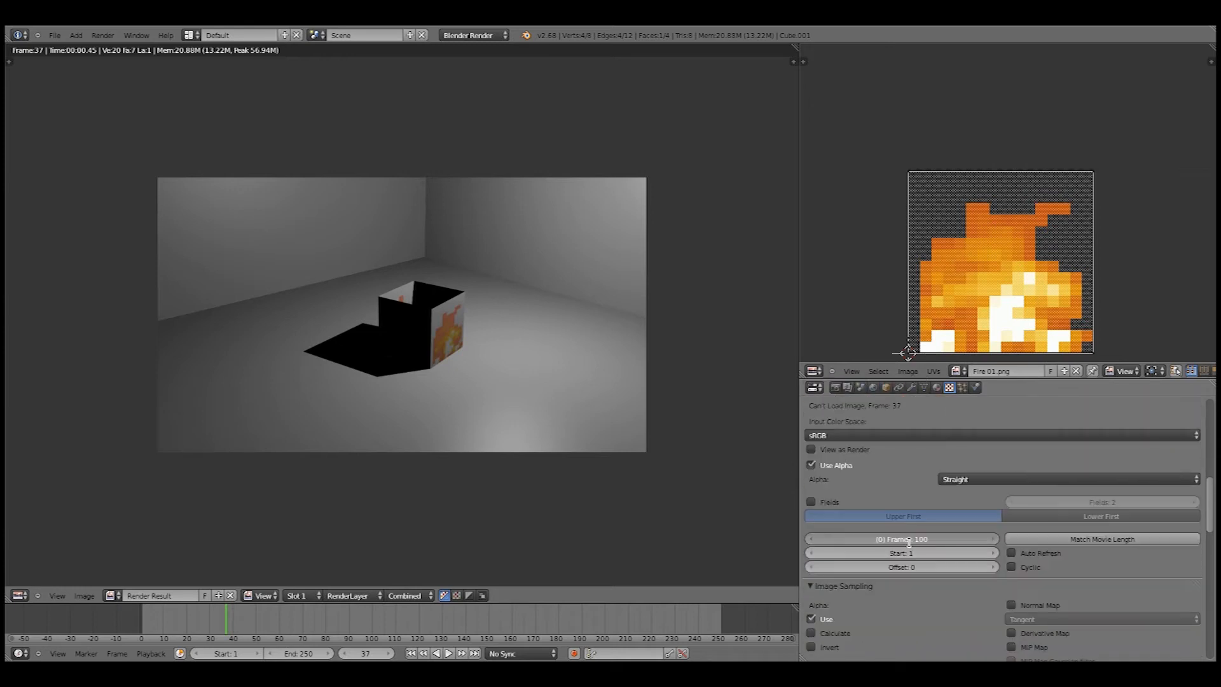
key(BackSpace)
text(64)
key(Return)
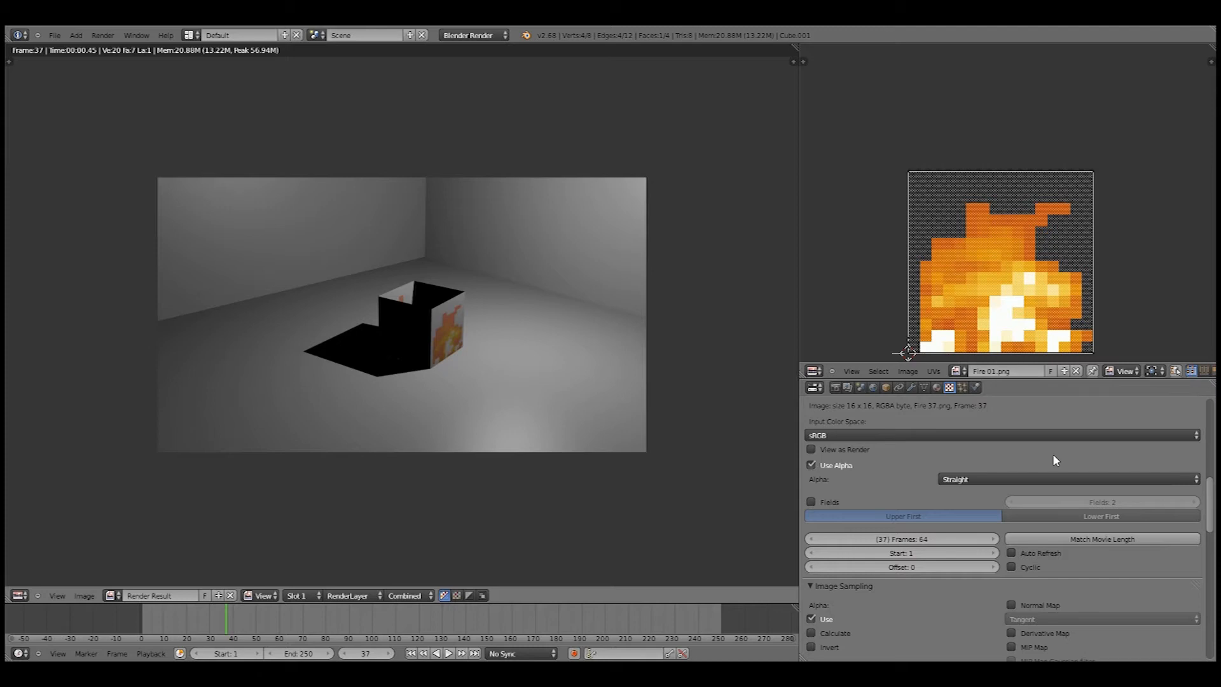
click(1013, 552)
click(1011, 566)
Step: Enable the fire texture's diffuse Alpha influence alongside Color
scroll(1063, 538, down, 4)
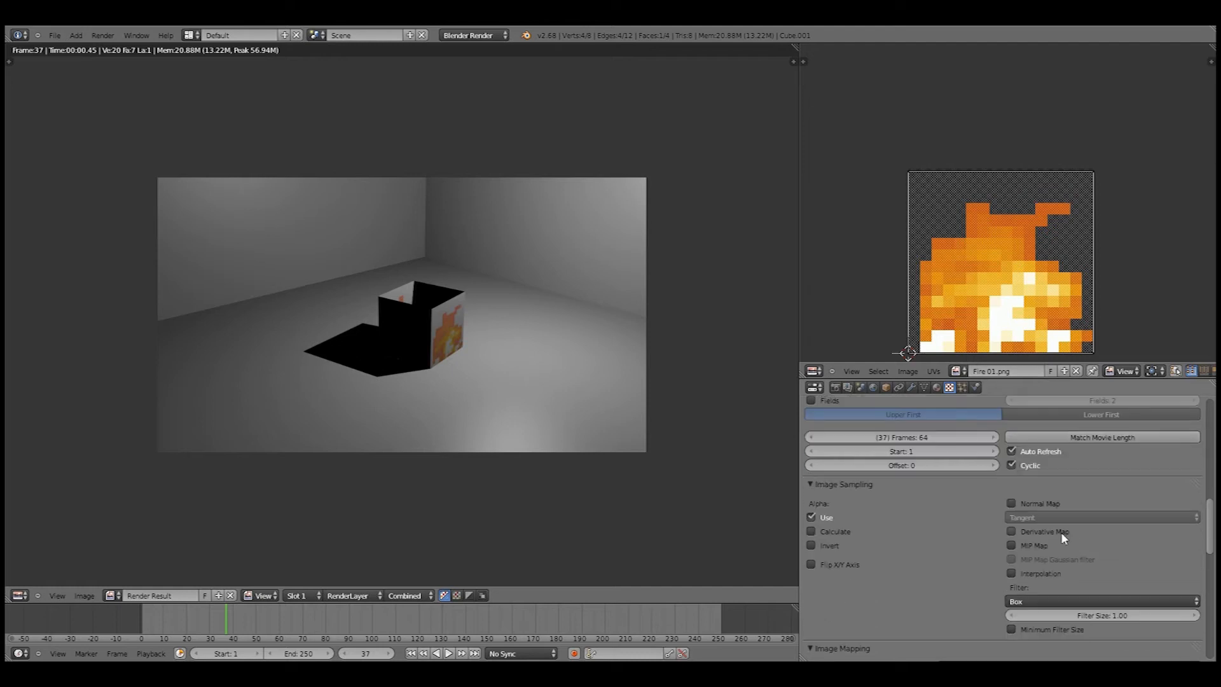
scroll(1061, 531, down, 8)
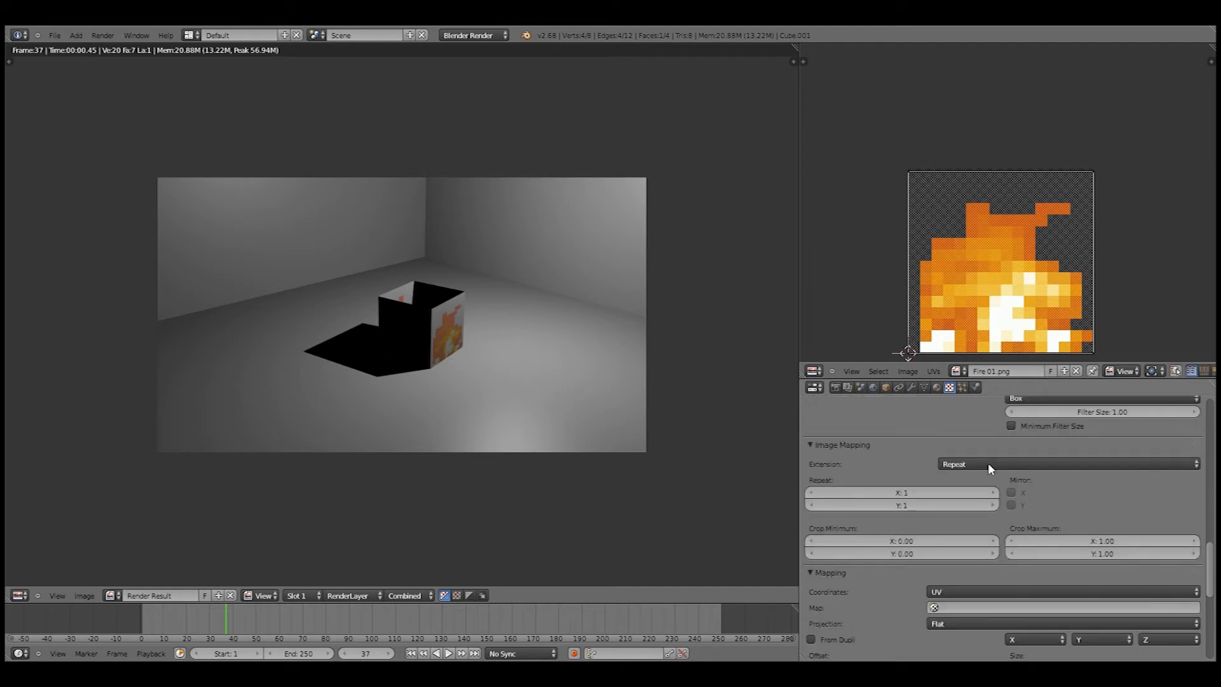
scroll(1012, 535, down, 3)
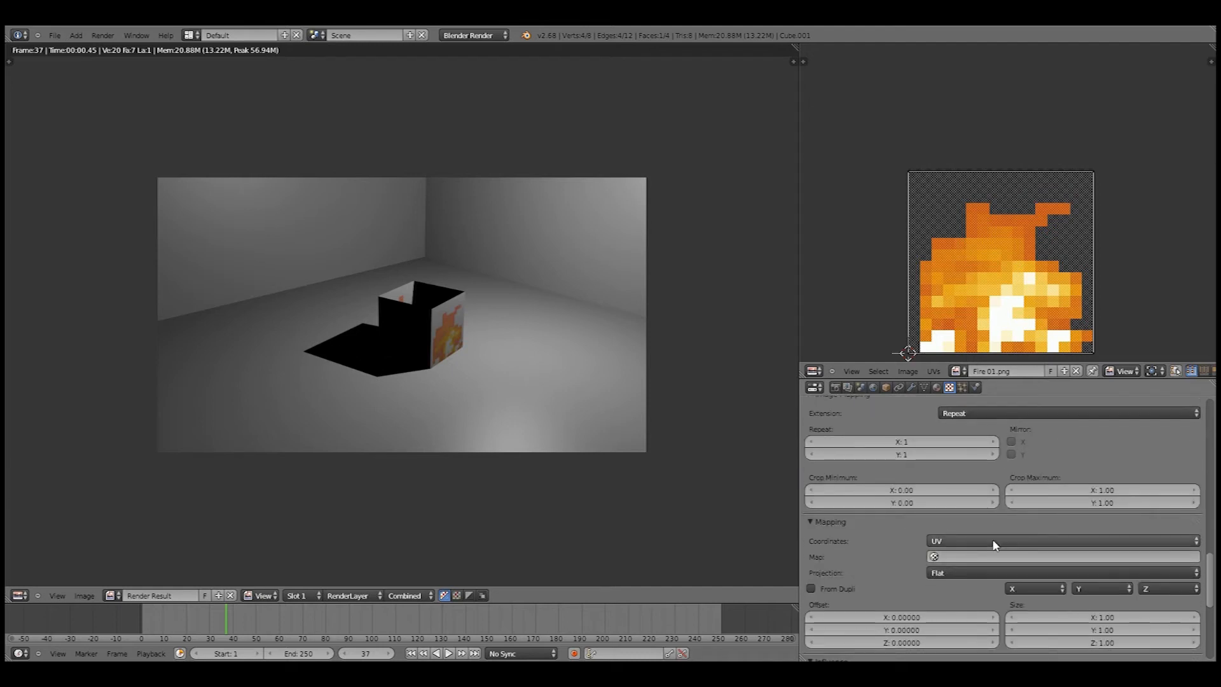
scroll(993, 541, down, 2)
scroll(892, 562, down, 4)
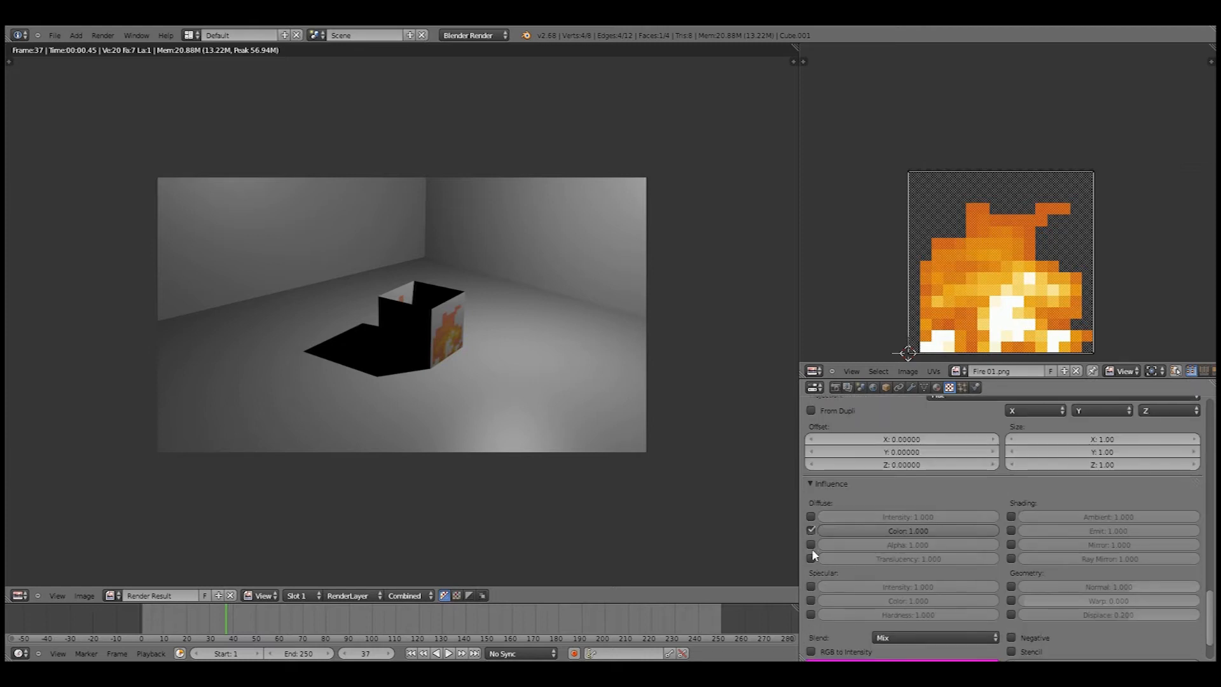
click(811, 546)
Step: Render the current frame again to check the image-sequence texture on the box
scroll(1014, 589, up, 15)
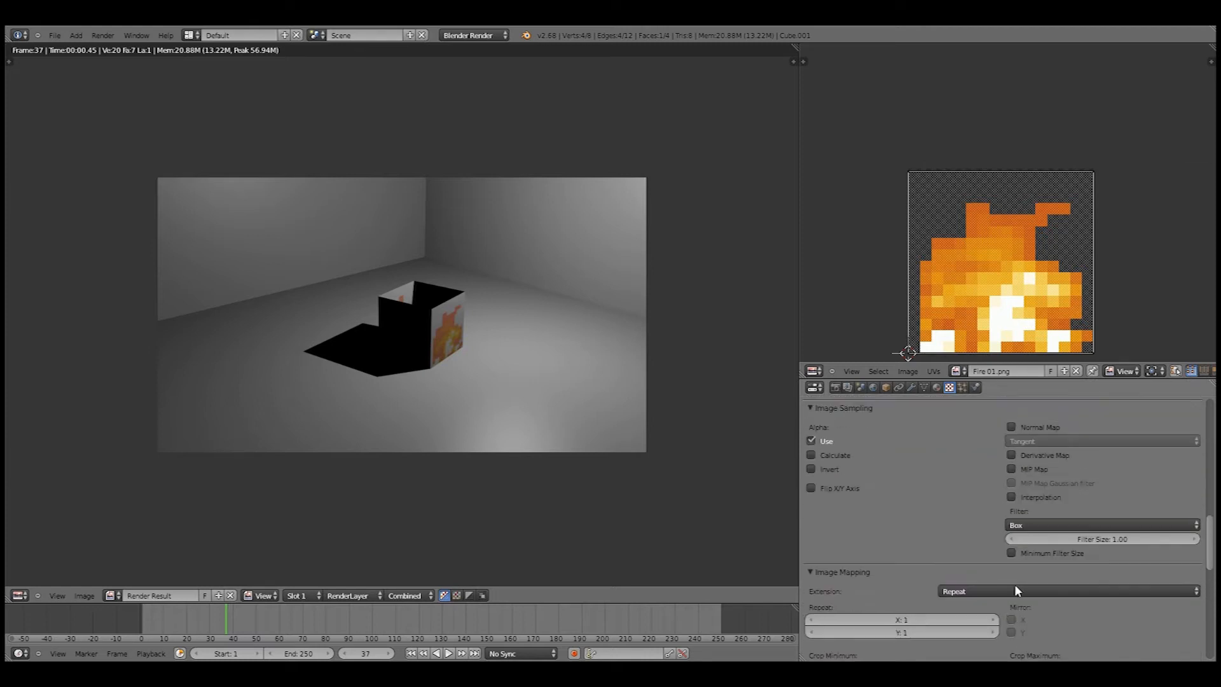
scroll(999, 576, up, 10)
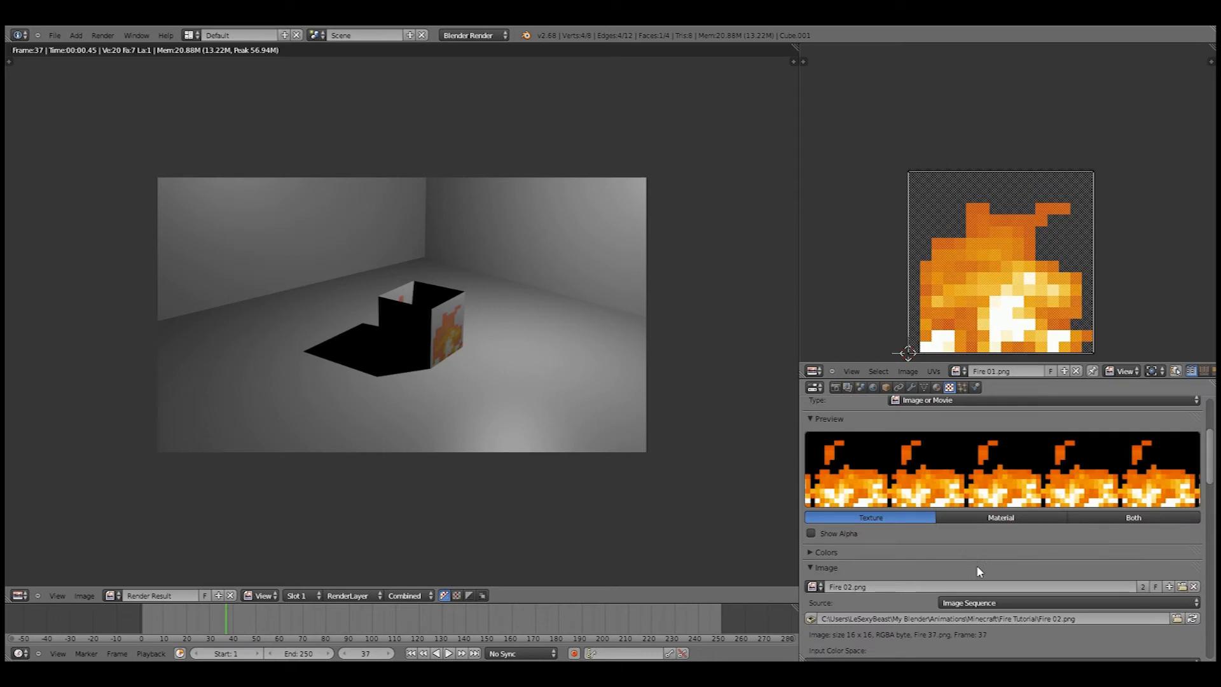
scroll(976, 564, up, 3)
middle_drag(498, 264, 560, 289)
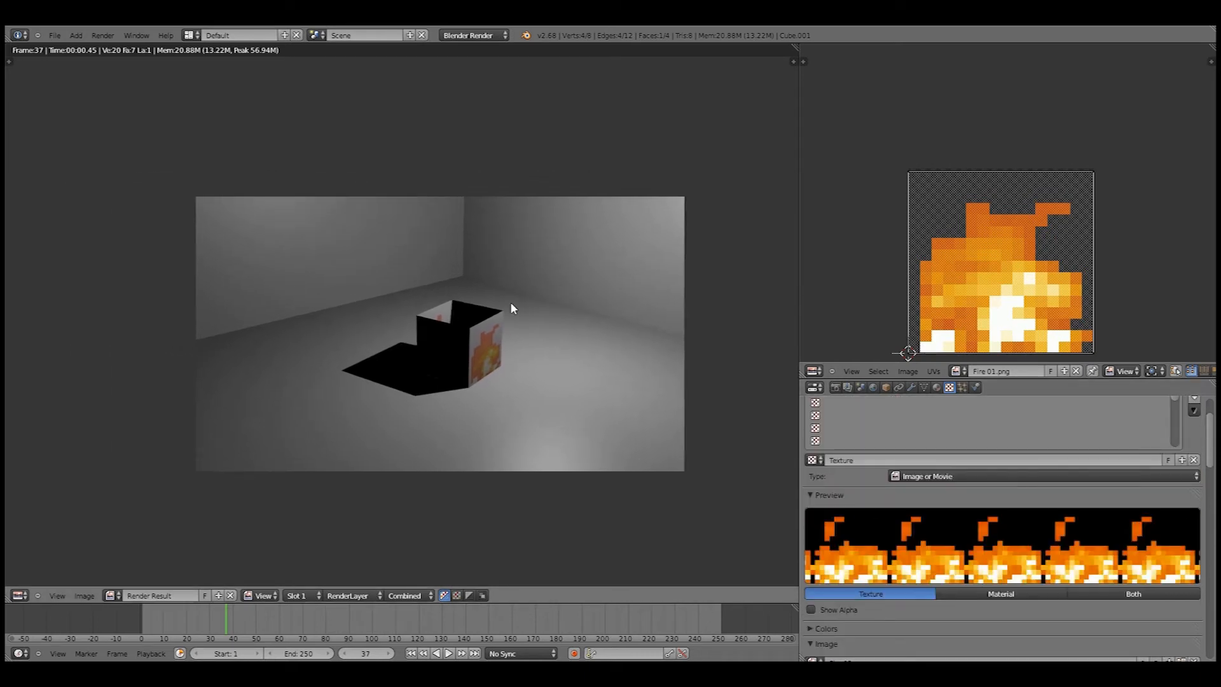
key(F12)
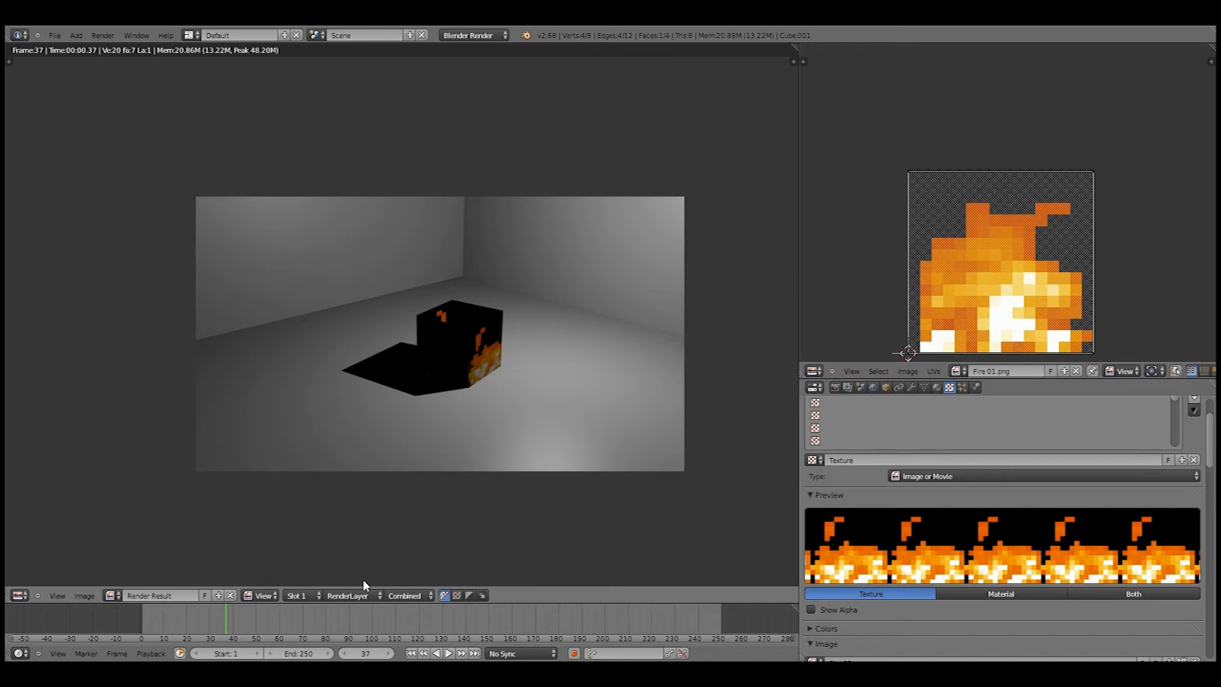
Step: Leave the render, go to frame 43 and reopen Fire 02.png as the fire texture's image
key(Escape)
drag(220, 617, 241, 603)
scroll(897, 528, down, 3)
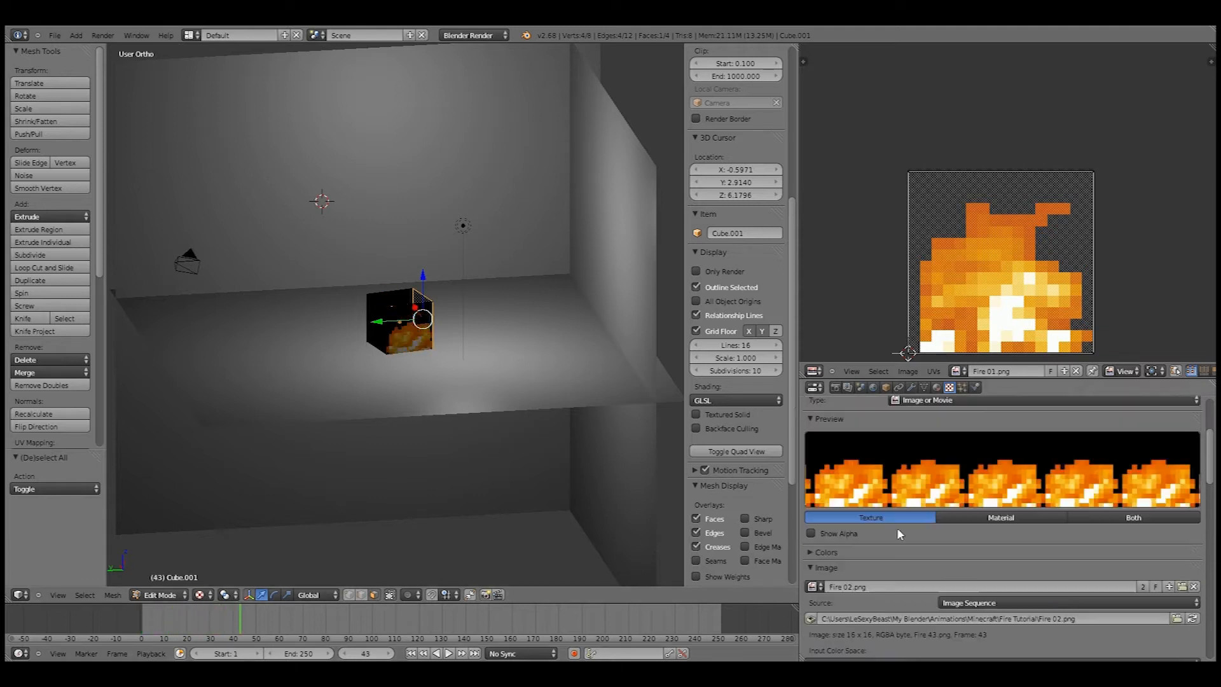
scroll(897, 528, down, 2)
click(1181, 535)
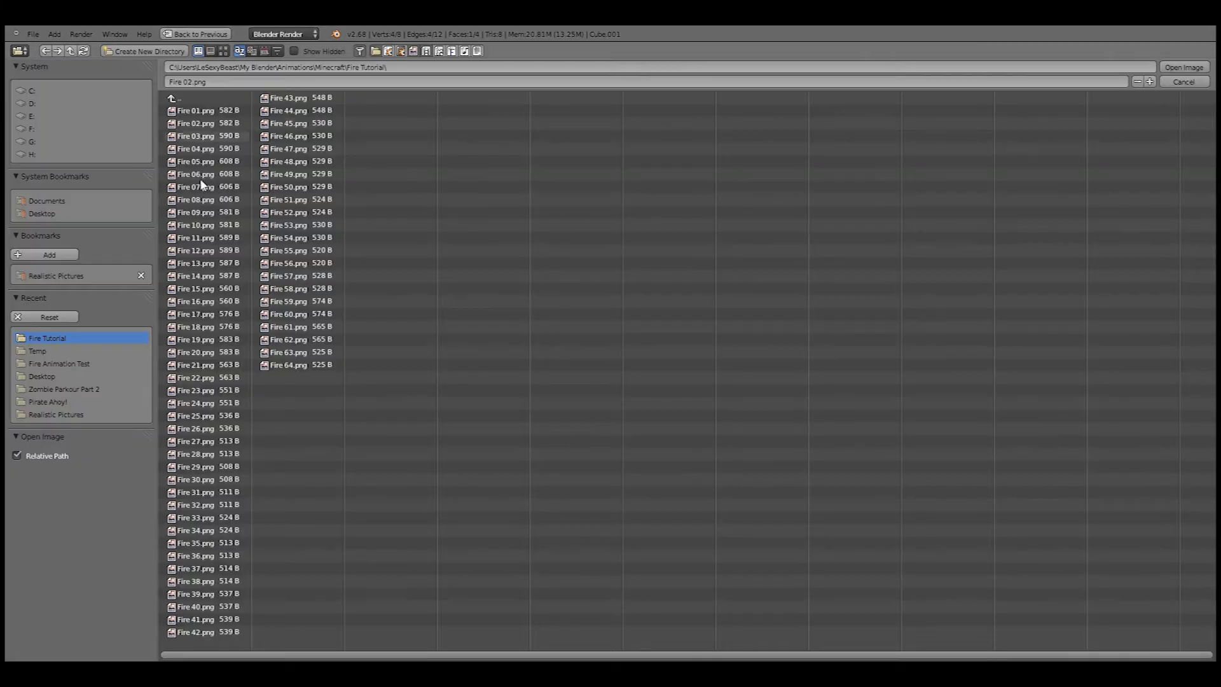
click(1183, 67)
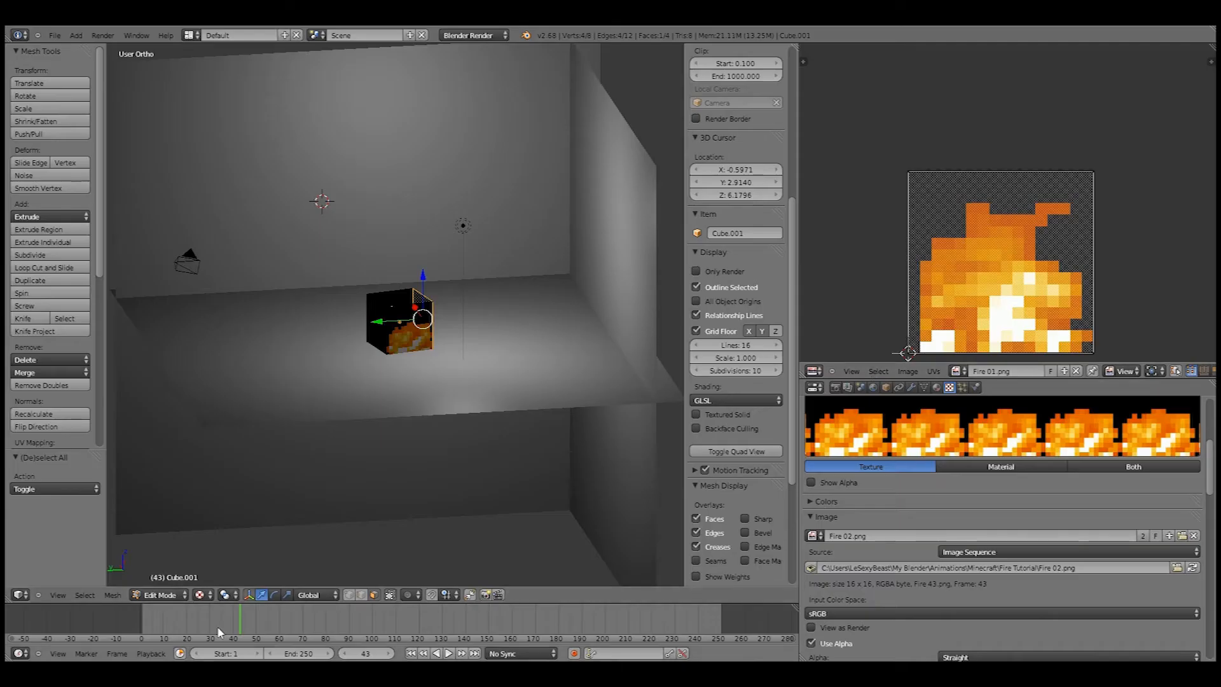
Step: Scrub the timeline to frame 83 and back to frame 9 to check the fire texture's animation
drag(216, 625, 333, 611)
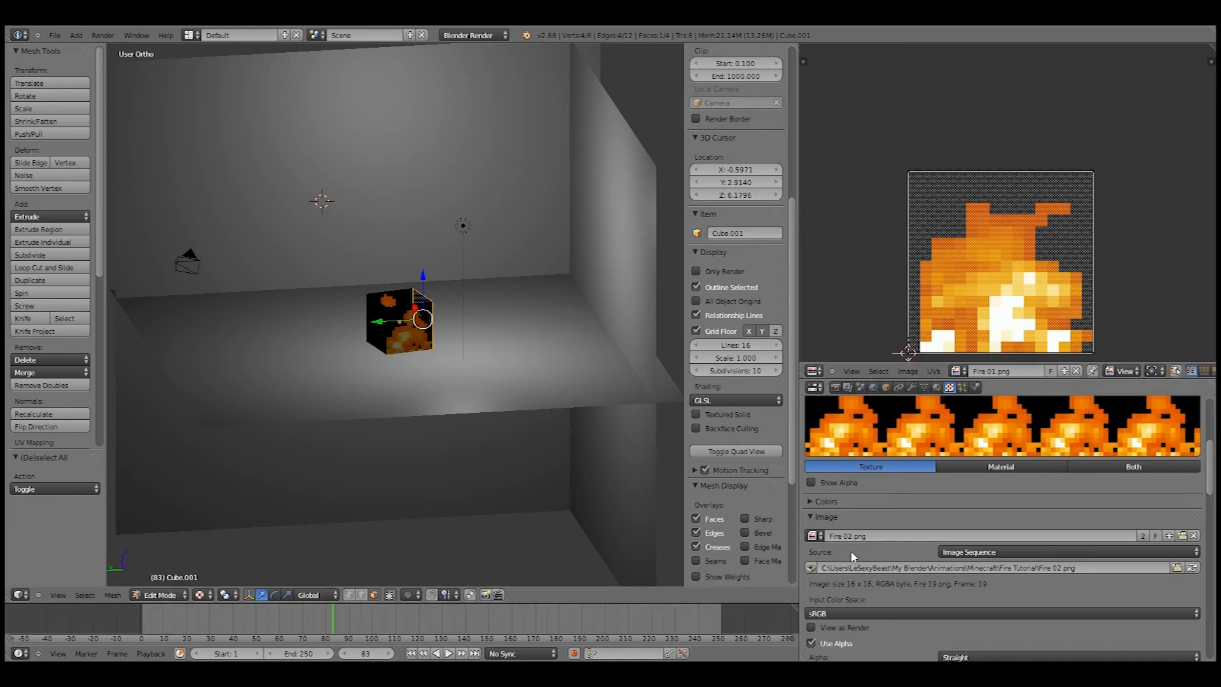
click(813, 536)
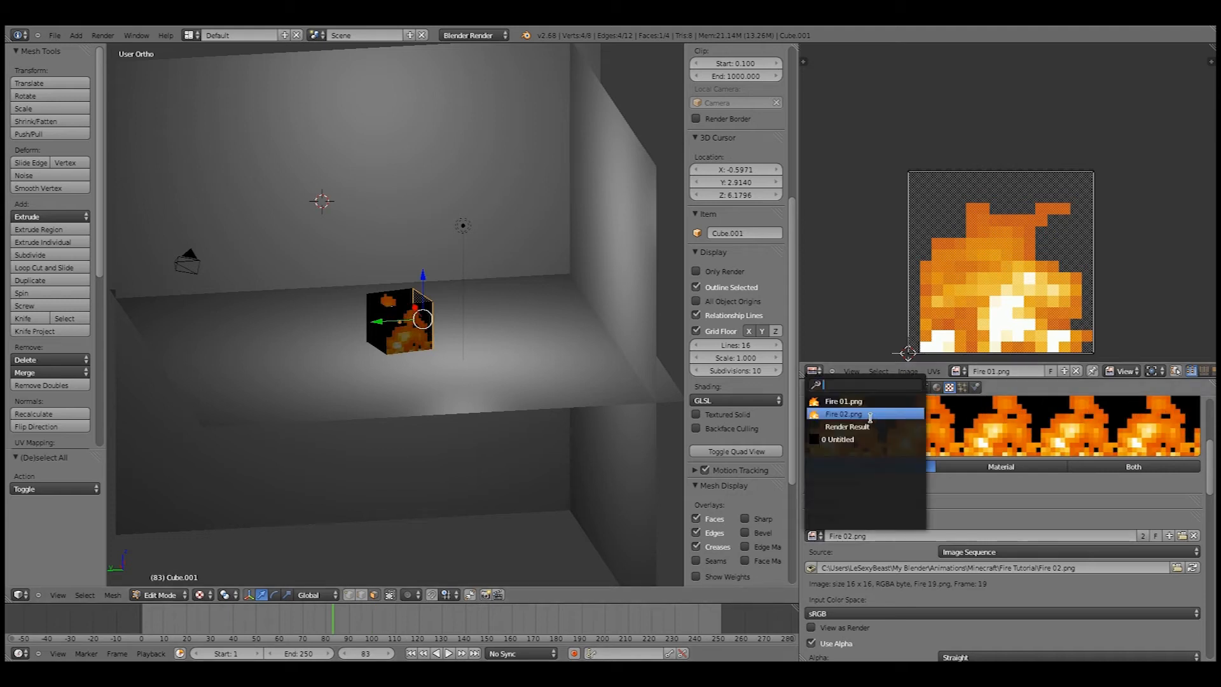
click(341, 624)
drag(285, 610, 162, 592)
Step: Set the fire material's Emit value to 1
mouse_move(441, 285)
middle_down()
mouse_move(524, 319)
mouse_move(382, 321)
mouse_move(406, 331)
mouse_move(388, 299)
mouse_move(407, 274)
mouse_move(420, 286)
middle_up()
scroll(524, 318, up, 5)
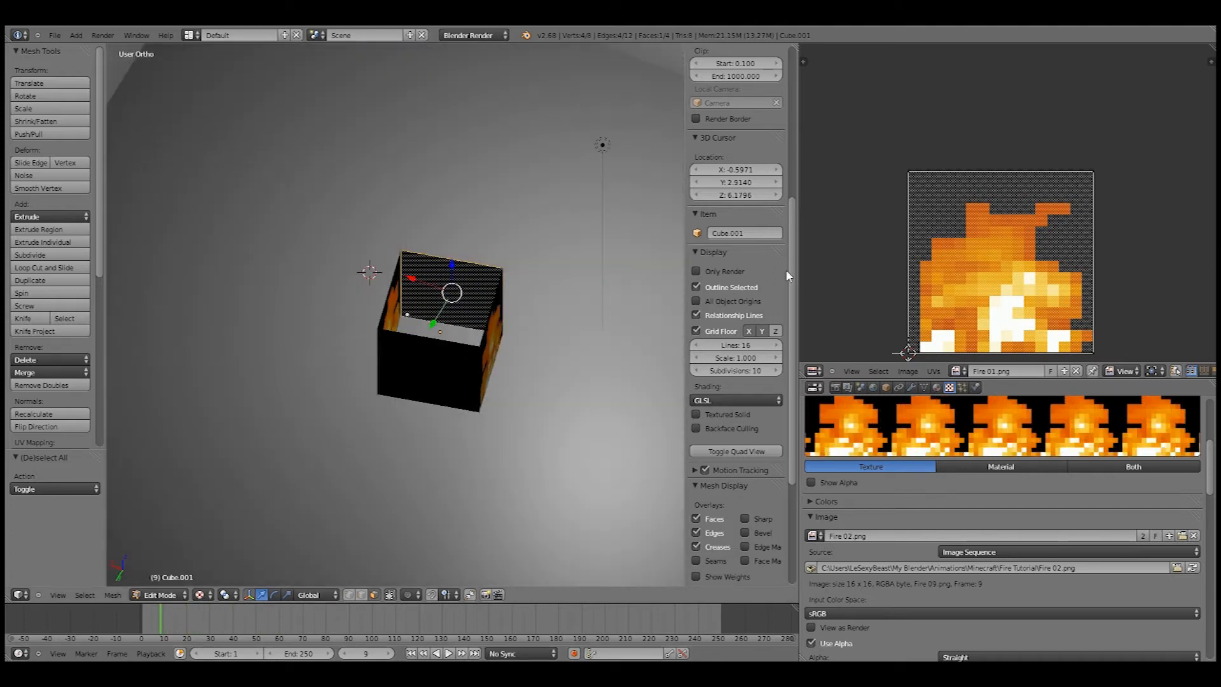
click(937, 388)
scroll(920, 495, down, 3)
scroll(906, 500, down, 4)
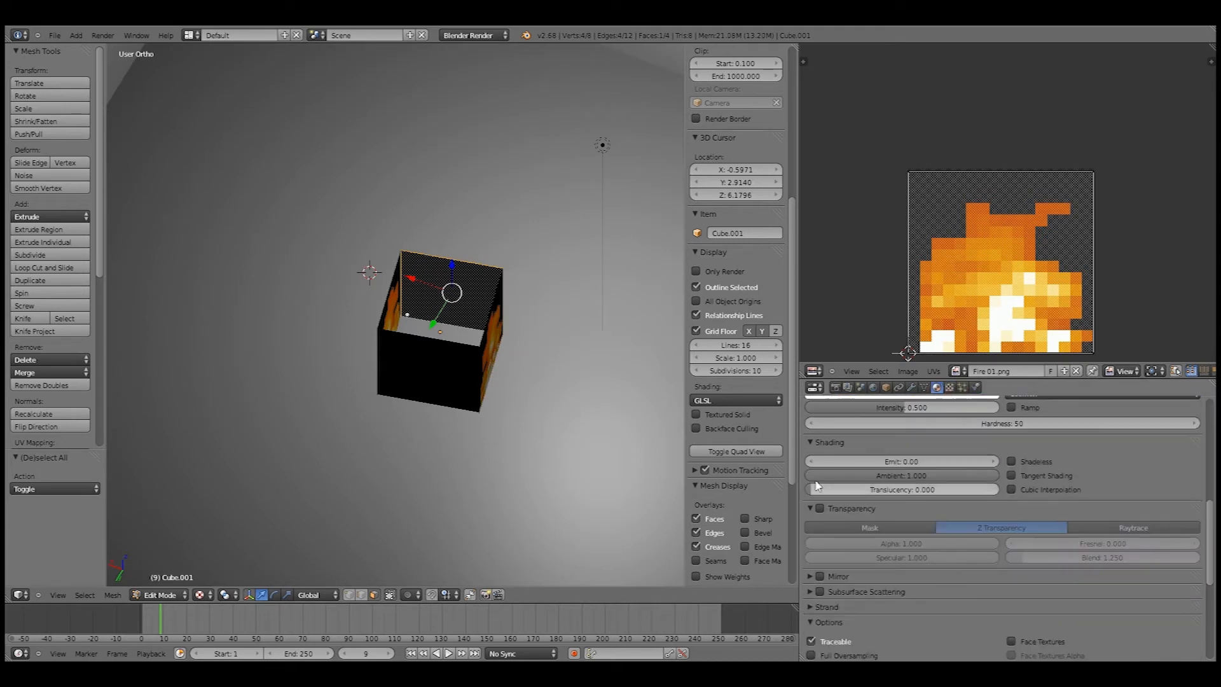
click(873, 461)
text(1)
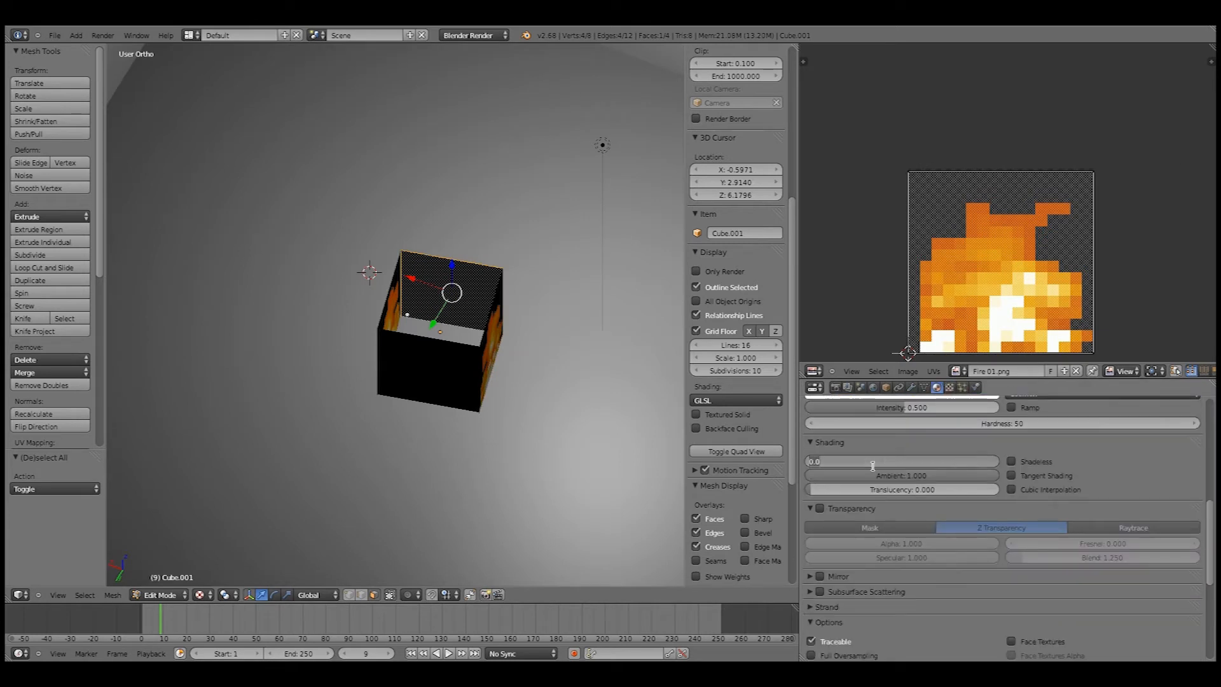
key(Return)
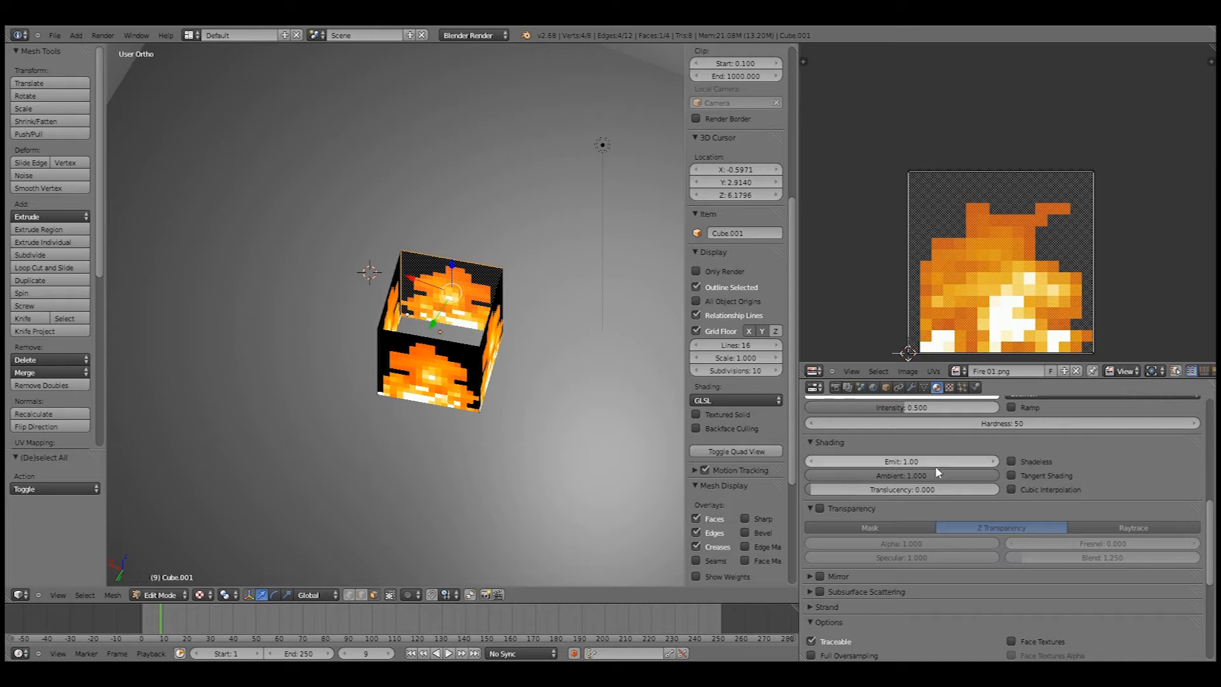
Step: Enable Z Transparency on the fire material and set its Alpha to 0
scroll(935, 466, down, 3)
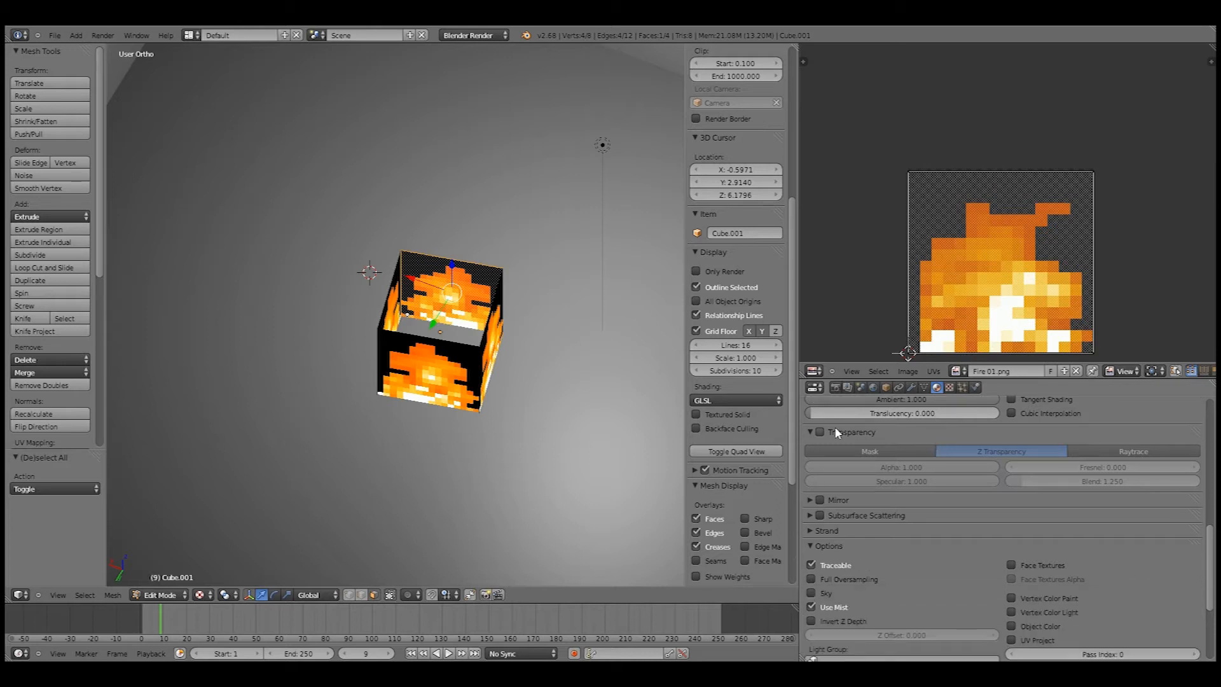
click(836, 432)
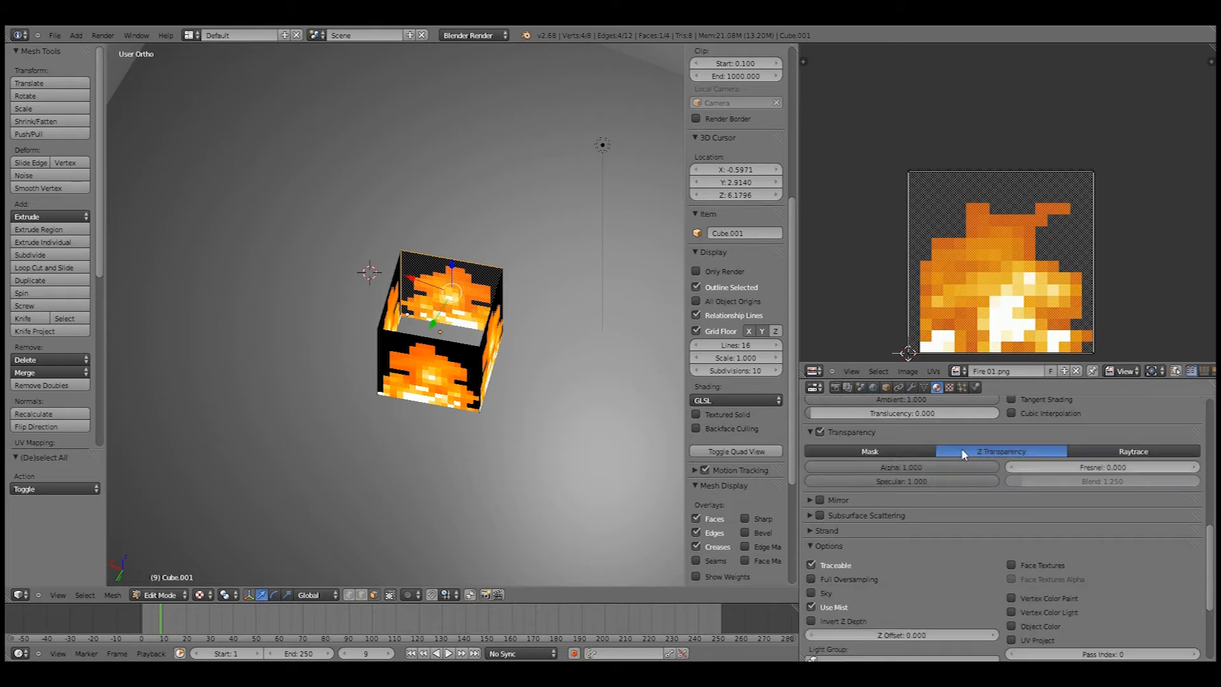
click(919, 467)
key(BackSpace)
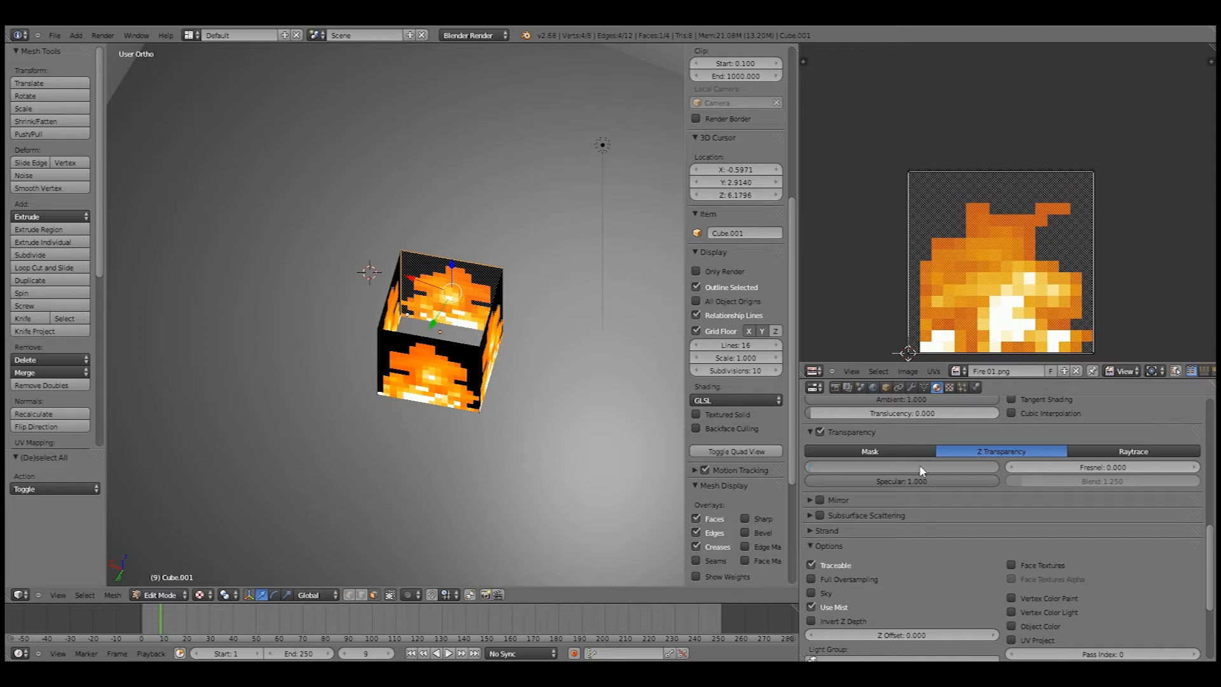
text(0)
key(Return)
Step: Move to frame 46, render it to check the transparent fire, and close the render
middle_drag(510, 265, 426, 337)
drag(158, 621, 246, 604)
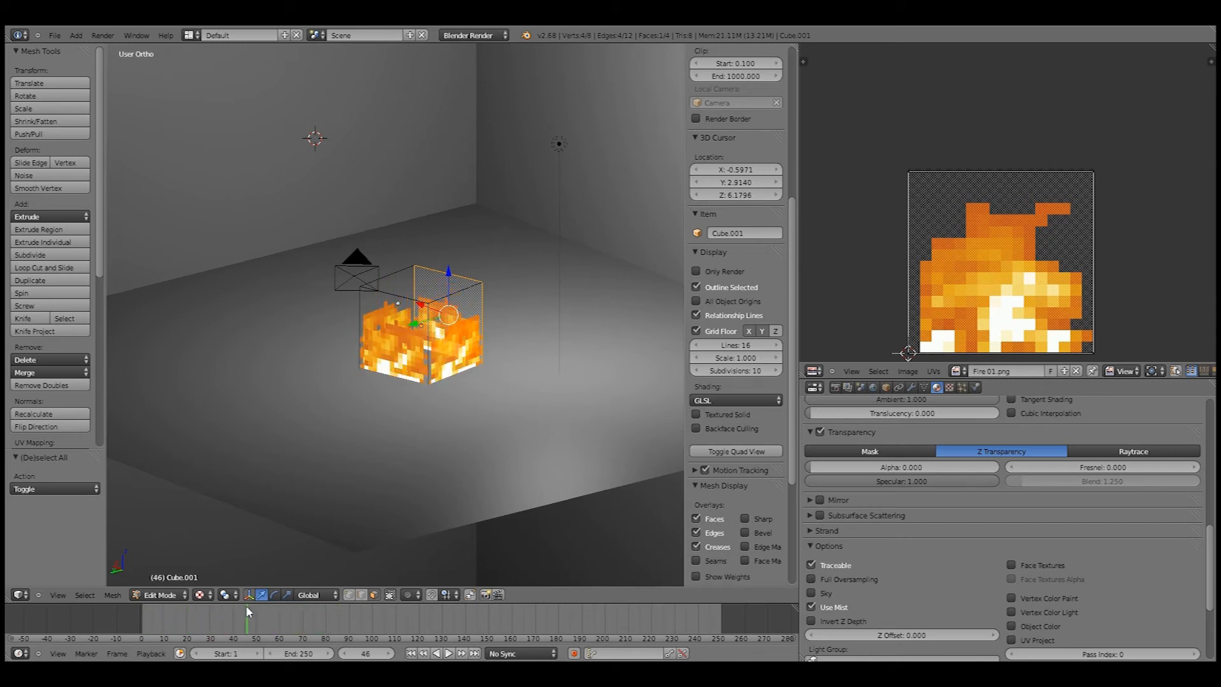
key(F12)
scroll(443, 391, up, 2)
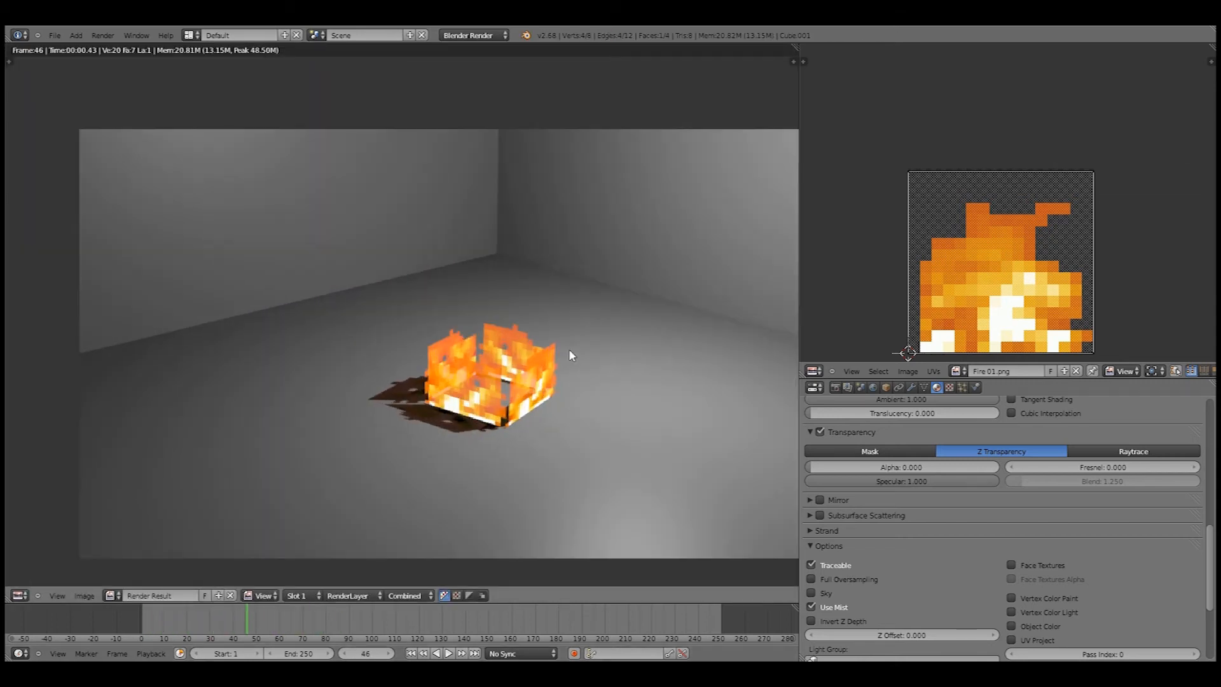
scroll(568, 348, down, 2)
key(Escape)
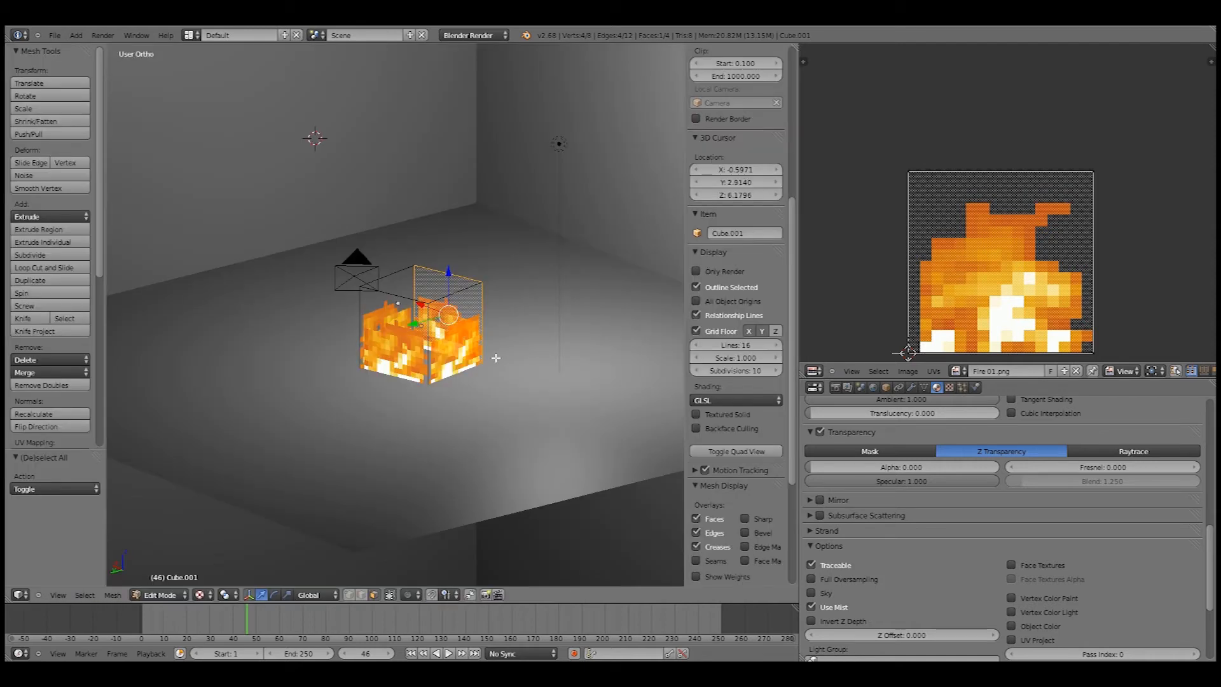
Step: Leave Edit Mode, disable Receive Transparent on the floor plane's material, and render the frame to inspect the shadow
key(Tab)
middle_drag(480, 347, 540, 379)
right_click(538, 379)
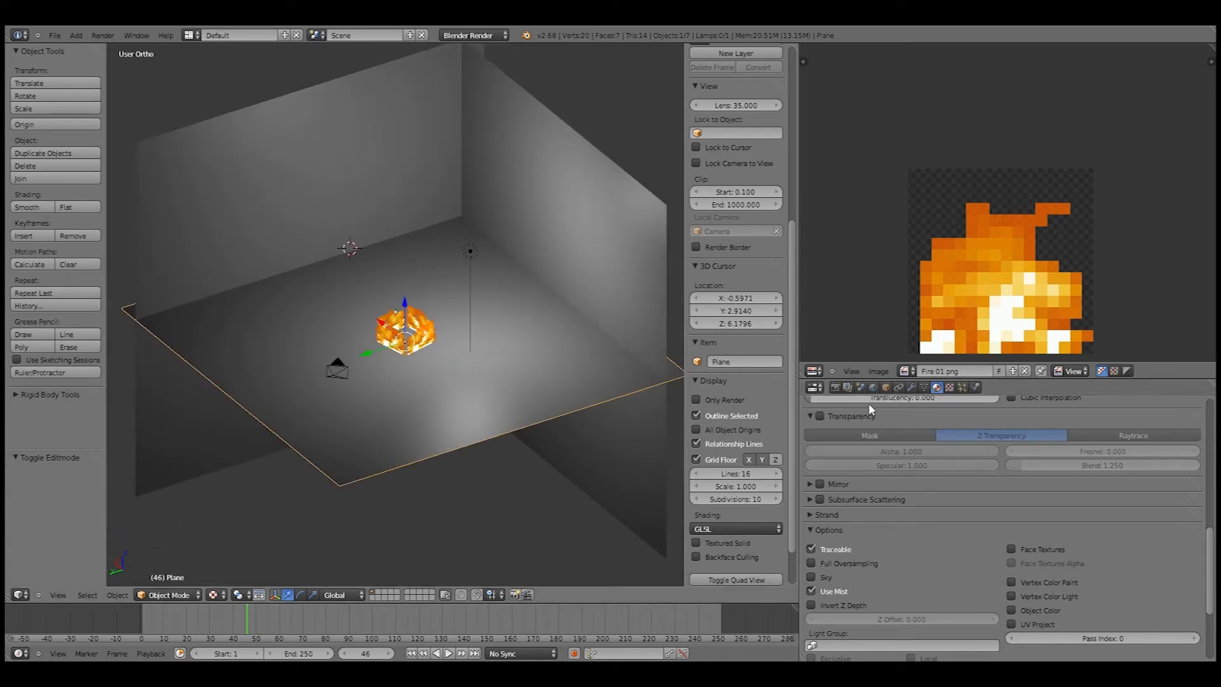
scroll(1036, 518, down, 5)
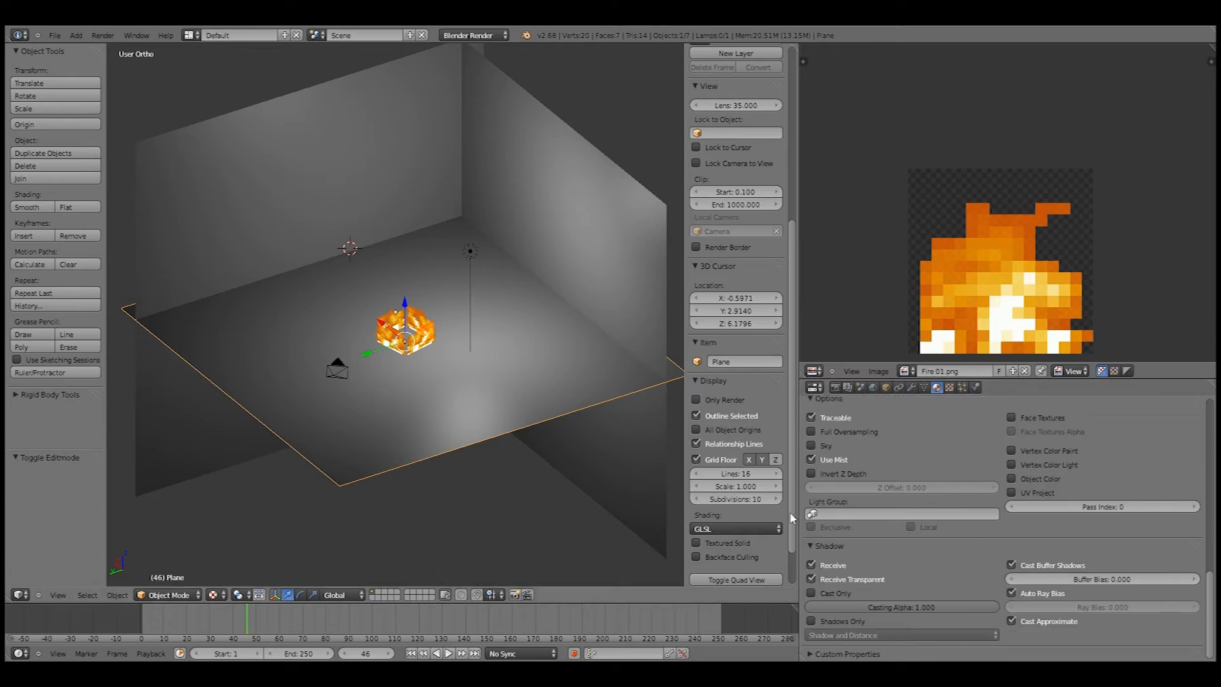
click(811, 579)
key(F12)
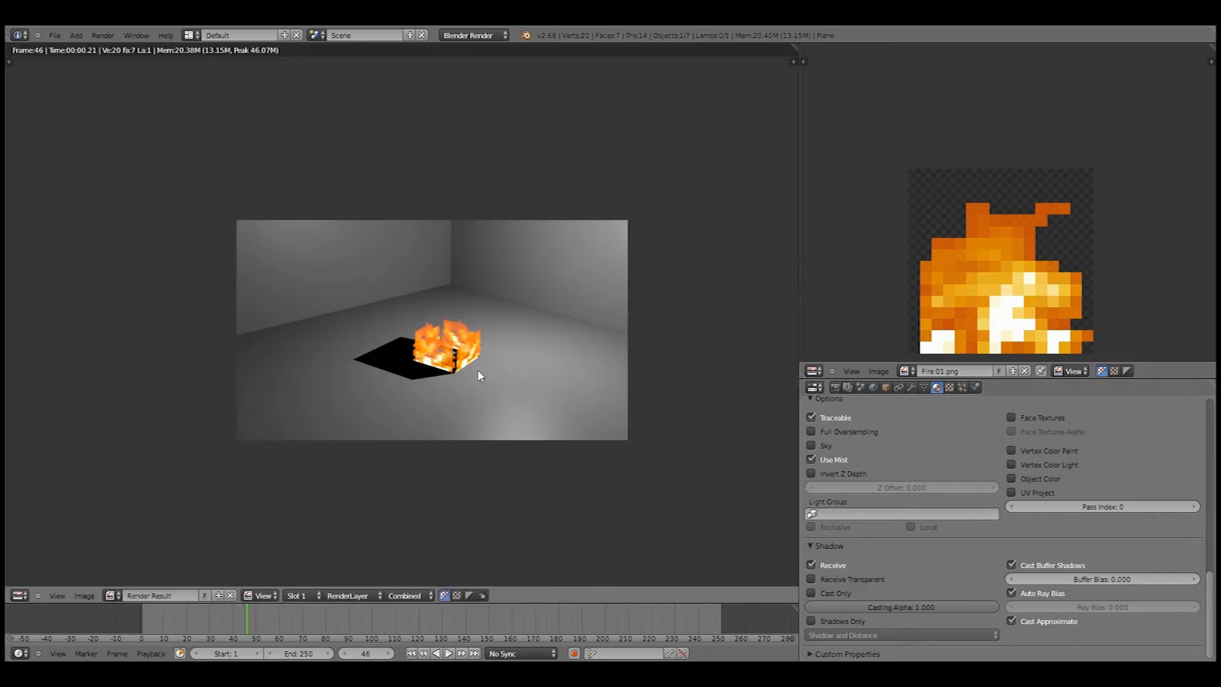
scroll(479, 375, up, 4)
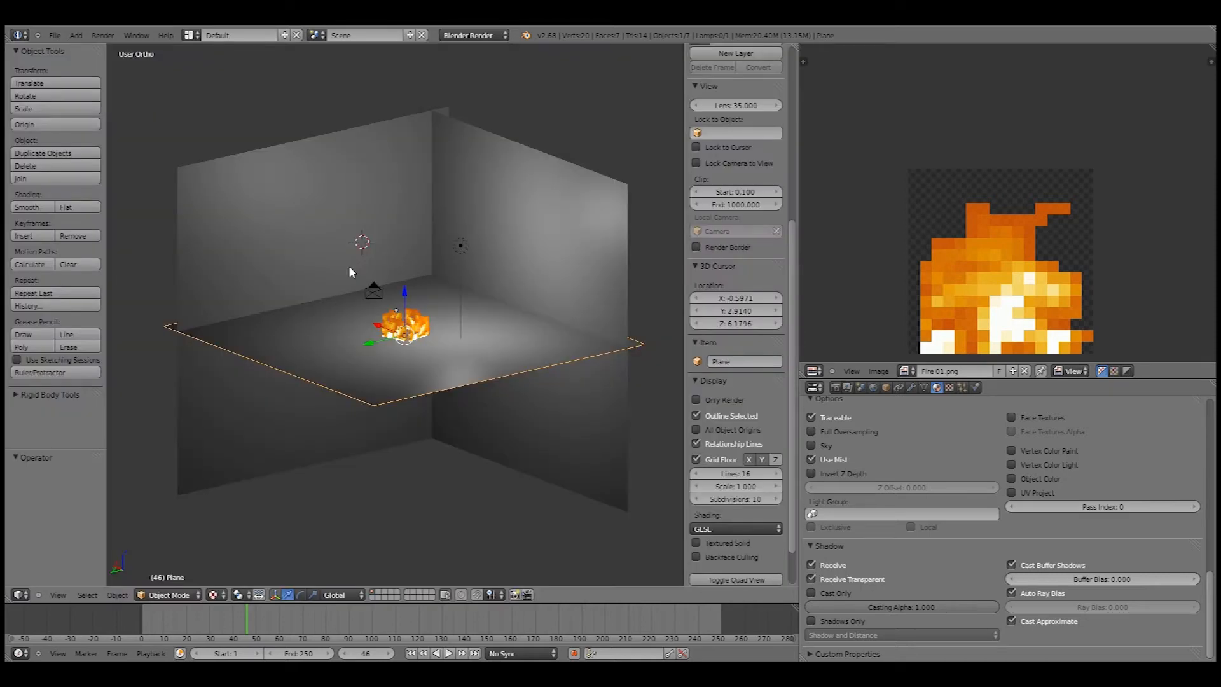
Step: Select the fire box and set its texture's image sampling Filter Size to 0.1
middle_drag(349, 266, 572, 305)
scroll(493, 290, up, 1)
scroll(448, 322, up, 4)
middle_drag(448, 287, 439, 229)
click(949, 387)
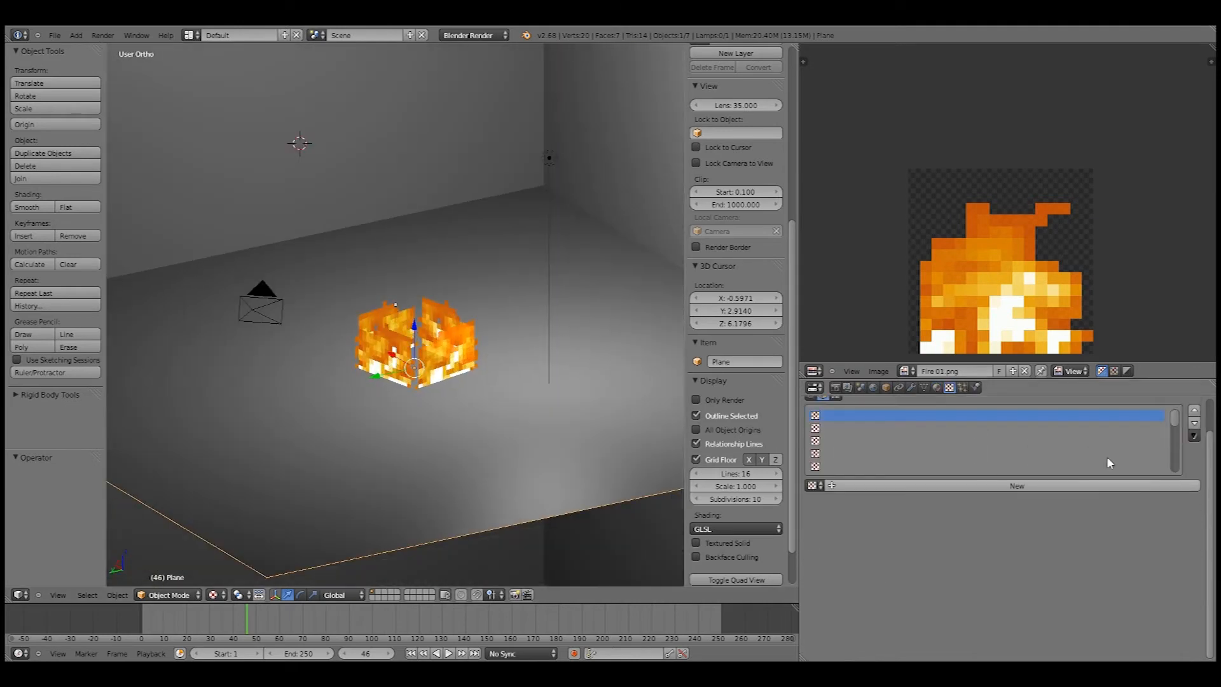
scroll(405, 321, down, 4)
right_click(405, 321)
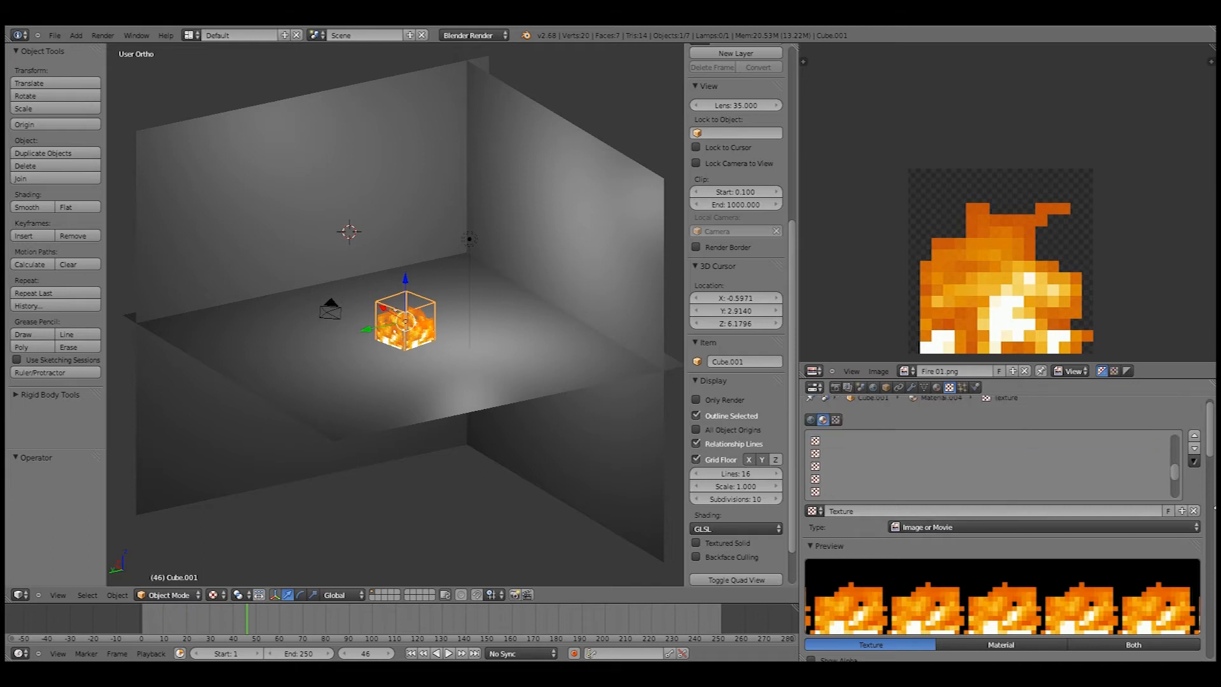
scroll(1120, 484, down, 10)
scroll(1066, 548, down, 8)
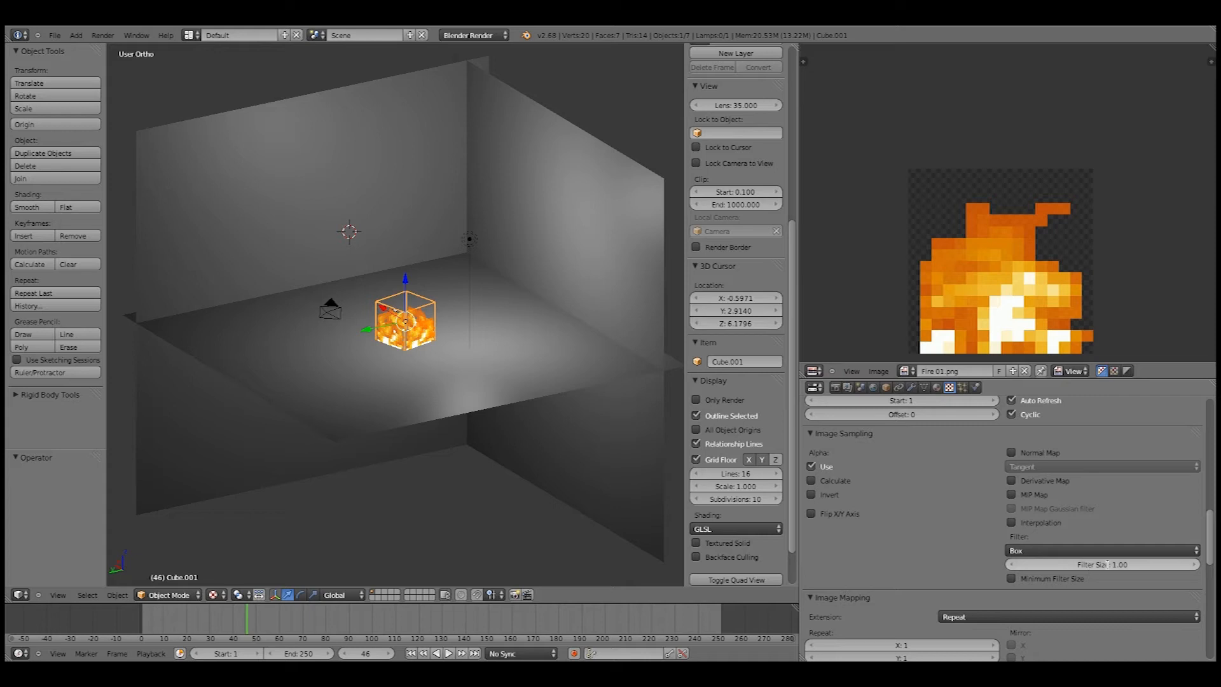
click(1091, 566)
key(BackSpace)
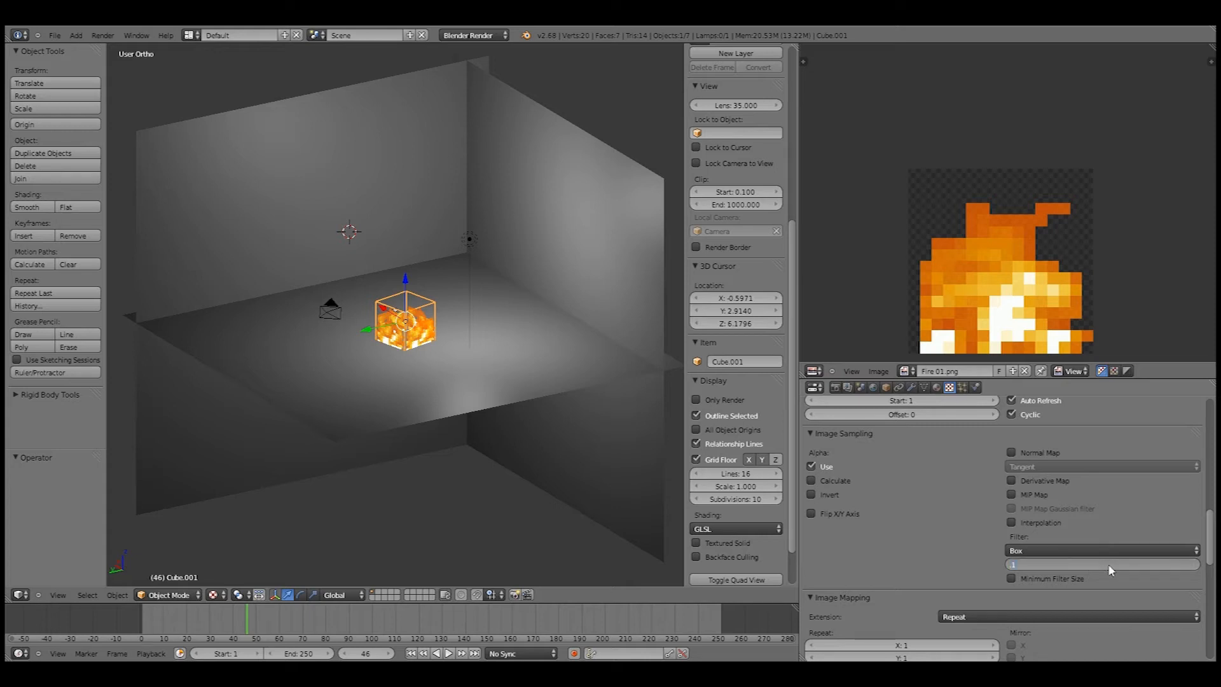
text(0.1)
key(Return)
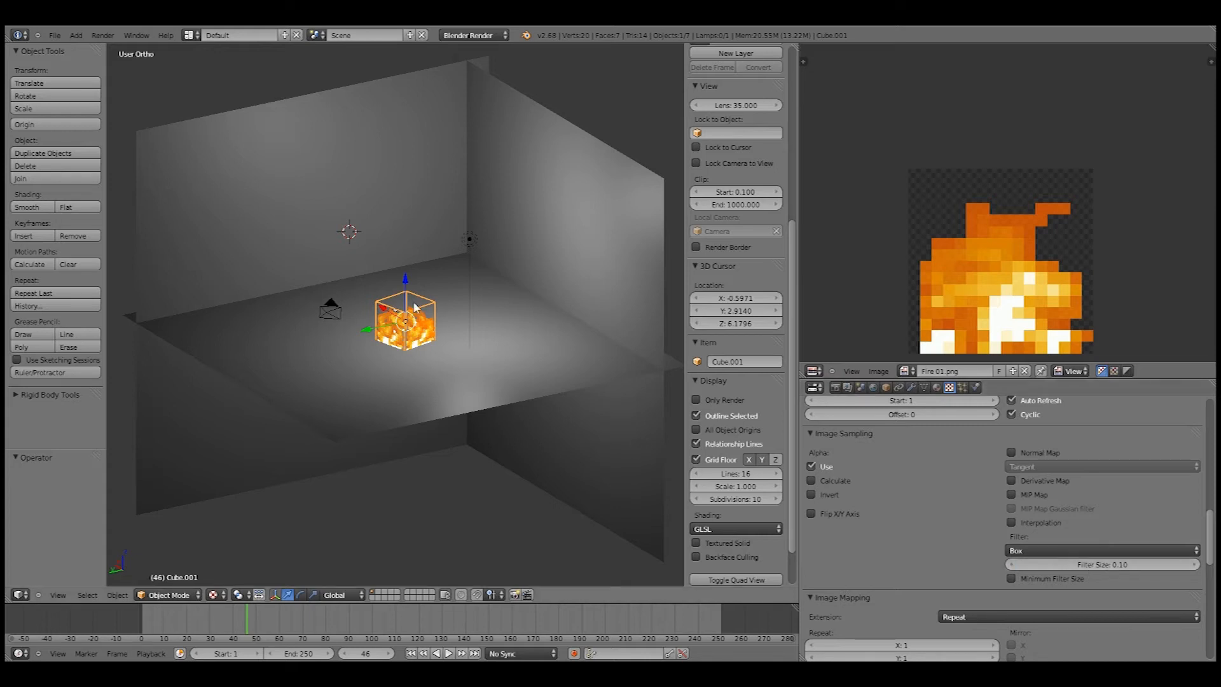
Step: Render frame 46 to check the fire's sharpness, open the scene's render settings and render again
key(F12)
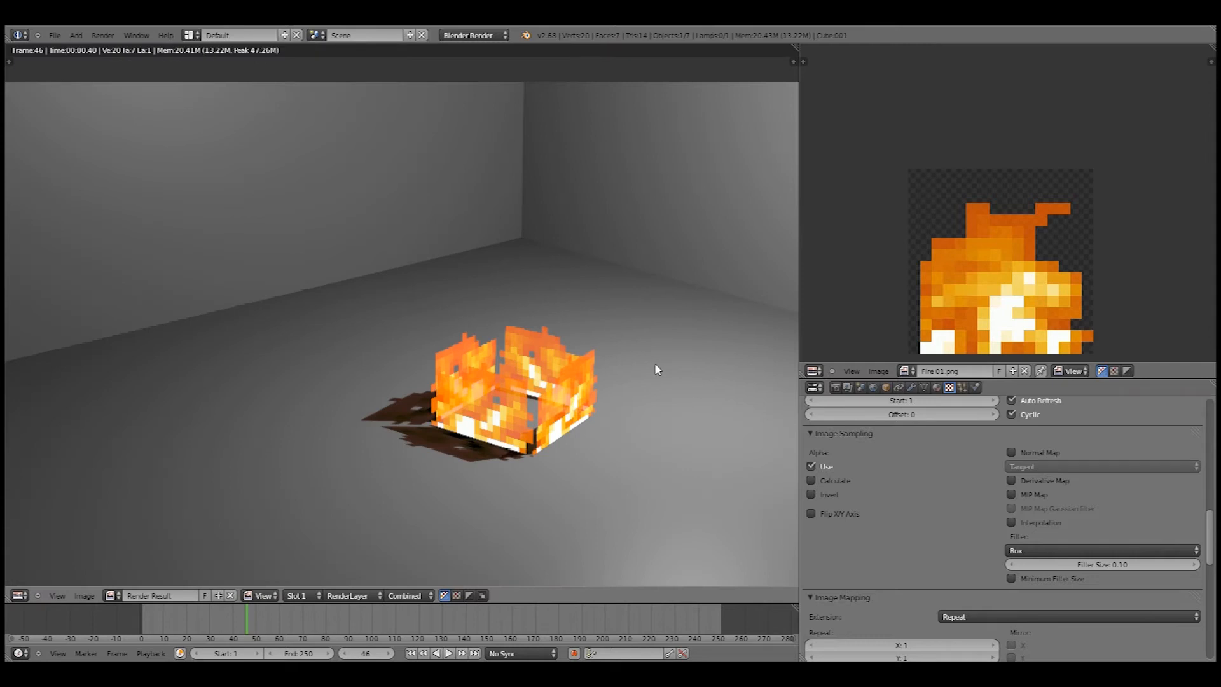
scroll(654, 363, down, 2)
click(836, 386)
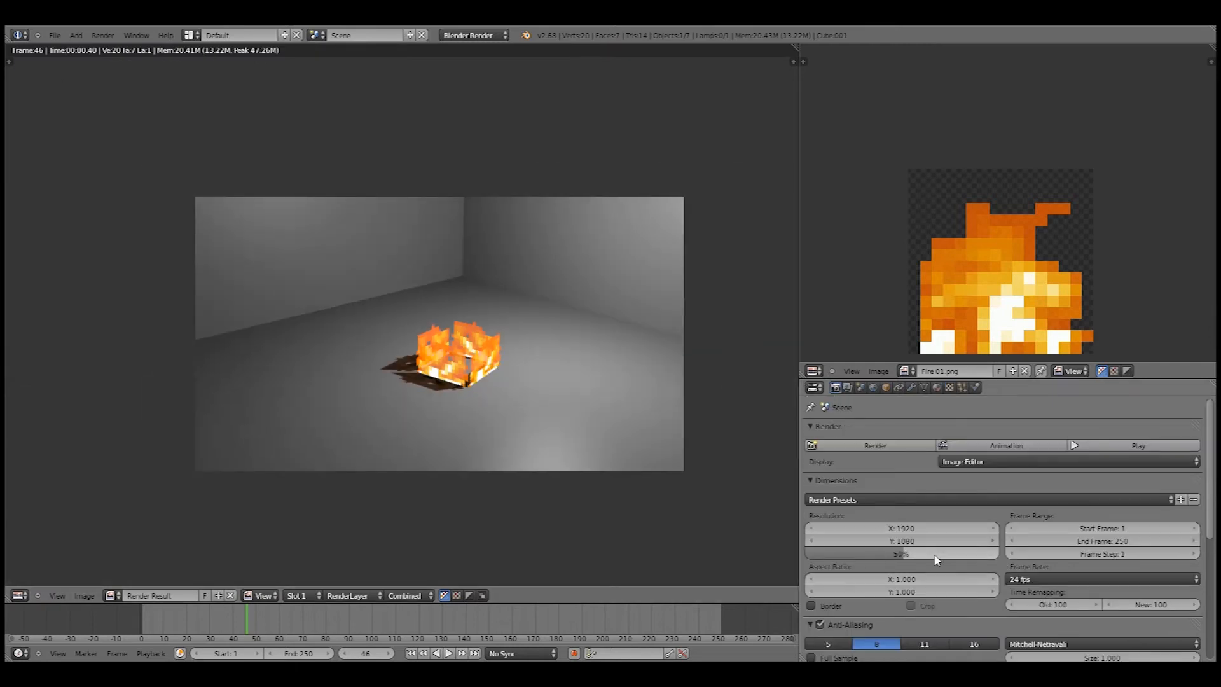
key(F12)
scroll(399, 292, up, 2)
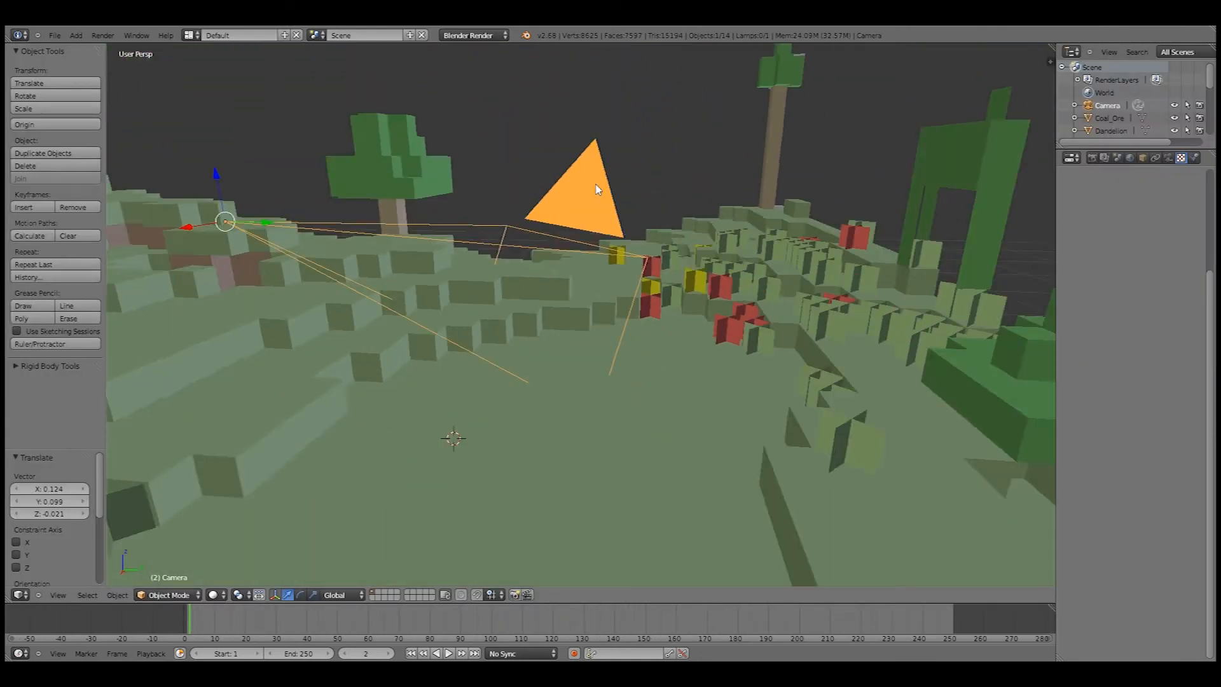
Step: Examine the Minecraft terrain scene from several sides and distances
scroll(596, 190, down, 4)
middle_drag(596, 189, 736, 267)
scroll(562, 171, down, 5)
scroll(590, 302, up, 2)
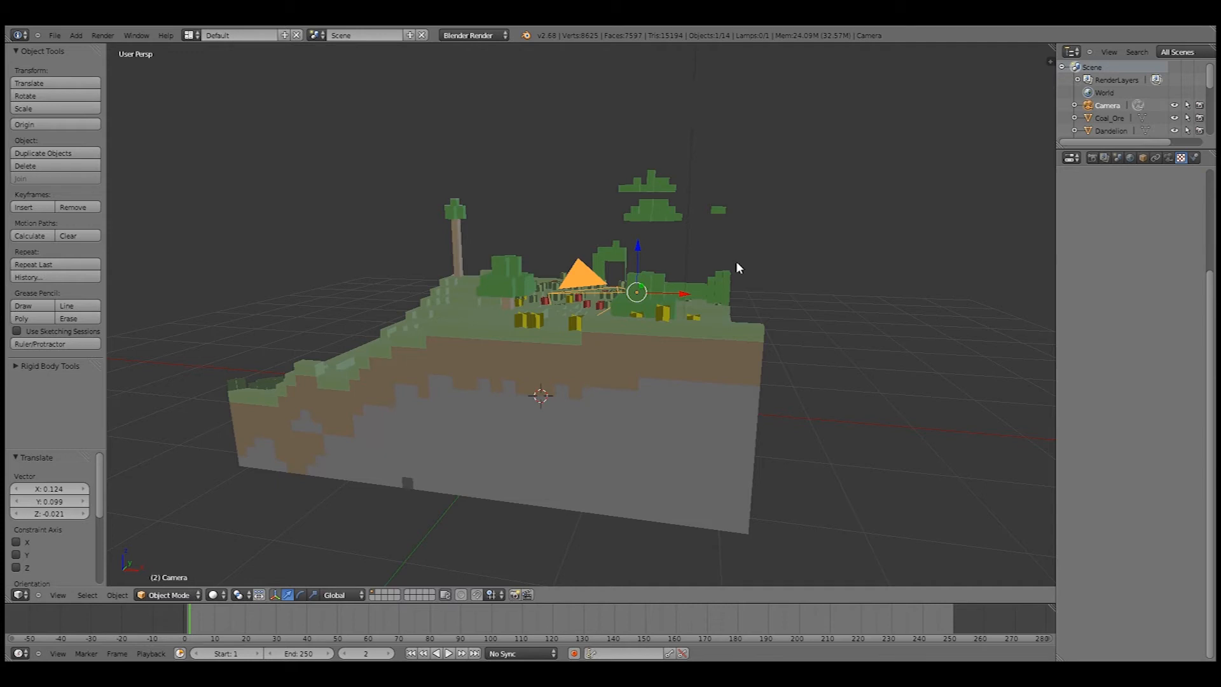
middle_drag(737, 263, 705, 272)
scroll(759, 201, up, 6)
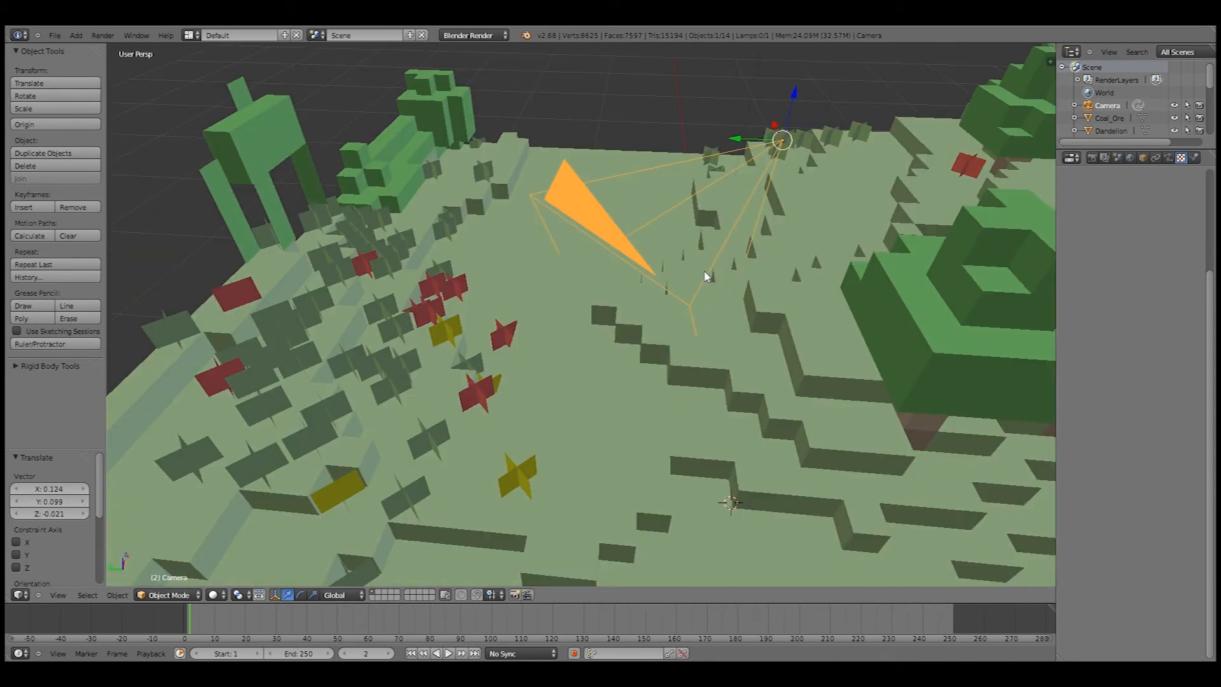
scroll(706, 276, down, 8)
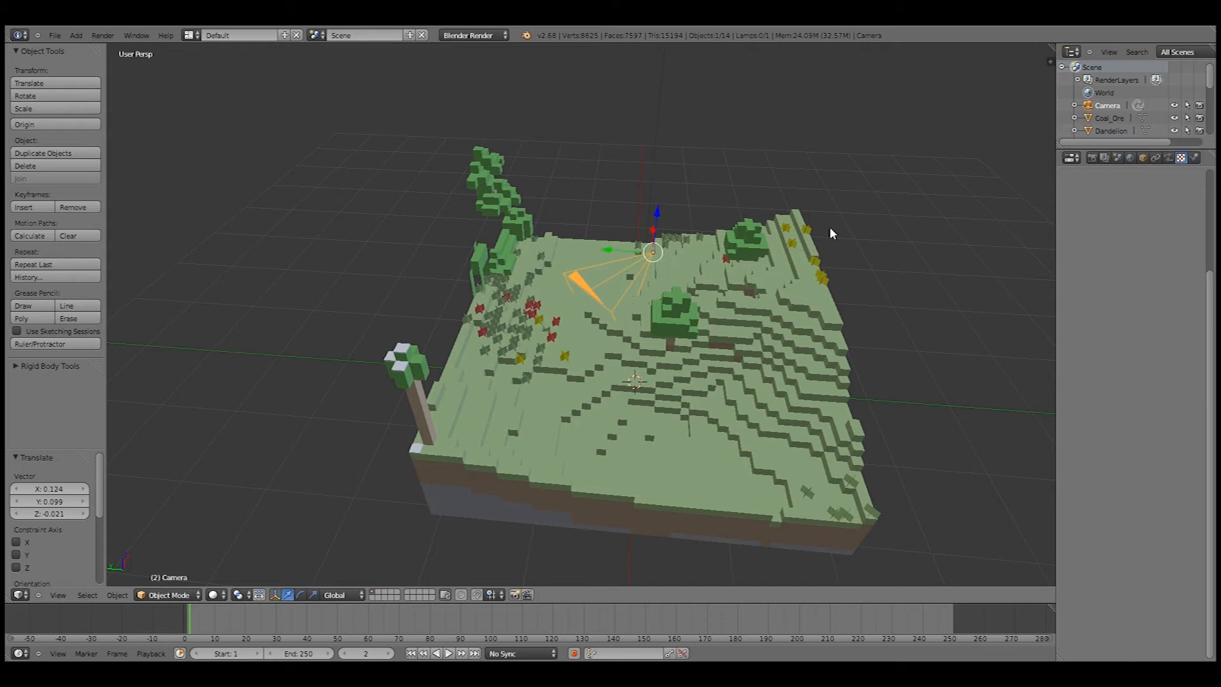
middle_drag(831, 233, 476, 274)
scroll(476, 275, down, 2)
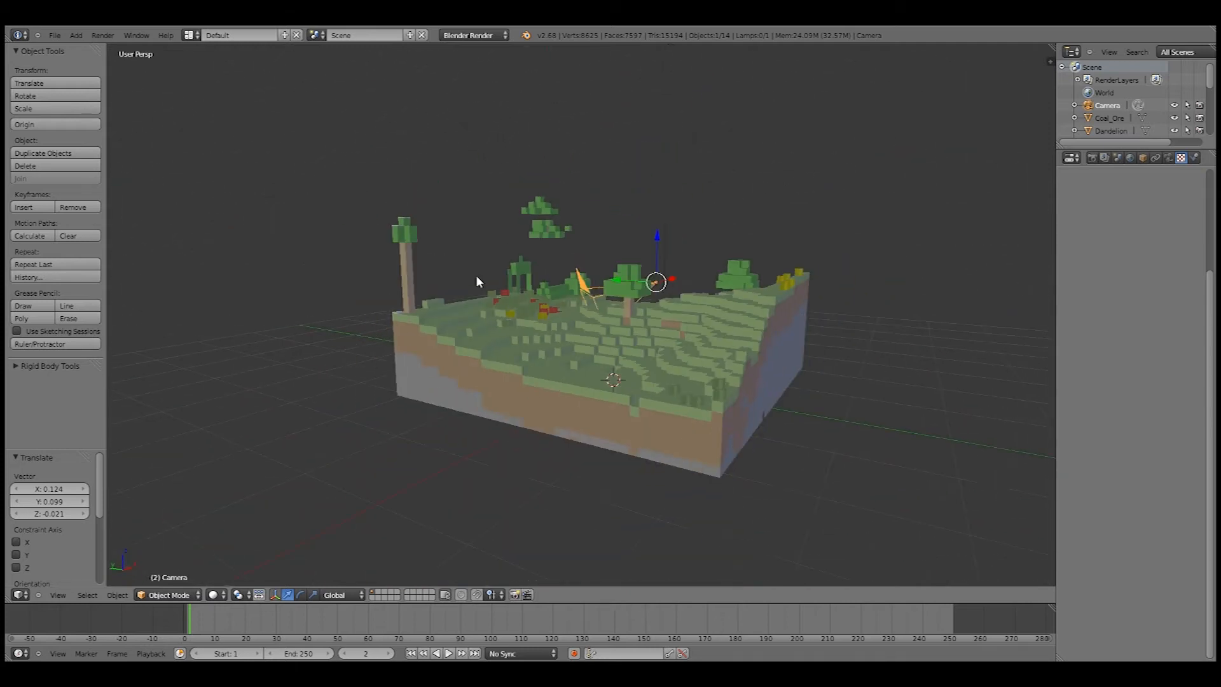
Step: Render the terrain scene from its camera, inspect the image and close the render
key(F12)
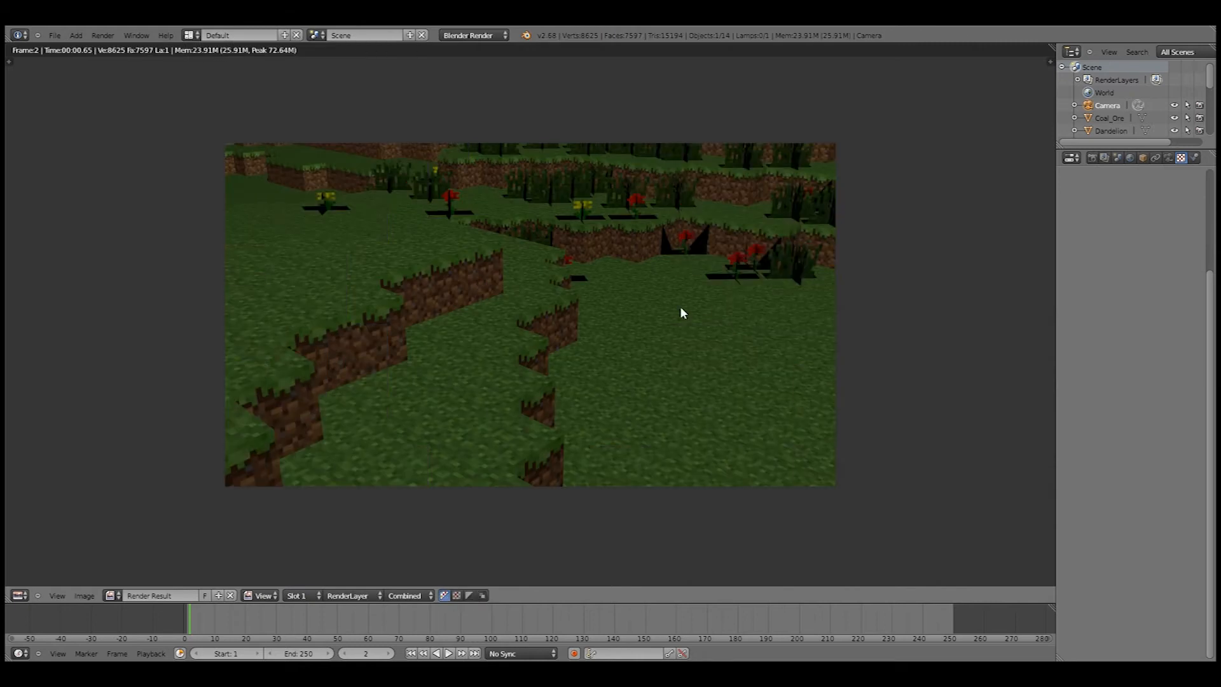
scroll(680, 307, down, 1)
scroll(679, 307, up, 2)
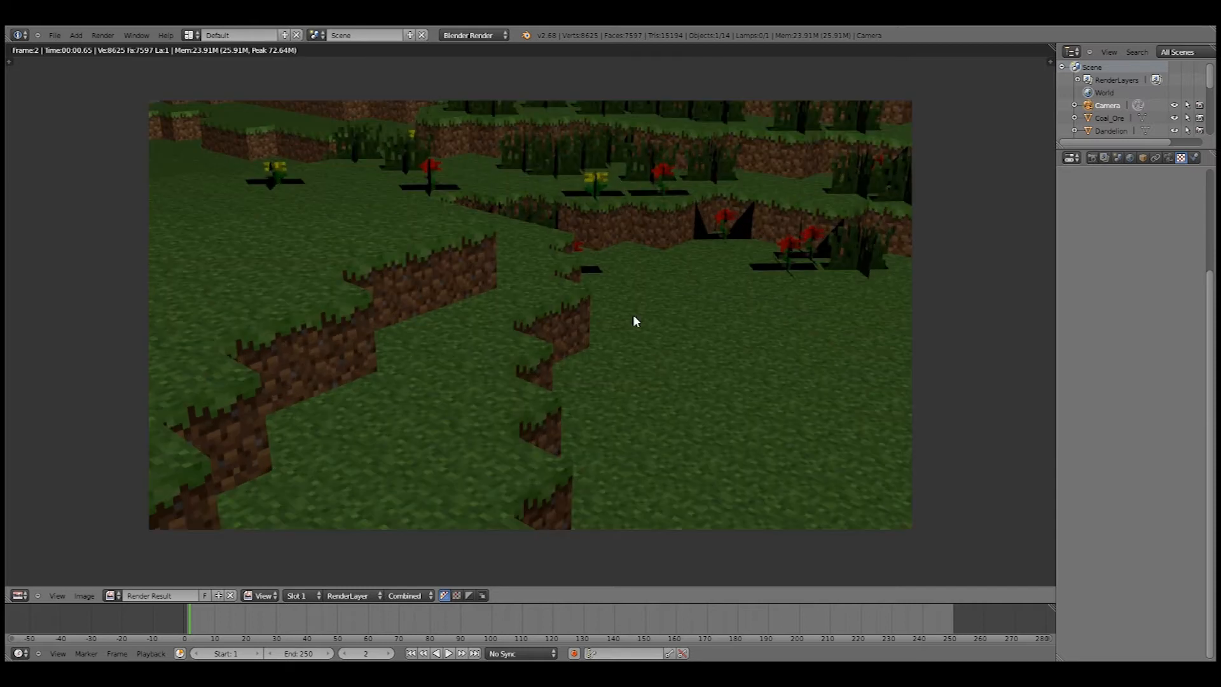
key(Escape)
Step: Change the terrain scene's lamp to a Sun and move it about 2.09 units along the X axis
middle_drag(632, 302, 789, 188)
right_click(645, 230)
click(1171, 159)
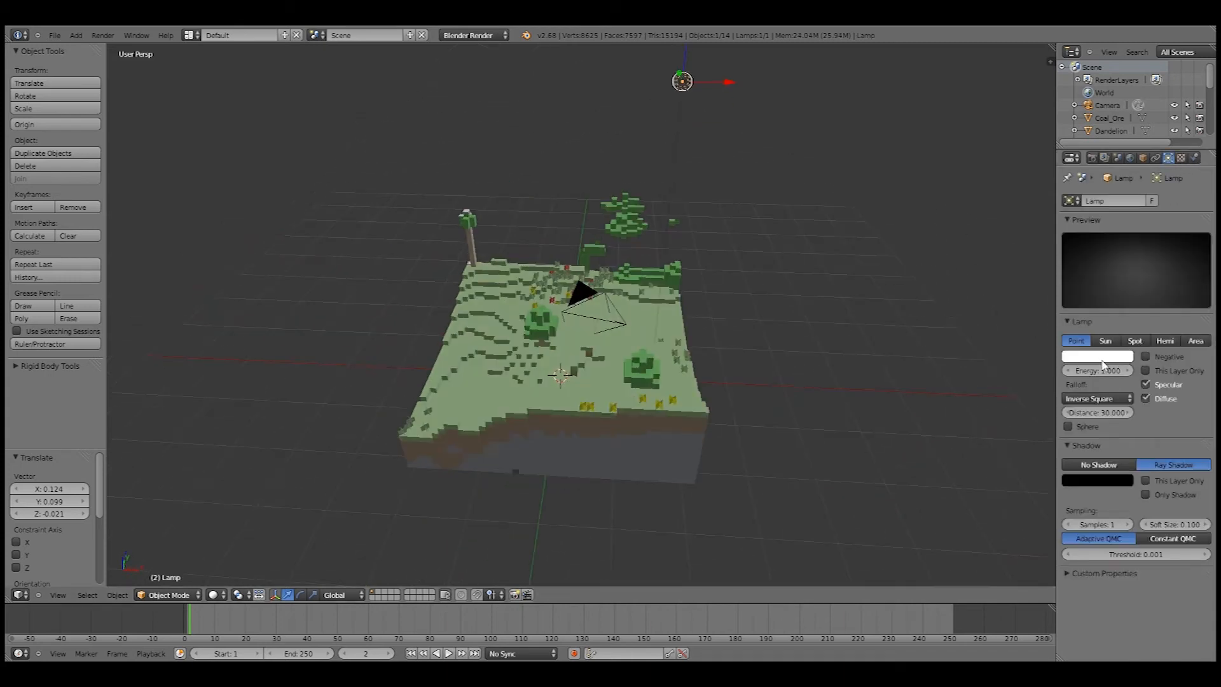
click(1105, 340)
key(g)
key(x)
click(893, 100)
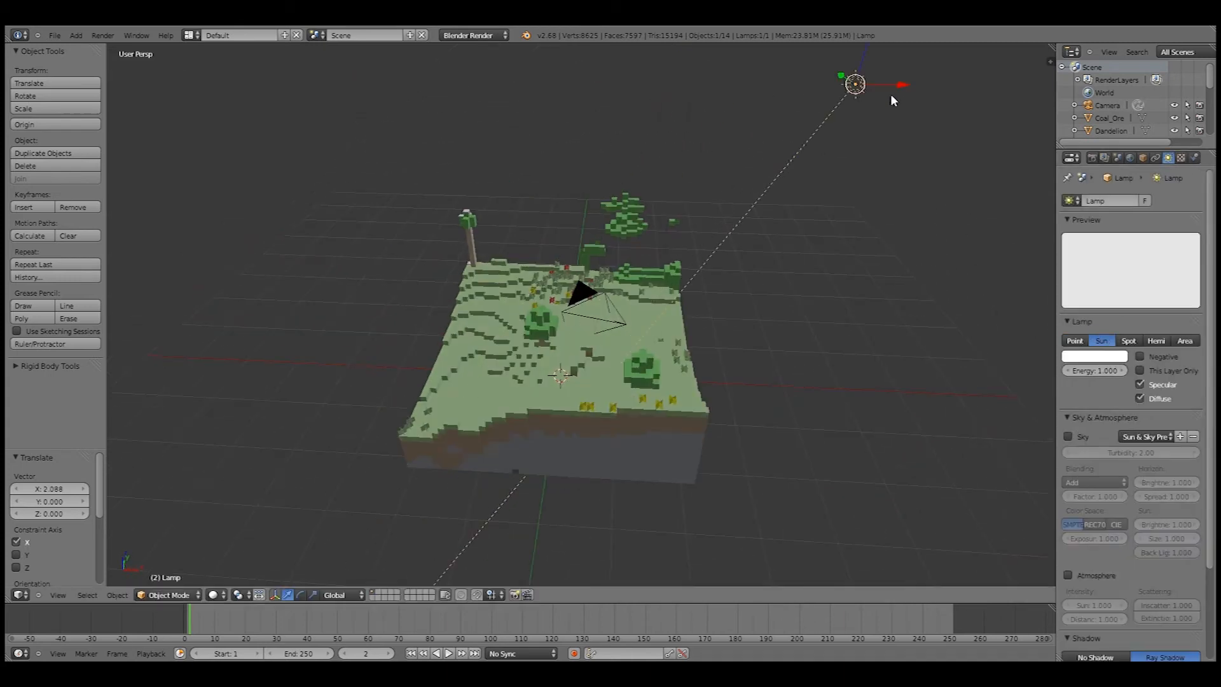
Step: Lower the terrain scene's Sun lamp about 0.53 units along Z and move it about 1.24 units along X
scroll(756, 139, down, 2)
key(g)
key(z)
click(752, 177)
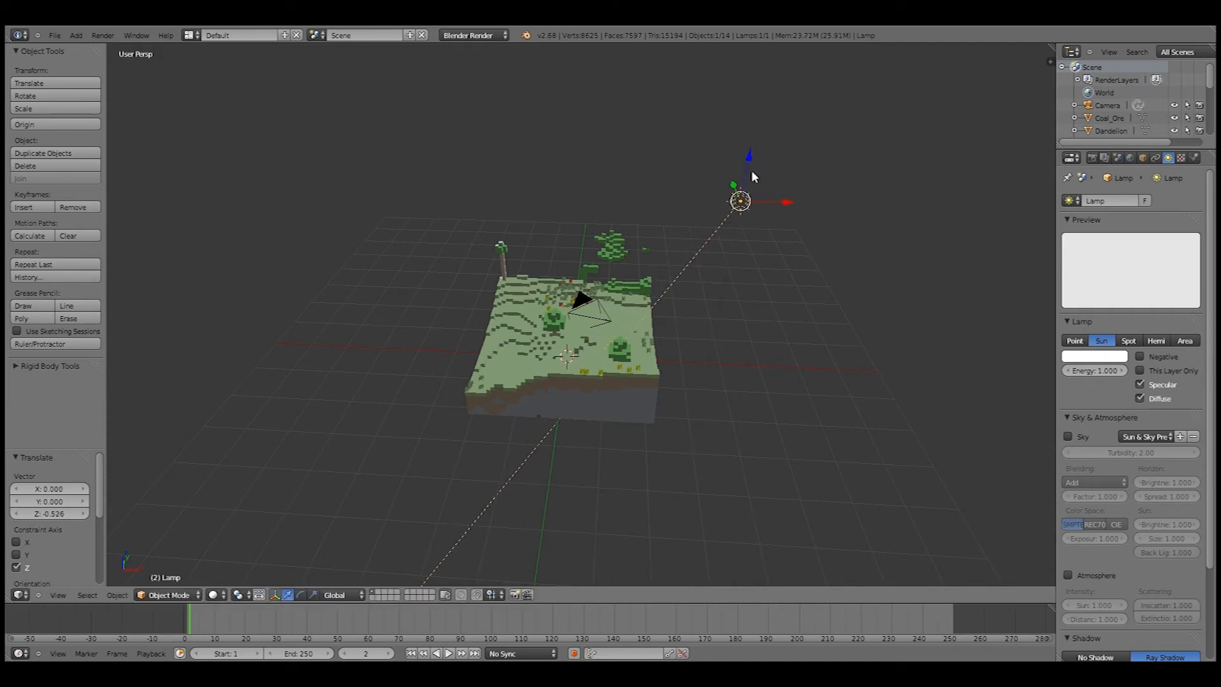
key(g)
key(z)
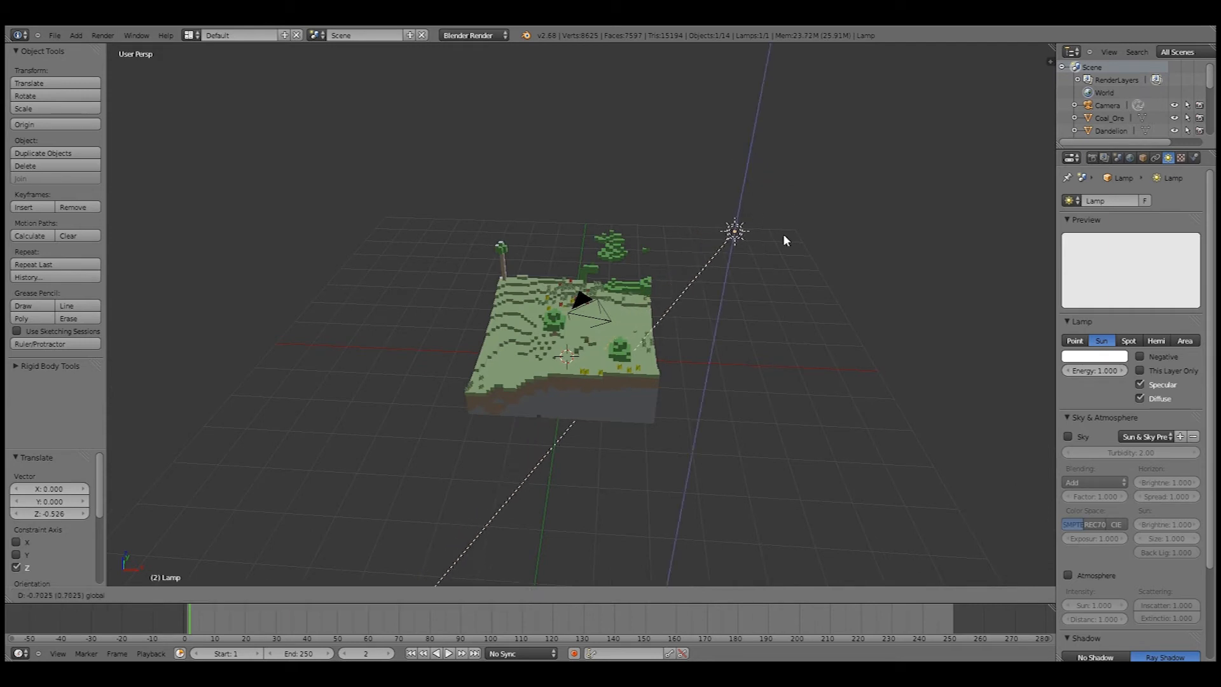
key(x)
click(897, 212)
Step: Rotate the Sun lamp about 34.8° from the front and about 26.3° from the side so it aims across the terrain
key(r)
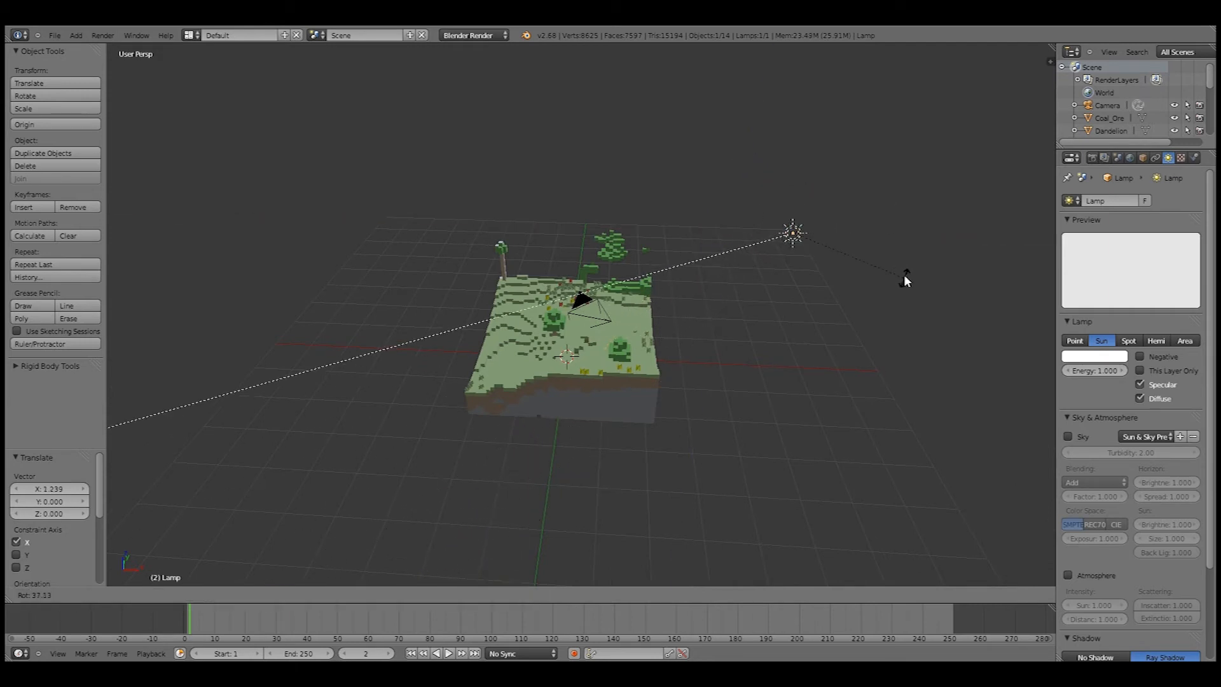
click(903, 272)
middle_drag(903, 273, 766, 292)
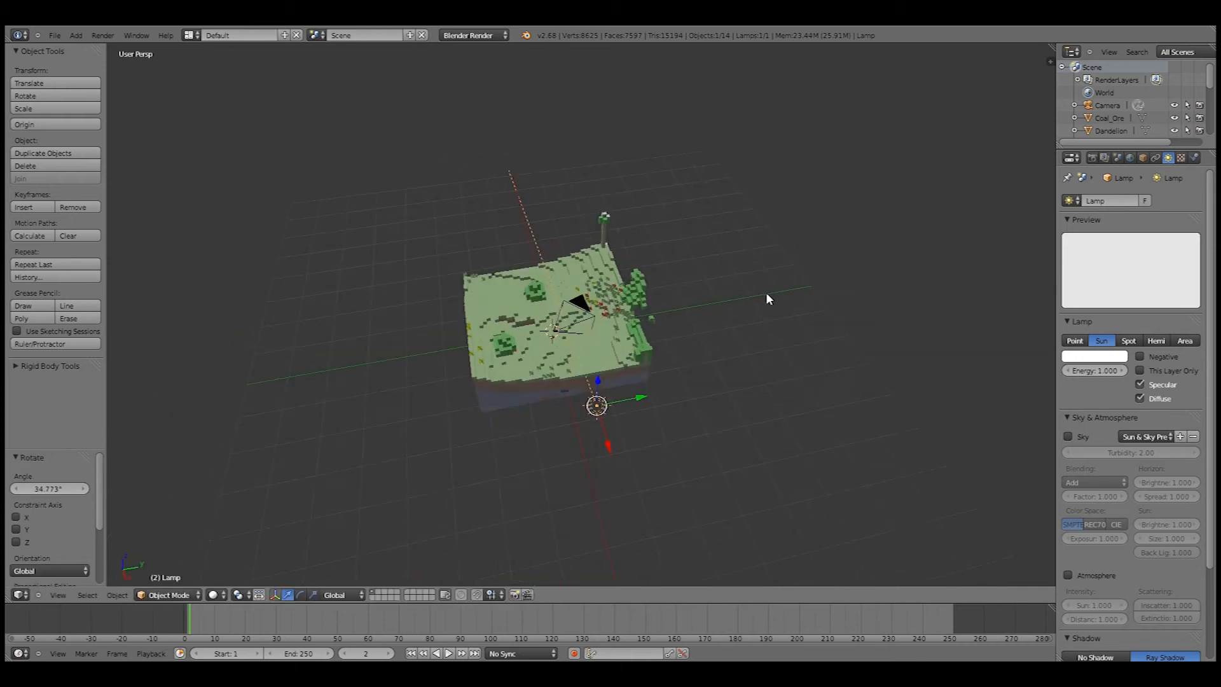
key(r)
click(785, 376)
Step: Check the Sun lamp's direction from above, through the scene camera and from the side
key(KP_7)
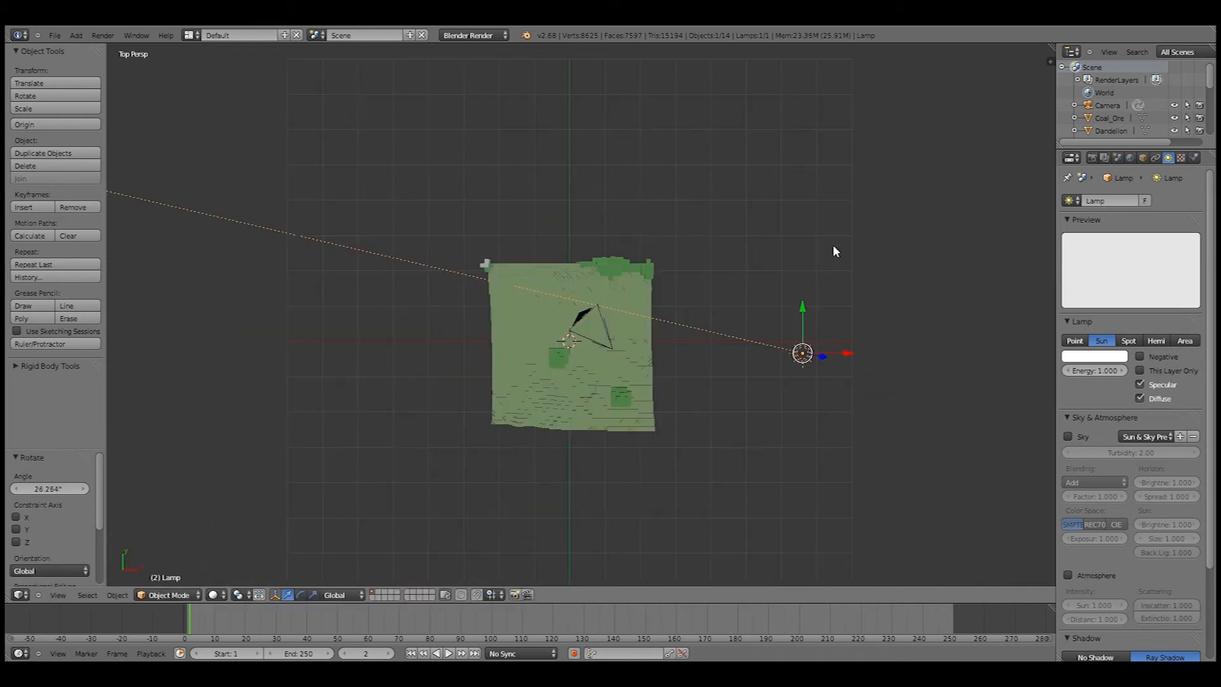
middle_drag(834, 253, 848, 183)
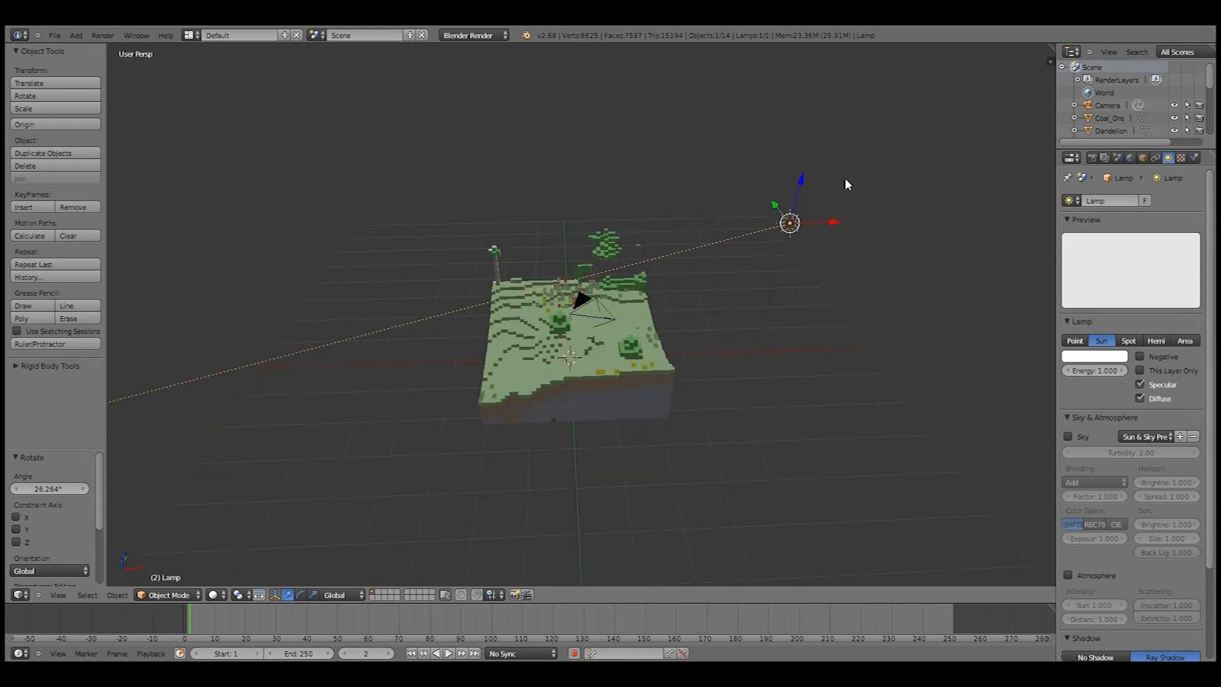
scroll(846, 184, up, 10)
key(KP_0)
scroll(589, 262, up, 4)
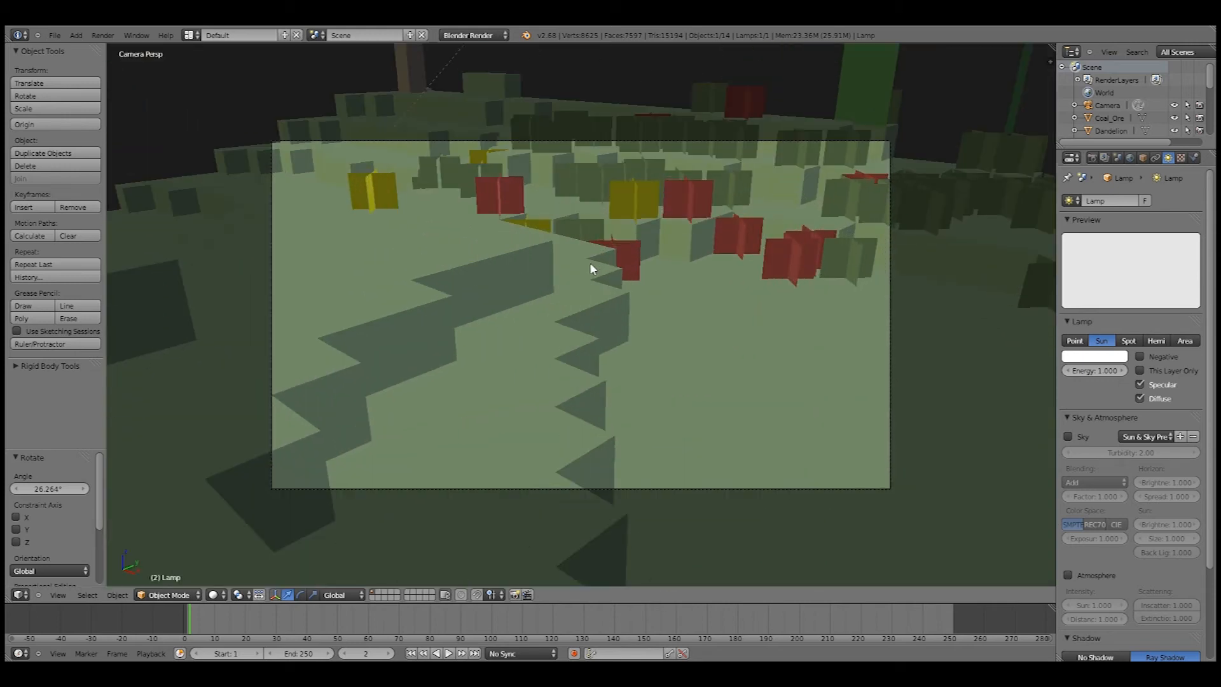
scroll(590, 262, down, 3)
middle_drag(589, 262, 659, 250)
scroll(680, 252, down, 8)
middle_drag(772, 237, 827, 318)
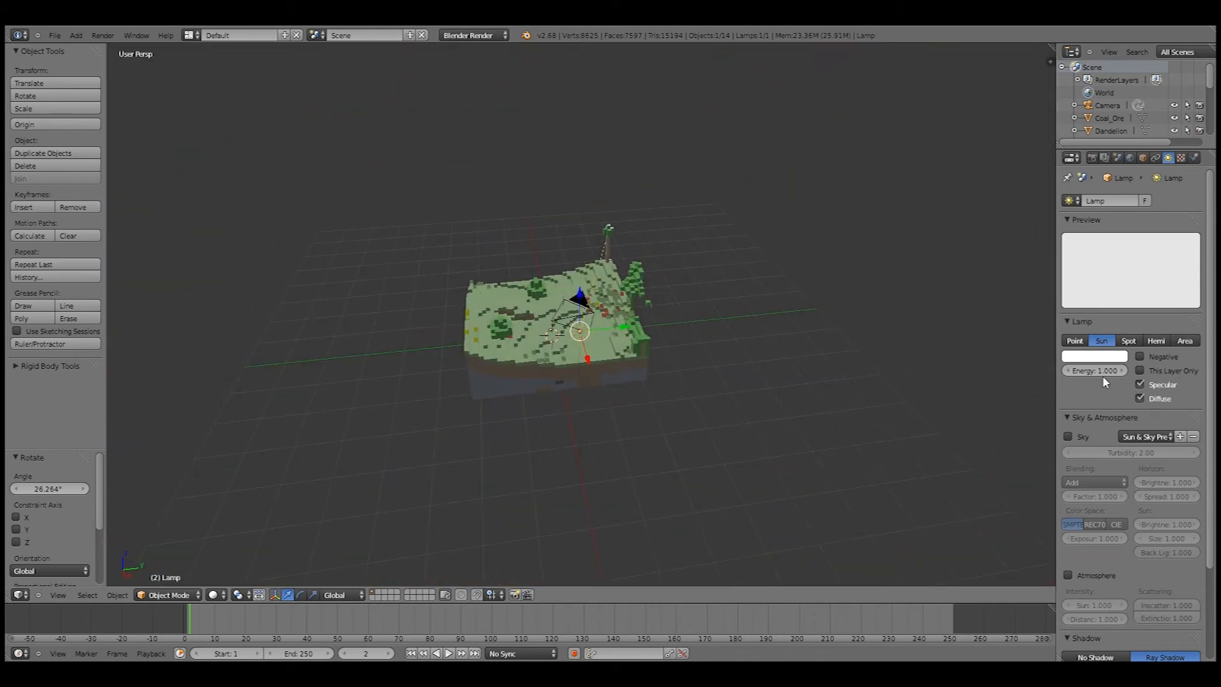
Step: Give the Sun lamp a pale yellow-orange colour of about R 1.000, G 0.864, B 0.528 and set its energy to 3
click(1098, 355)
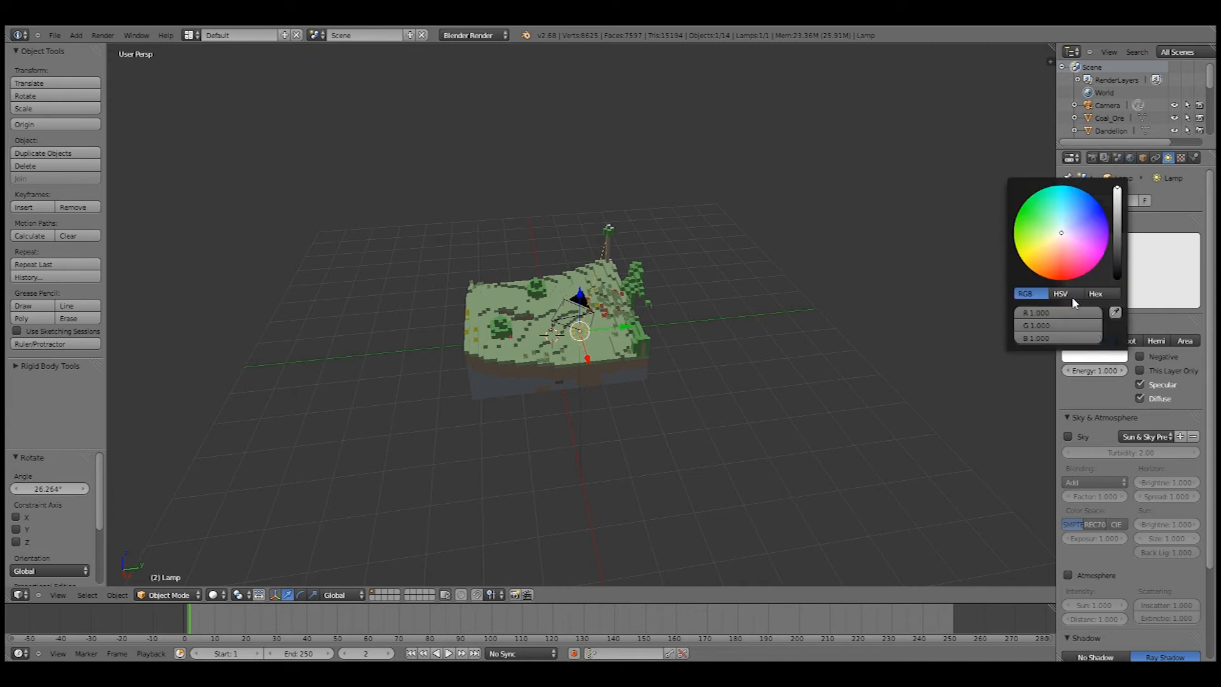
click(1048, 243)
drag(1048, 243, 1048, 250)
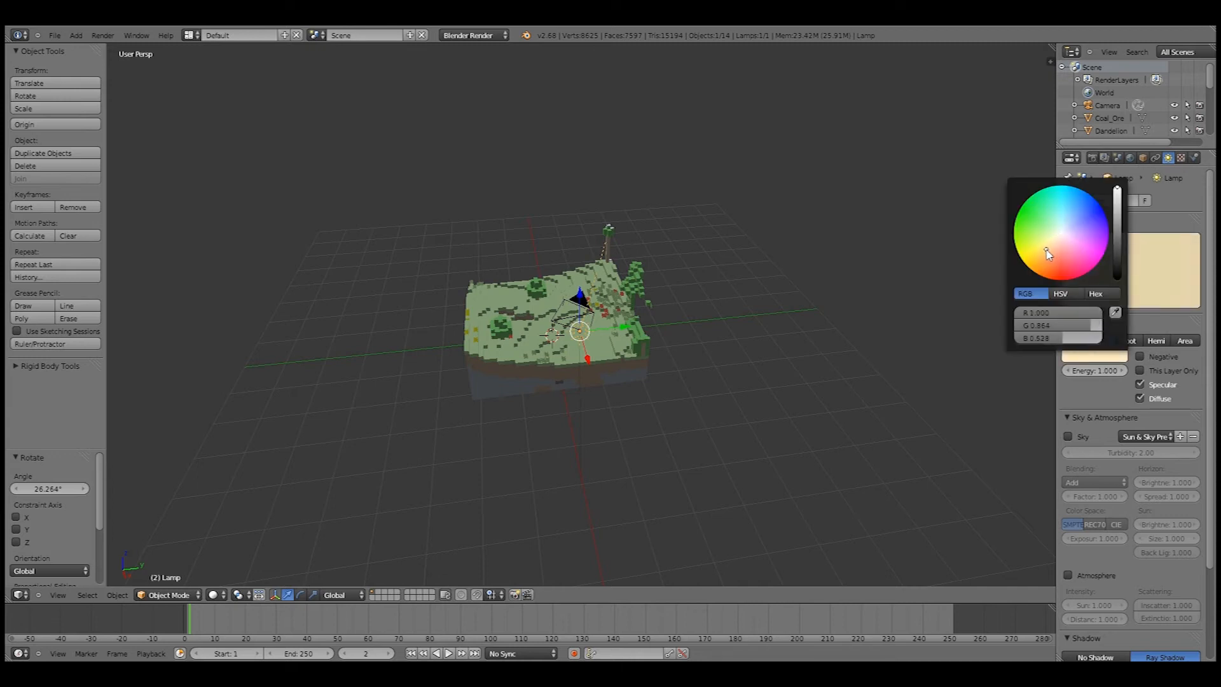
click(1114, 371)
click(1100, 370)
key(BackSpace)
text(3)
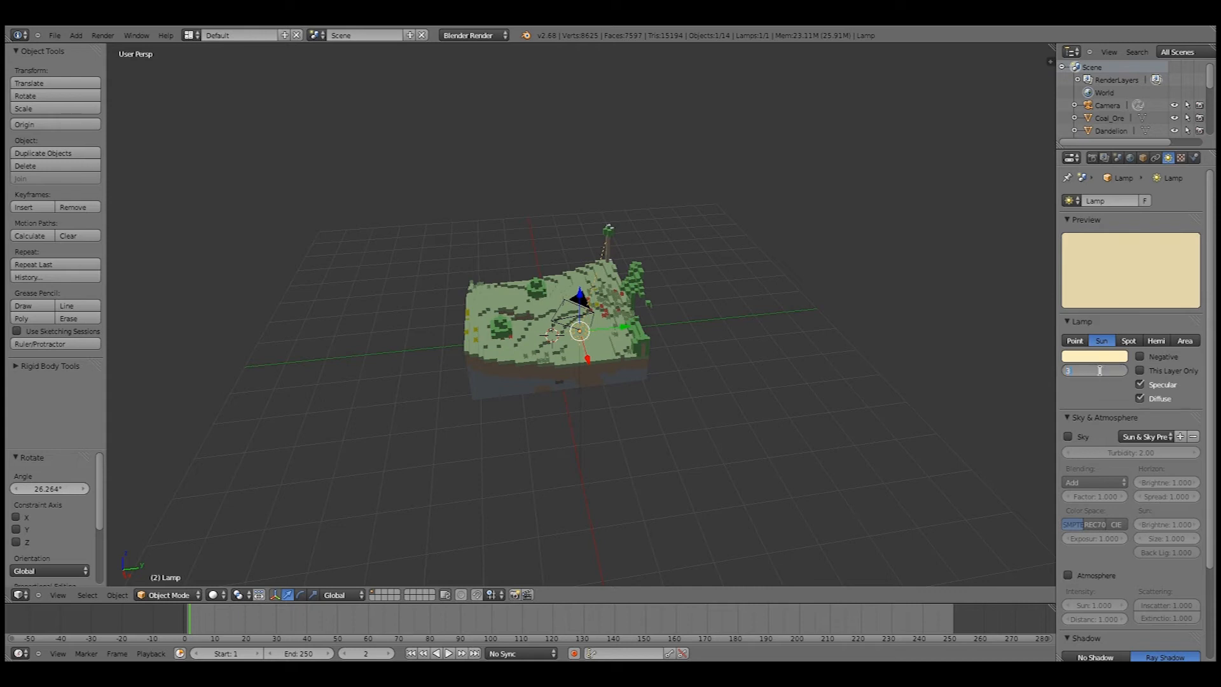
text(00)
key(BackSpace)
key(Return)
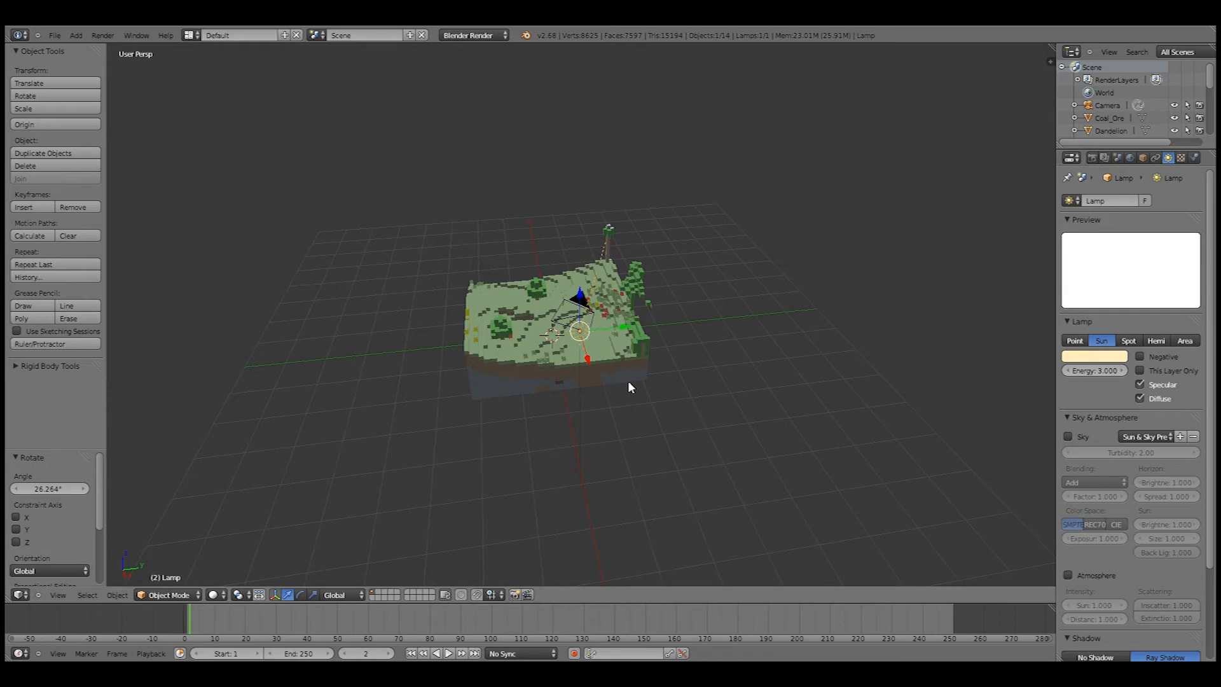
middle_drag(628, 381, 687, 382)
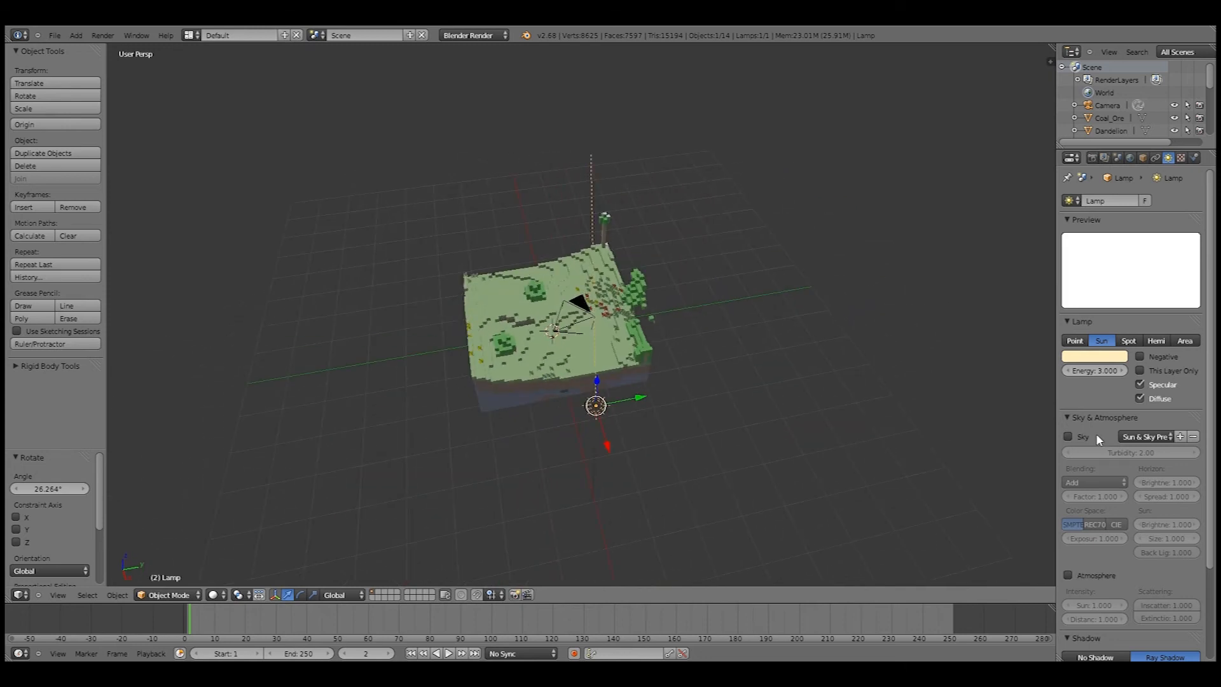
scroll(857, 393, up, 2)
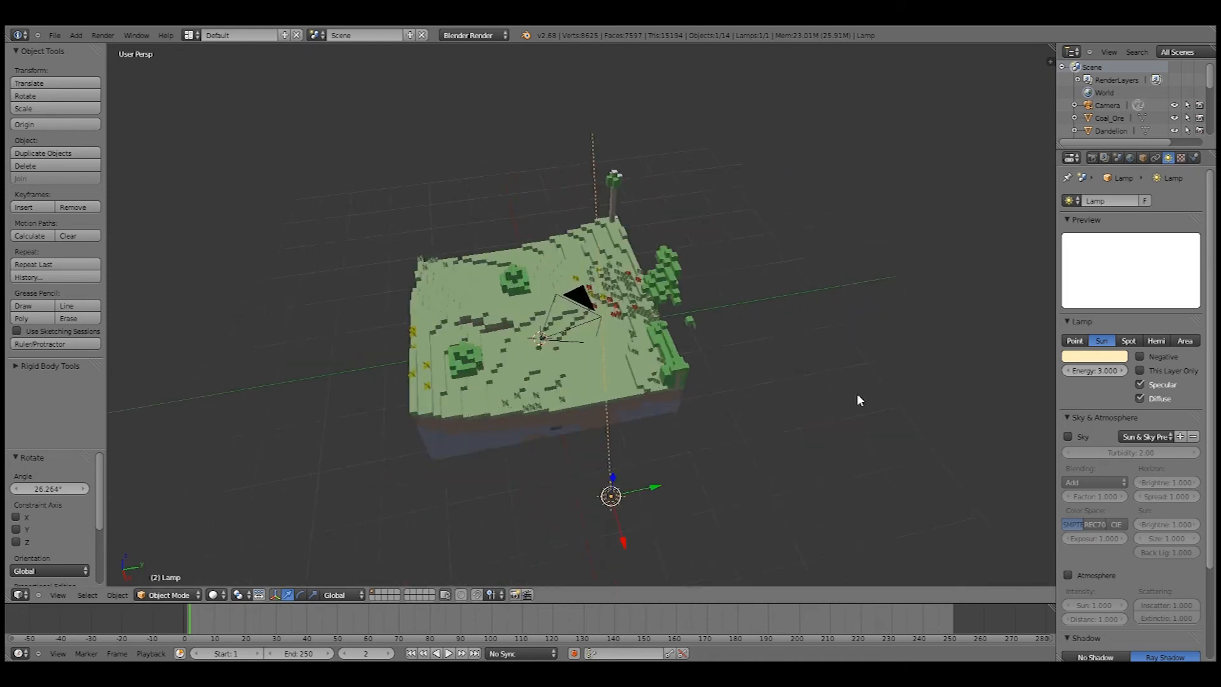
scroll(857, 393, down, 2)
scroll(1163, 411, down, 4)
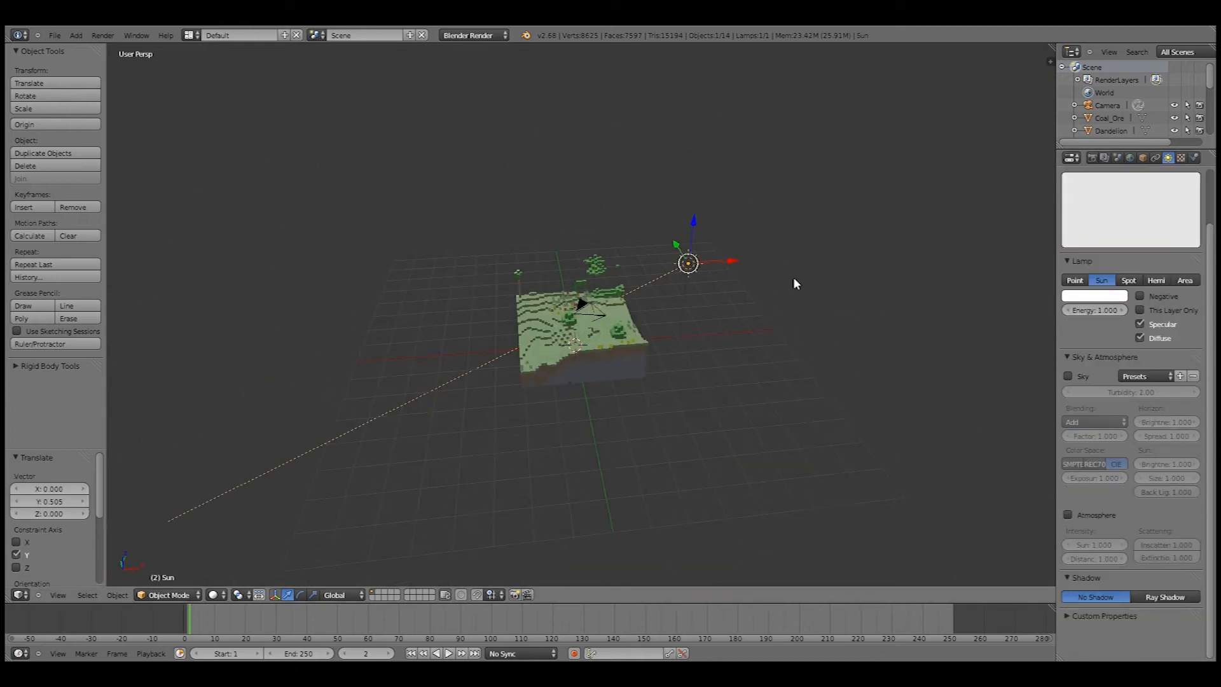
Step: Enable the sky for the Sun lamp and set its turbidity to 6
scroll(796, 283, up, 2)
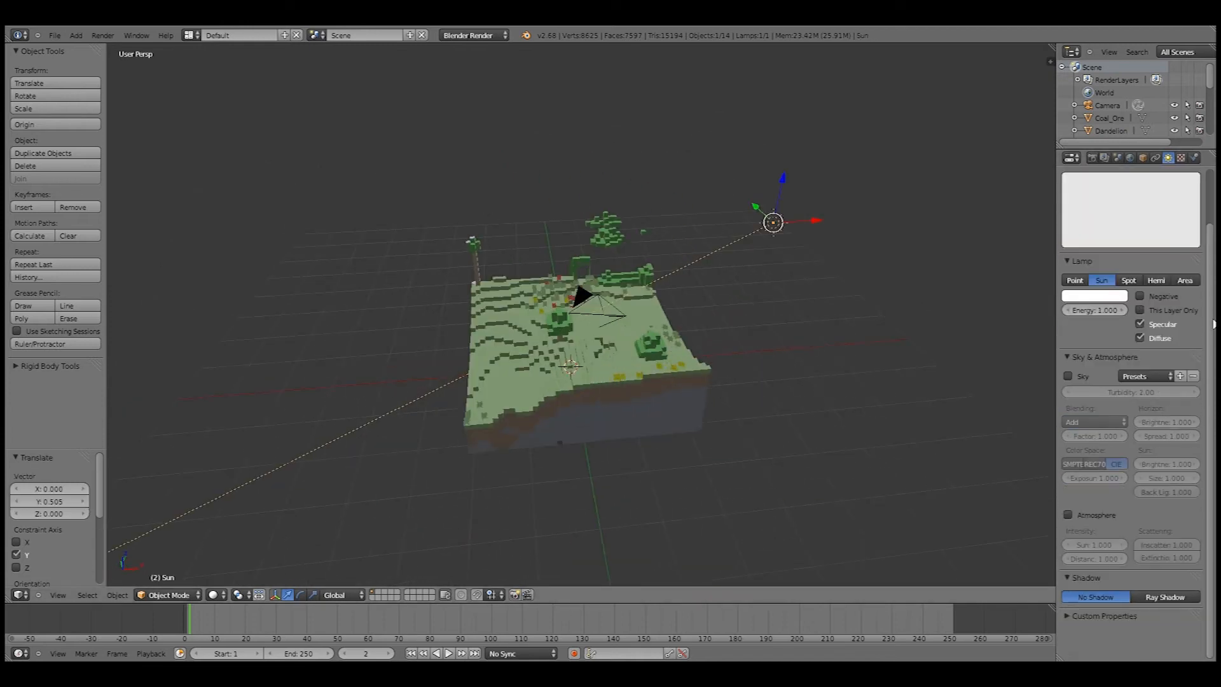
click(1068, 376)
click(1139, 393)
key(BackSpace)
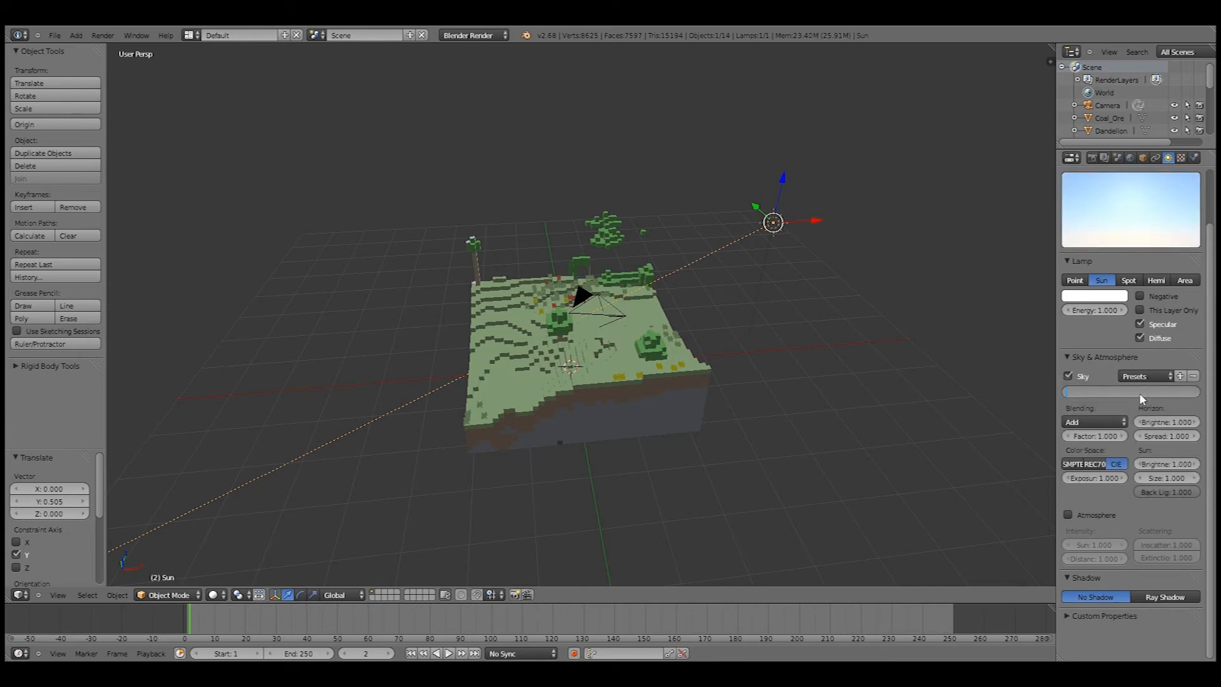
text(6)
key(Return)
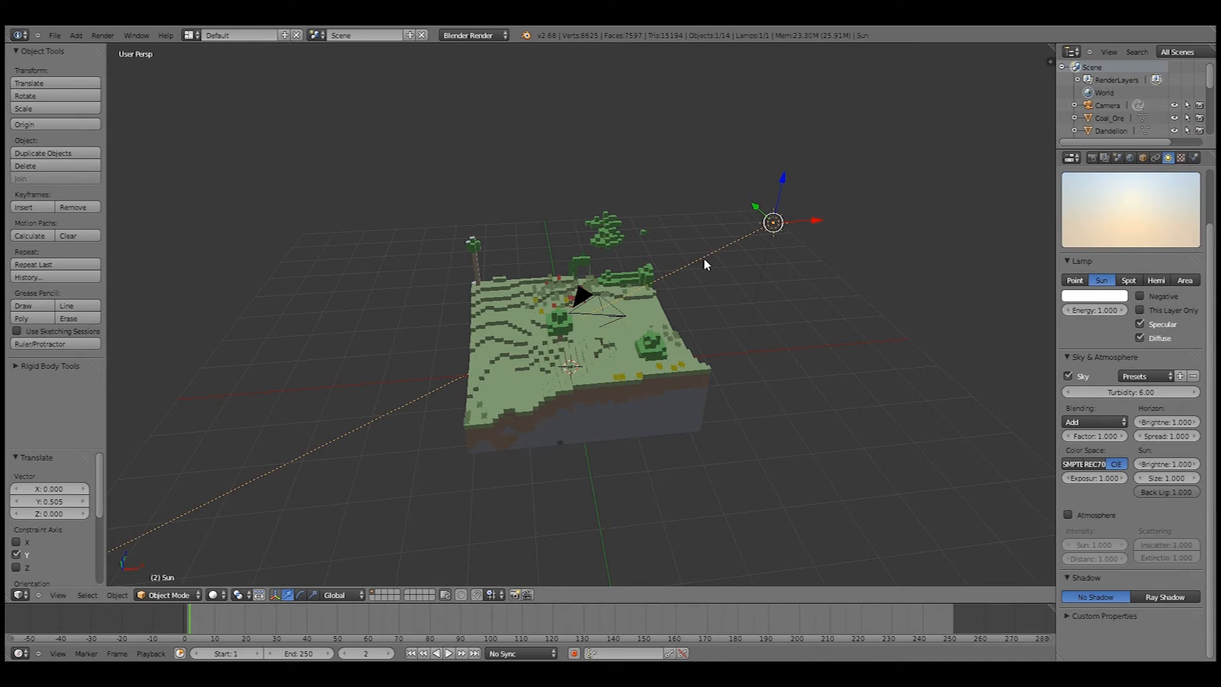
Step: Set the sky's blending mode to Multiply with a factor of 0.5
middle_drag(704, 257, 802, 254)
click(1092, 421)
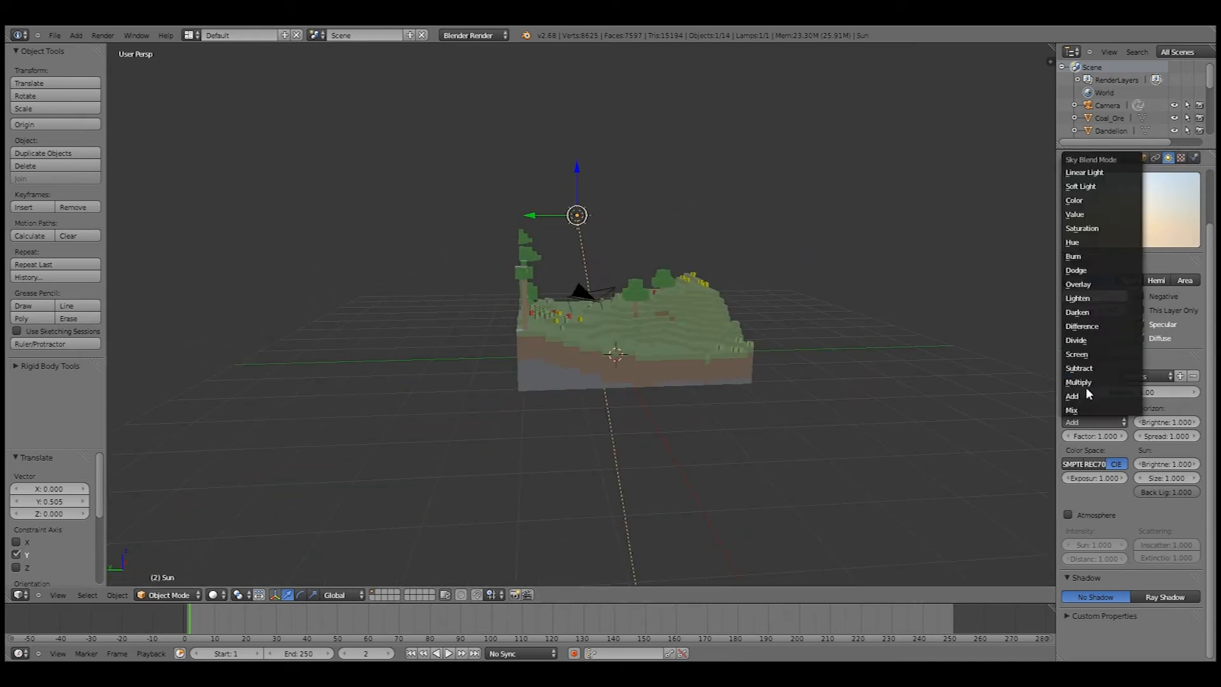
click(1081, 382)
middle_drag(846, 268, 1108, 423)
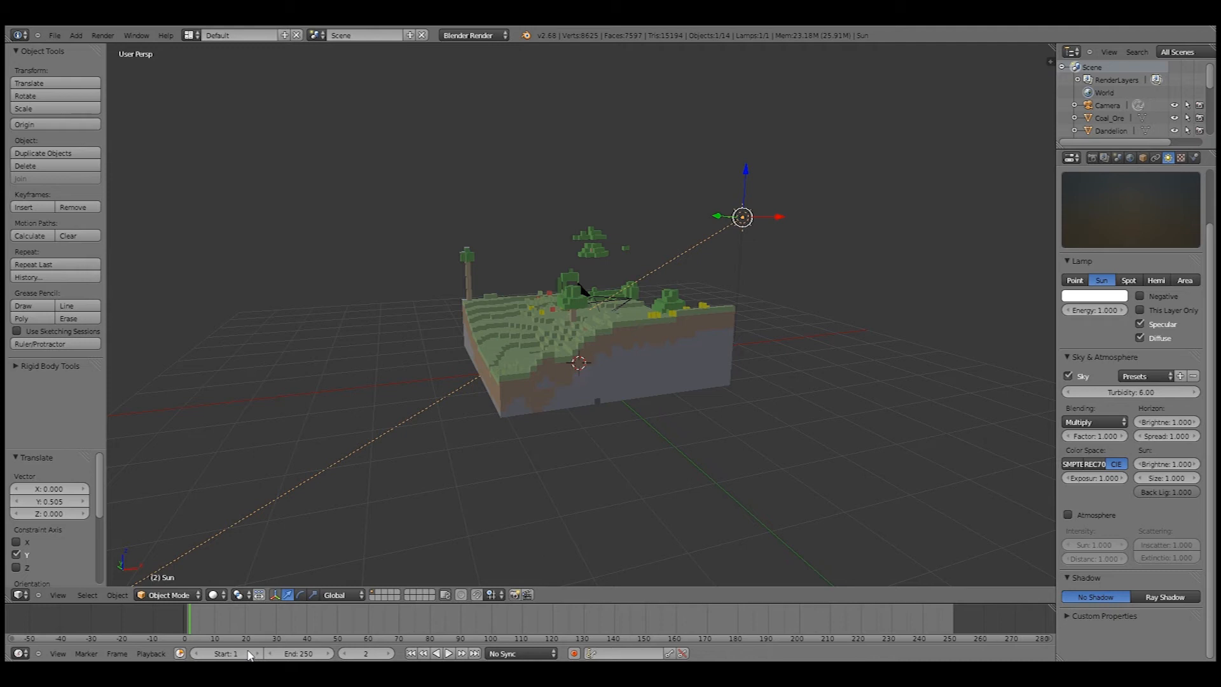
click(1101, 435)
key(BackSpace)
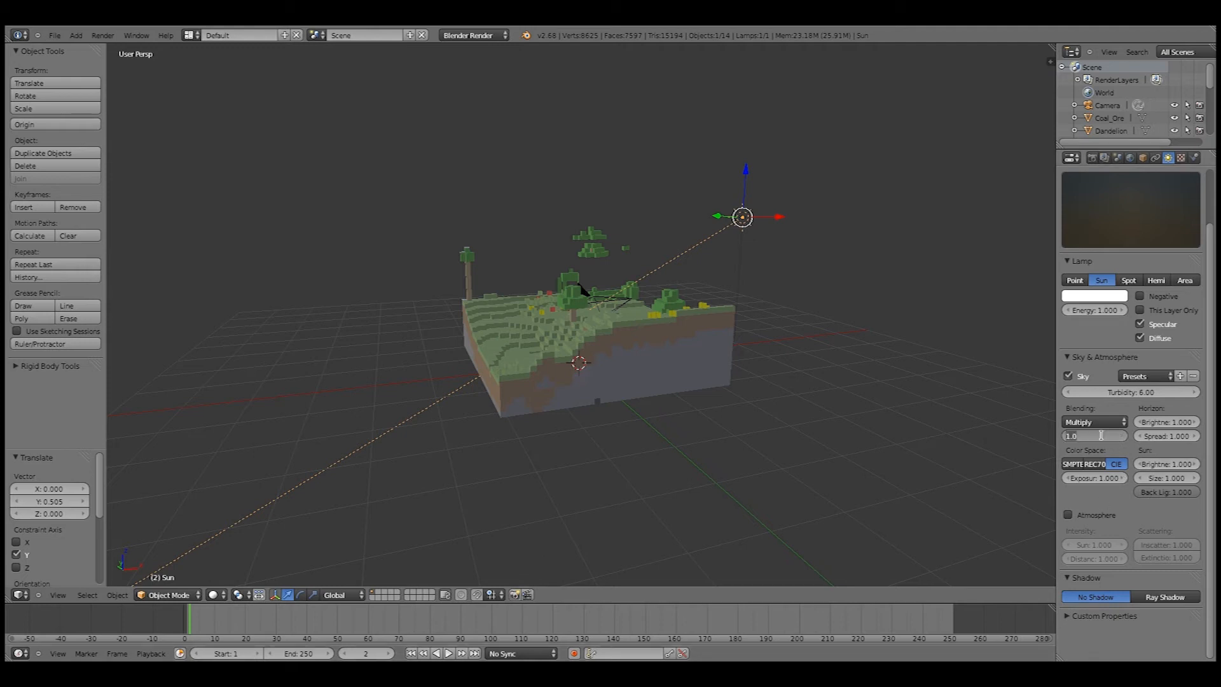
text(.5)
key(Return)
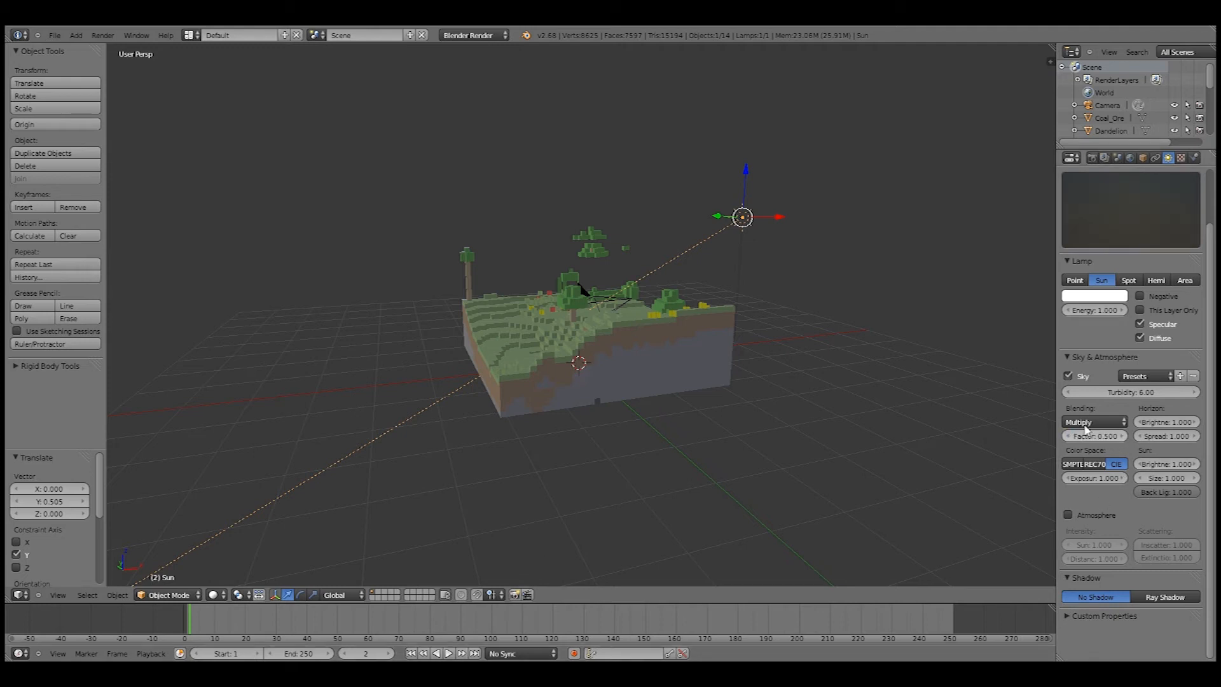
Step: Set the sky's horizon brightness to 5 and the sun size to 4
click(1168, 422)
key(BackSpace)
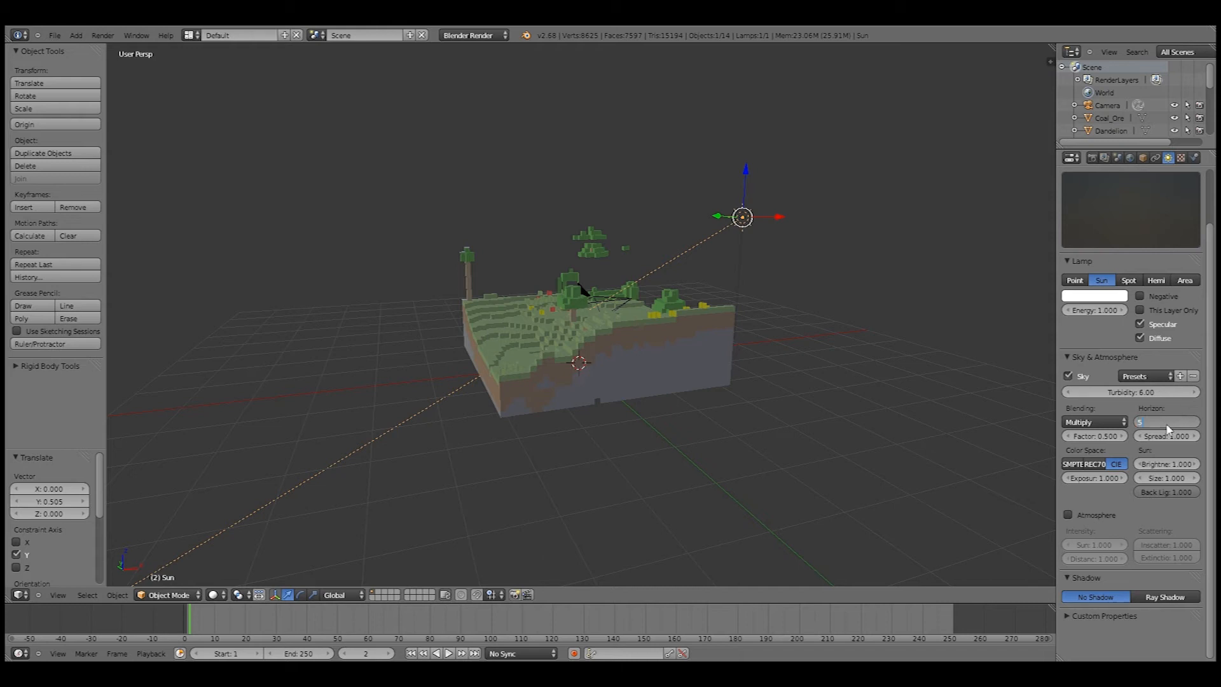
text(5)
key(Return)
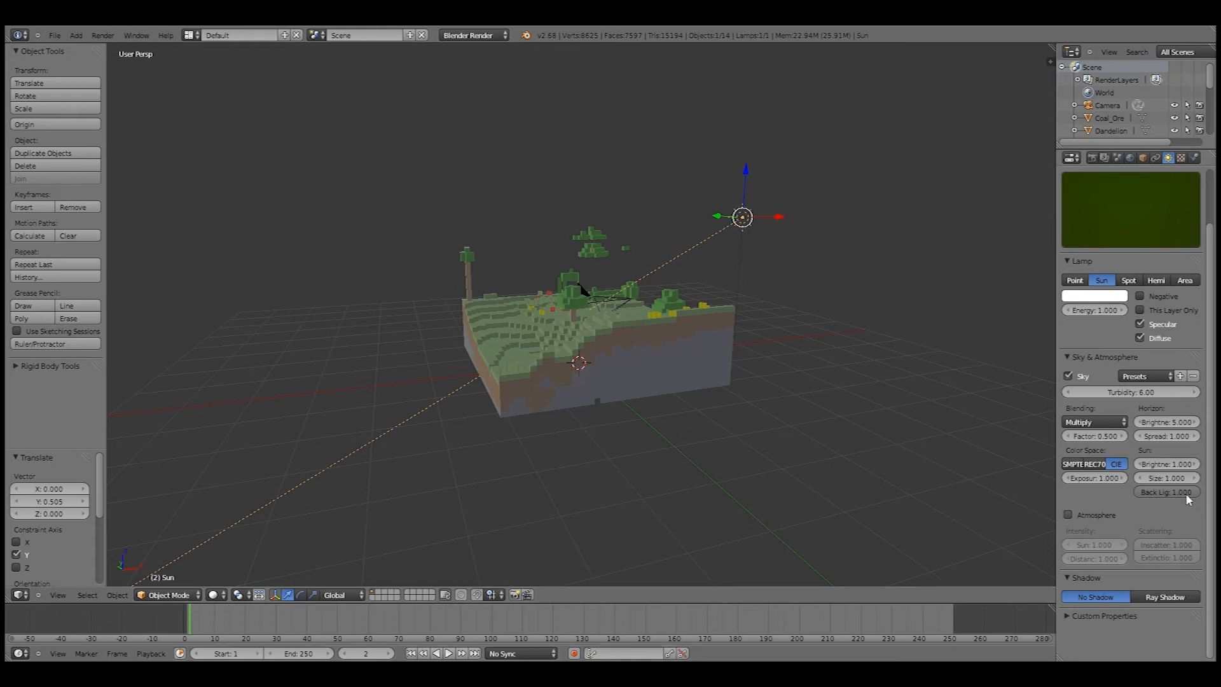
click(1167, 476)
text(4)
key(Return)
Step: Render the terrain with the sky lighting, inspect the image and close the render
scroll(1107, 482, up, 1)
scroll(1137, 554, up, 2)
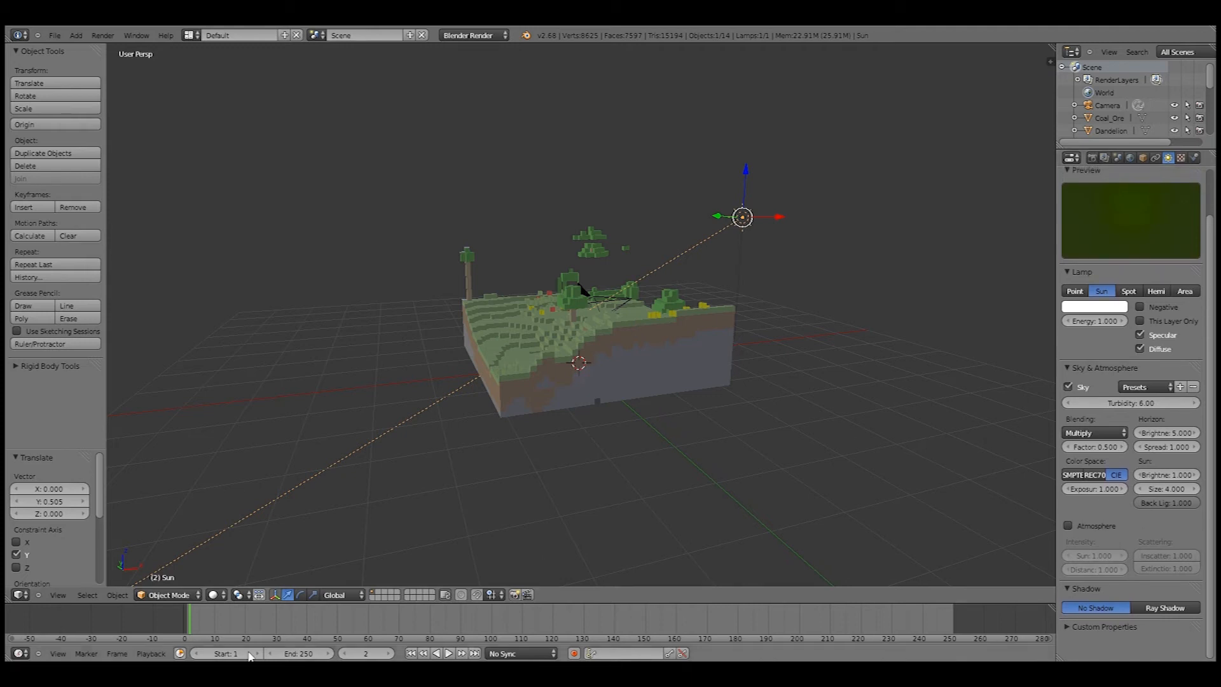
key(F12)
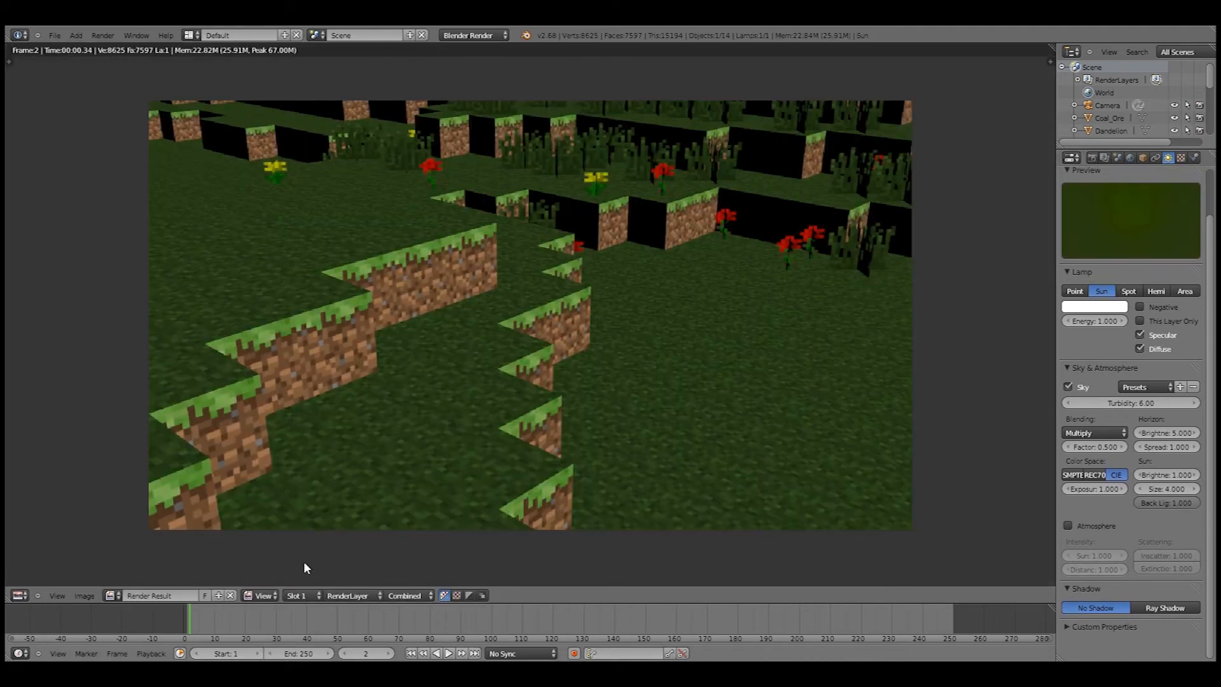
scroll(502, 397, down, 1)
scroll(503, 402, up, 1)
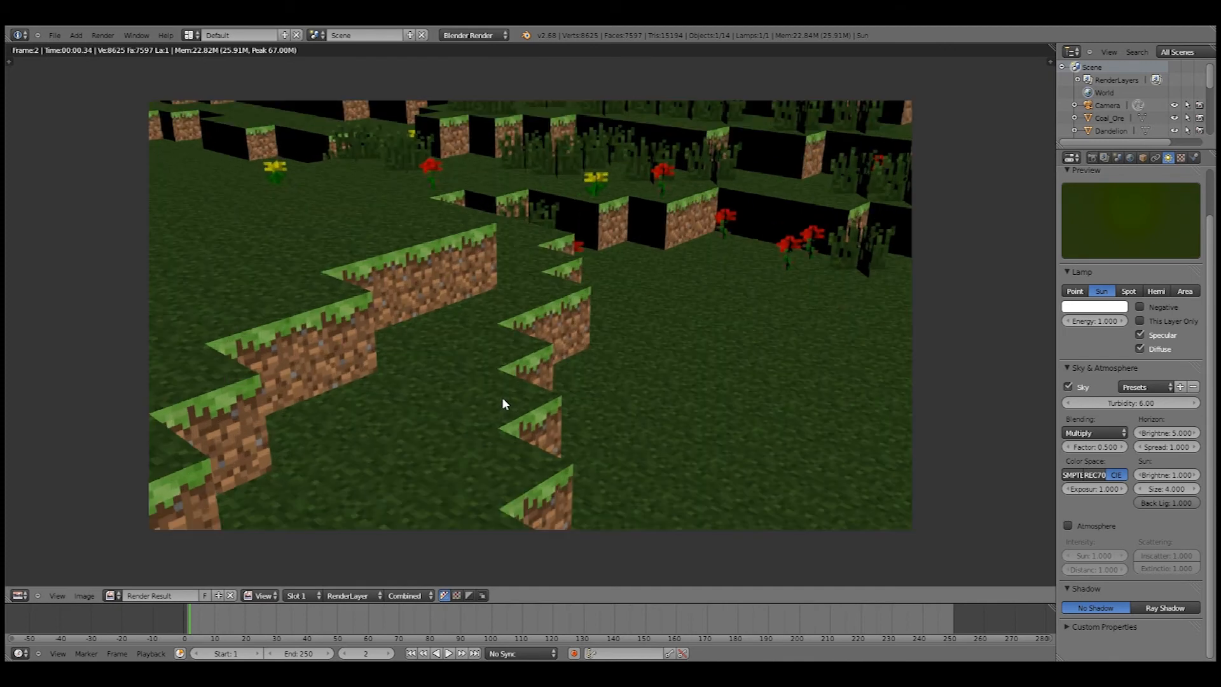
key(Escape)
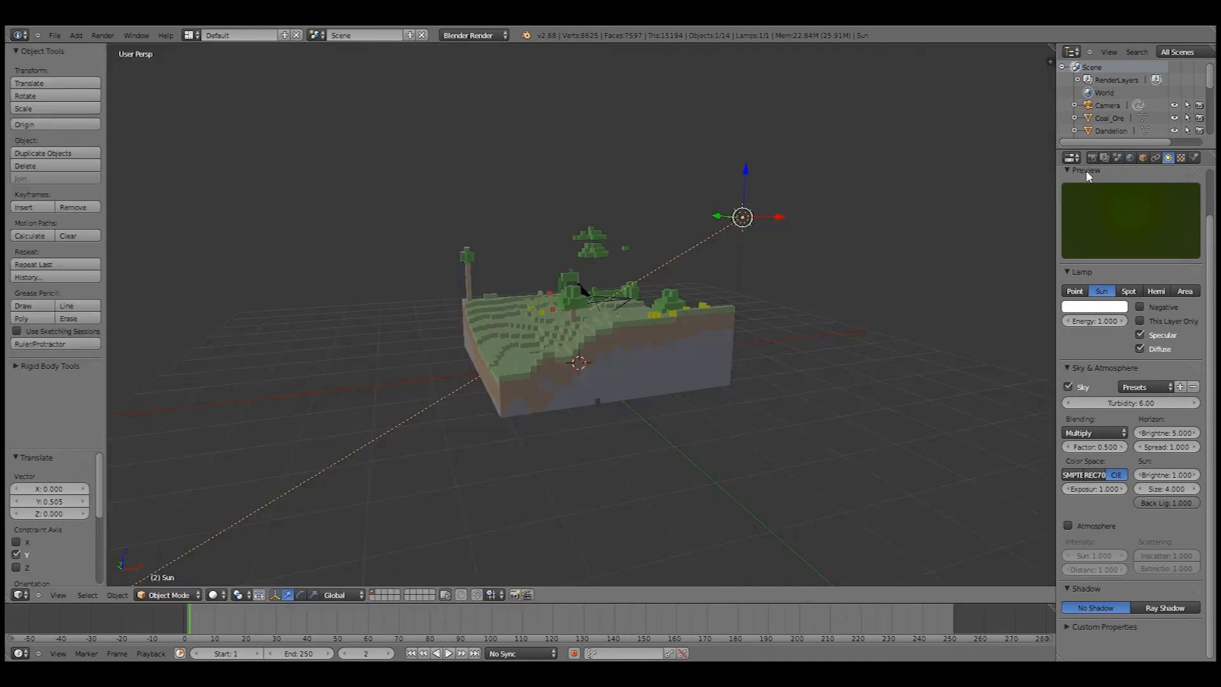
Step: Raise the render resolution scale to 100%, start another test render and close it
click(1093, 157)
drag(1104, 324, 1190, 318)
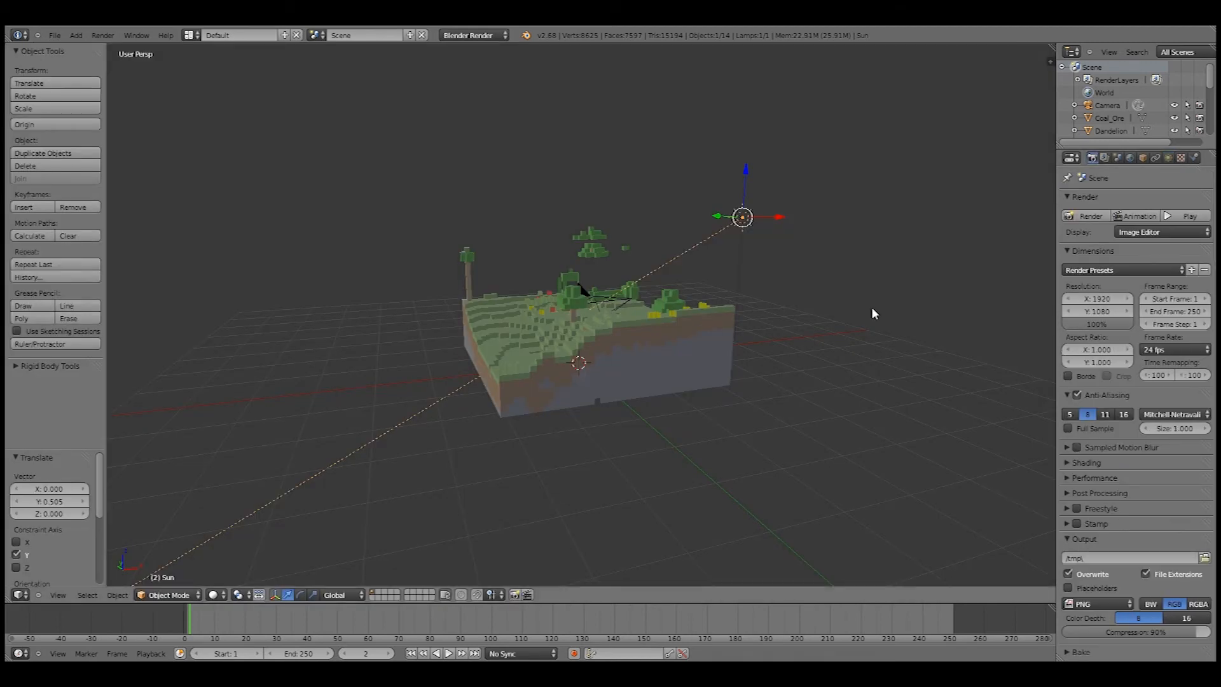
key(F12)
scroll(685, 292, down, 3)
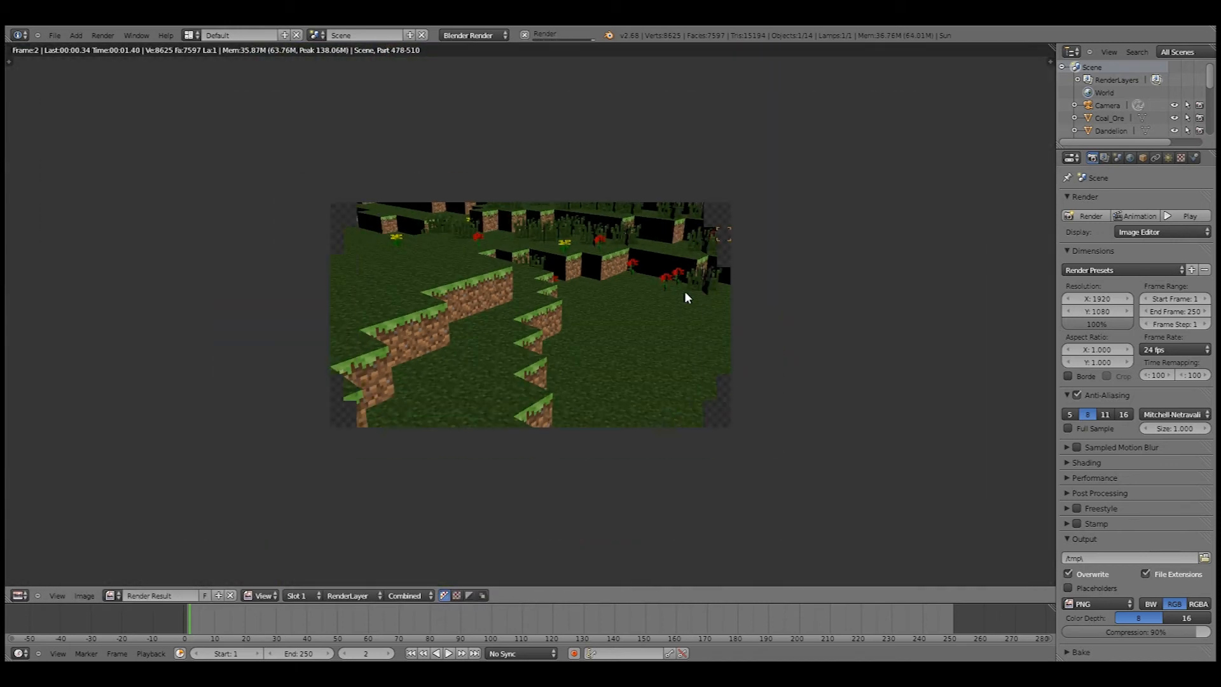
scroll(655, 291, up, 1)
key(Escape)
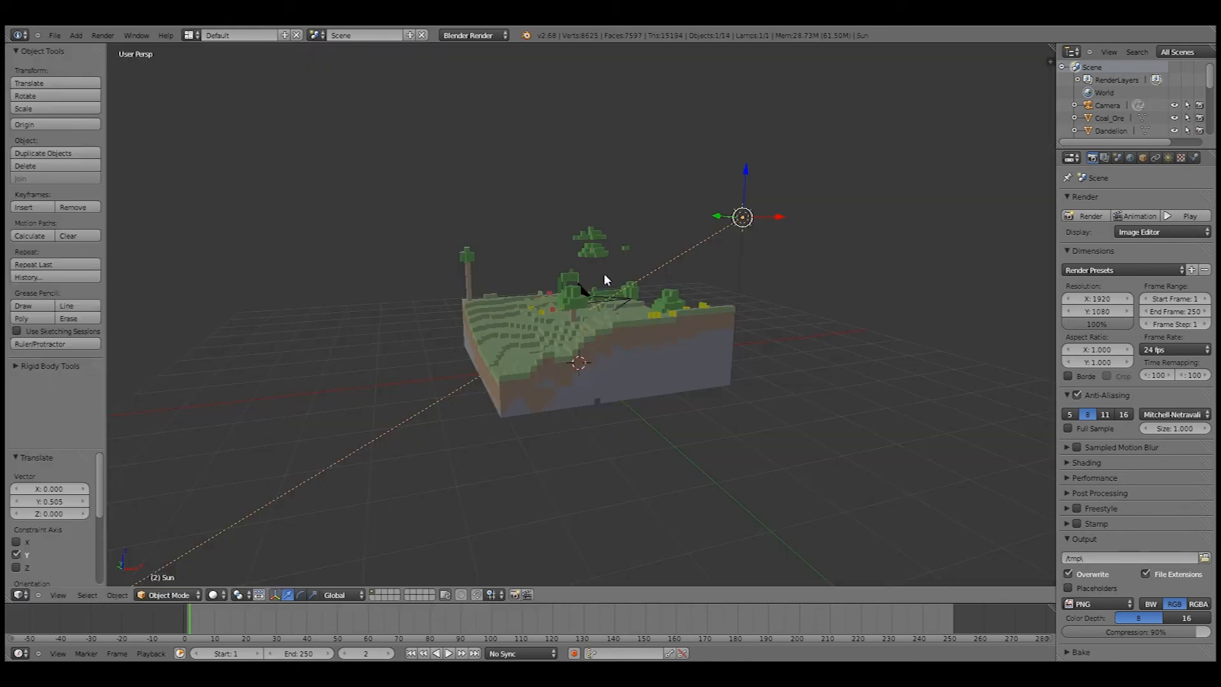
Step: Switch the Sun lamp's shadow type to Ray Shadow and bring its sampling settings into view
scroll(627, 284, down, 4)
middle_drag(631, 285, 884, 376)
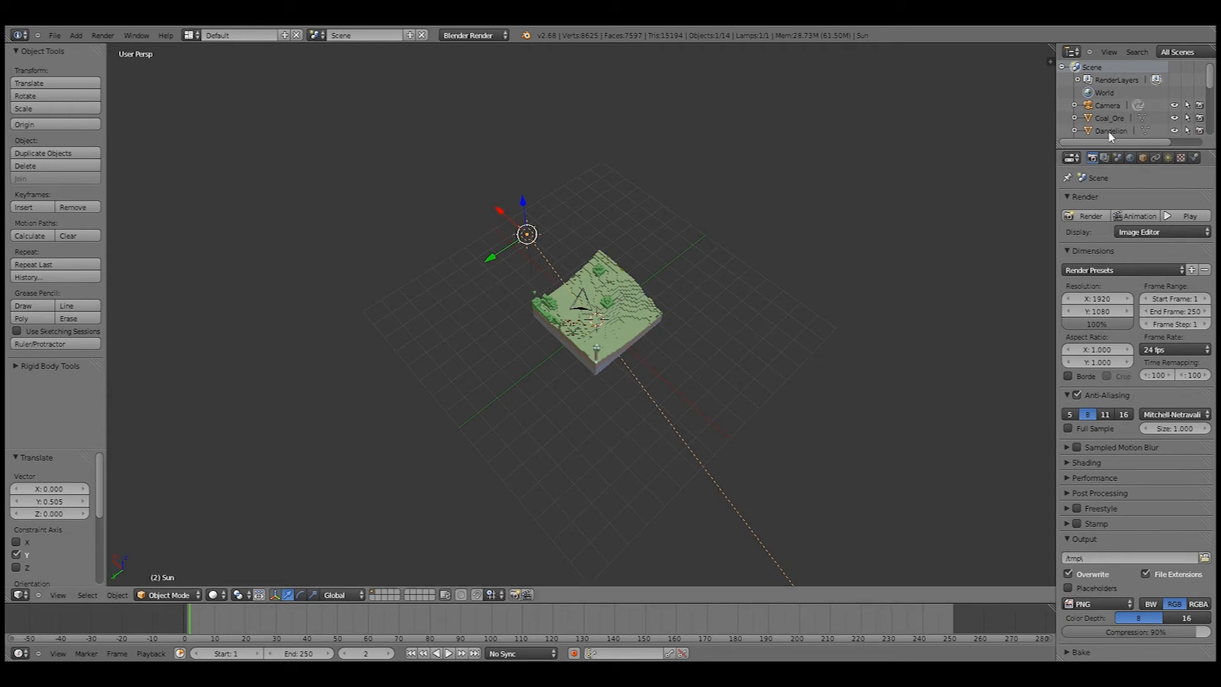
click(1170, 158)
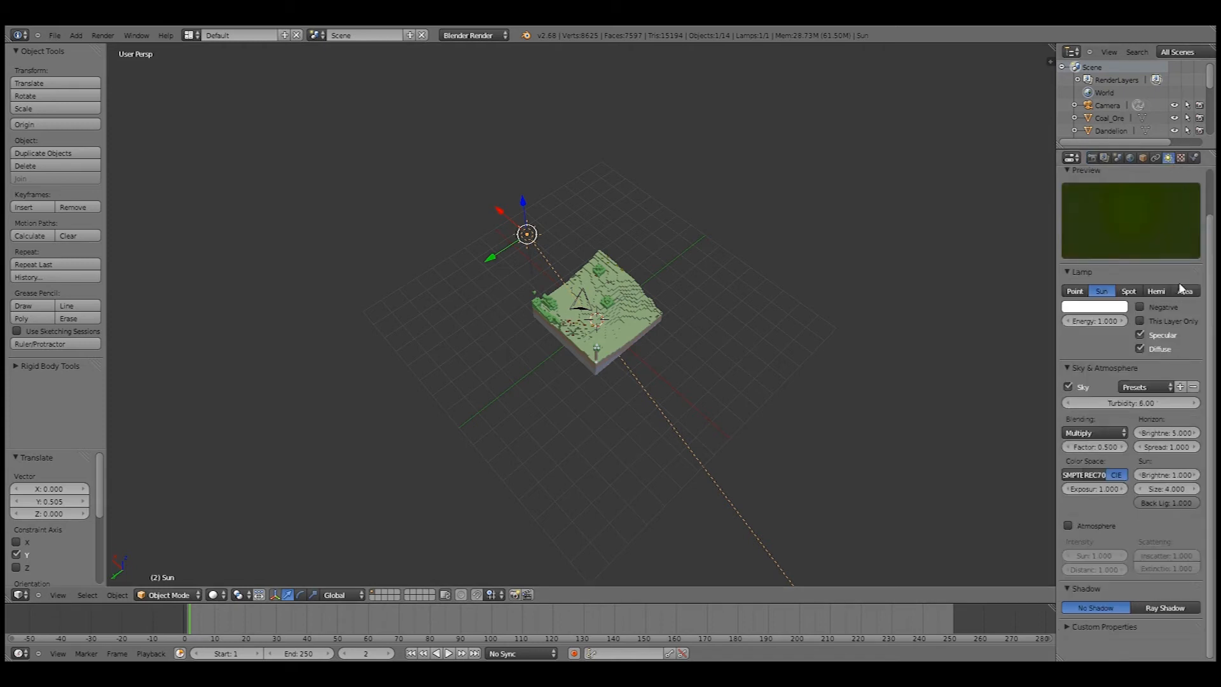
click(1174, 609)
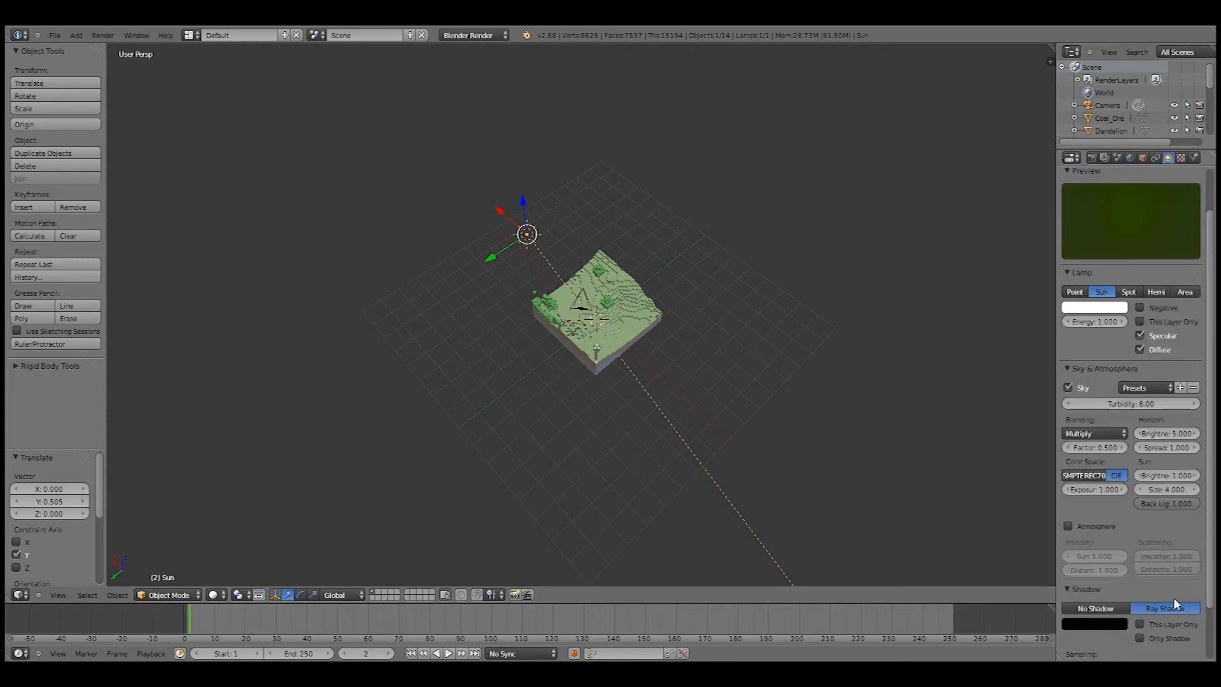
scroll(1174, 597, down, 3)
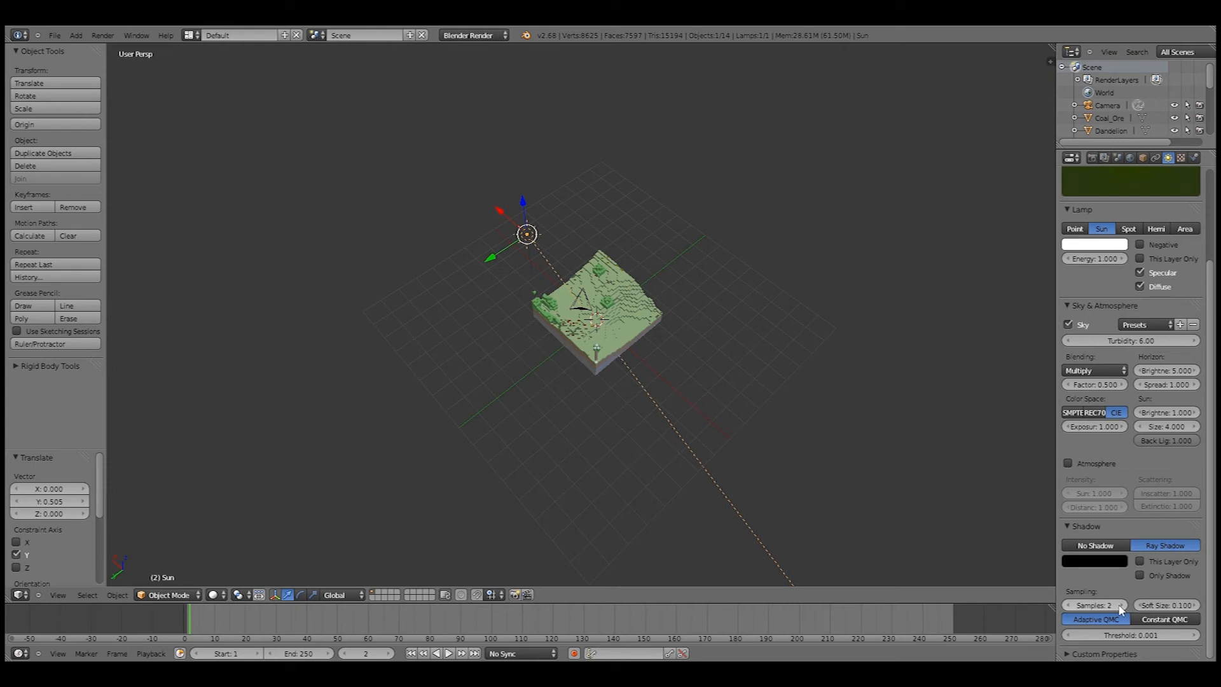
Step: Set the Sun lamp's ray shadow samples to 7 and its soft size to 8
click(1082, 609)
text(3)
text(7)
key(Return)
click(1175, 605)
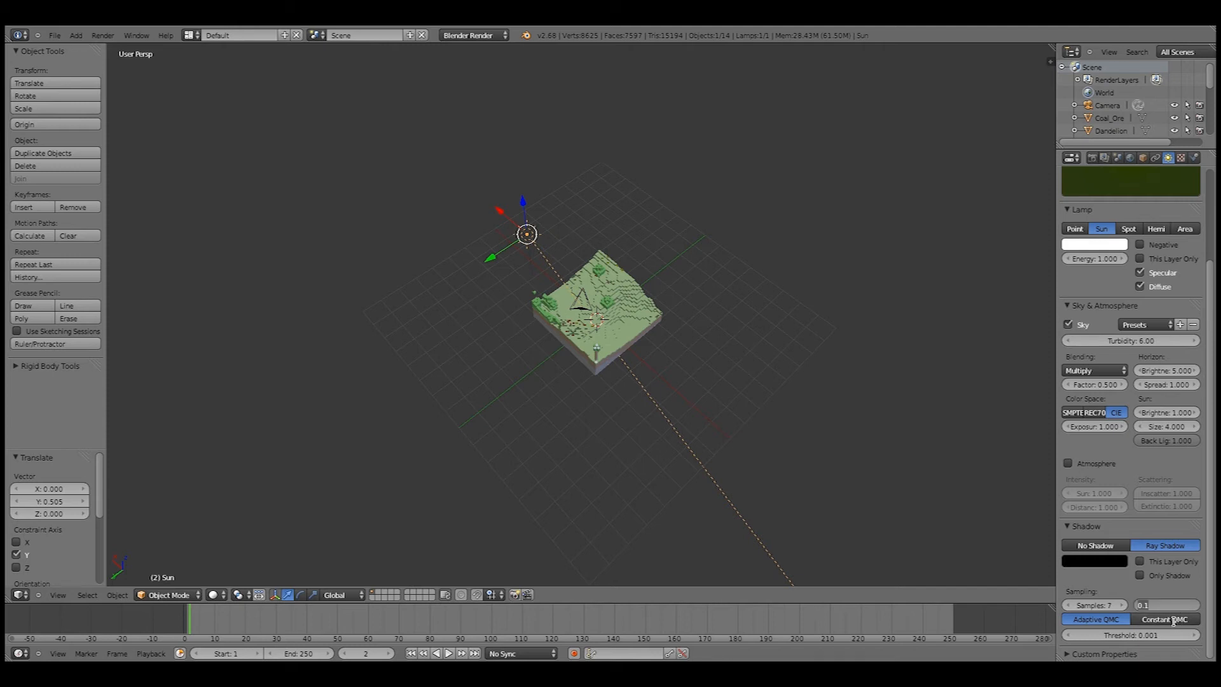
text(8)
key(Return)
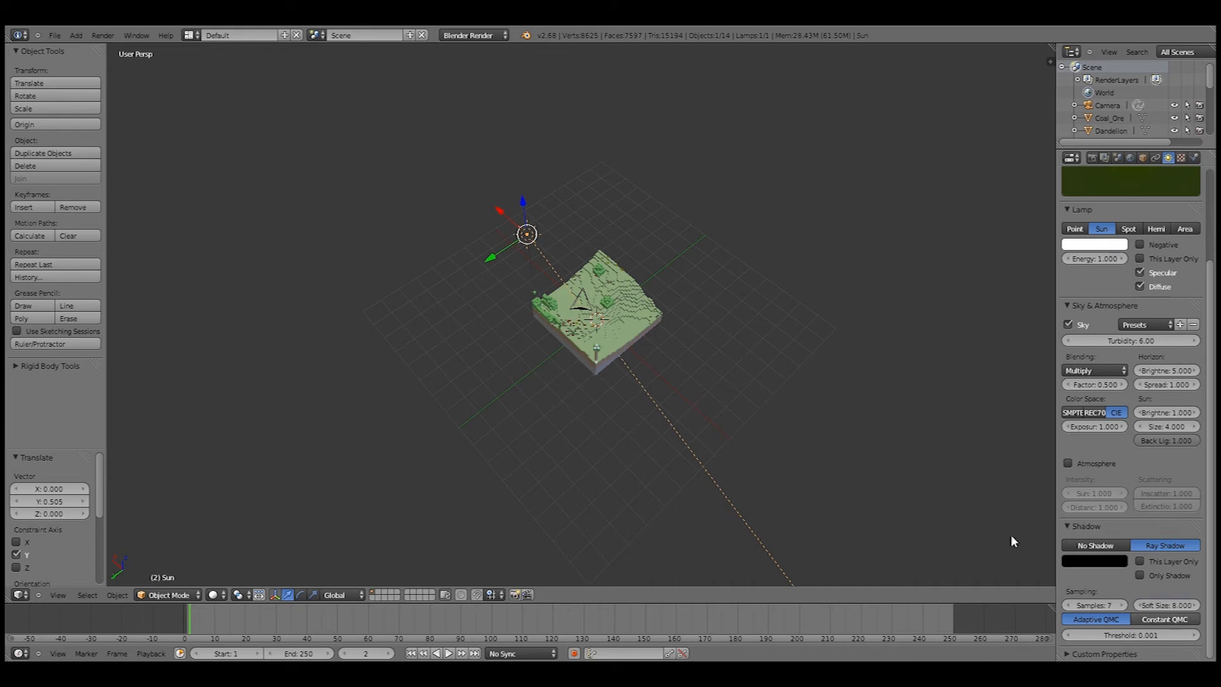
Step: Render the terrain with the softened ray shadows, inspect the image and close the render
middle_drag(776, 389, 633, 272)
key(F12)
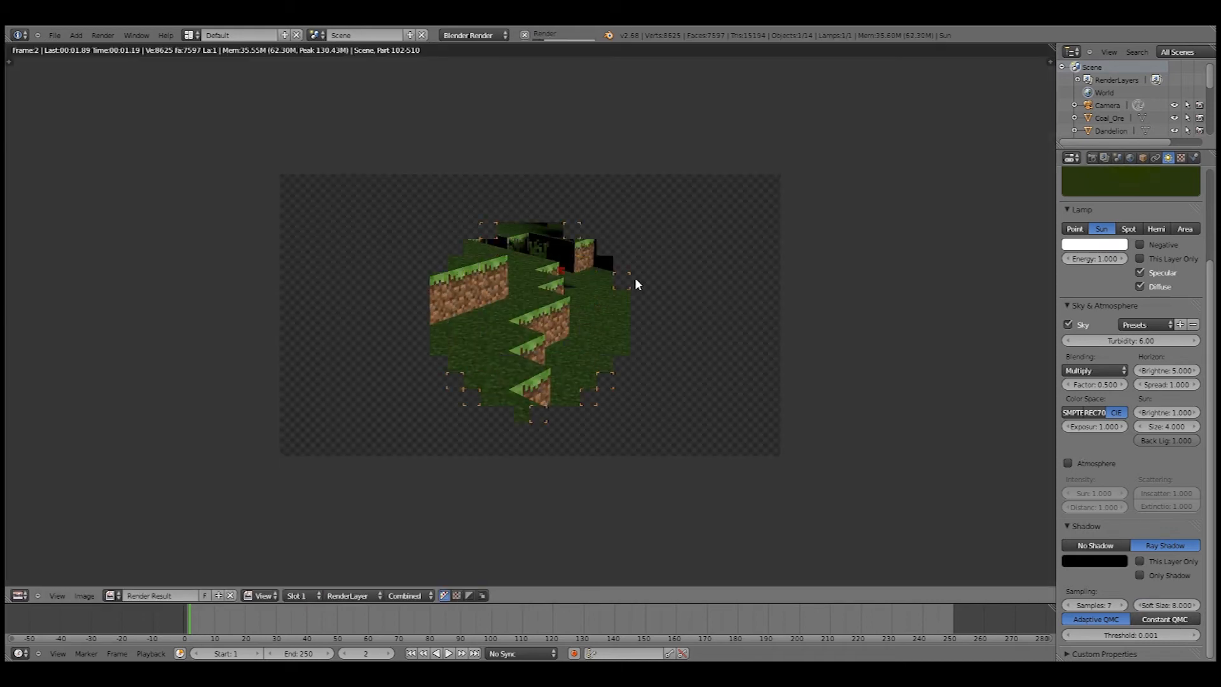
scroll(577, 285, down, 2)
scroll(552, 273, up, 1)
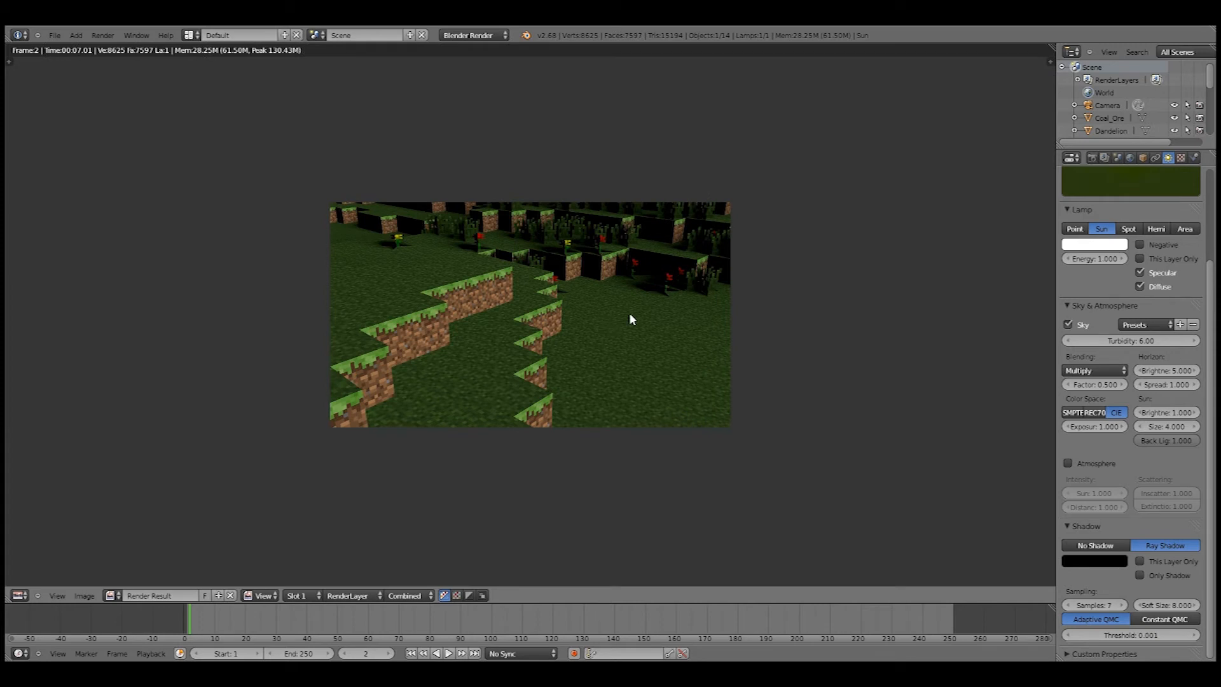
key(Escape)
Step: Set the world's horizon color to white and open the zenith color for editing
click(1131, 156)
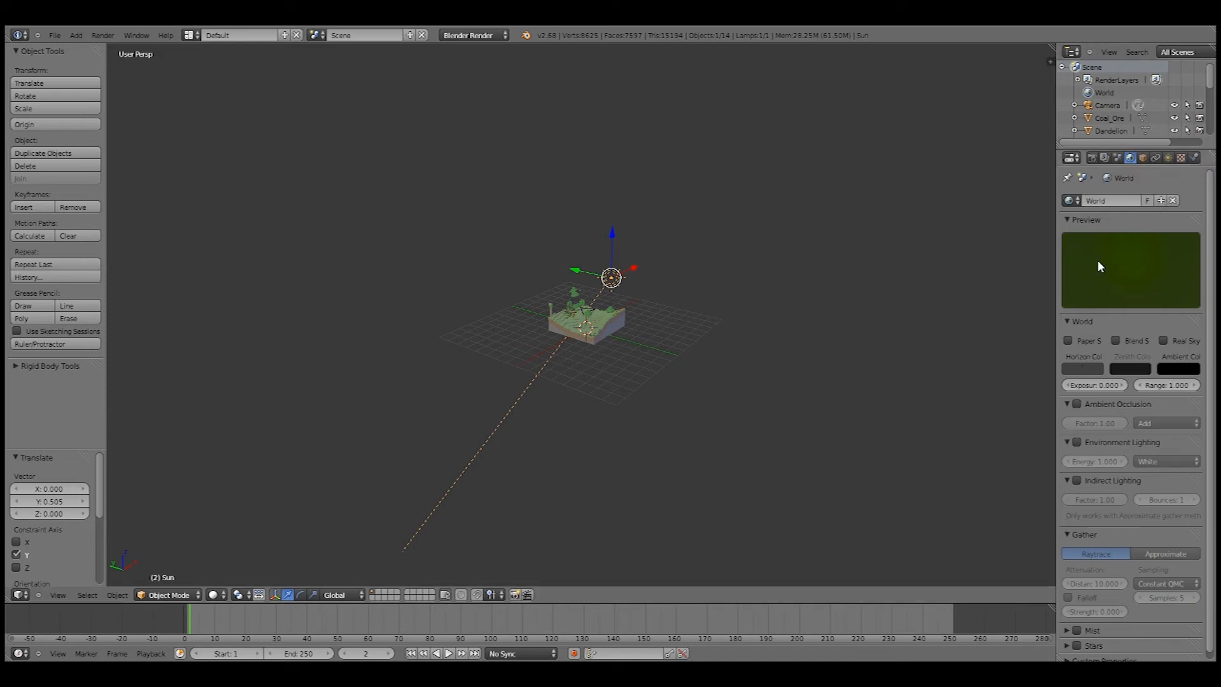
click(1084, 369)
drag(1094, 273, 1093, 201)
click(1130, 369)
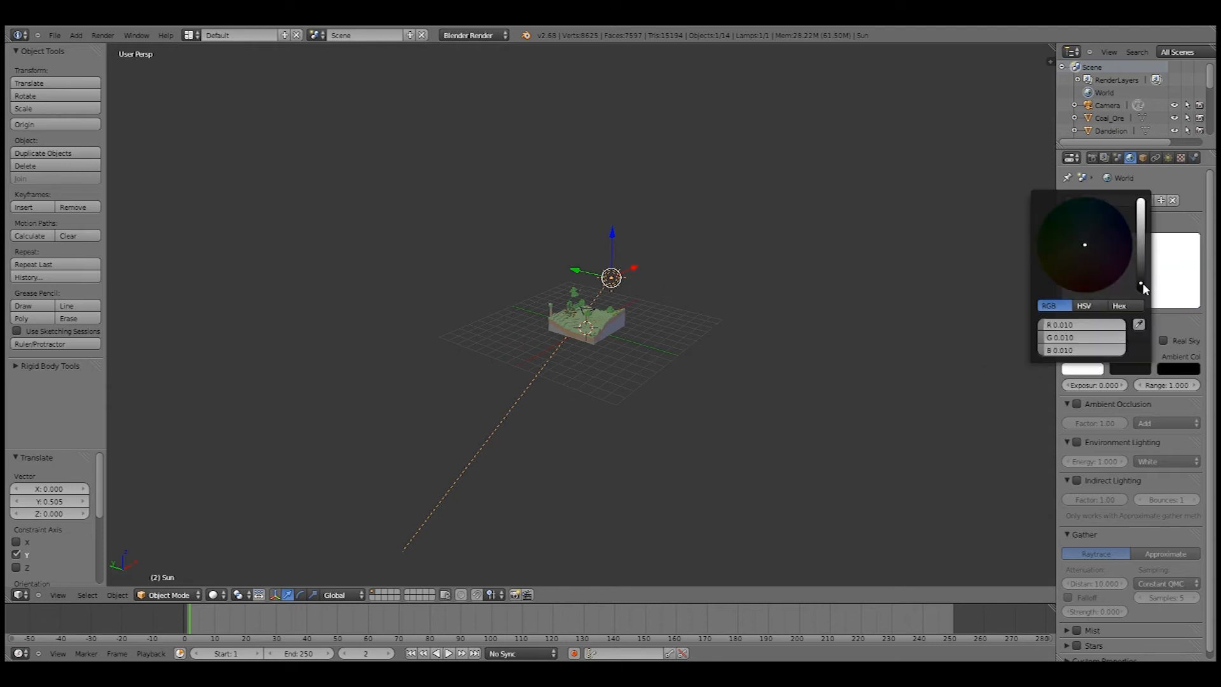
Step: Enable Ambient Occlusion for the world and set its blend mode to Multiply
click(1076, 404)
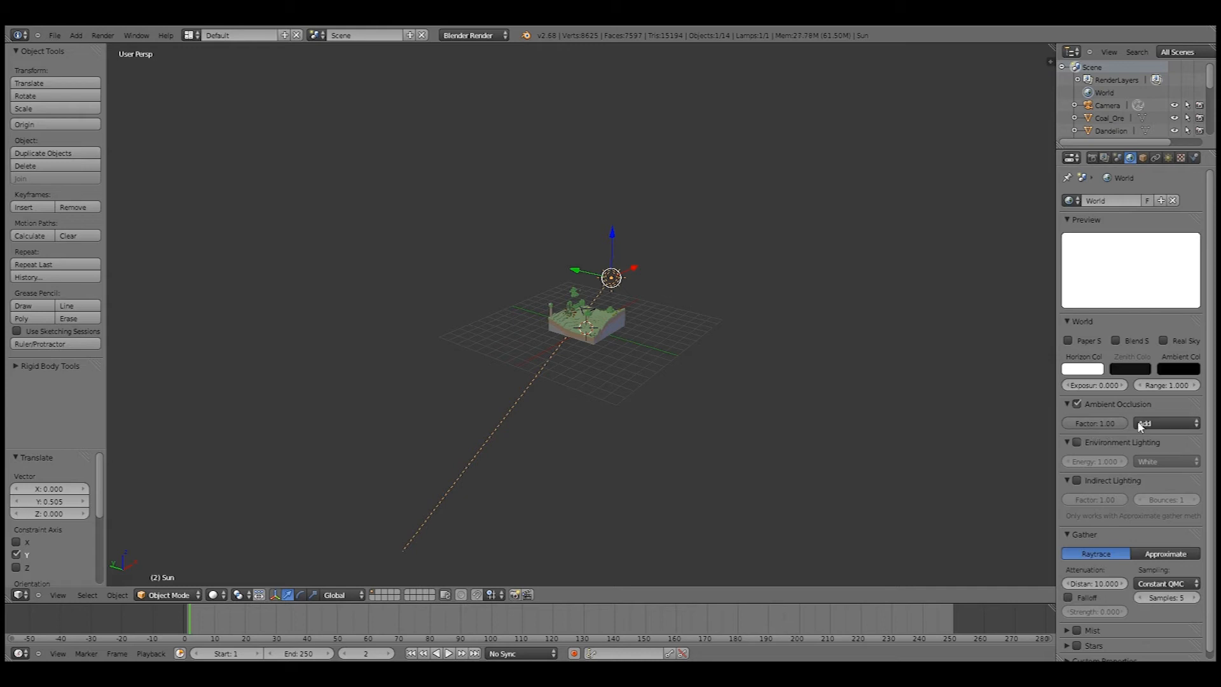
click(1165, 422)
click(1163, 412)
Step: Enable the world's Environment Lighting and set its energy to 0.1
click(1076, 442)
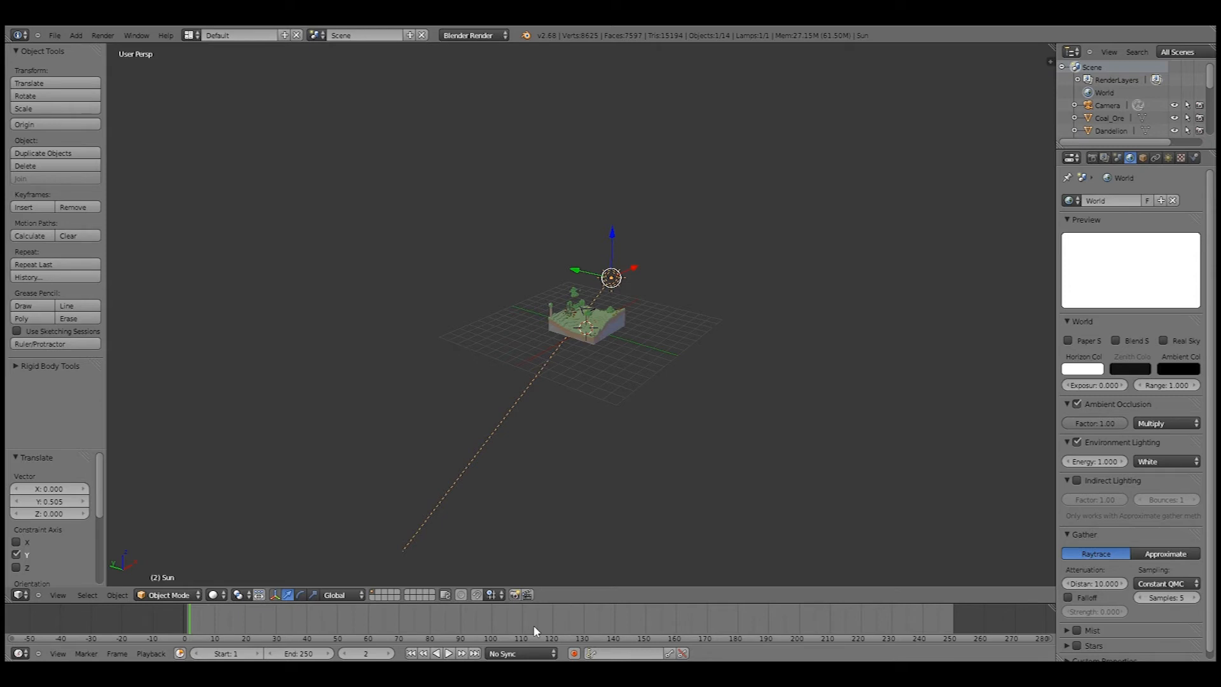
click(1101, 462)
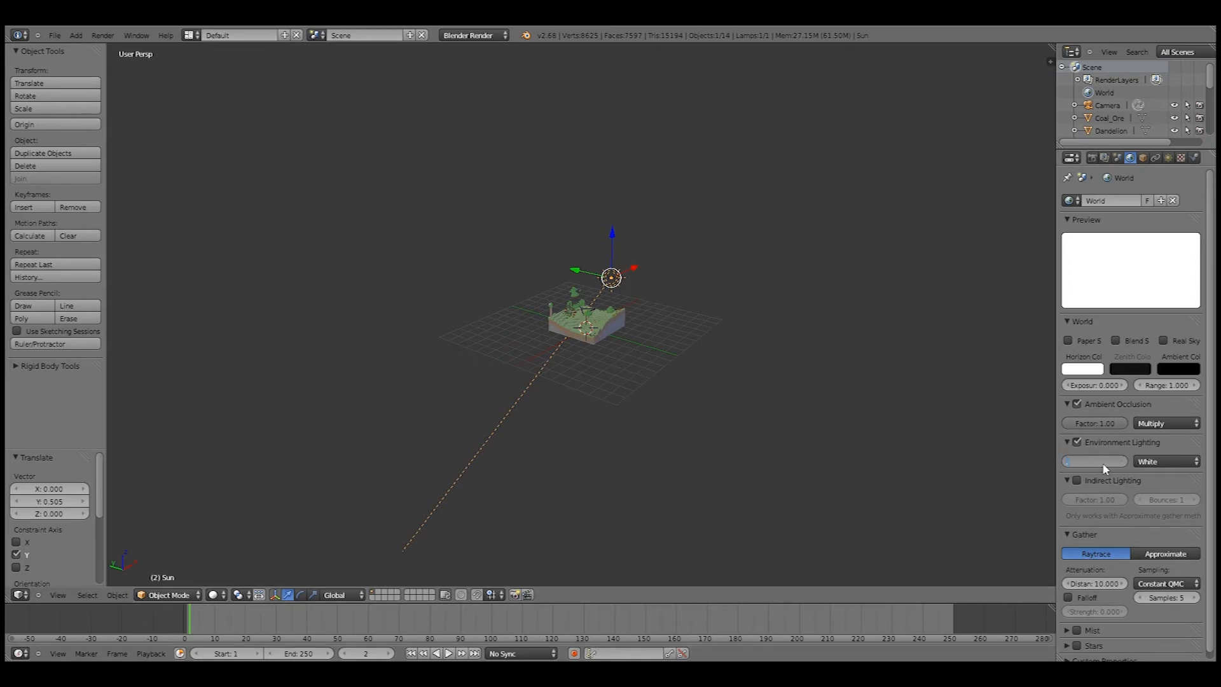
text(0.1)
key(Return)
Step: Set the world's gather distance to 0.5 and samples to 8, and enable Falloff with a strength of 0.3
scroll(1066, 490, down, 1)
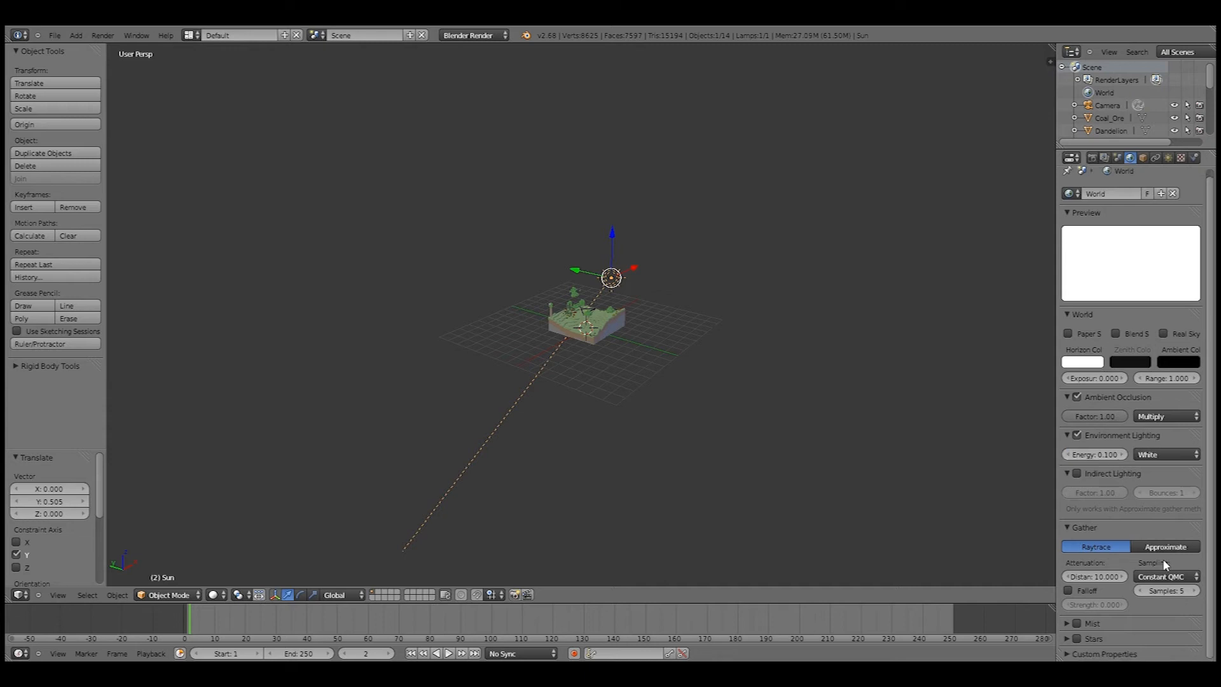
click(1092, 577)
key(BackSpace)
text(0.5)
key(Return)
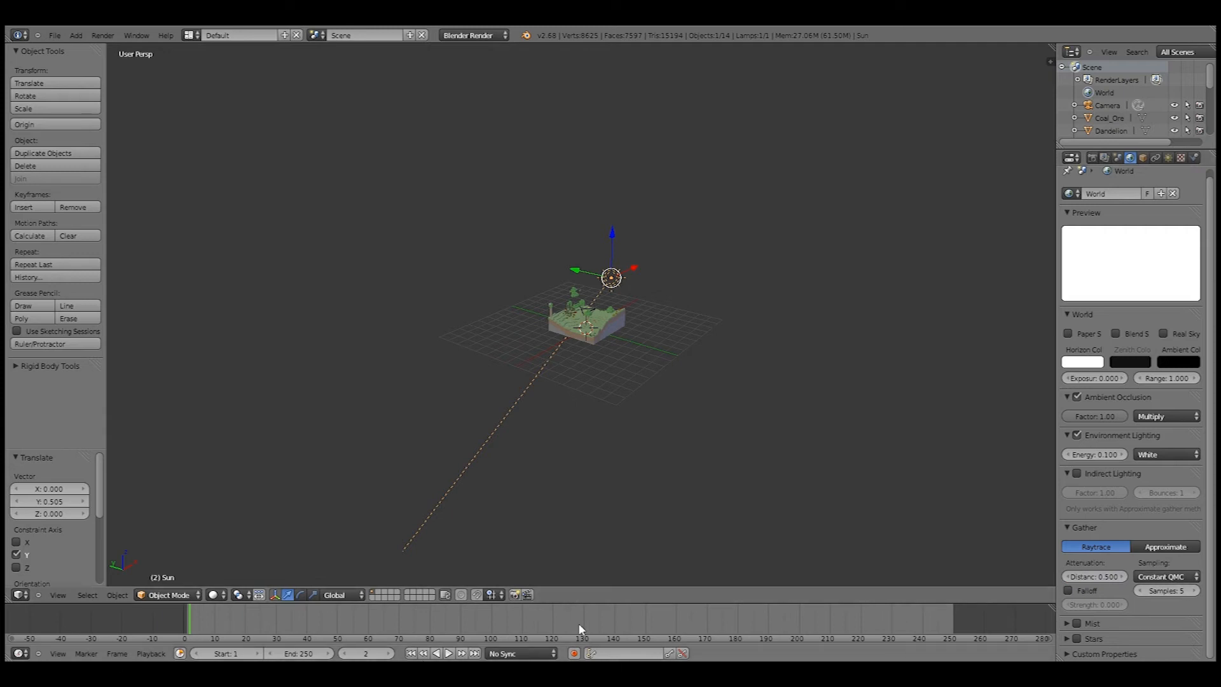
click(1196, 591)
click(1197, 591)
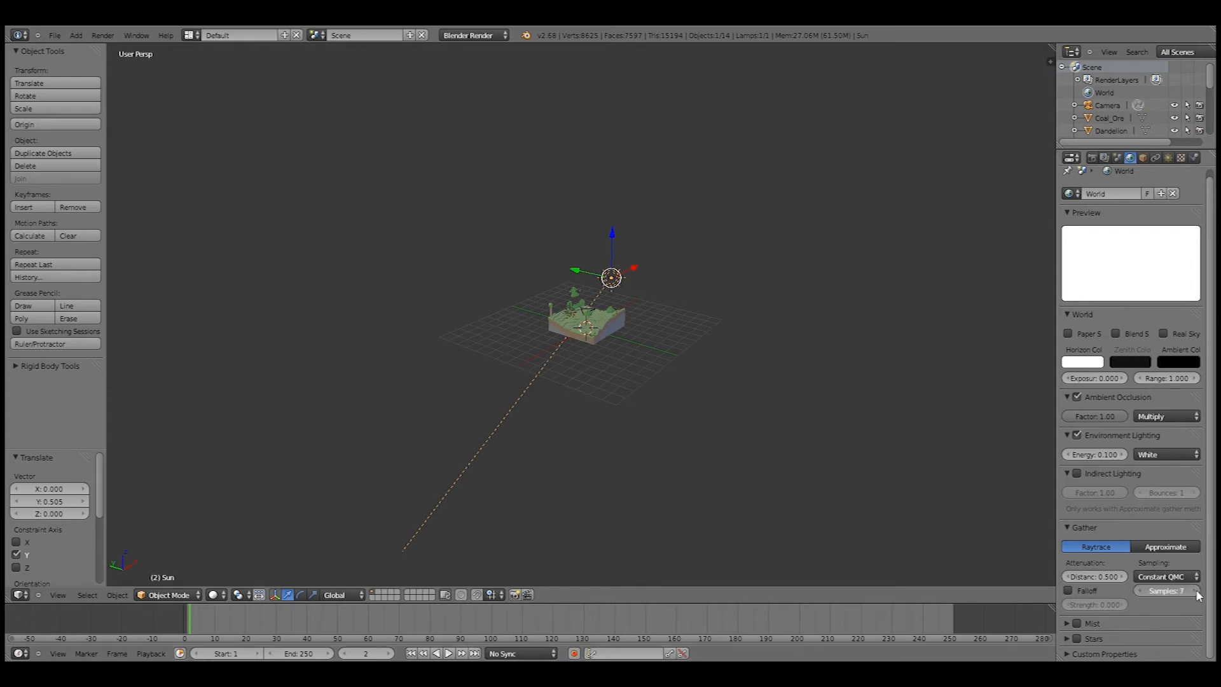
click(1063, 590)
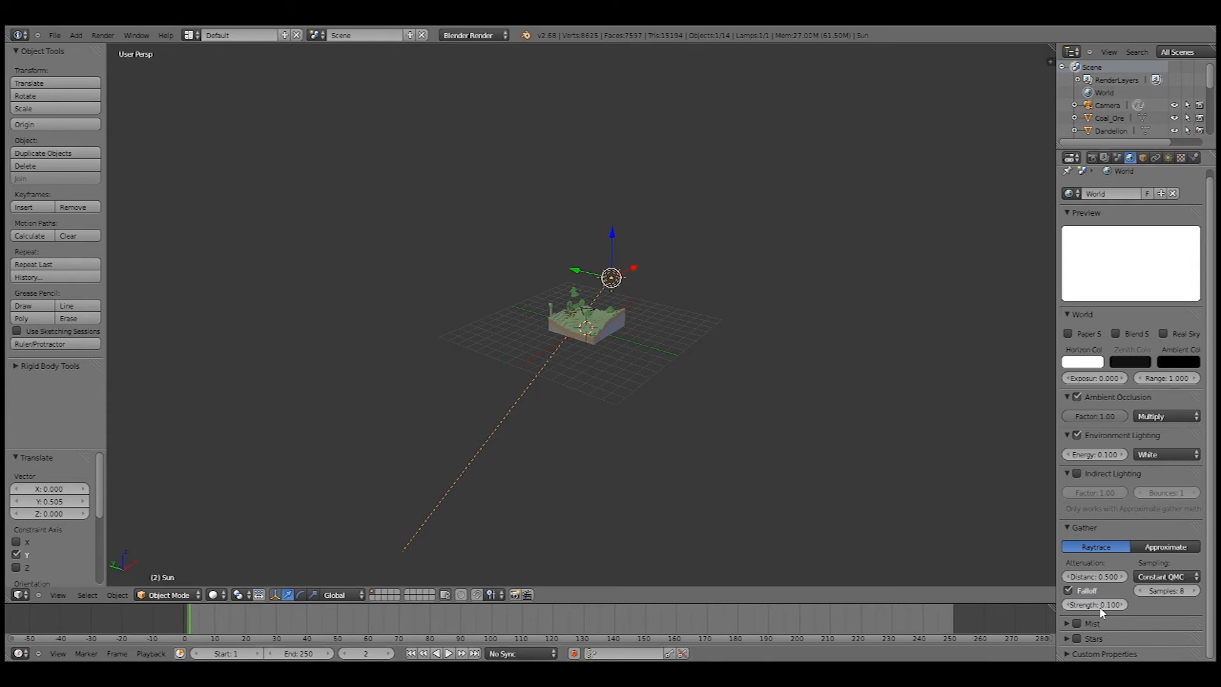
click(1124, 605)
click(1068, 624)
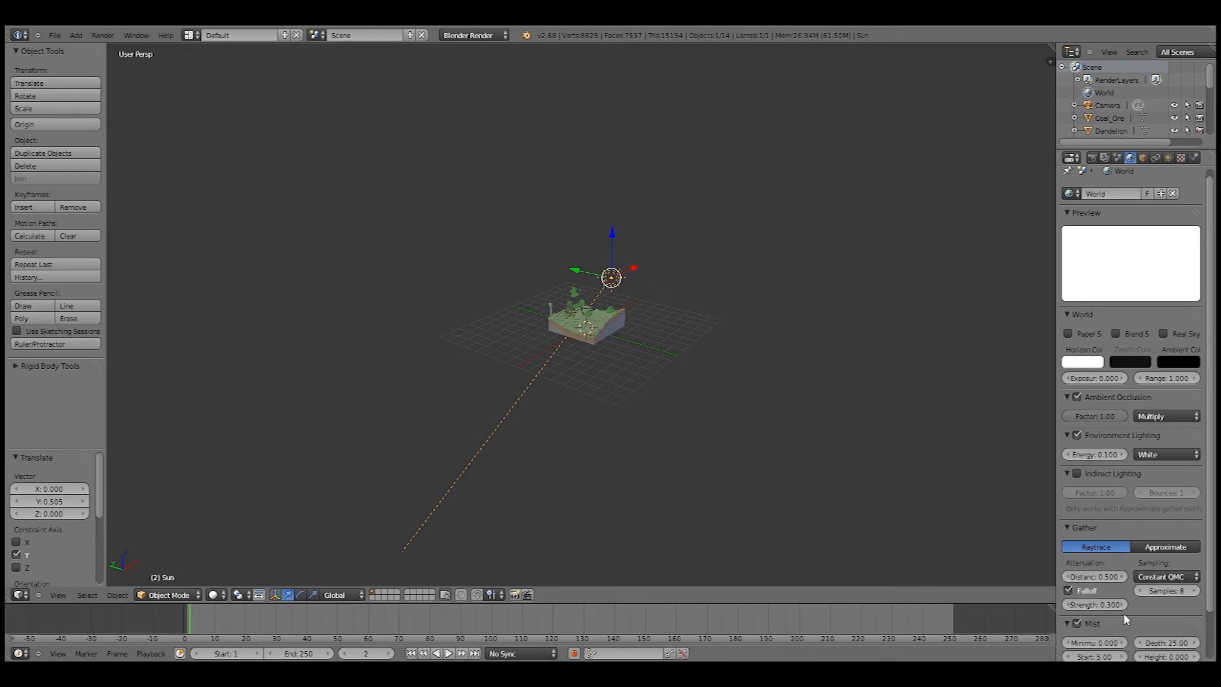
scroll(1124, 613, down, 2)
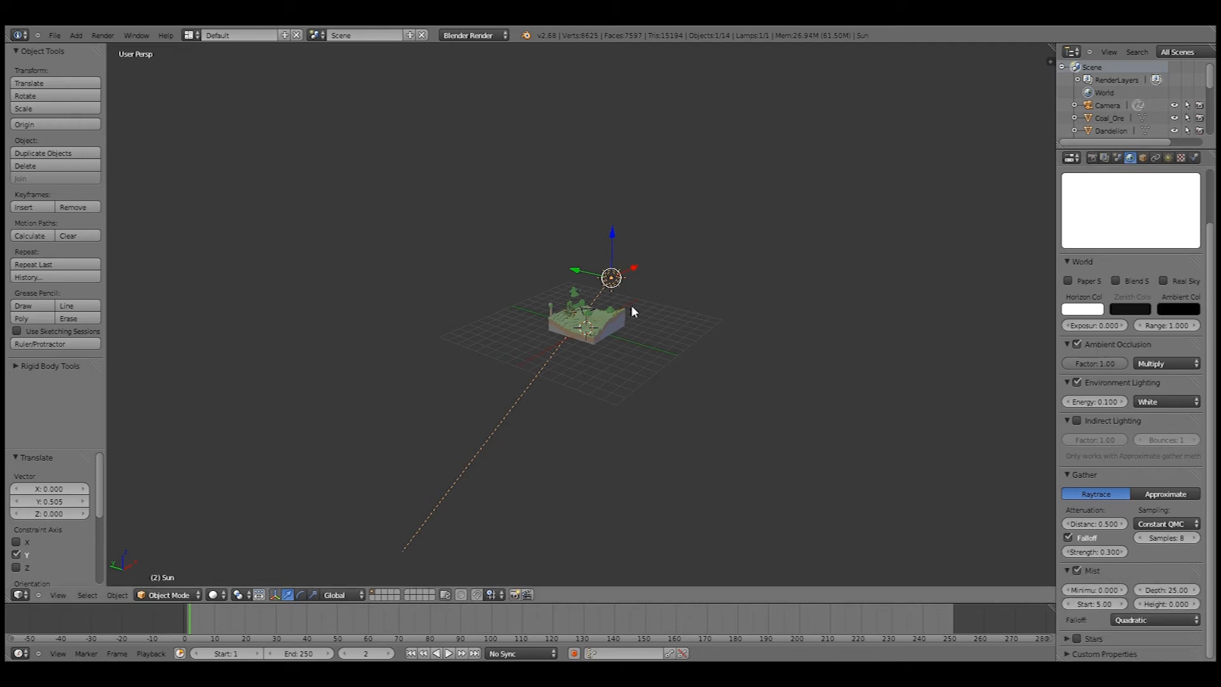
key(KP_0)
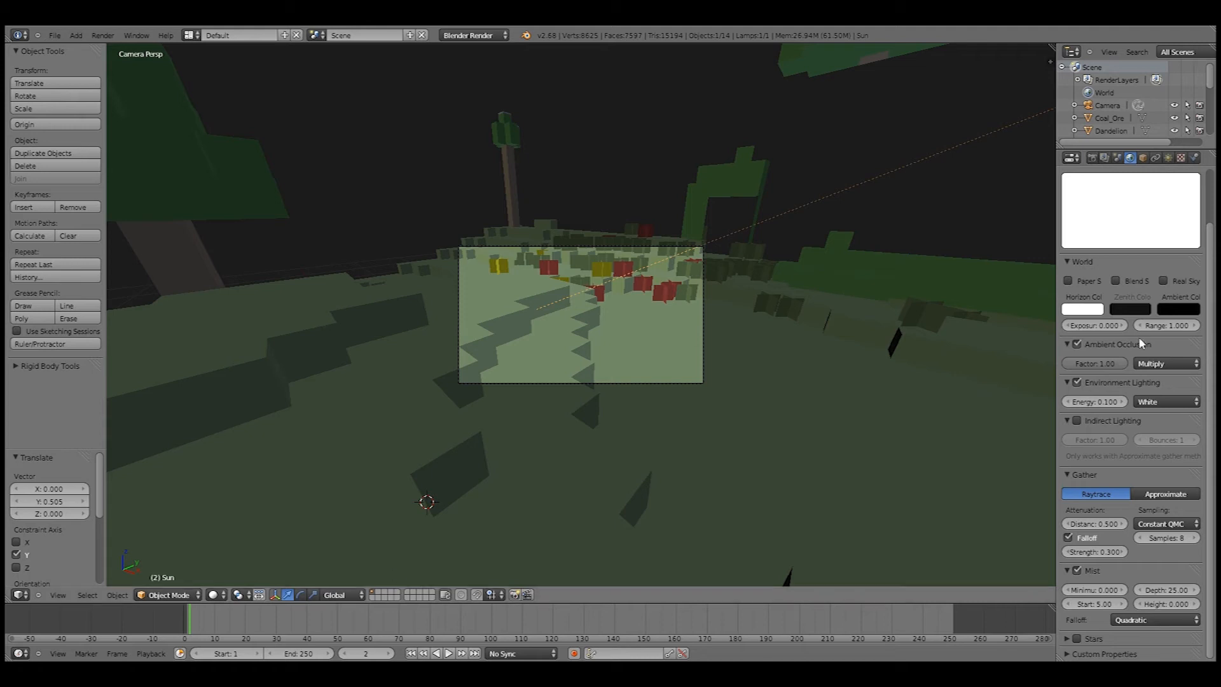
click(1069, 571)
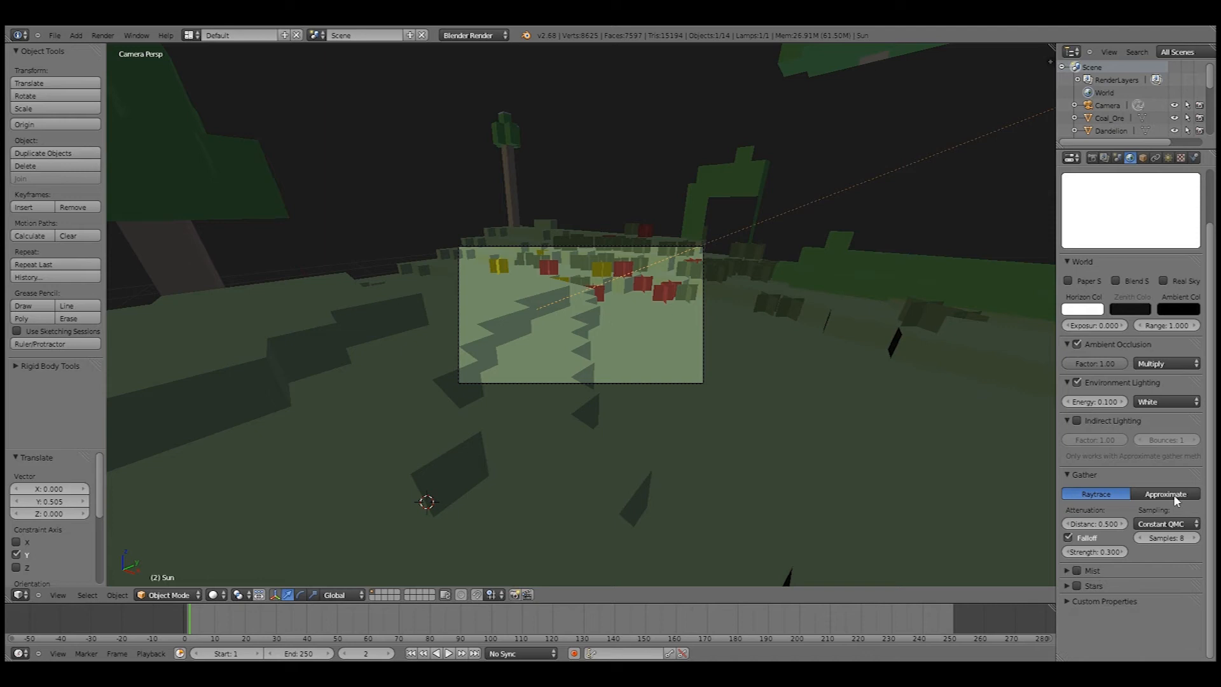
Step: Render the camera view with ambient occlusion and environment lighting, inspect the image and close the render
scroll(758, 310, up, 5)
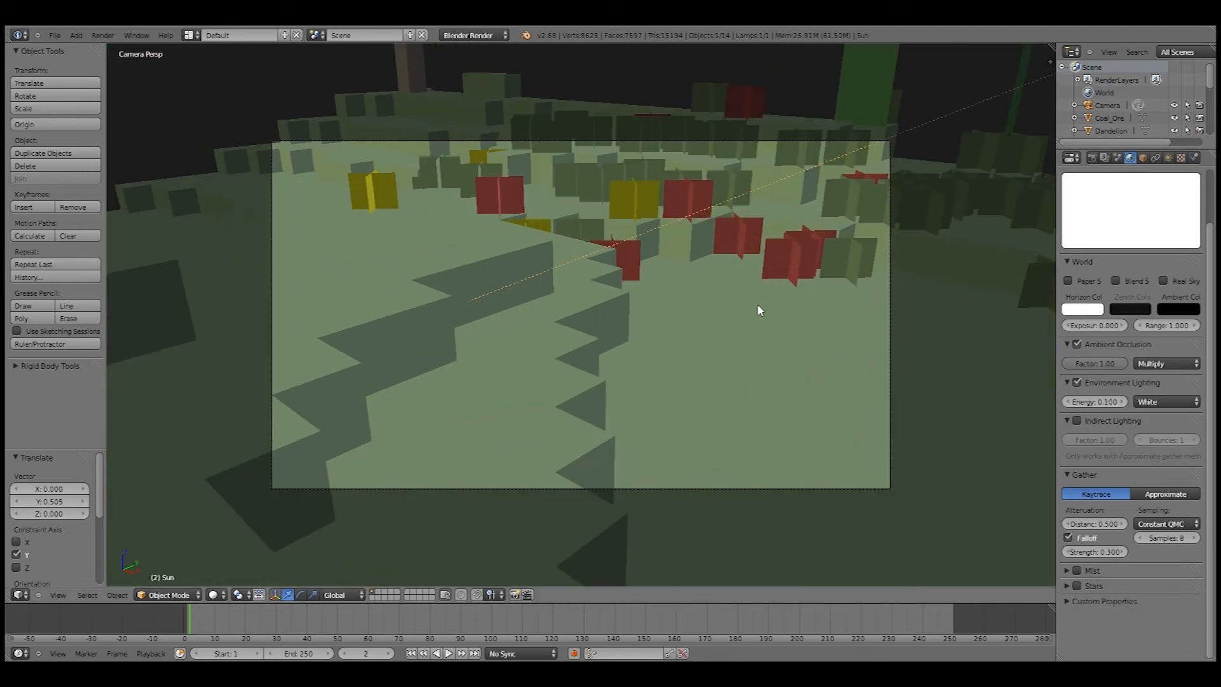
key(F12)
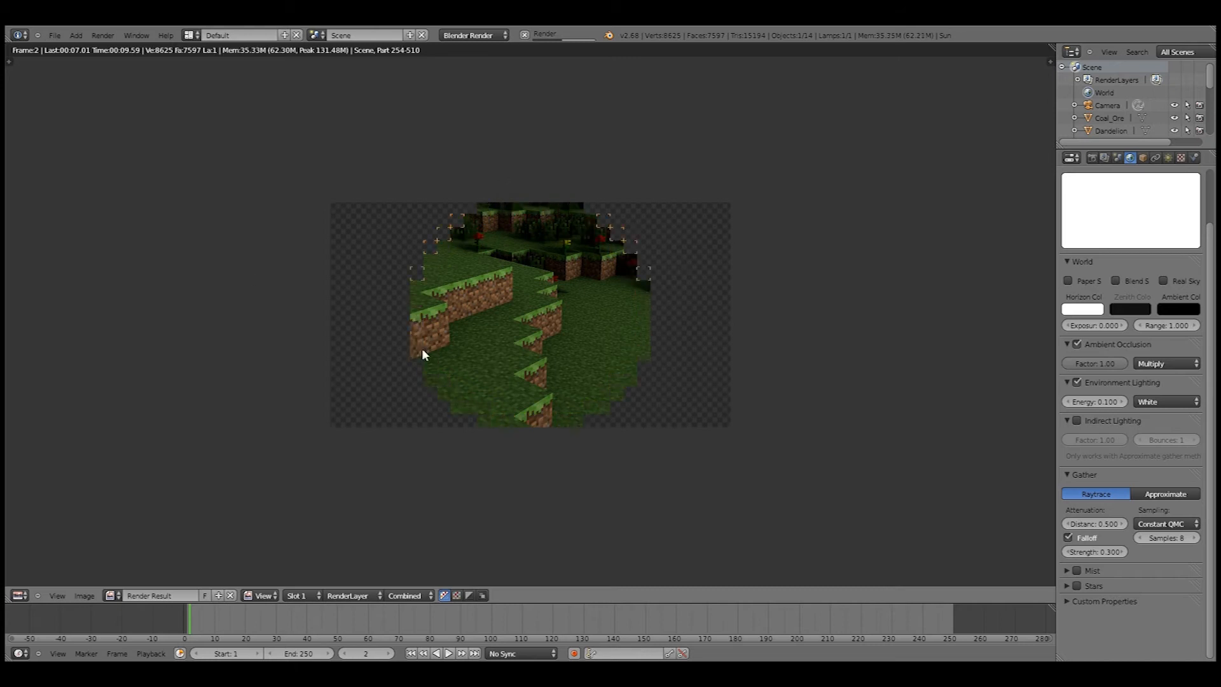
scroll(460, 395, up, 3)
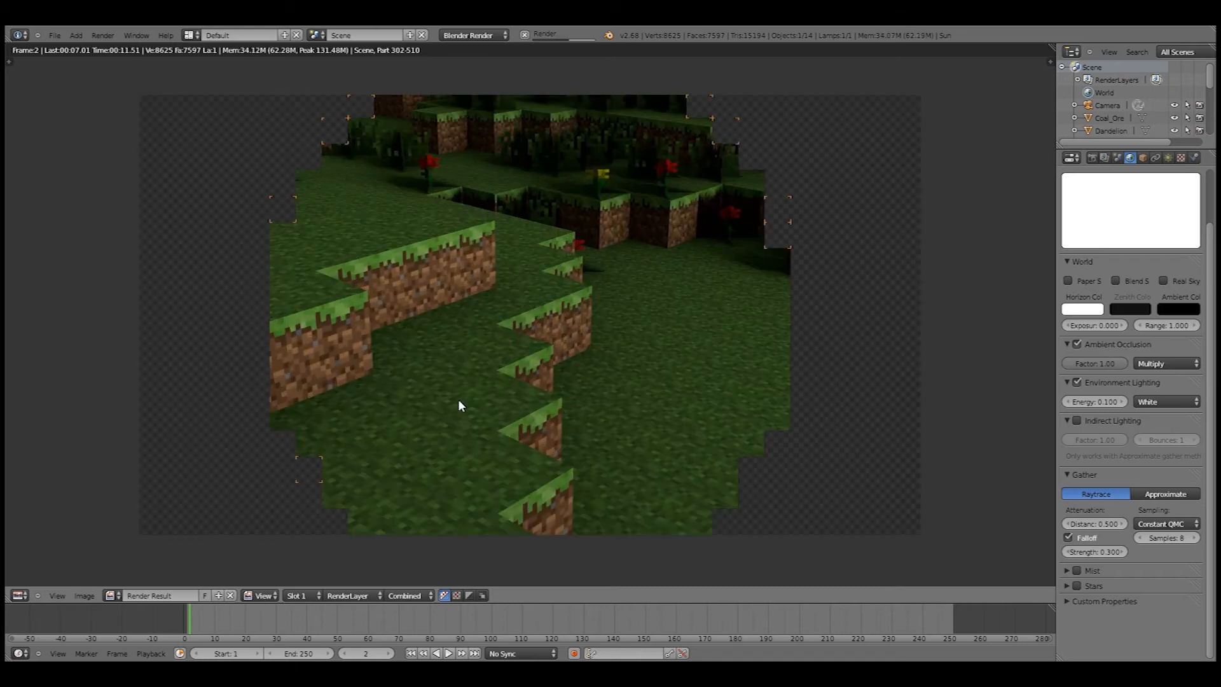
scroll(445, 413, up, 1)
scroll(433, 431, down, 2)
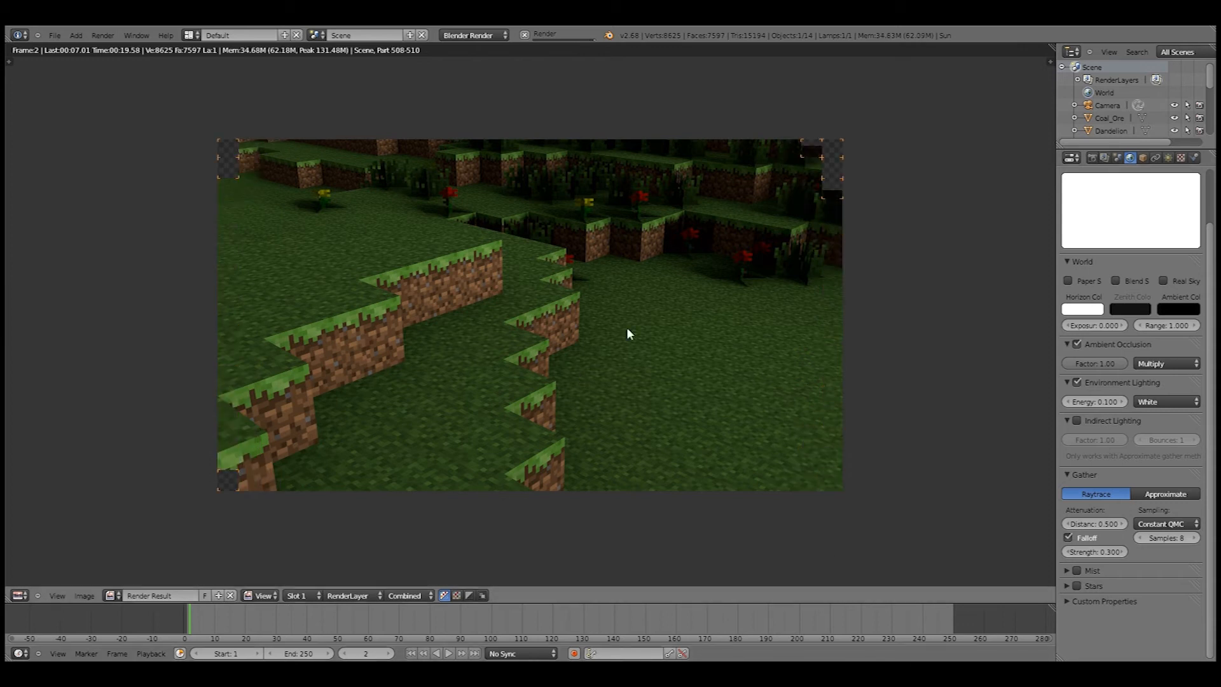
key(Escape)
Step: Change the environment lighting color to Sky Texture, start a test render and close it
click(1152, 401)
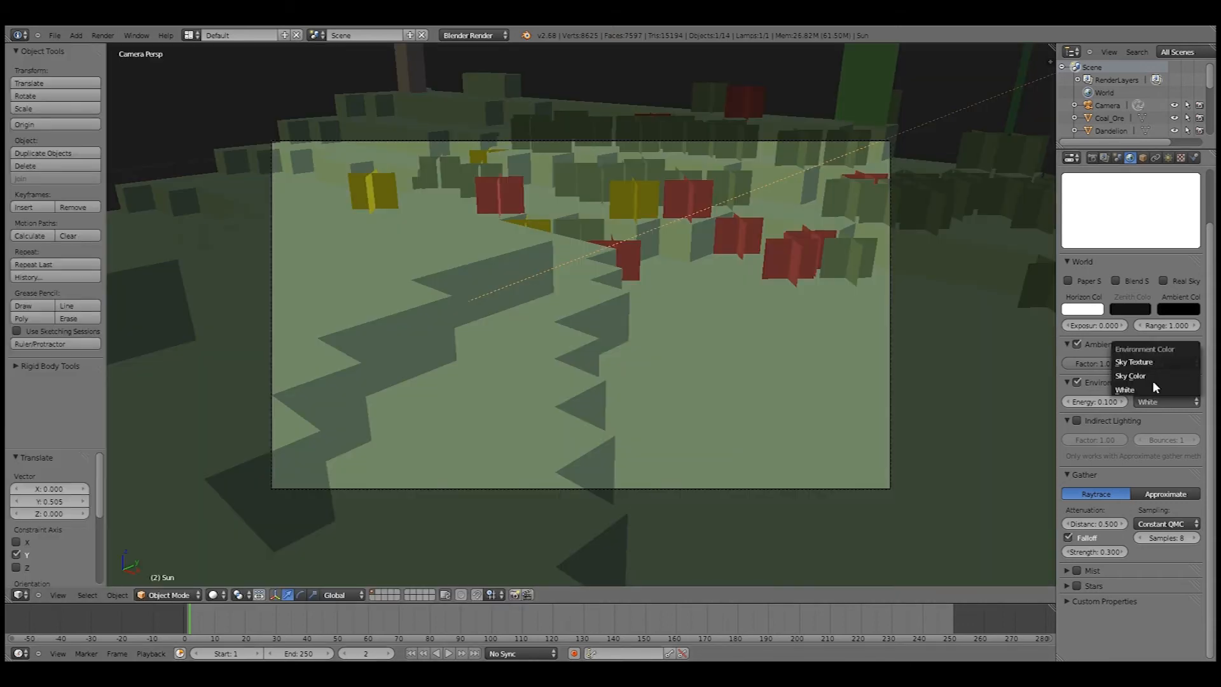
click(1152, 362)
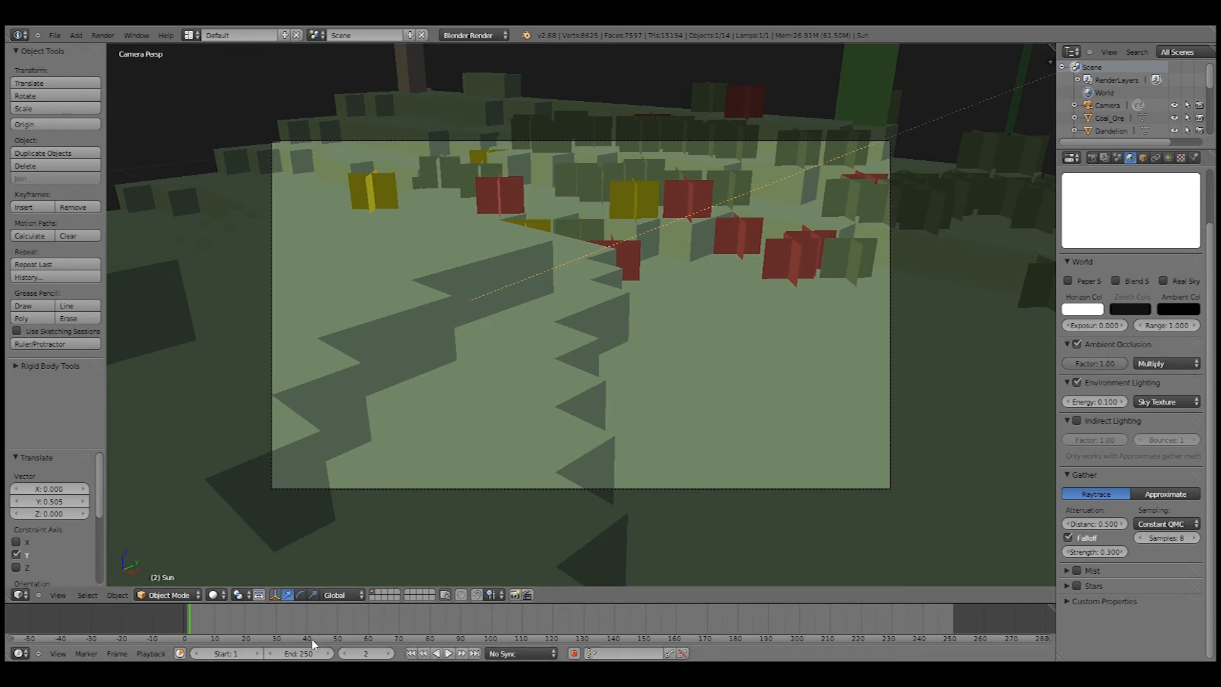
key(F12)
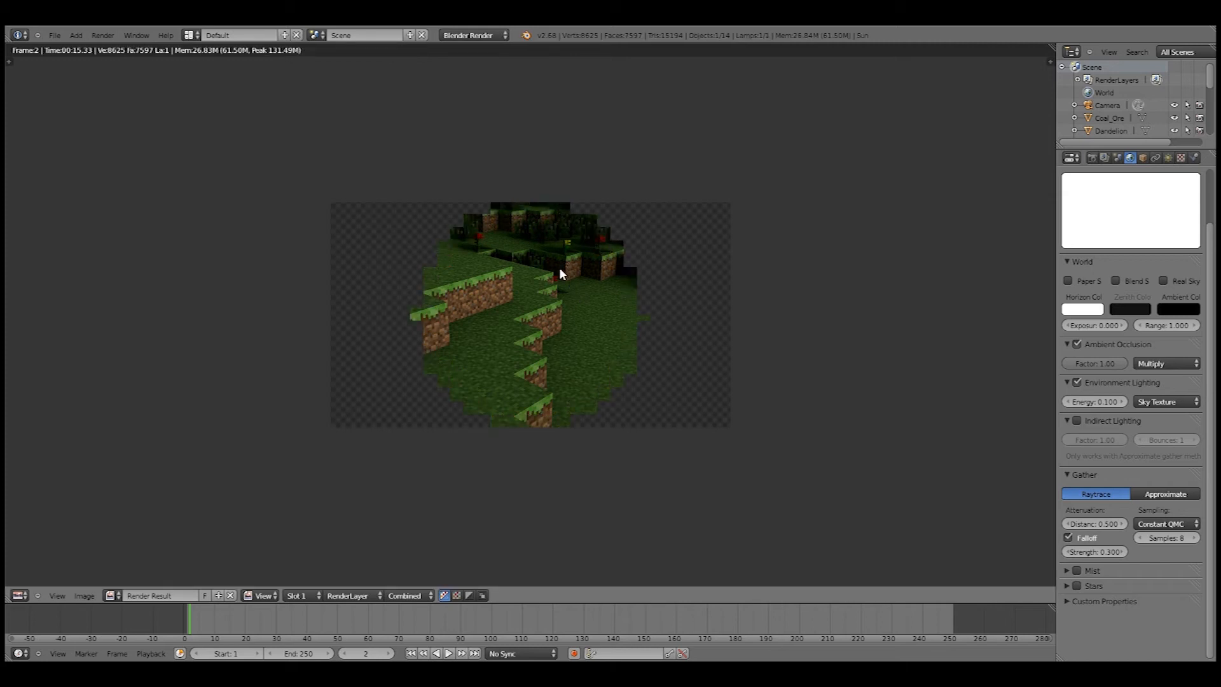
key(Escape)
Step: Move the Sun lamp about -1.41 units along the X axis
mouse_move(724, 243)
middle_down()
mouse_move(812, 237)
mouse_move(727, 246)
middle_up()
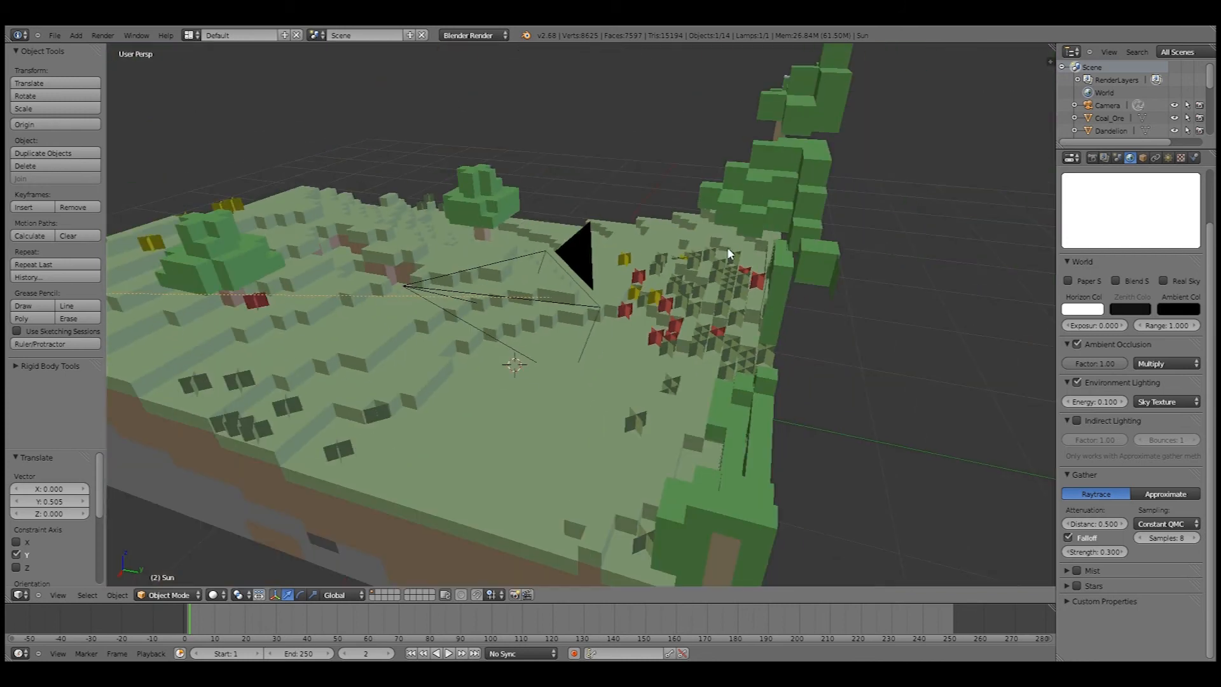
scroll(297, 307, down, 8)
middle_drag(500, 315, 759, 191)
drag(759, 191, 712, 198)
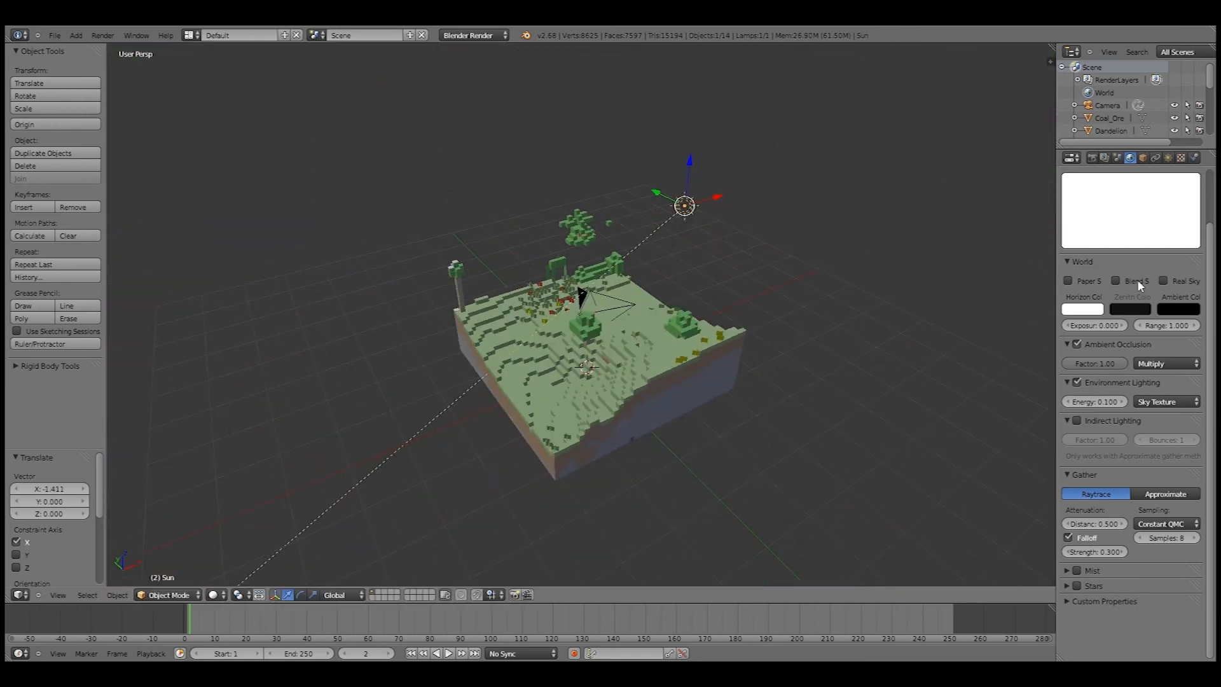
Step: Set the Sun lamp's energy to 5, start a test render and close it
click(1169, 158)
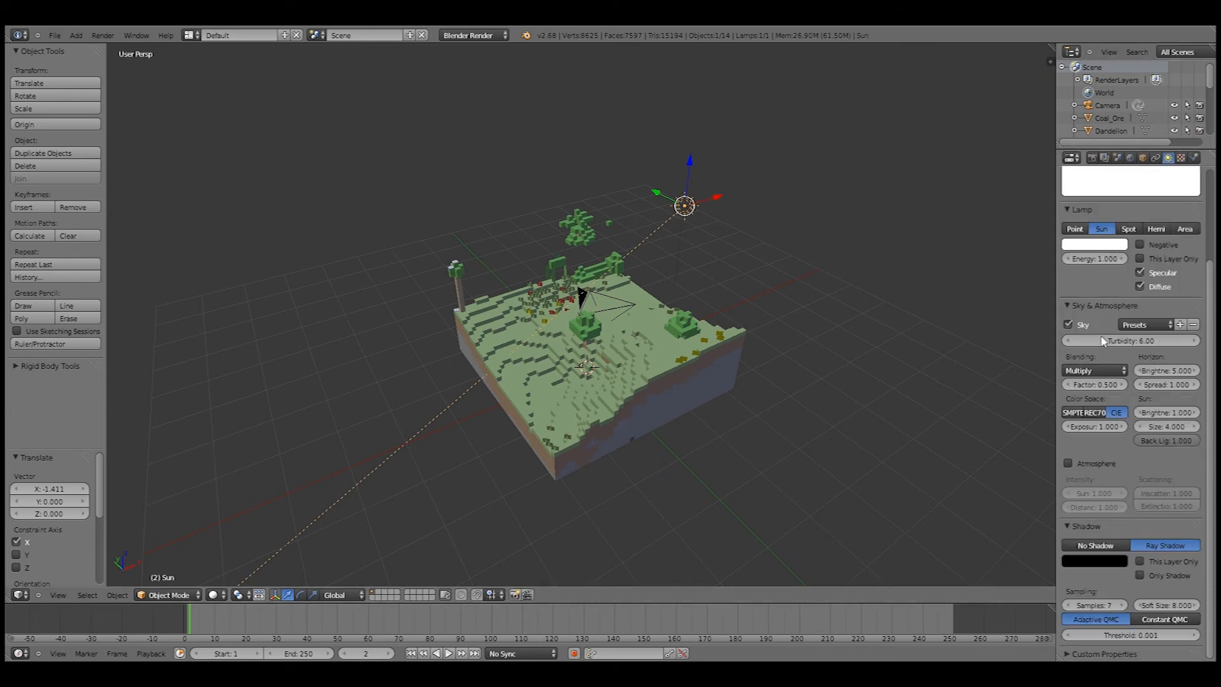
scroll(1112, 353, up, 4)
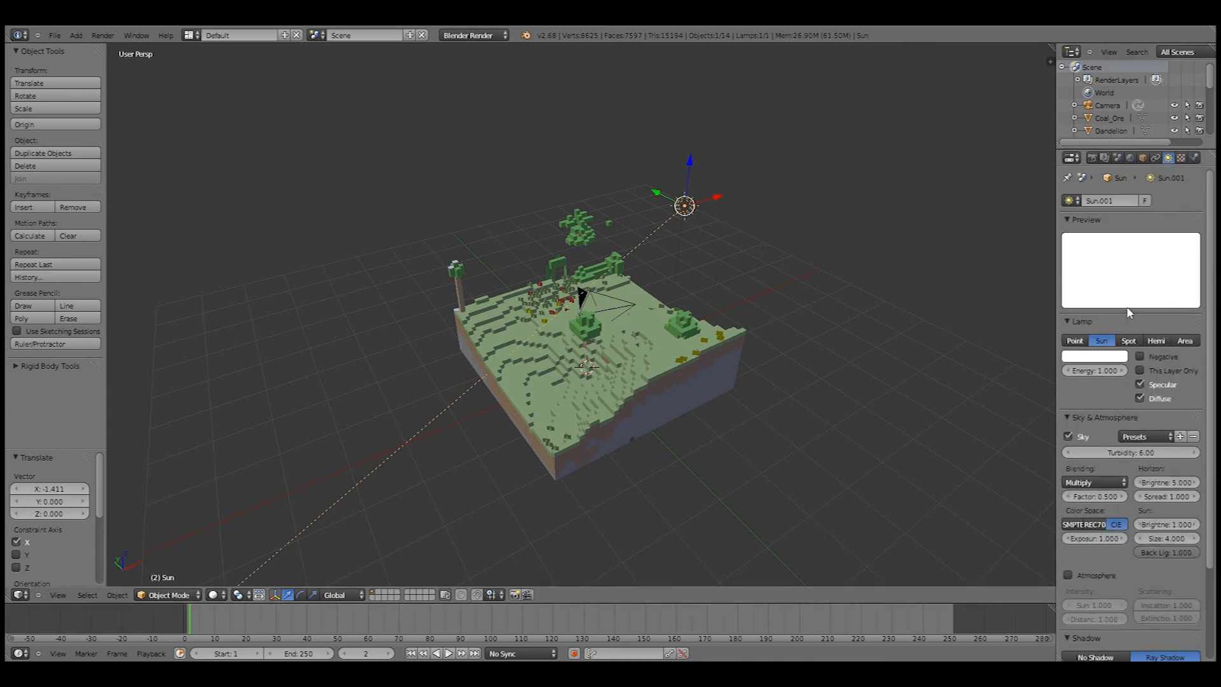
click(1104, 372)
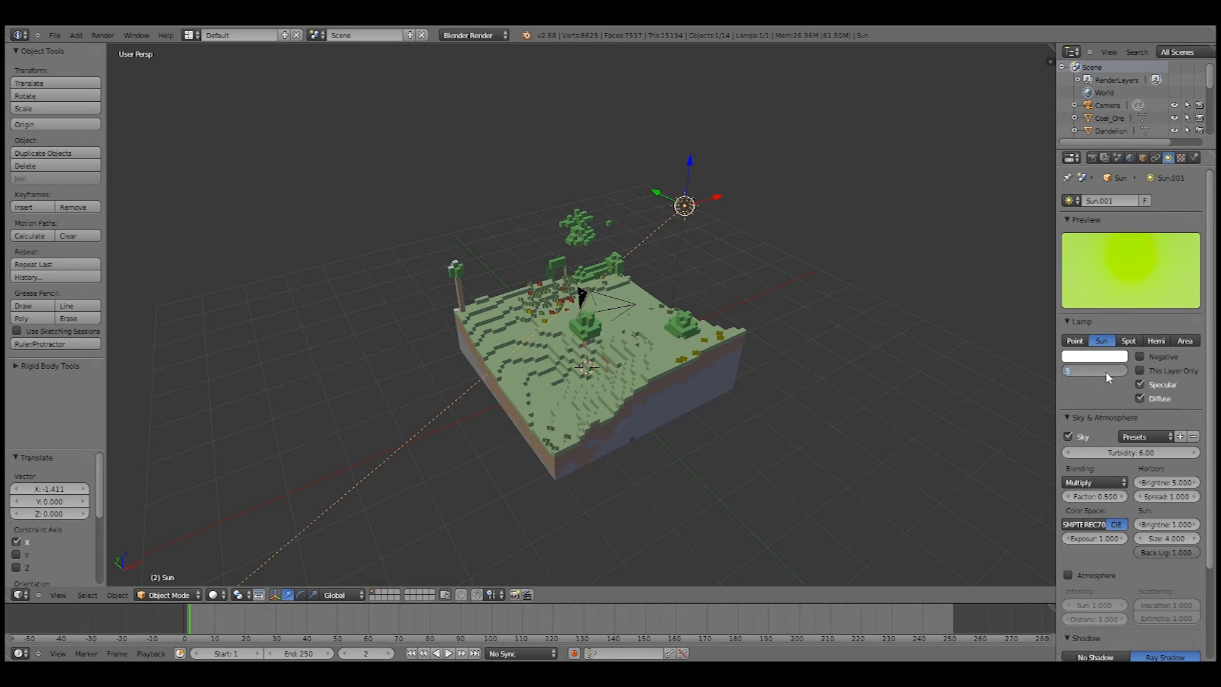
text(5)
key(Return)
key(F12)
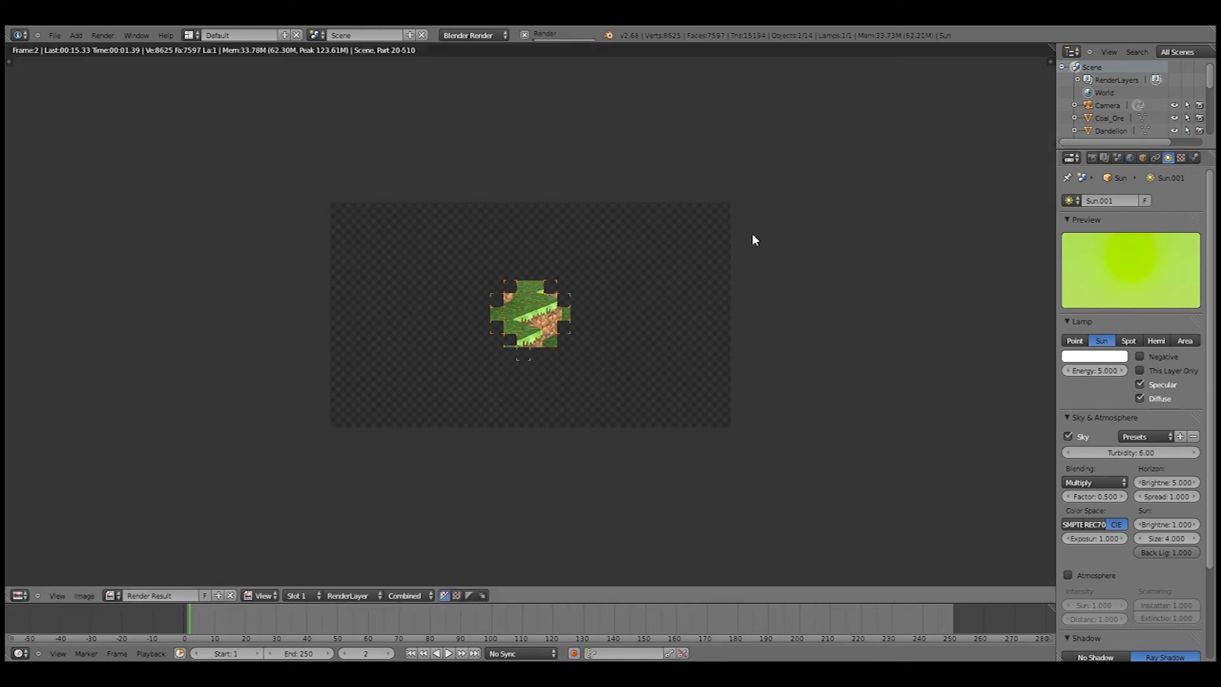
key(Escape)
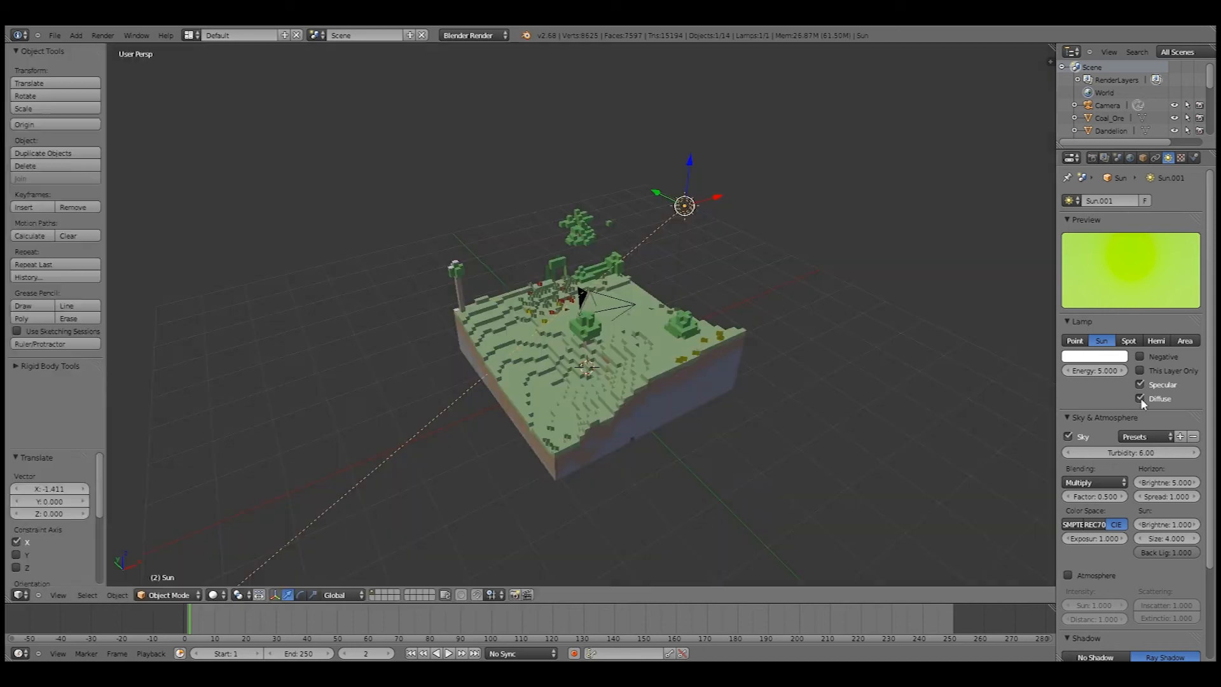
Step: Set the Sun lamp's energy to 3, render the terrain and inspect the image
click(1103, 369)
key(BackSpace)
text(3)
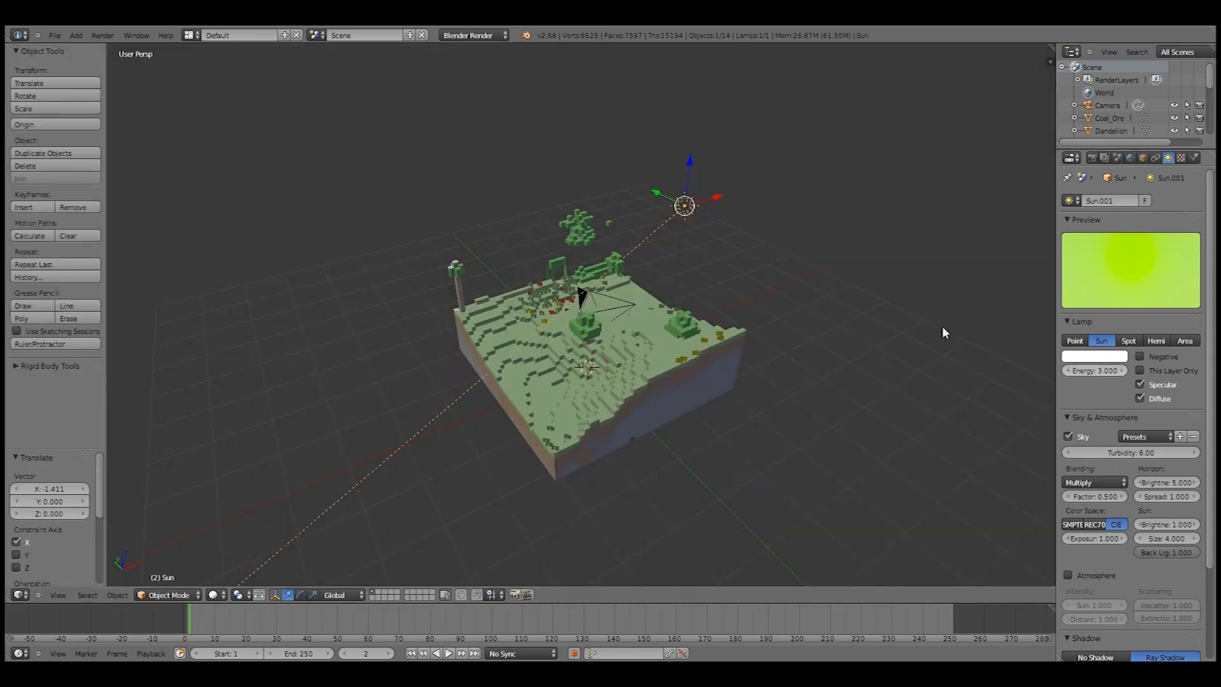
key(Return)
key(F12)
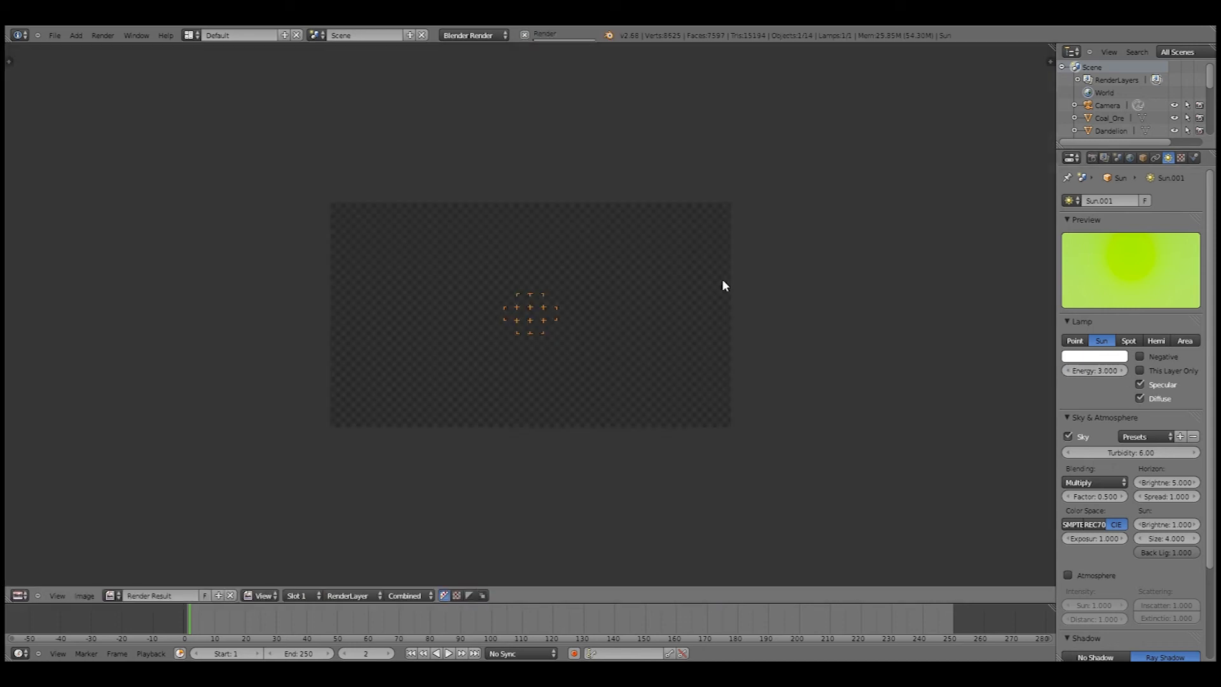
scroll(685, 280, down, 1)
scroll(684, 280, up, 3)
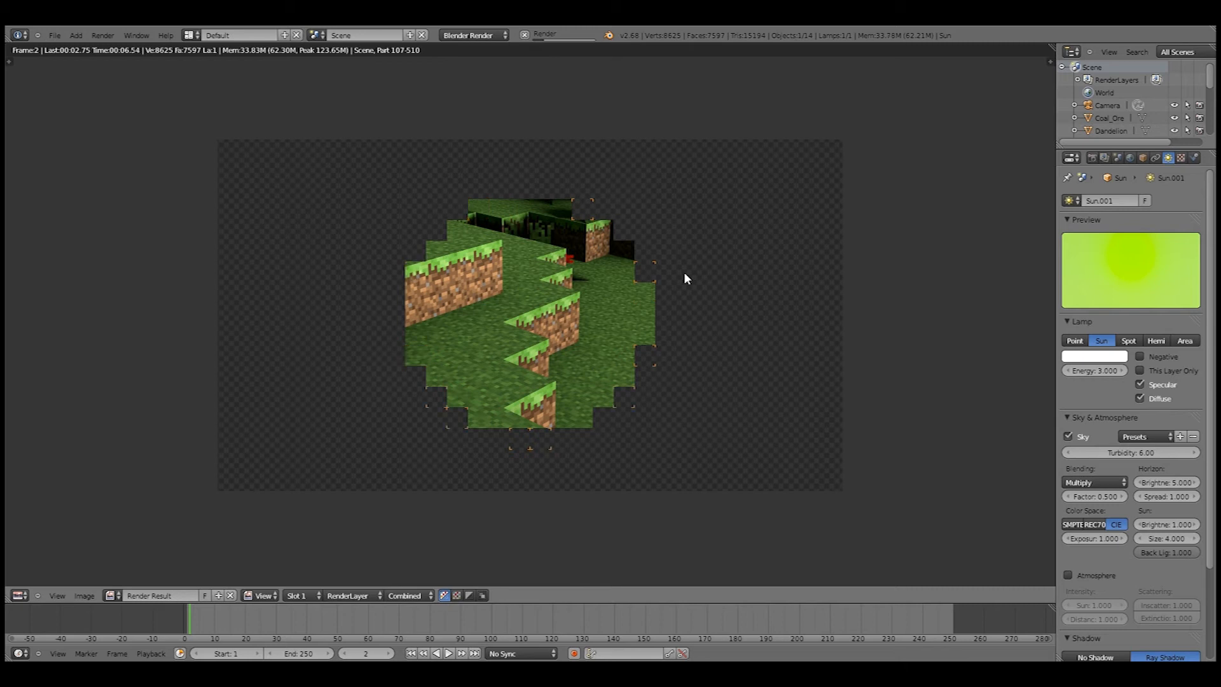
scroll(685, 278, down, 1)
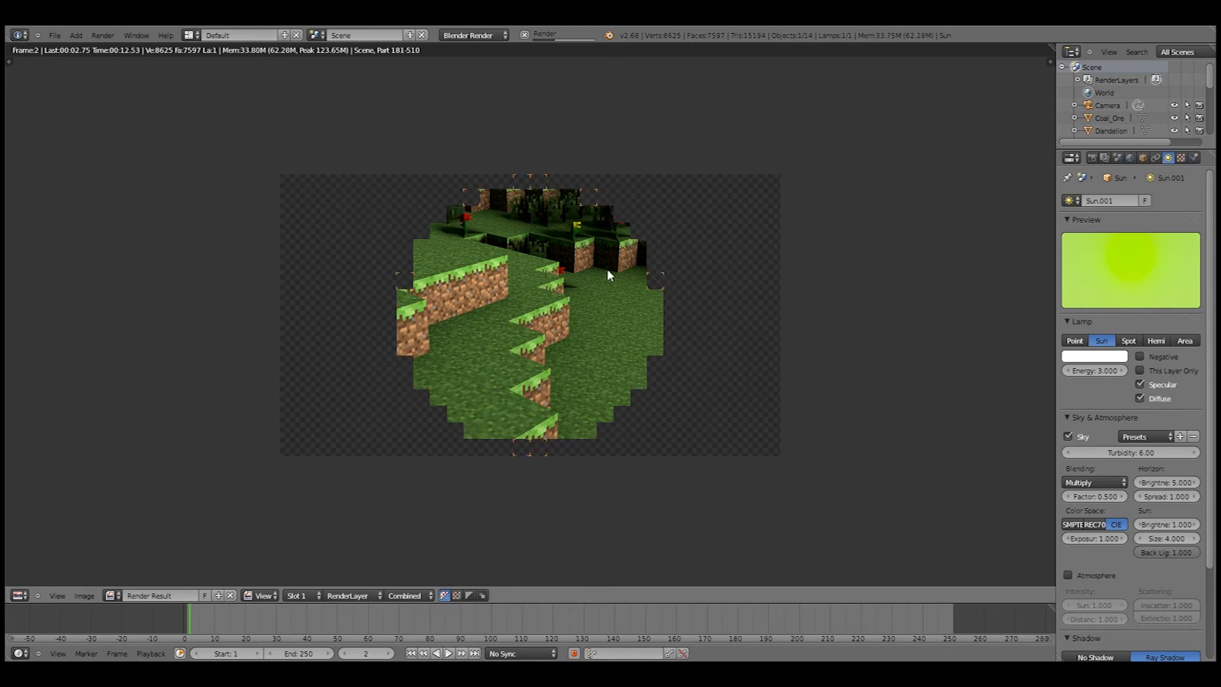
Step: Close the running render and raise the Sun lamp about 1.82 units along the Z axis
click(590, 240)
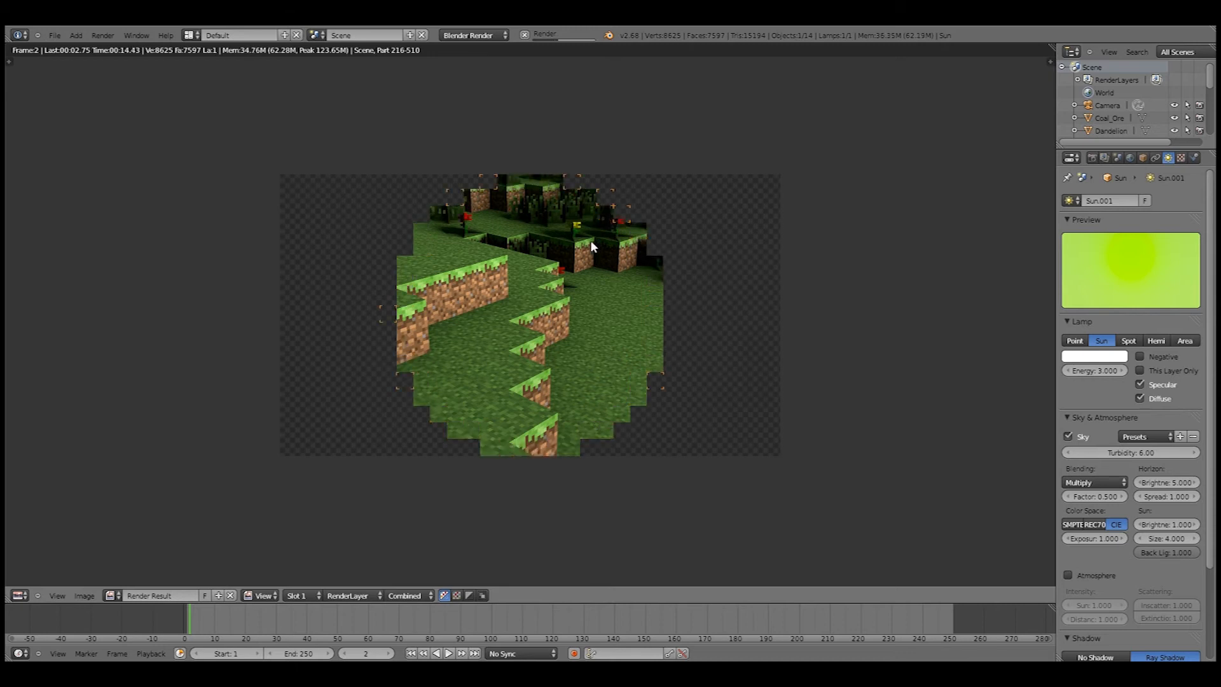
key(Escape)
middle_drag(818, 208, 846, 252)
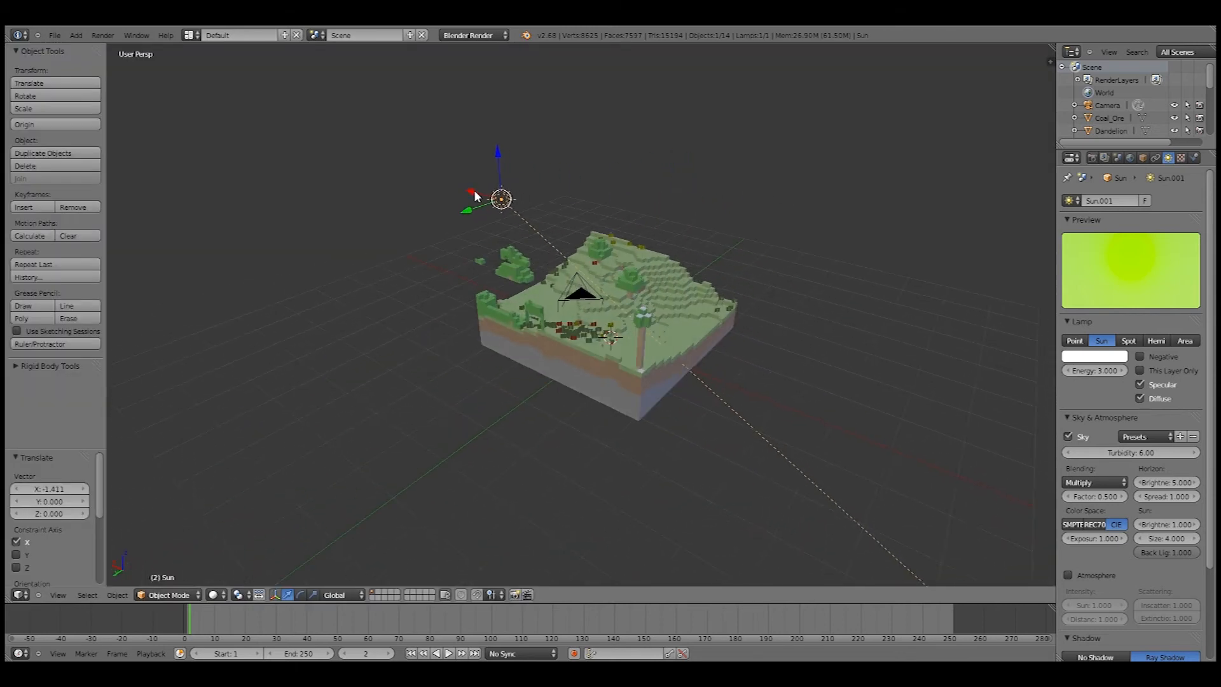
drag(475, 192, 540, 75)
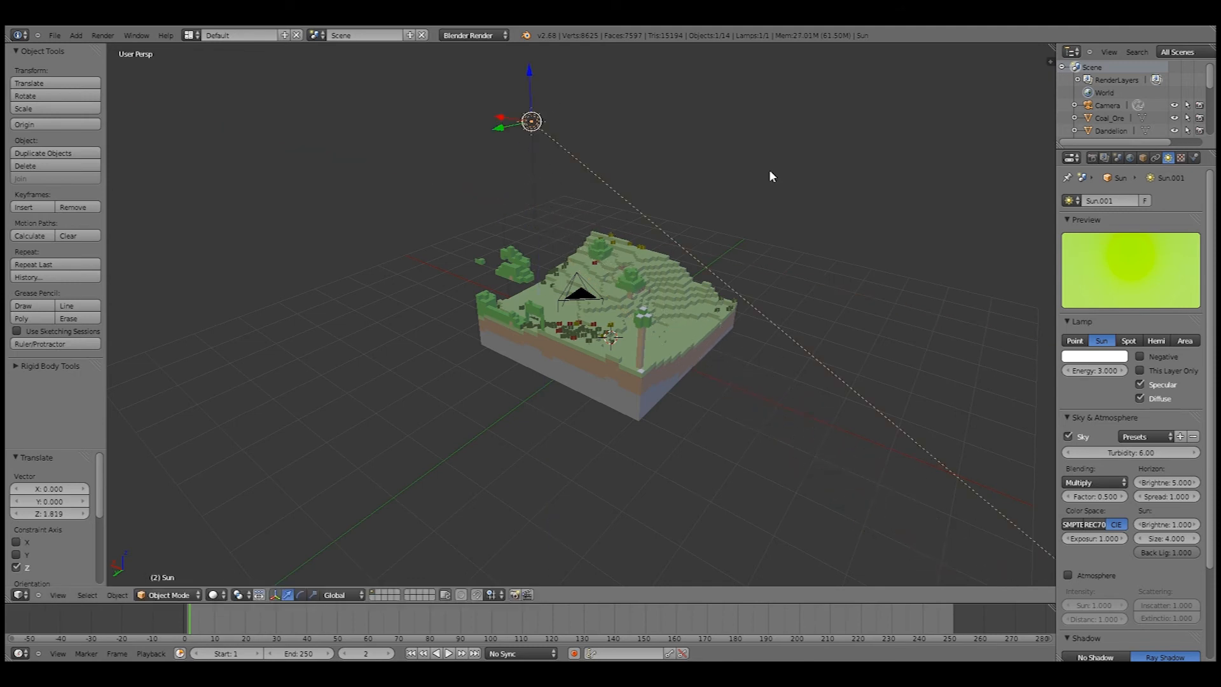
Step: Rotate the Sun lamp about -34.4 degrees around the global Y axis, start a test render and close it
key(r)
key(y)
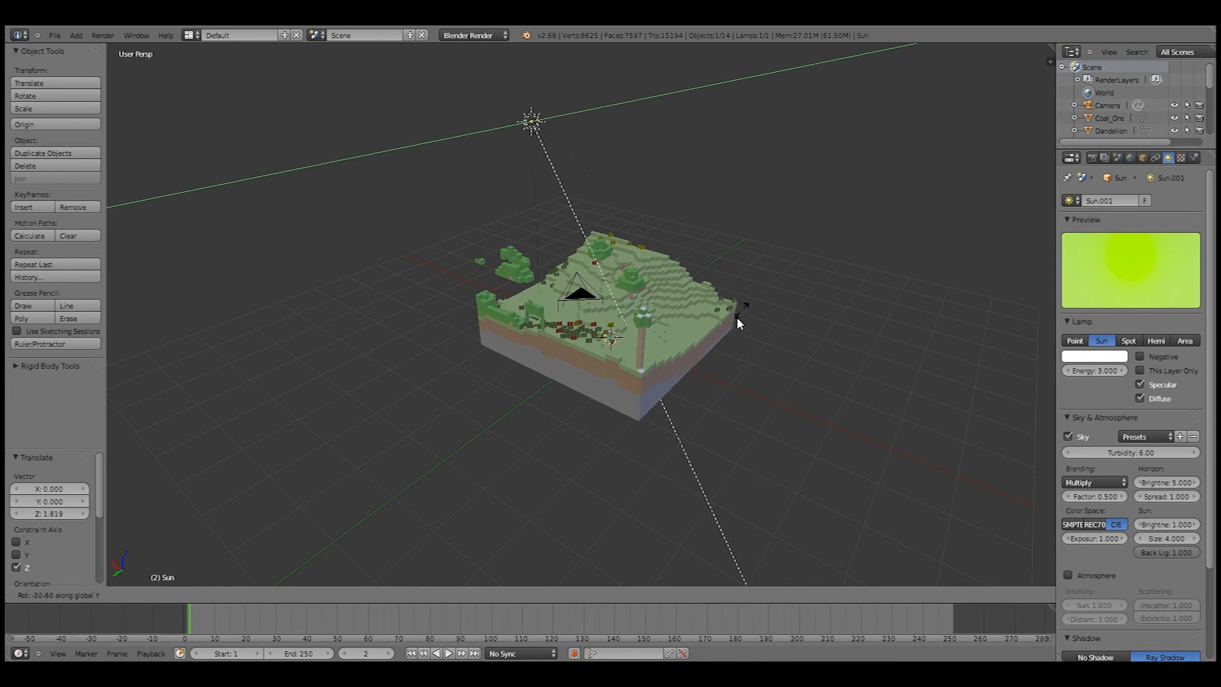
click(757, 286)
middle_drag(756, 280, 719, 181)
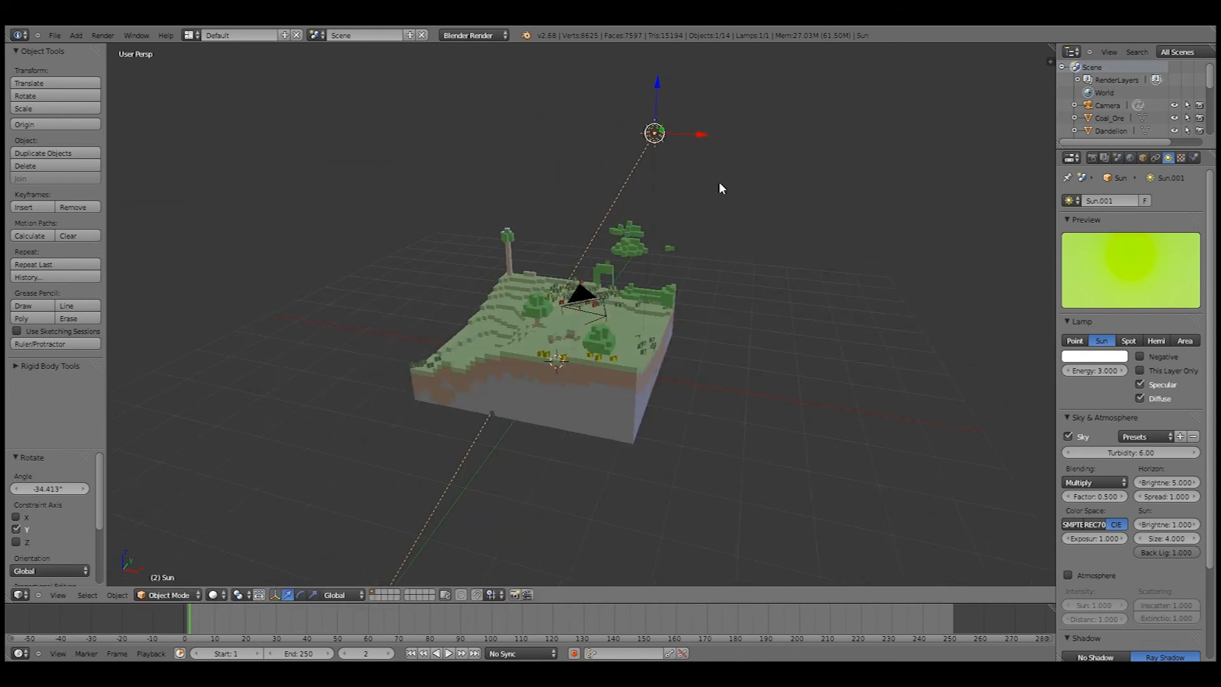
key(F12)
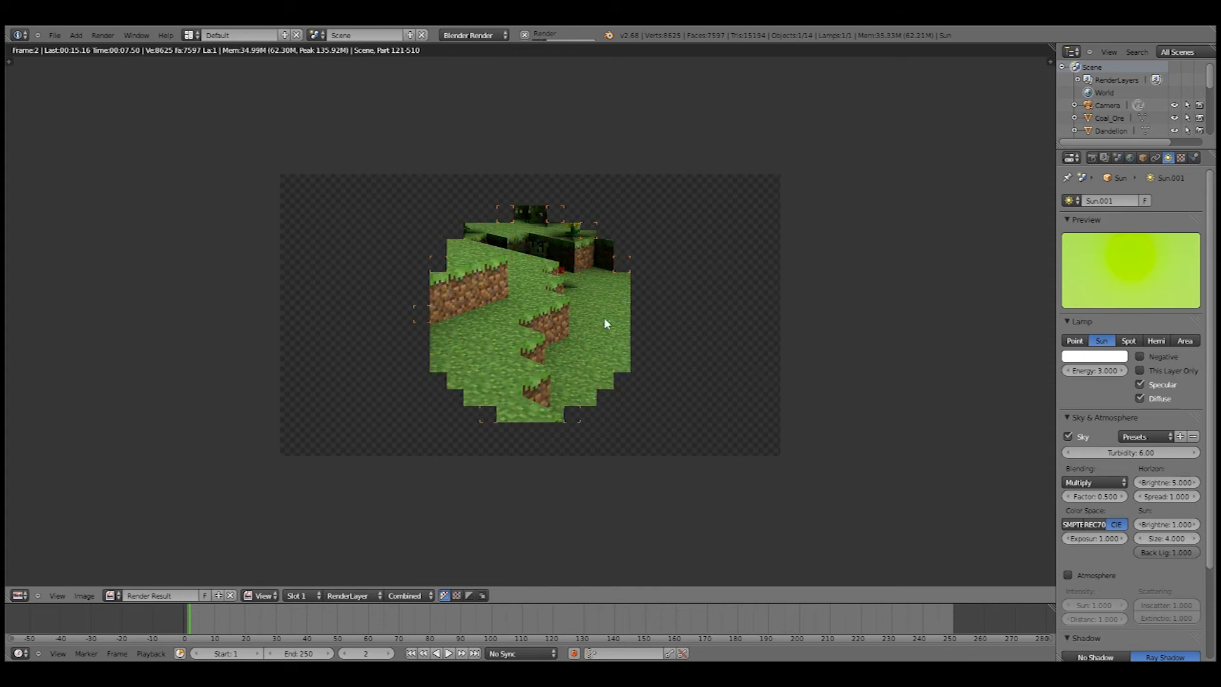
key(Escape)
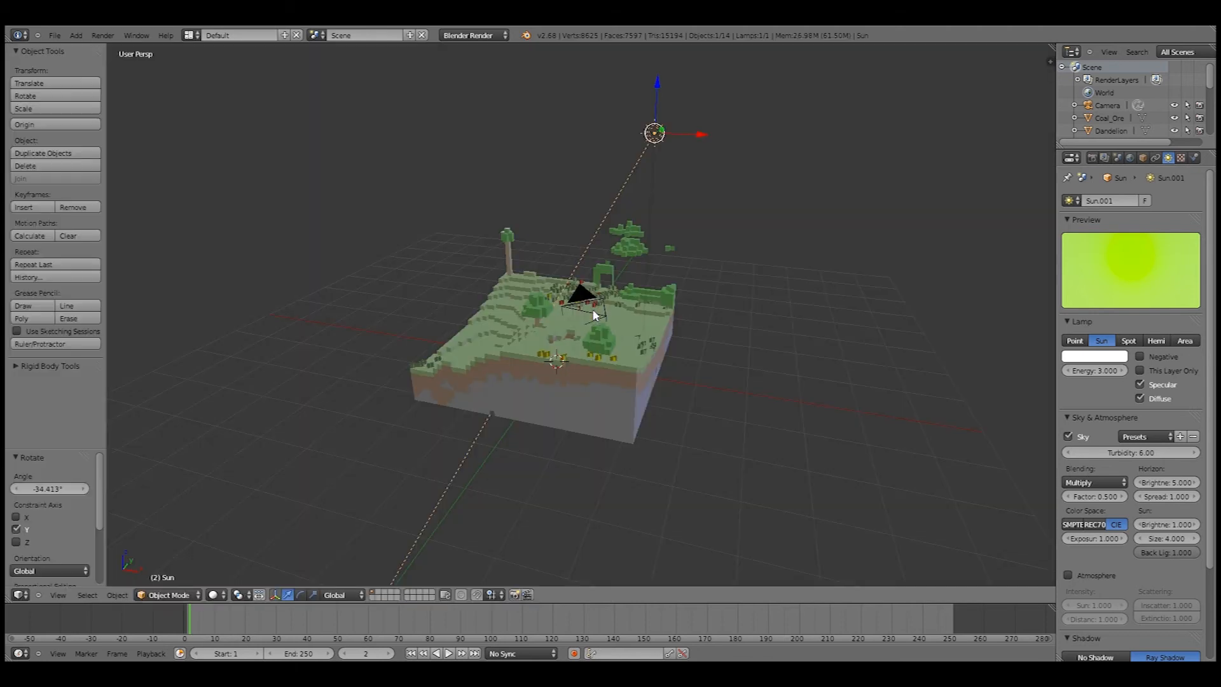
Step: Enable receiving transparent shadows in the materials of the Grass, Leaves and Log objects
middle_drag(655, 252, 884, 298)
scroll(636, 372, up, 6)
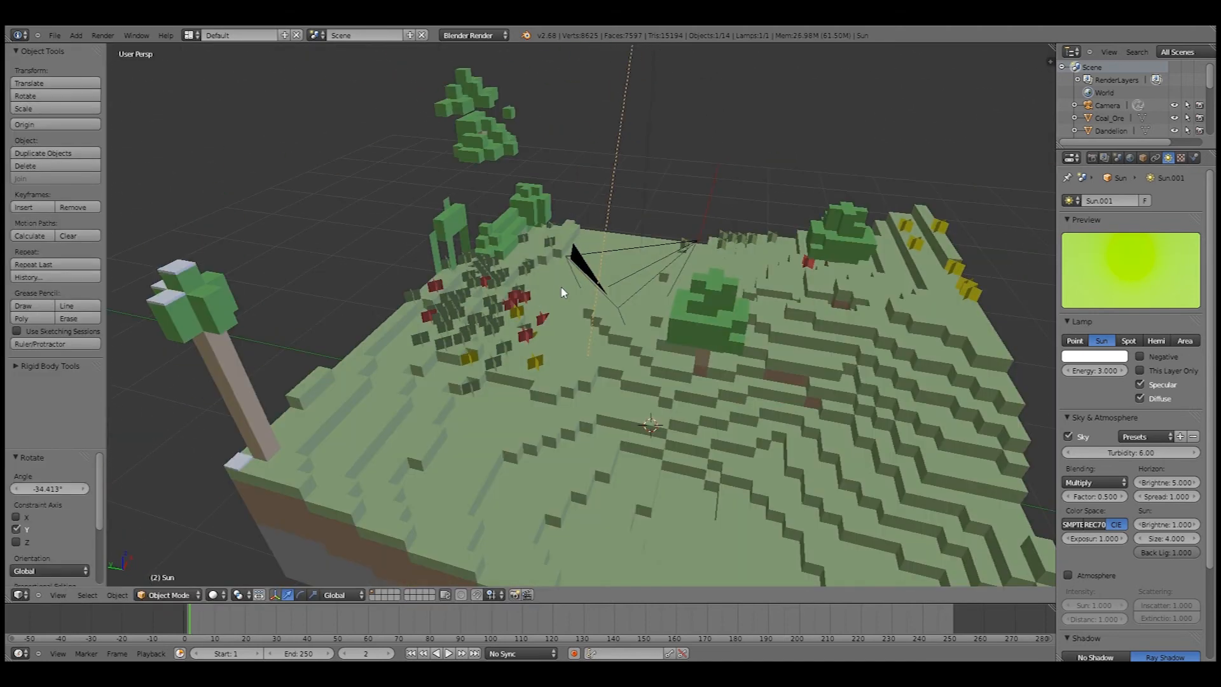
right_click(565, 292)
click(1193, 158)
scroll(1110, 573, down, 6)
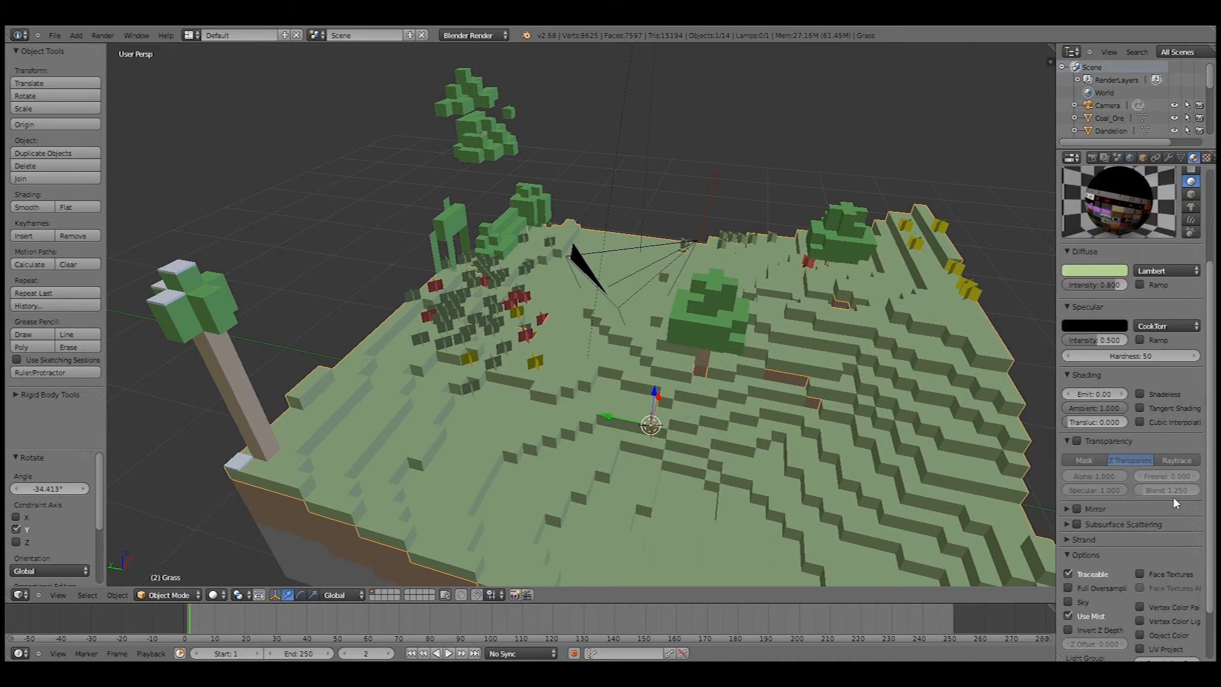
click(1071, 639)
scroll(1071, 636, down, 4)
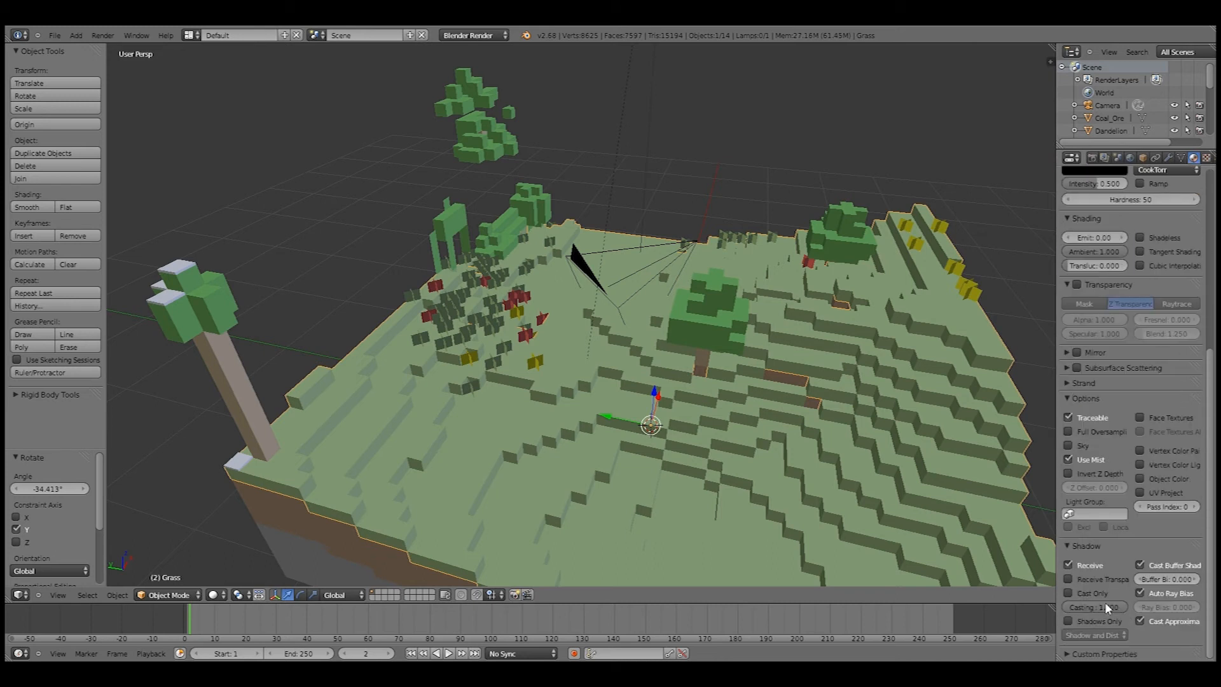
right_click(715, 331)
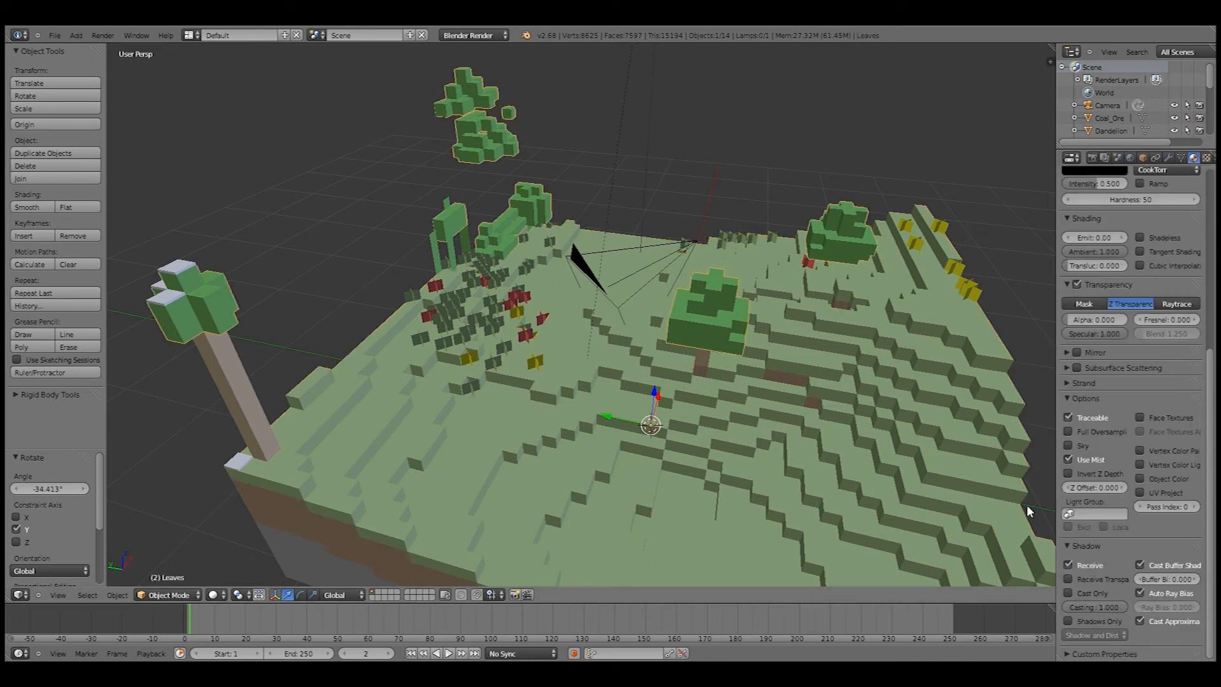
right_click(704, 362)
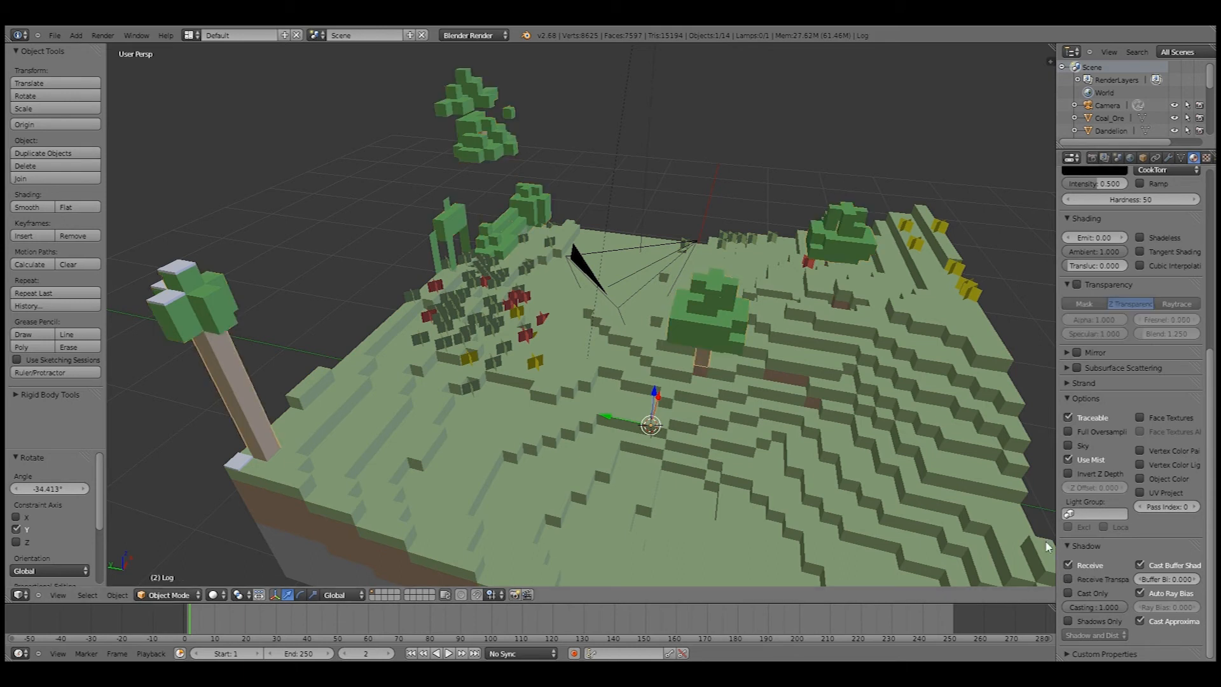
Step: Enable receiving transparent shadows in the materials of the tall grass, the roses and the yellow dandelions
right_click(494, 323)
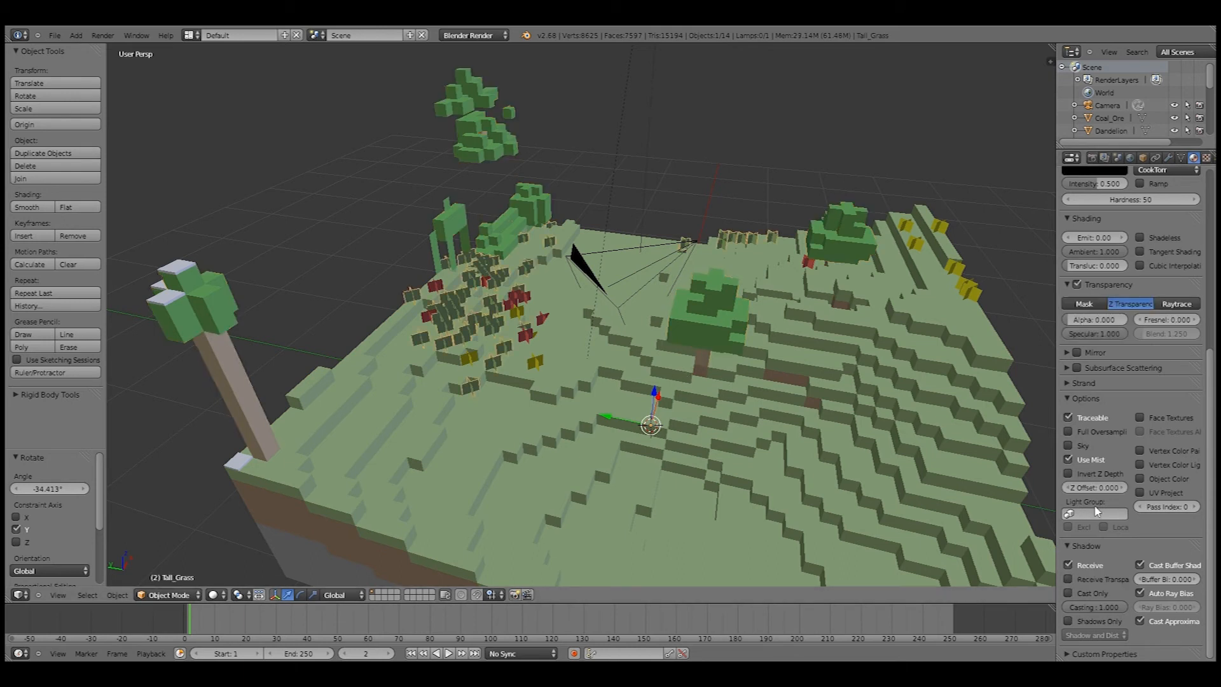
click(1068, 581)
right_click(524, 333)
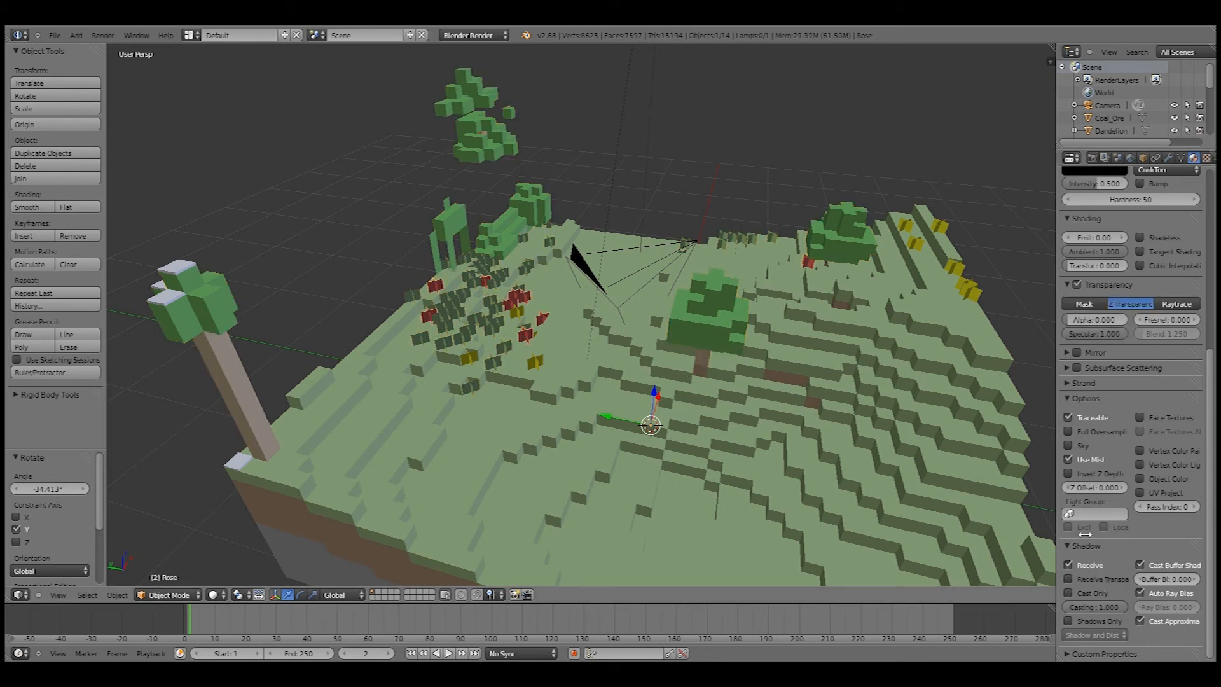
click(1068, 579)
right_click(536, 362)
click(1069, 580)
right_click(244, 374)
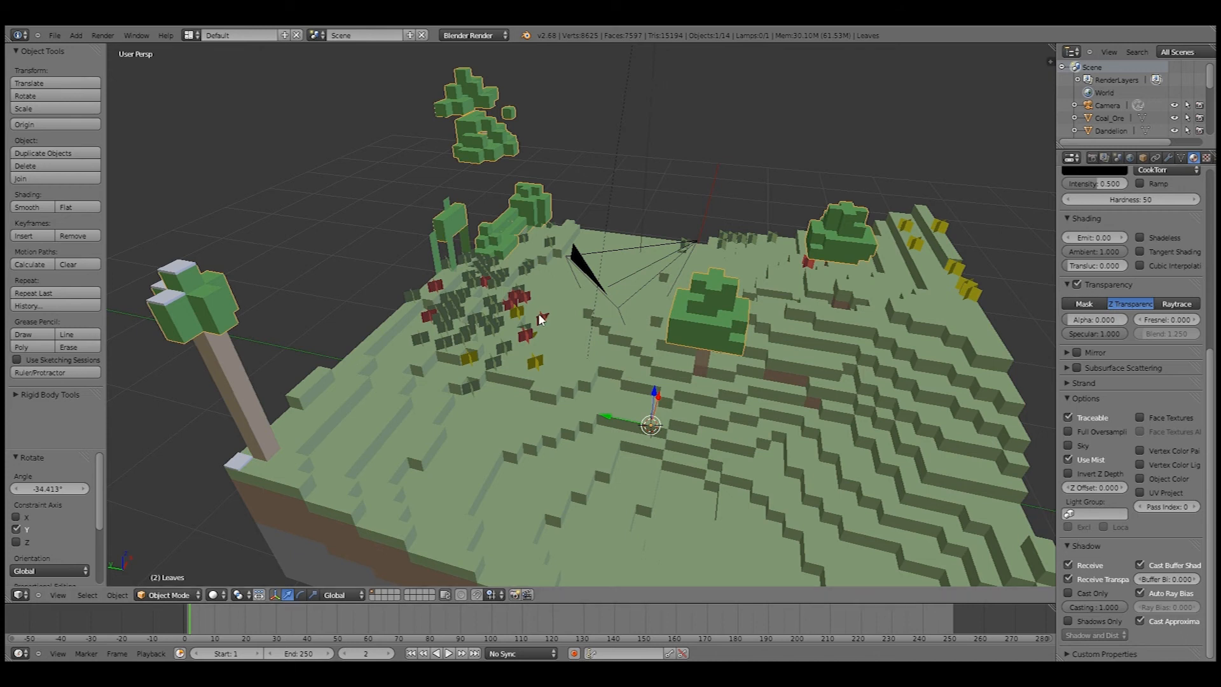
Step: Select the Dirt object, examine the terrain from several angles and check the framing through the camera
middle_drag(539, 314, 526, 301)
right_click(526, 301)
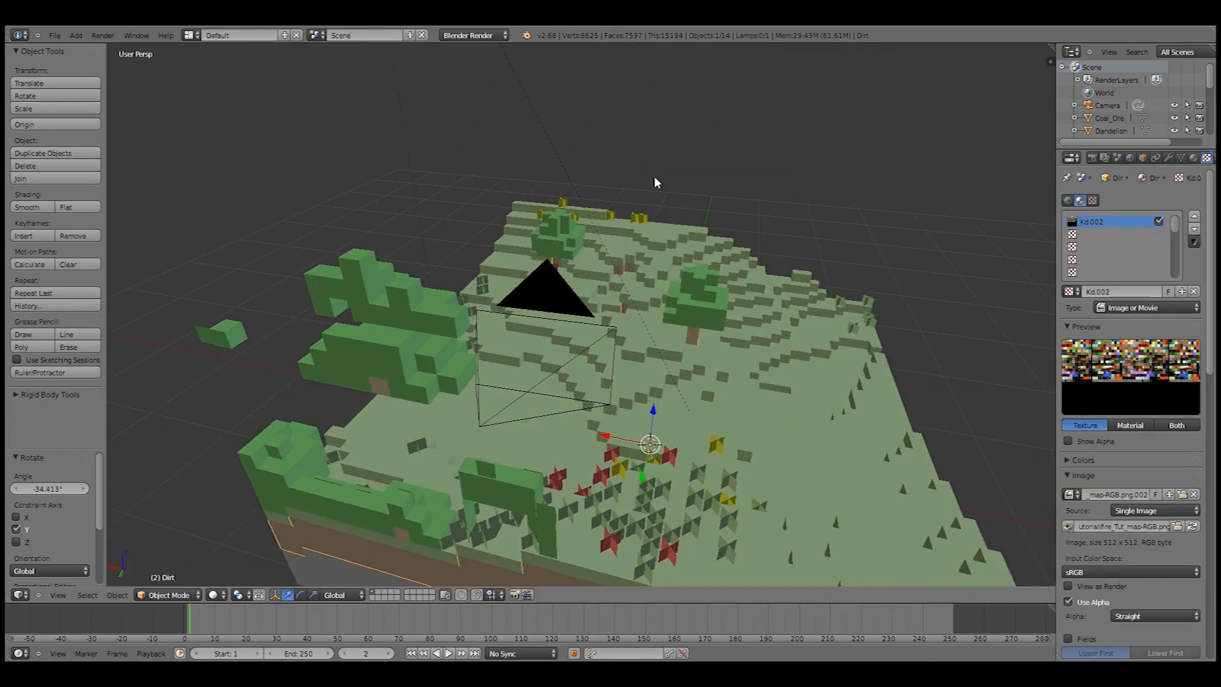
middle_drag(655, 179, 719, 141)
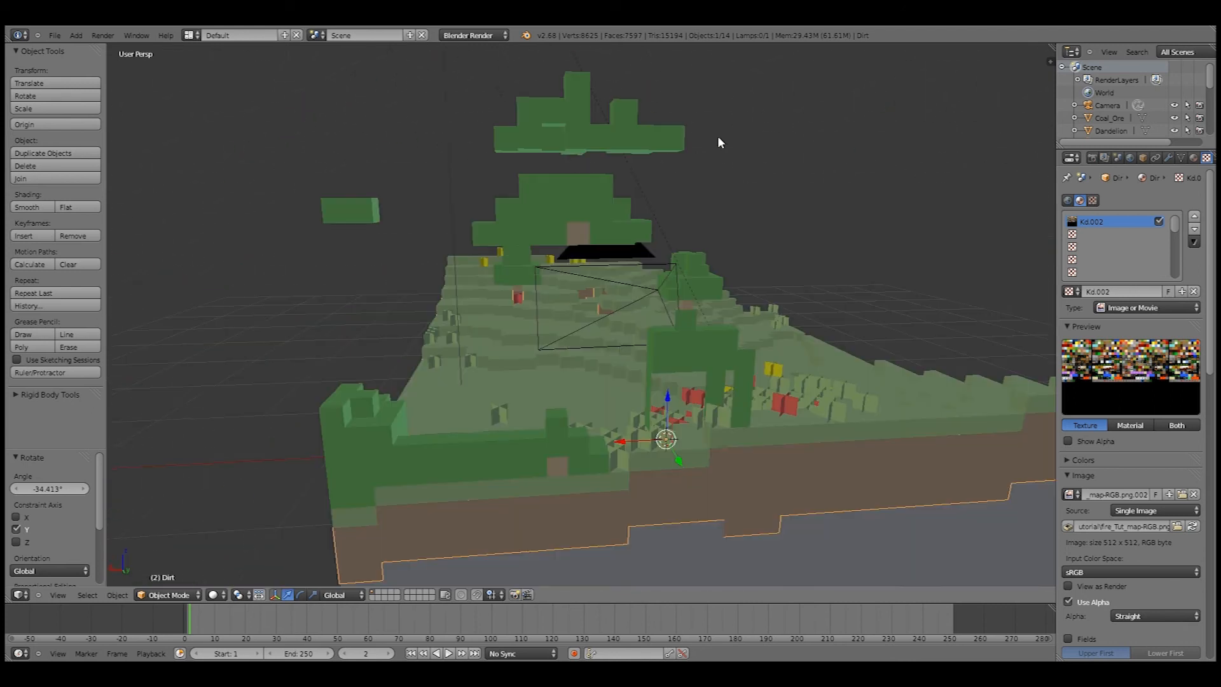
key(KP_0)
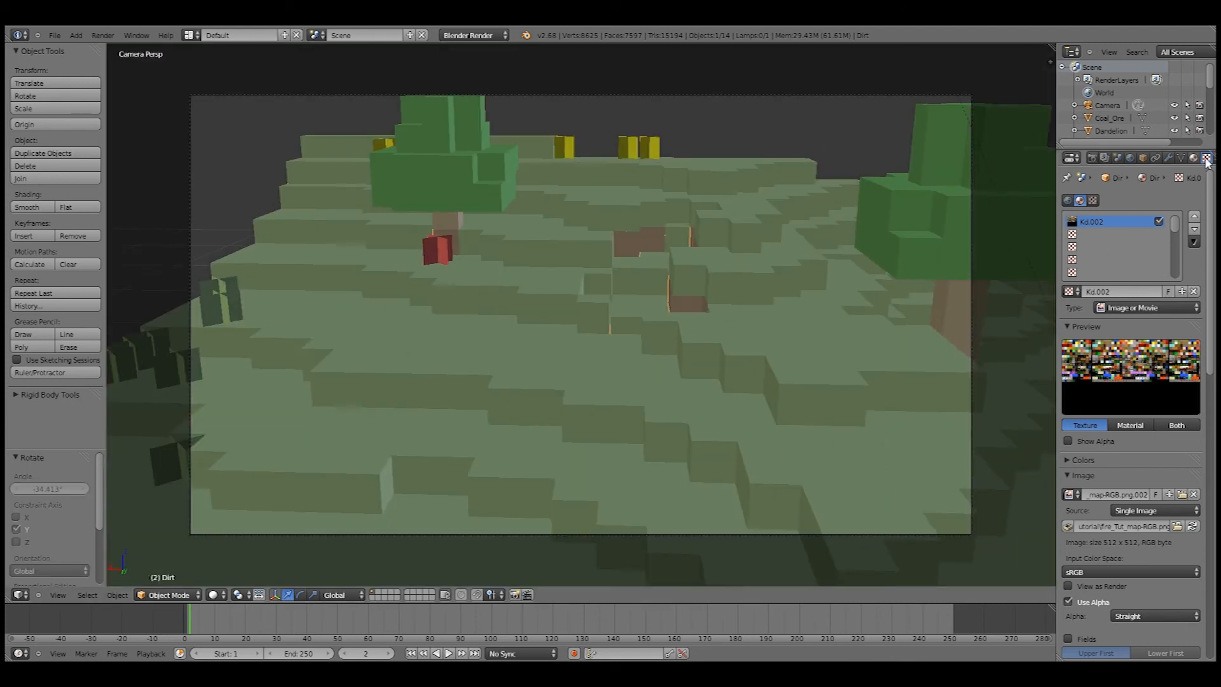
scroll(414, 131, down, 8)
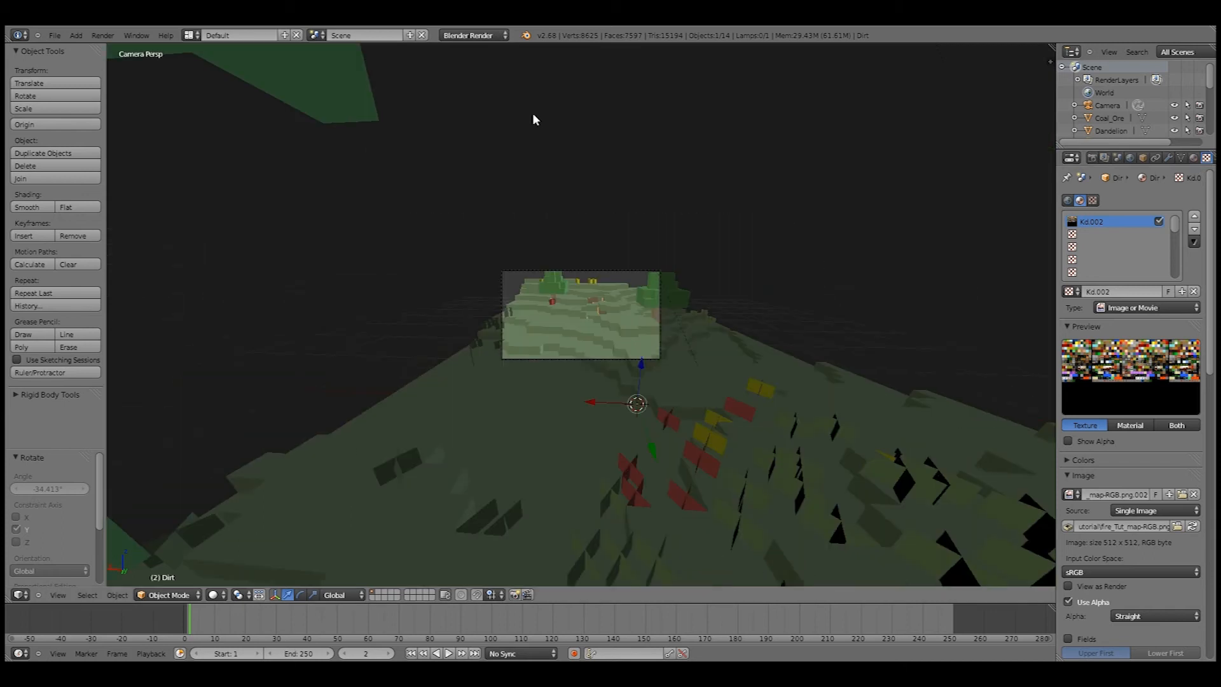
key(KP_0)
Step: Set the Sun lamp's ray shadow samples to 9 and render the terrain
right_click(528, 180)
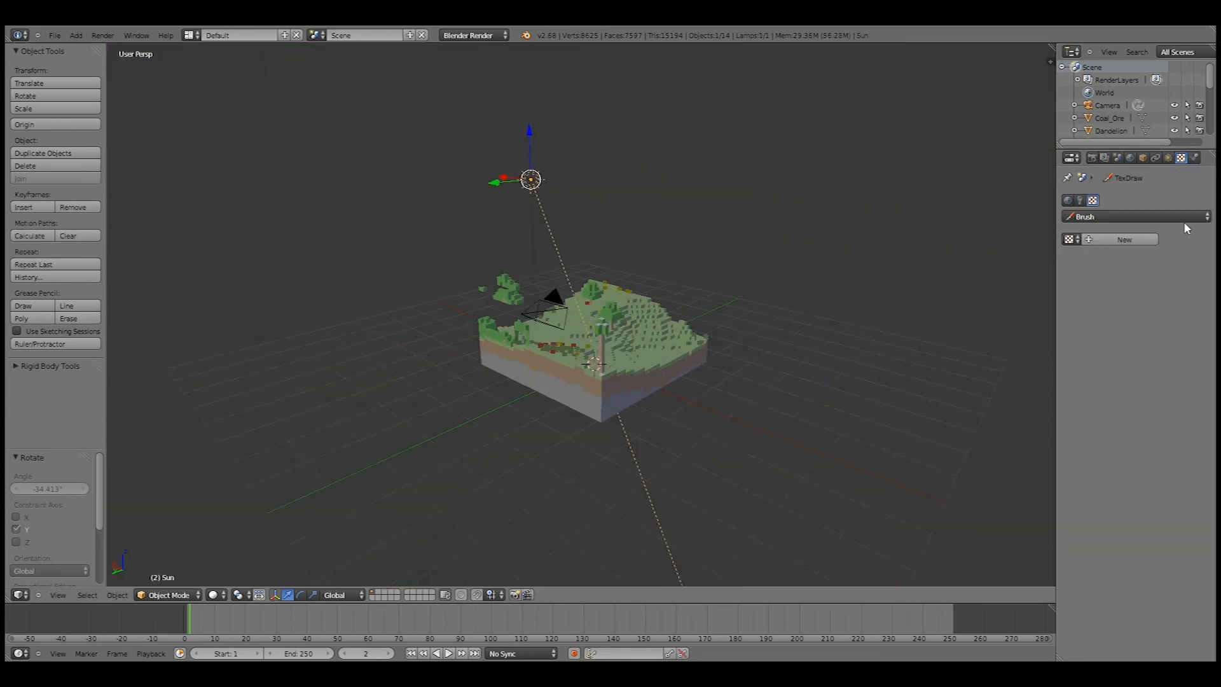
click(1165, 159)
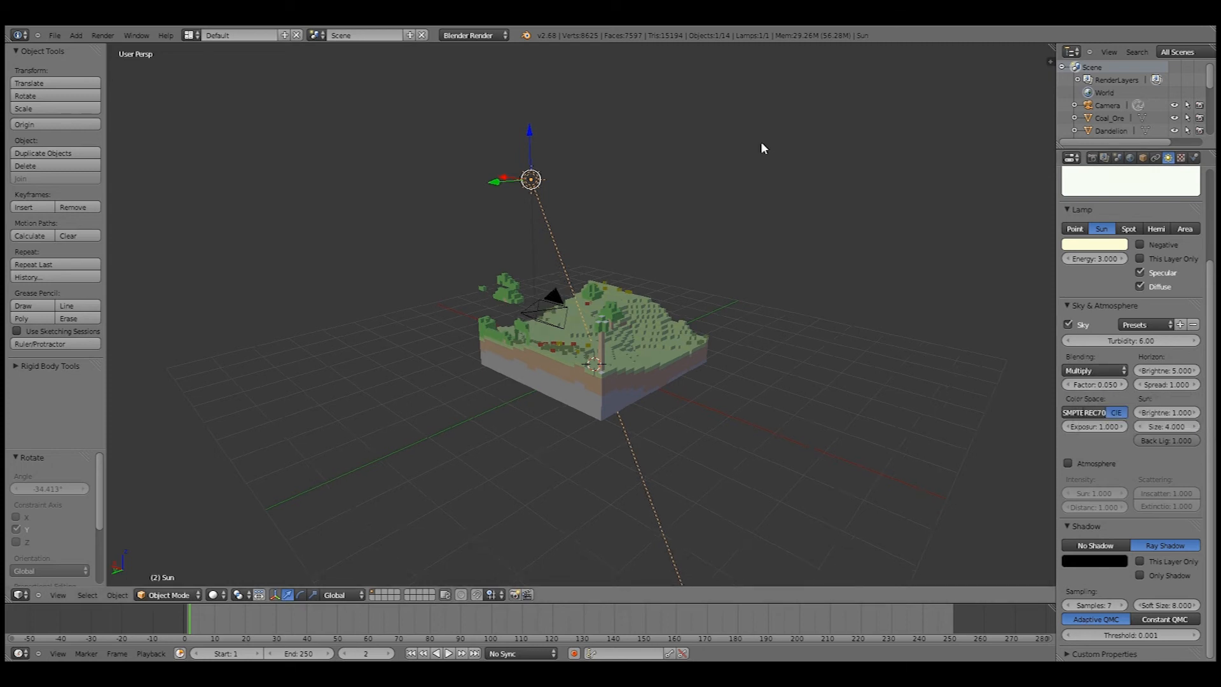
middle_drag(760, 141, 610, 153)
middle_drag(542, 292, 1108, 626)
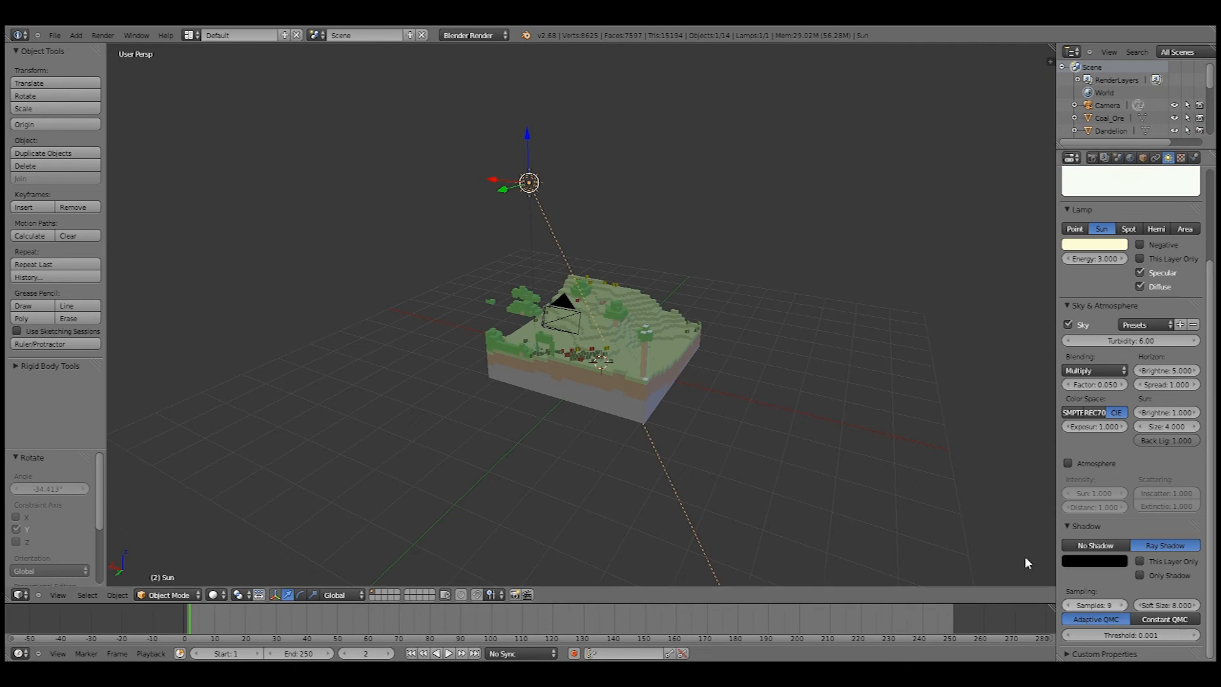
middle_drag(793, 372, 709, 386)
key(F12)
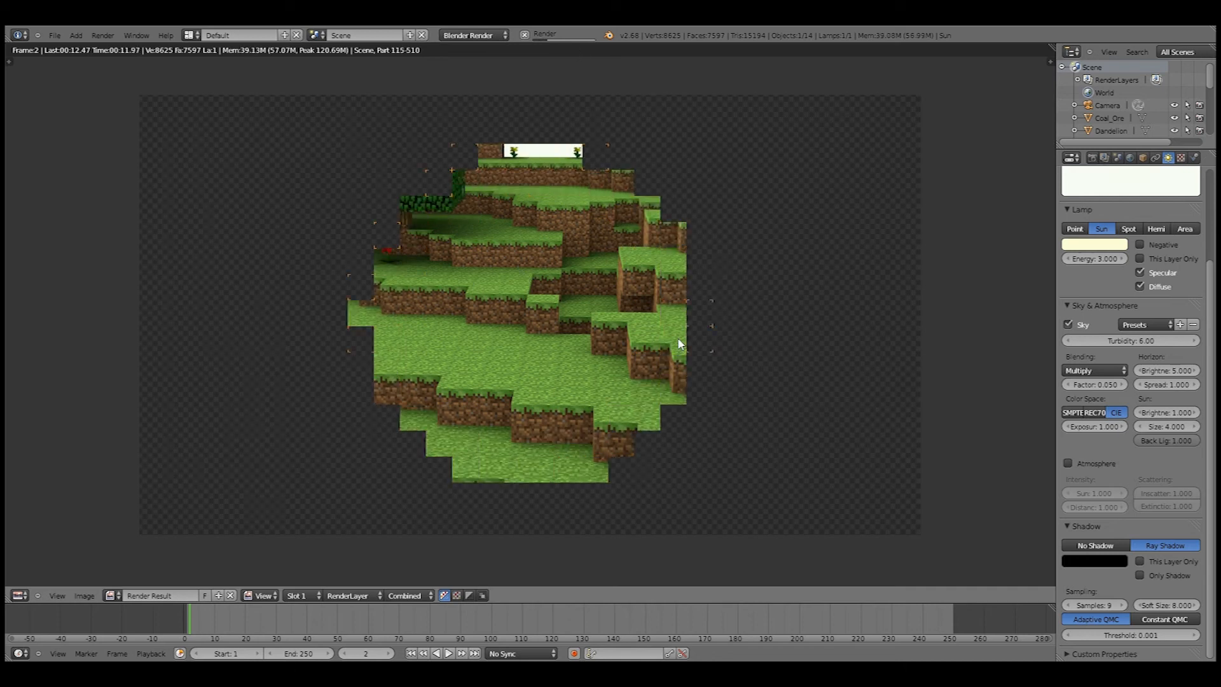
Step: Set the world's environment lighting energy to 0.2, restart the test render and close it
click(1131, 158)
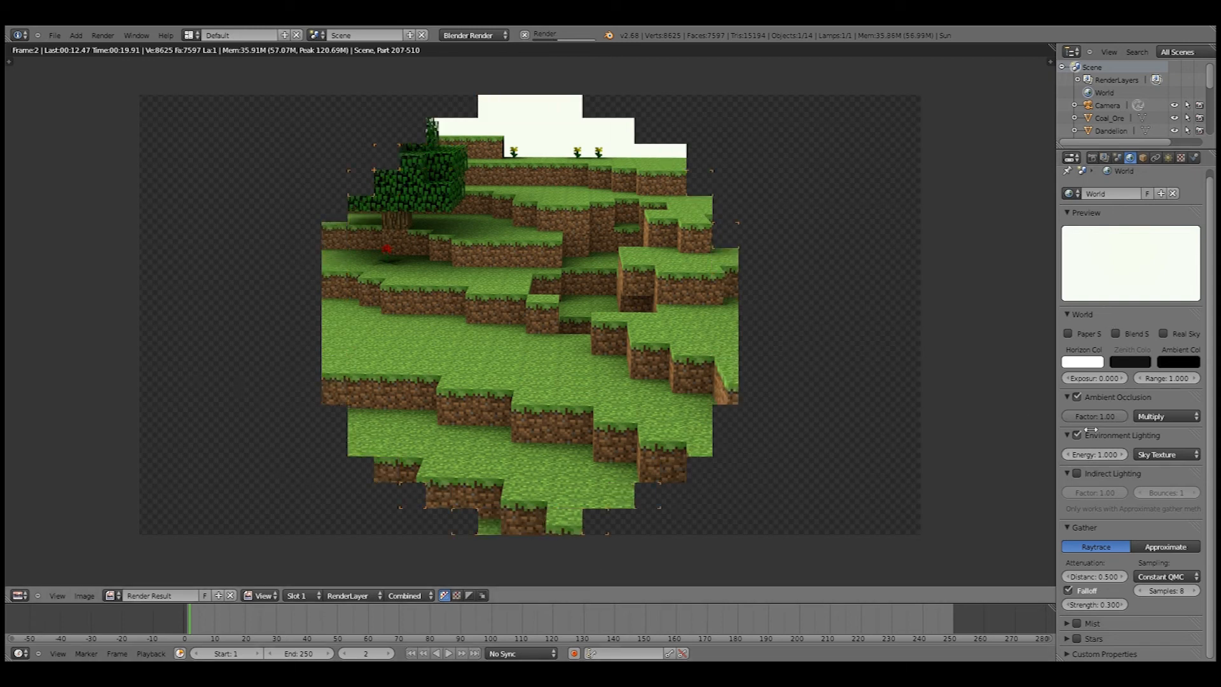
click(1101, 454)
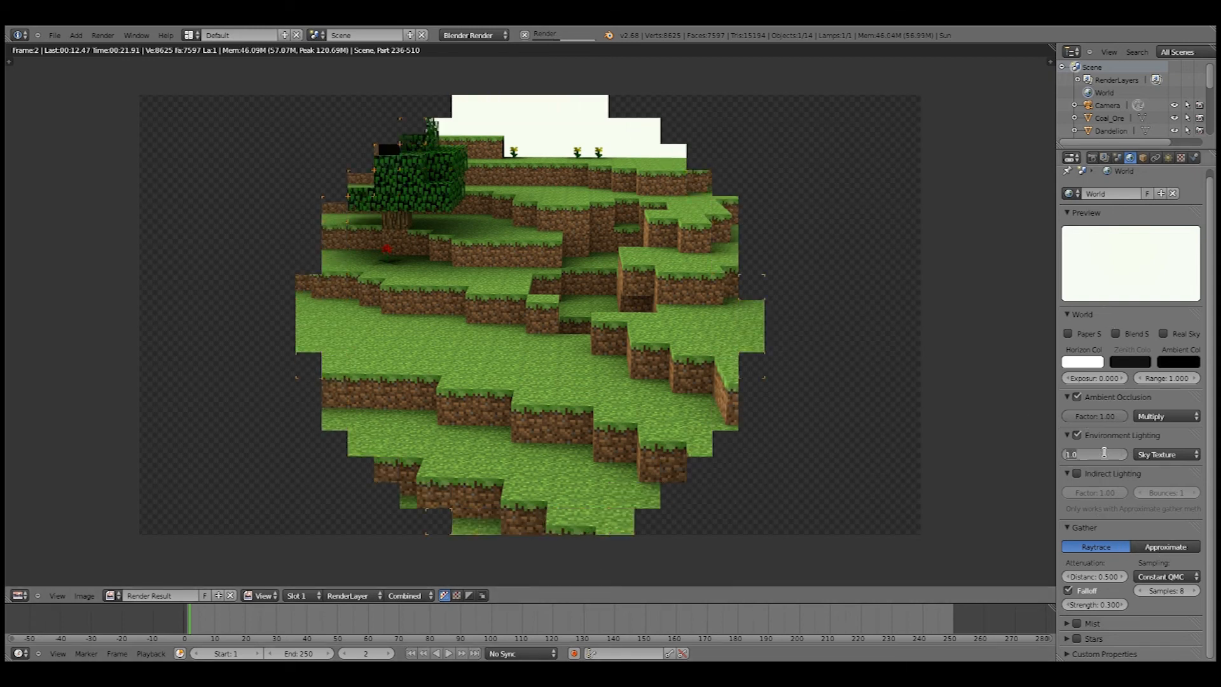
text(0.2)
key(Return)
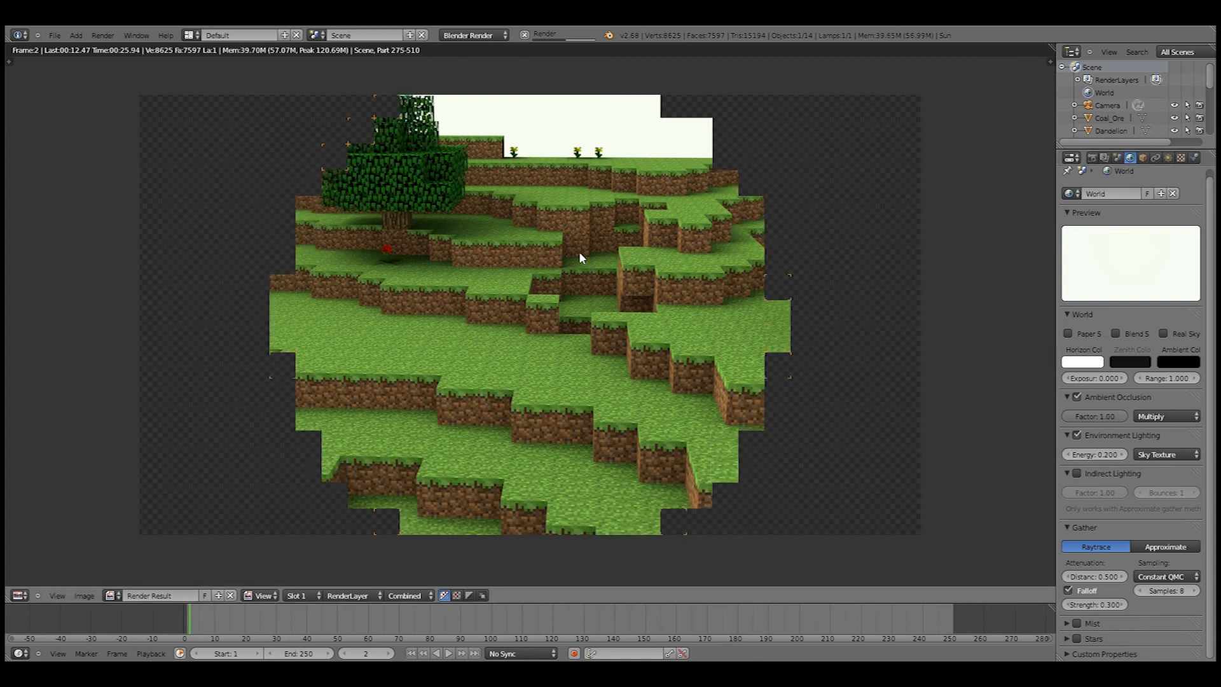
key(Escape)
key(F12)
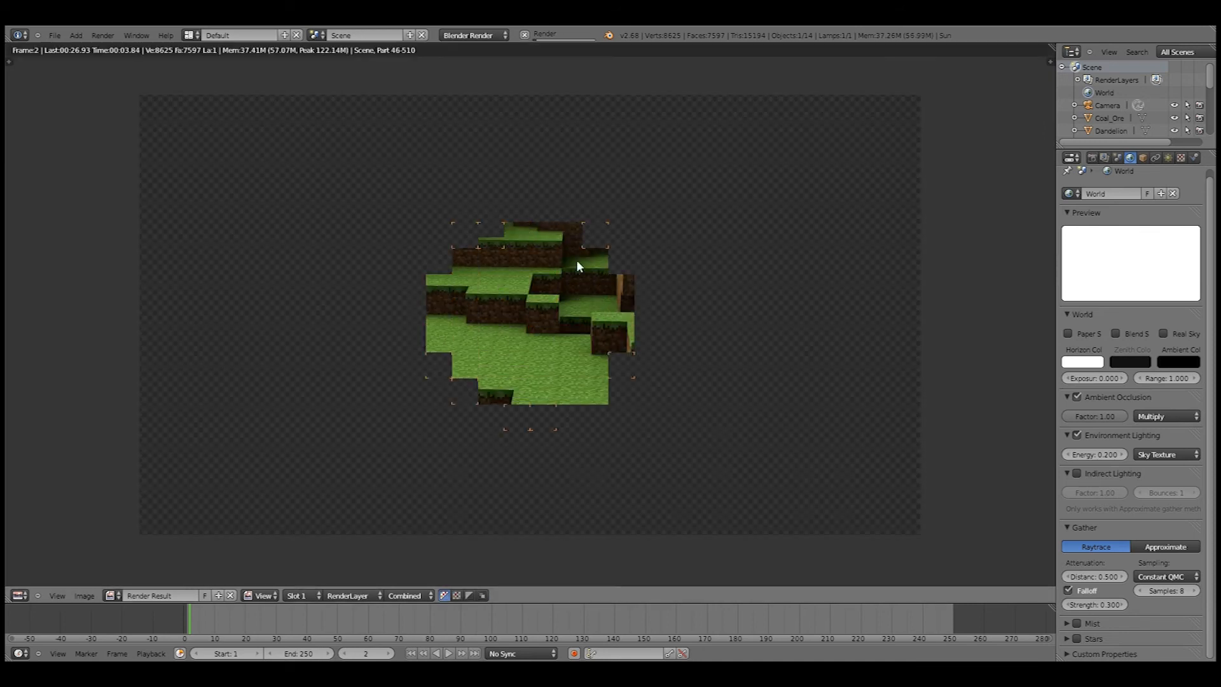
click(516, 250)
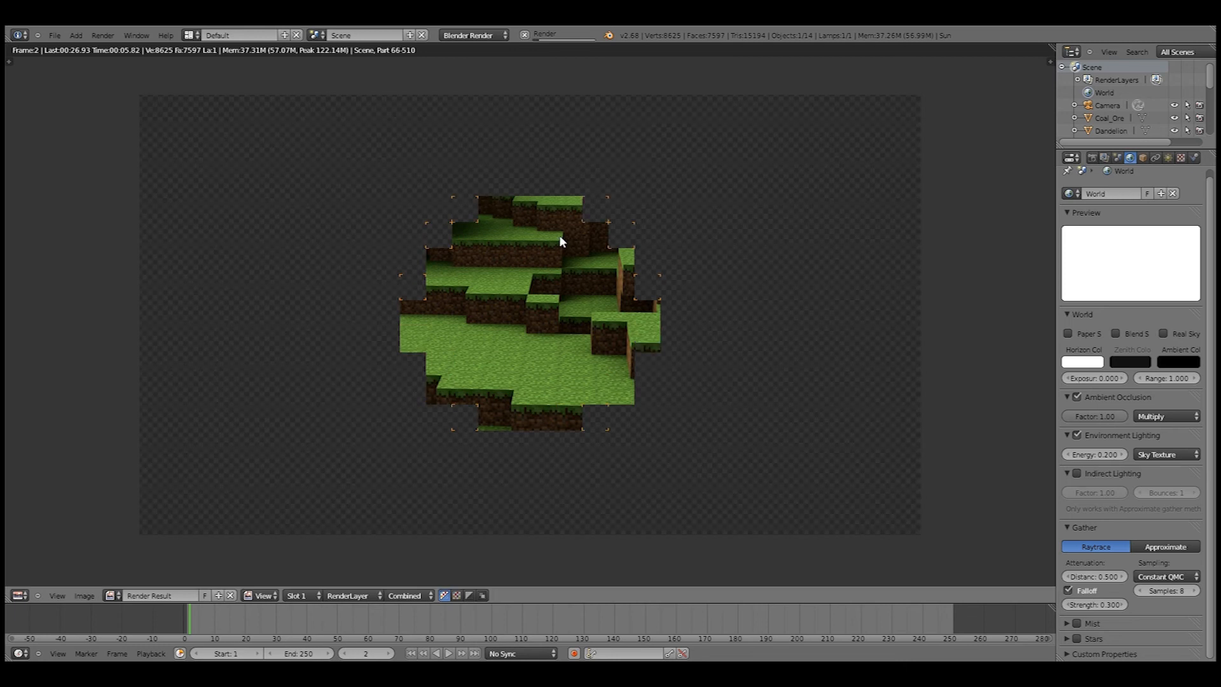
key(Escape)
Step: Select the camera in camera view and fly it closer to the stepped grass, tilted further down
key(KP_0)
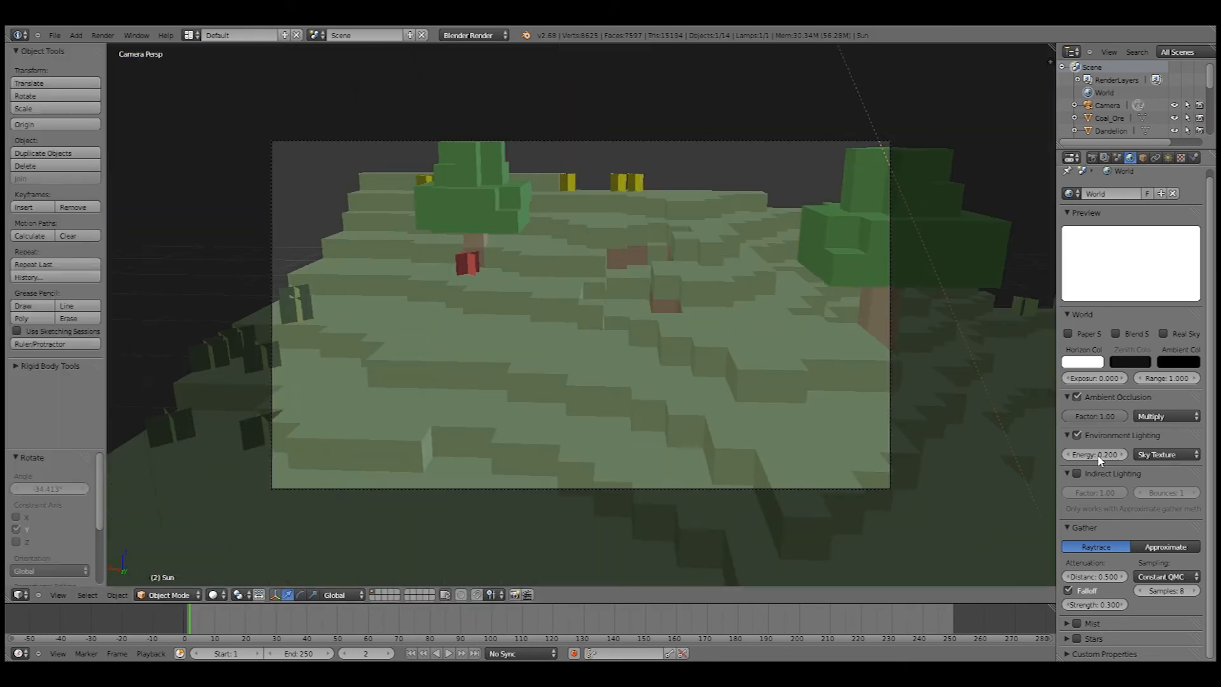
right_click(788, 141)
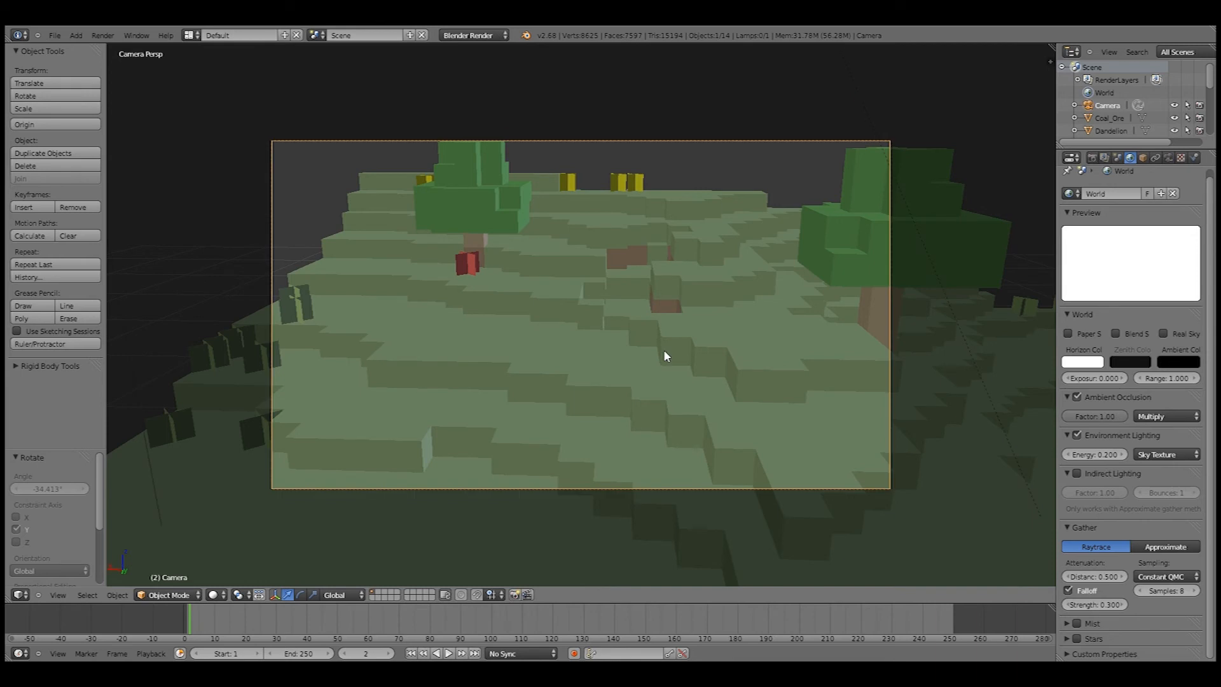
key(shift+f)
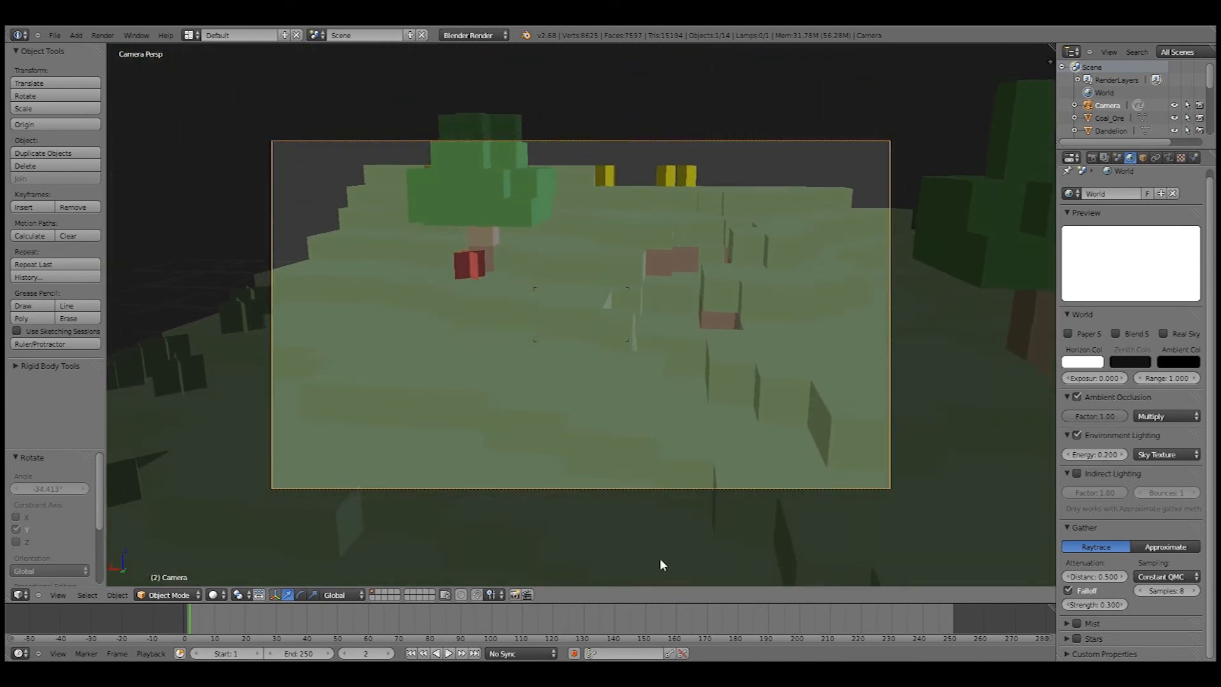
click(627, 398)
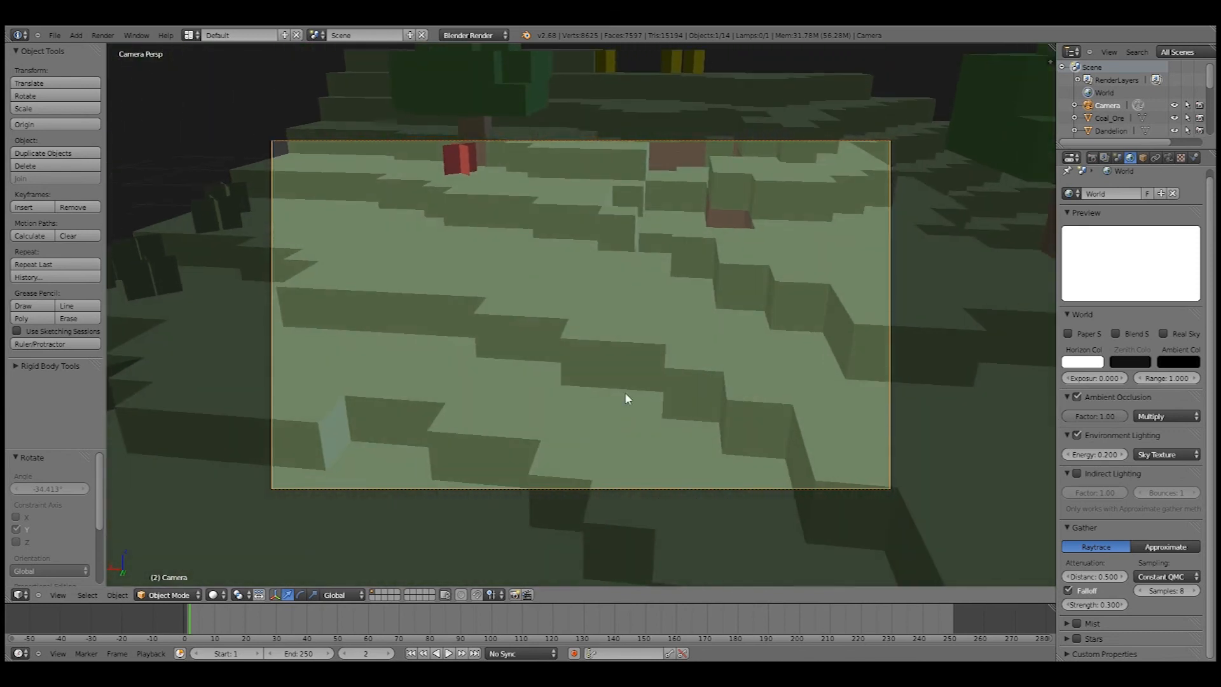
Step: Rotate the camera about 210° around the global Z axis so it faces the flowers and tall grass
key(g)
key(z)
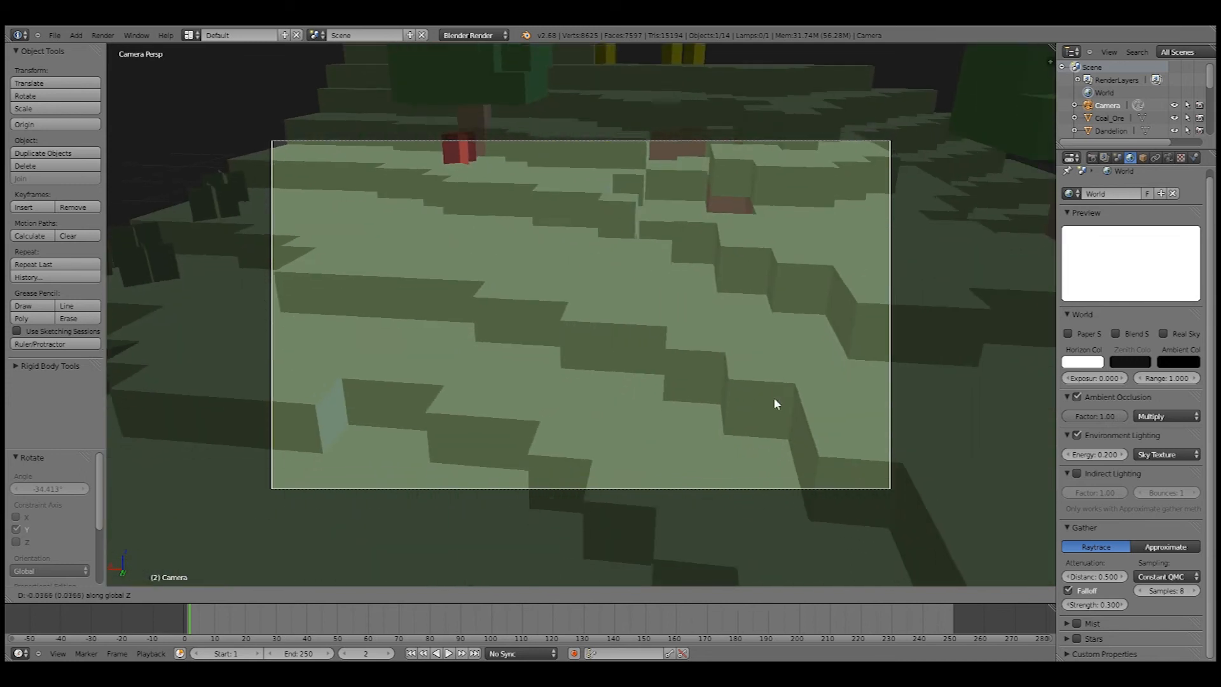
click(785, 383)
key(r)
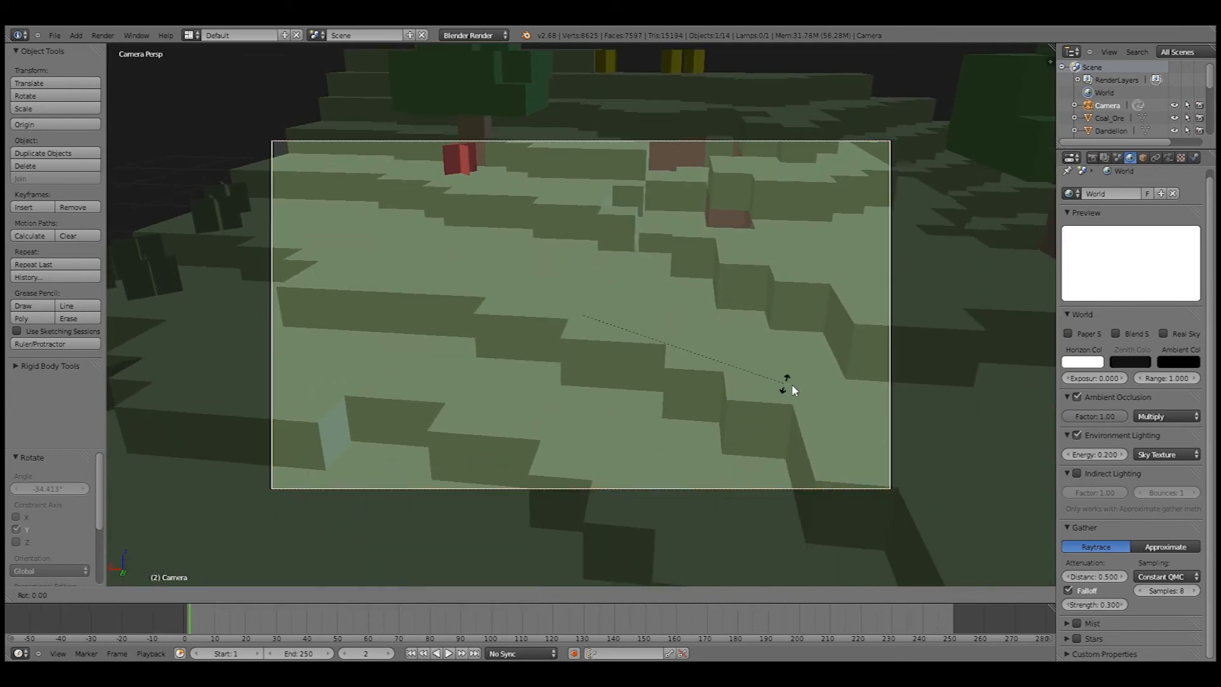
key(z)
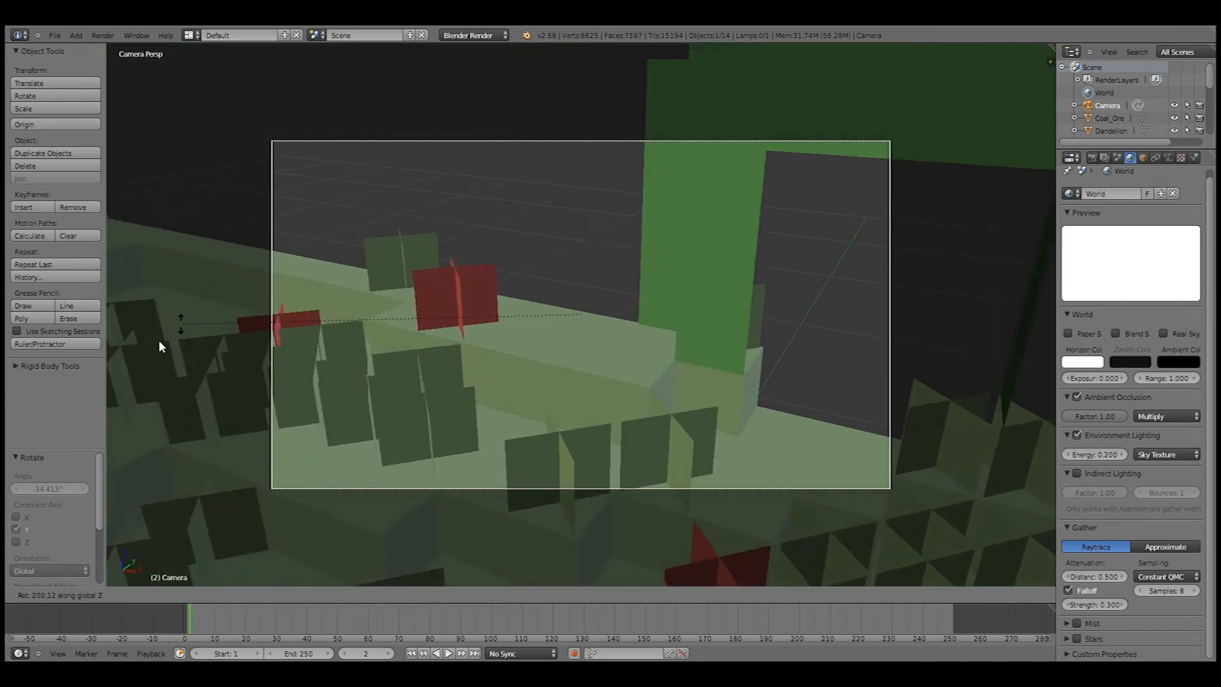
click(580, 315)
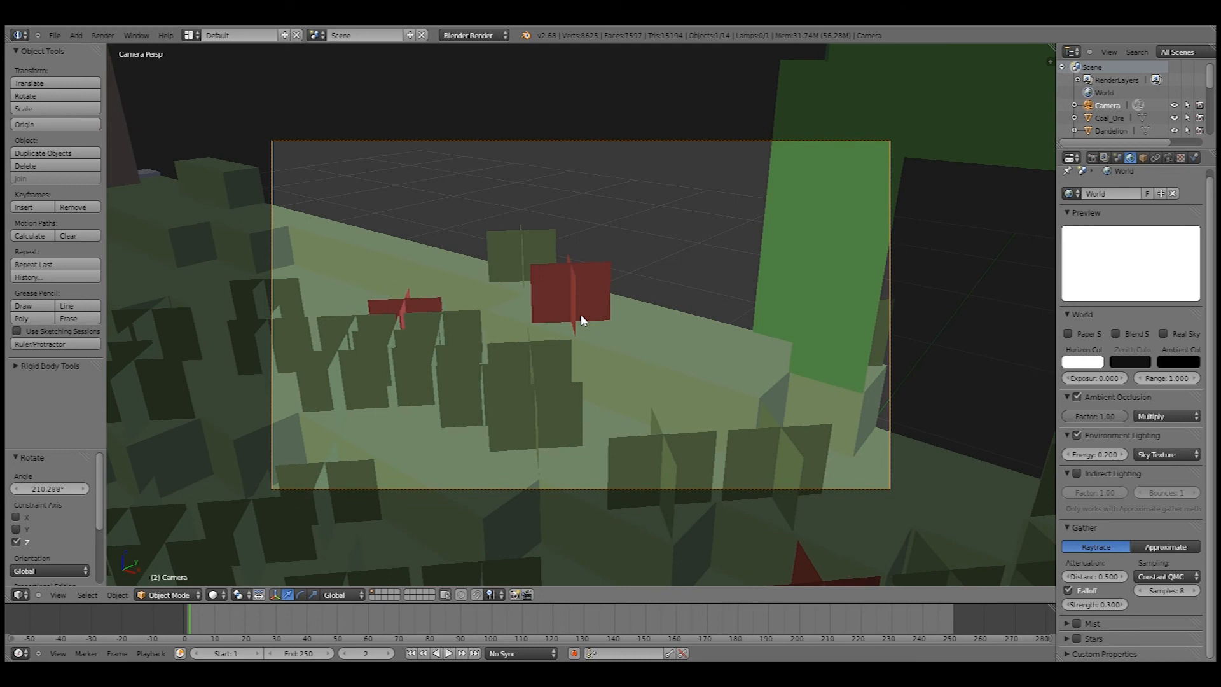
Step: Fly and shift the camera until it frames the grassy slope with red and yellow flowers beside the stepped blocks
key(shift+f)
scroll(200, 391, down, 3)
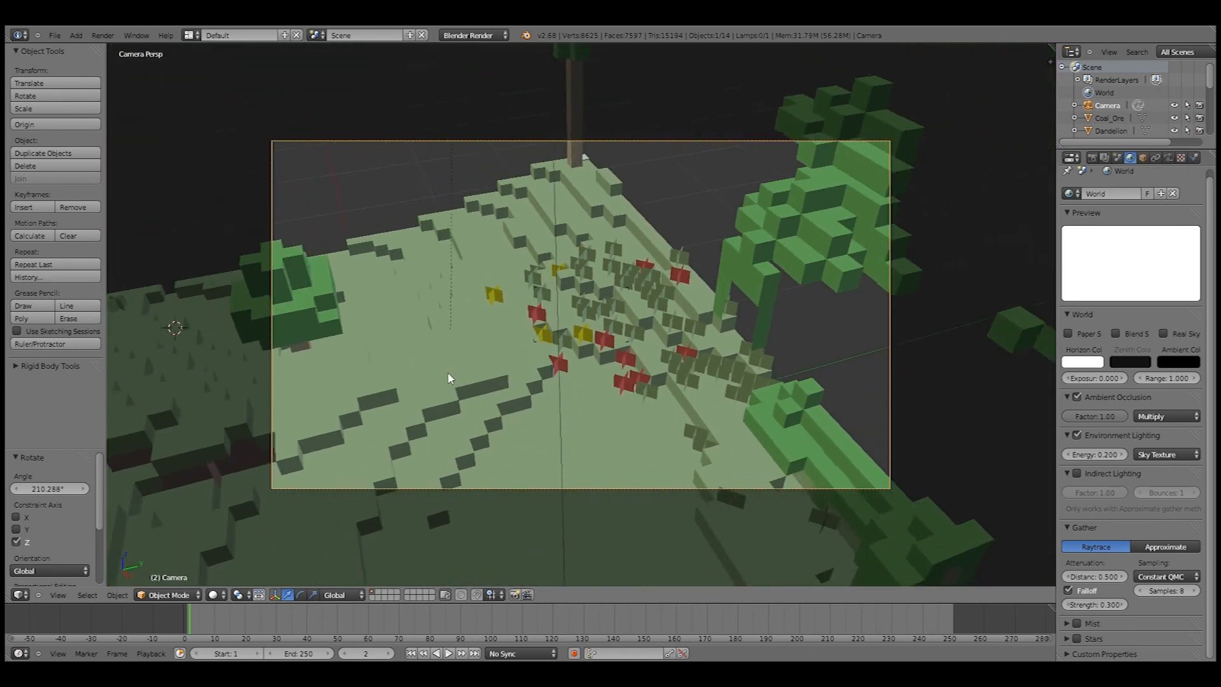
scroll(439, 375, up, 4)
click(576, 326)
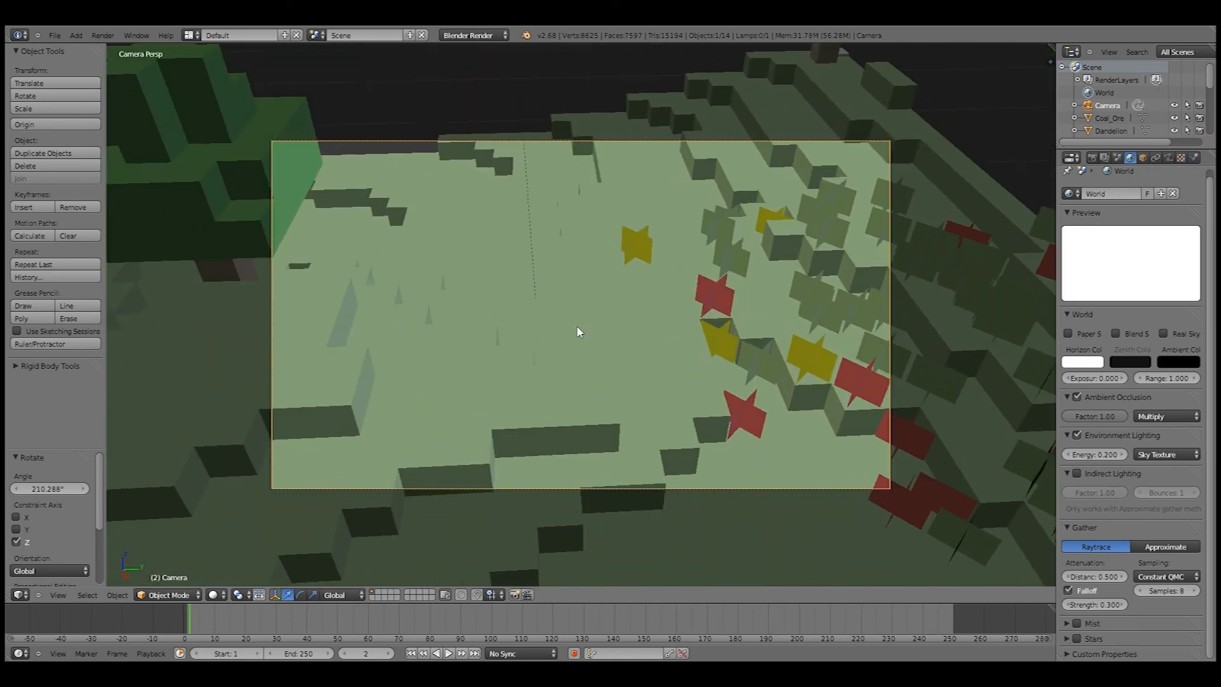
key(g)
click(587, 304)
key(shift+f)
scroll(588, 304, down, 3)
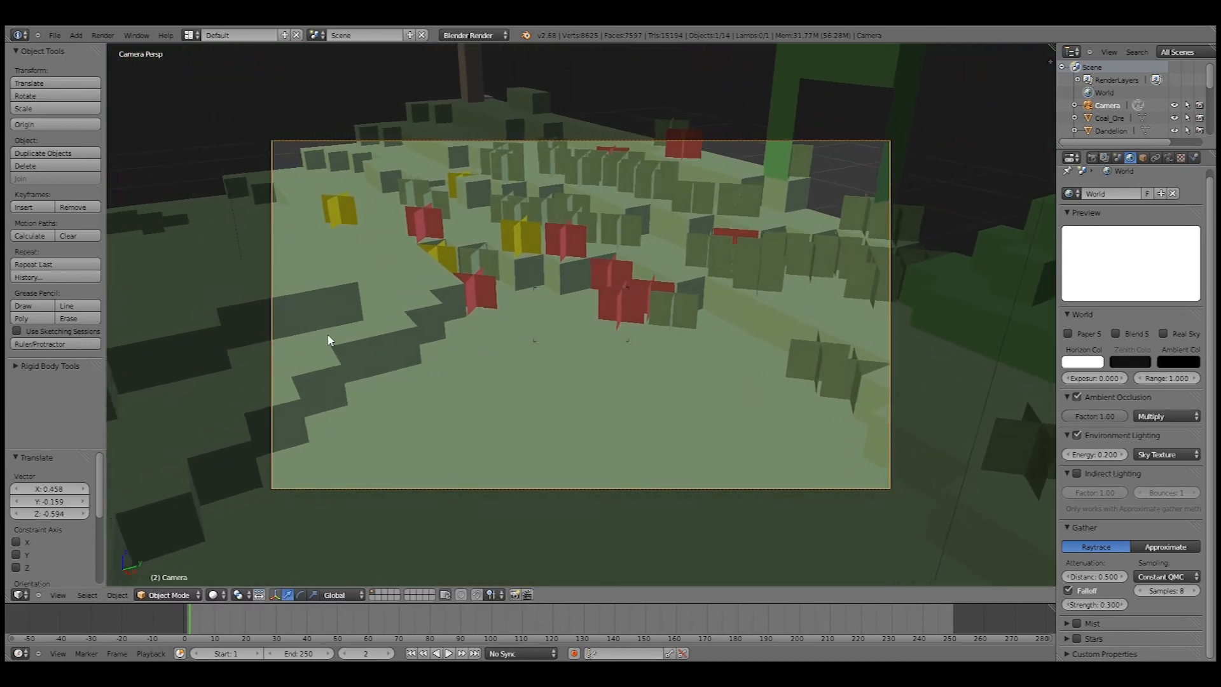
click(403, 290)
Step: Test-render the new camera angle, set the world's environment lighting energy to 1 and render again
key(F12)
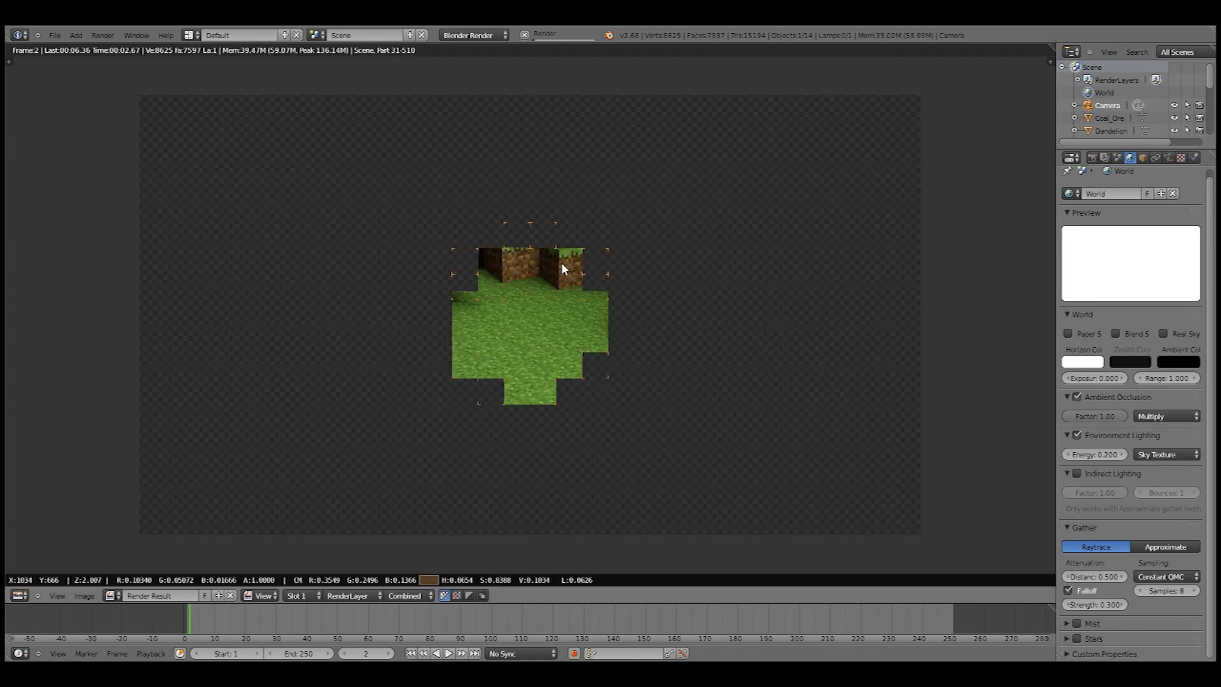
key(Escape)
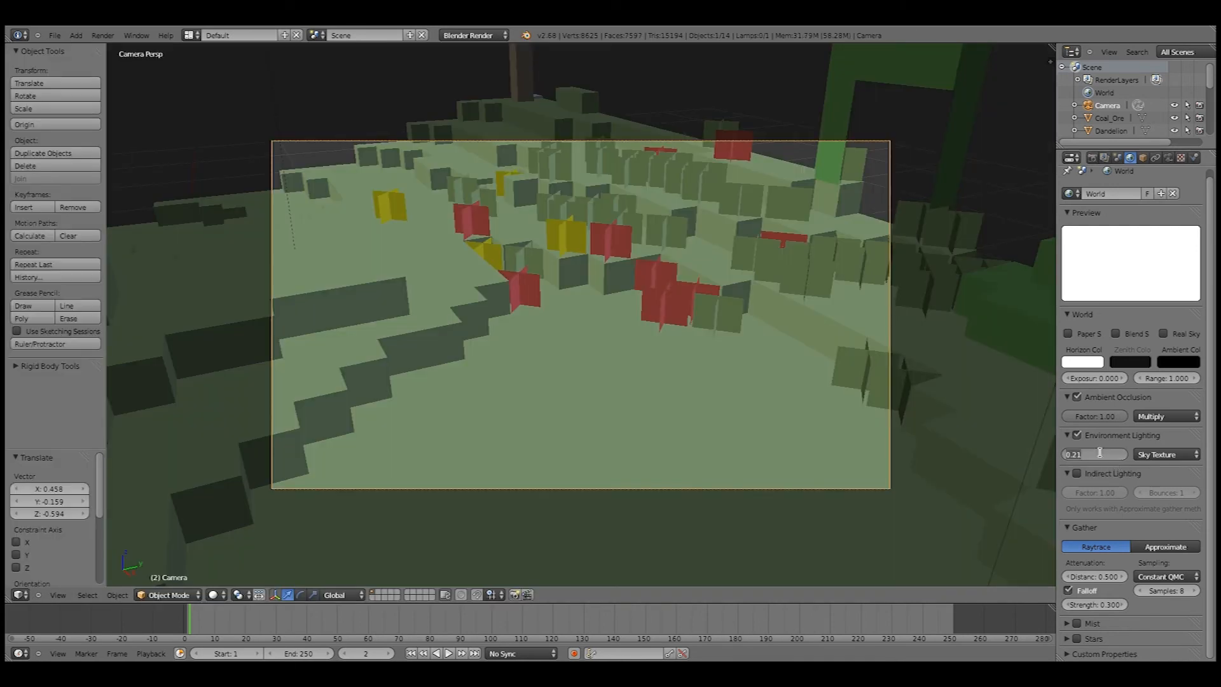
key(F12)
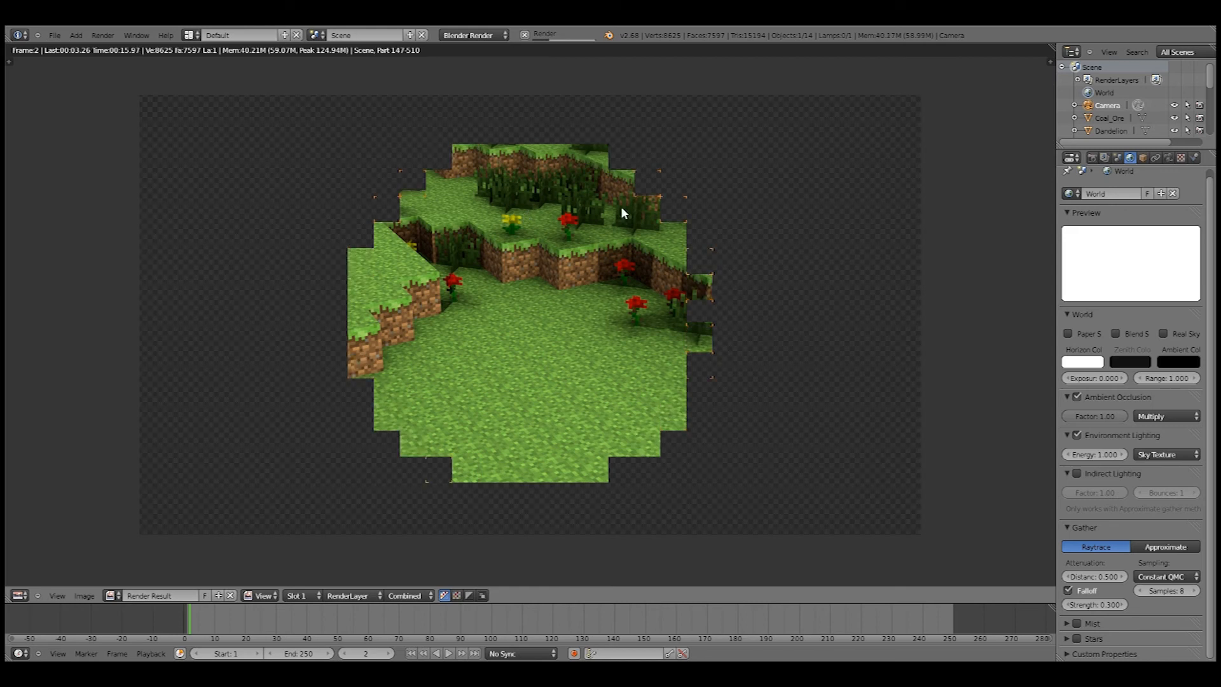
key(Escape)
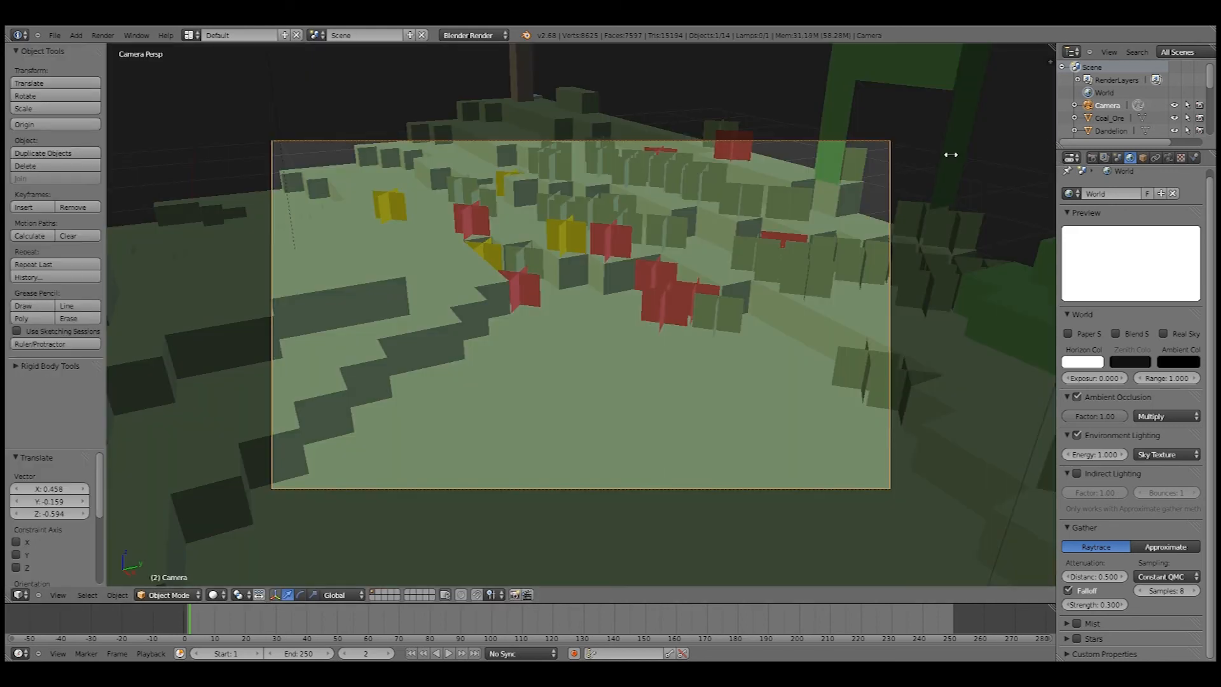
Step: Widen the Outliner and Properties area, make the Outliner taller and change it into a Node Editor
drag(1056, 165, 616, 191)
drag(780, 151, 777, 306)
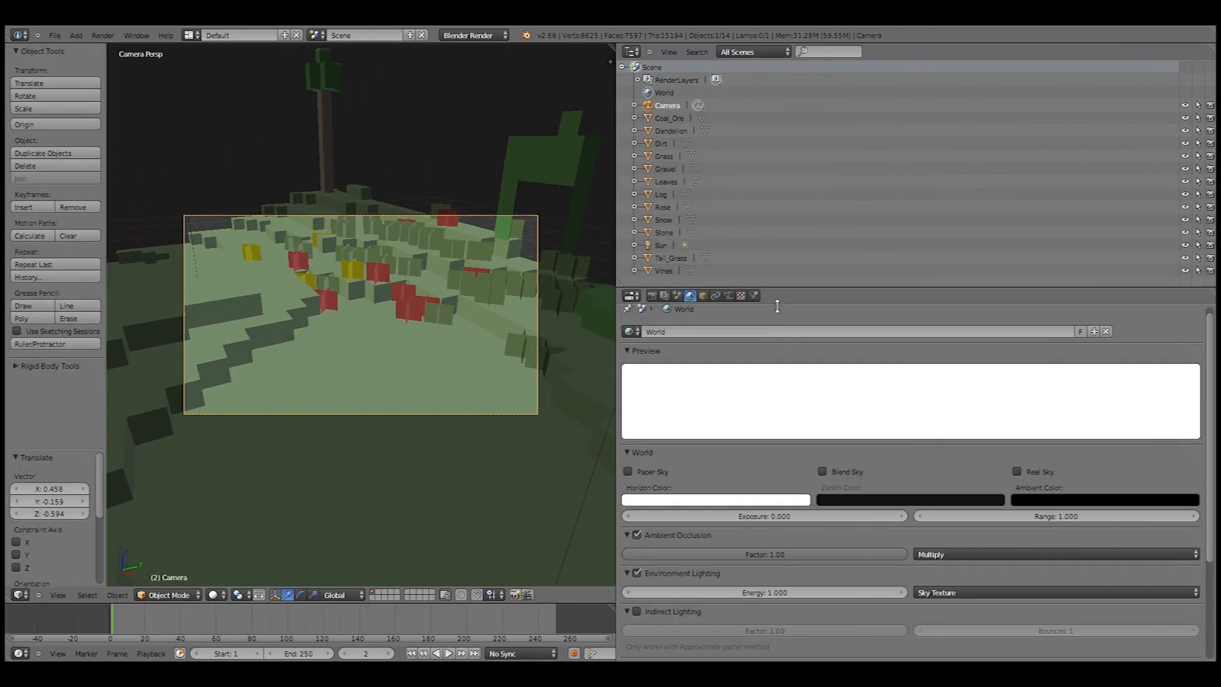
click(633, 52)
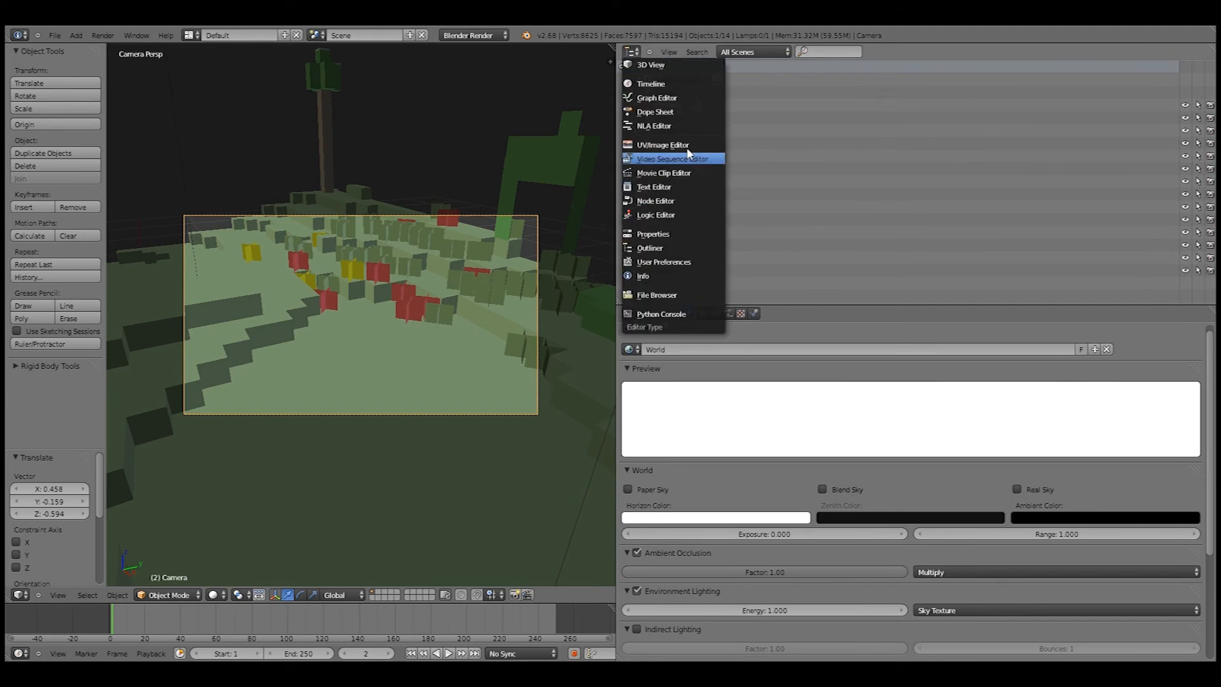
click(679, 201)
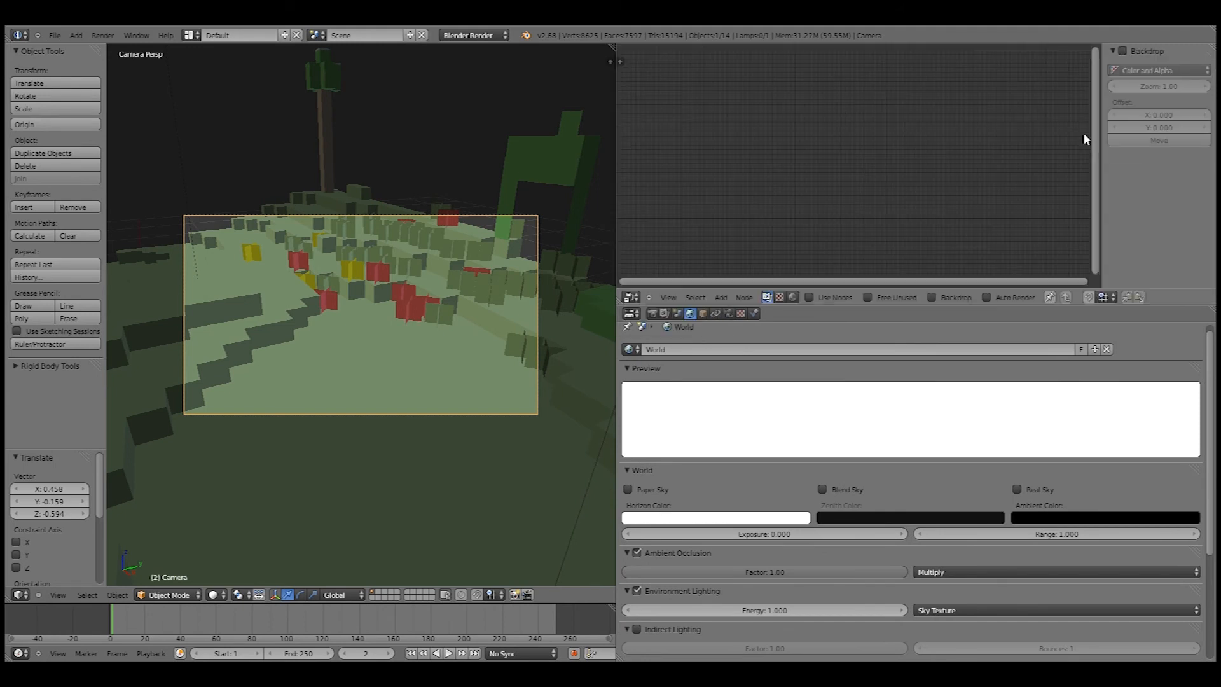
Step: Enable compositing nodes for the scene, with automatic rendering and the backdrop turned on
click(809, 297)
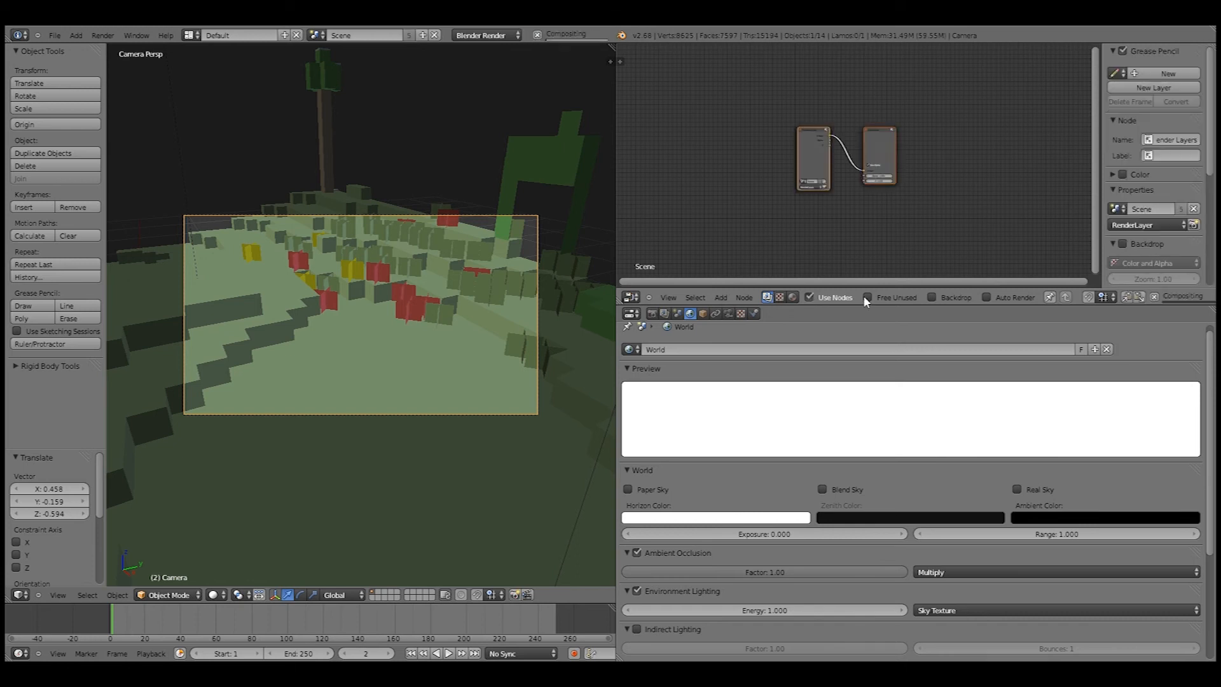
click(986, 296)
click(931, 297)
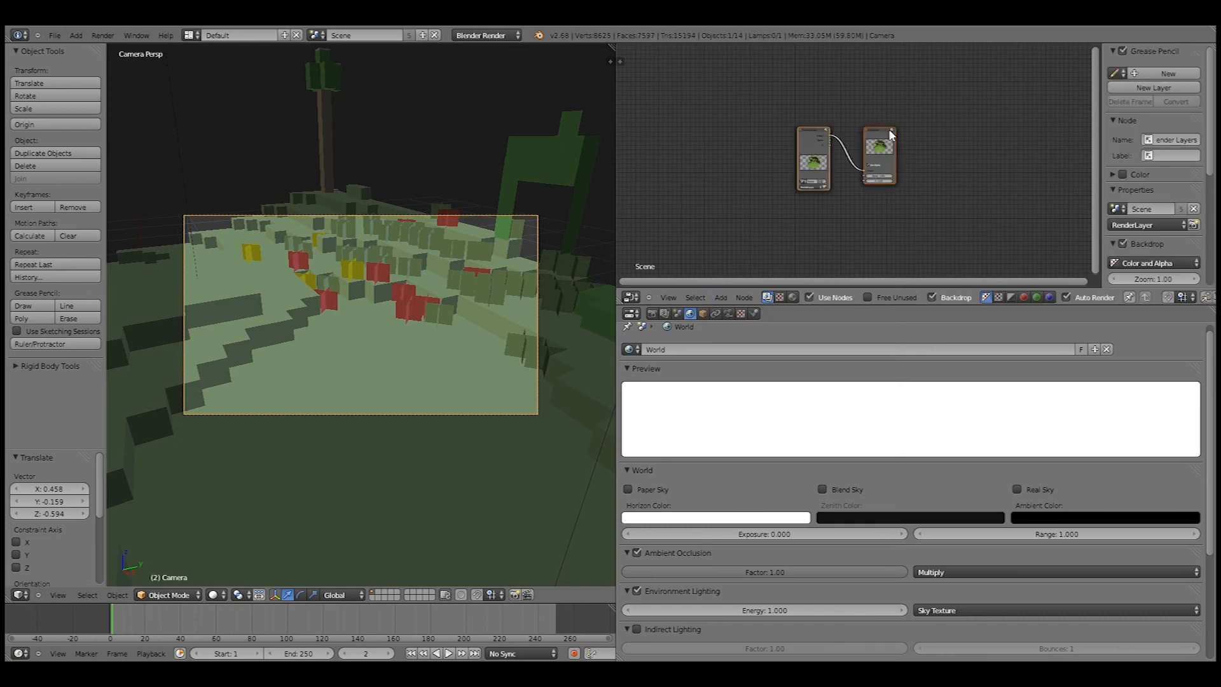
Step: Spread the Render Layers and Composite nodes apart to make room between them
key(g)
click(916, 116)
drag(829, 116, 715, 116)
key(g)
click(951, 107)
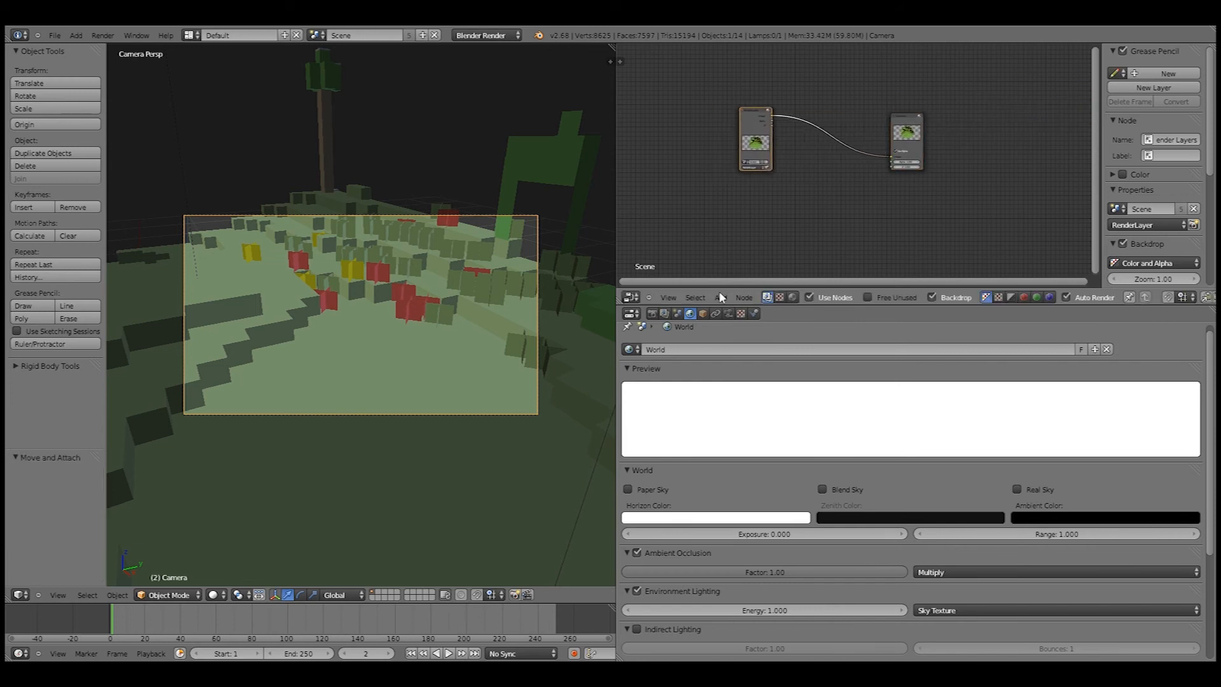
Step: Add a Viewer output node below the Composite node and link the Render Layers image output to it
click(721, 297)
mouse_move(741, 259)
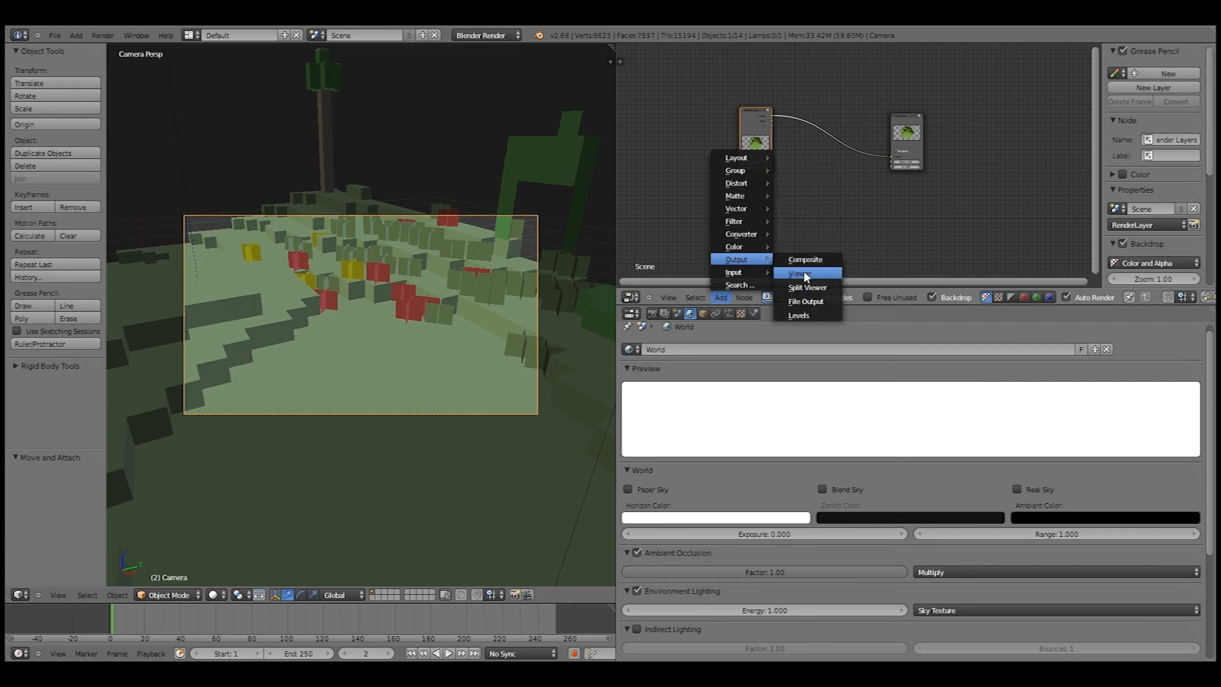
click(803, 272)
click(894, 191)
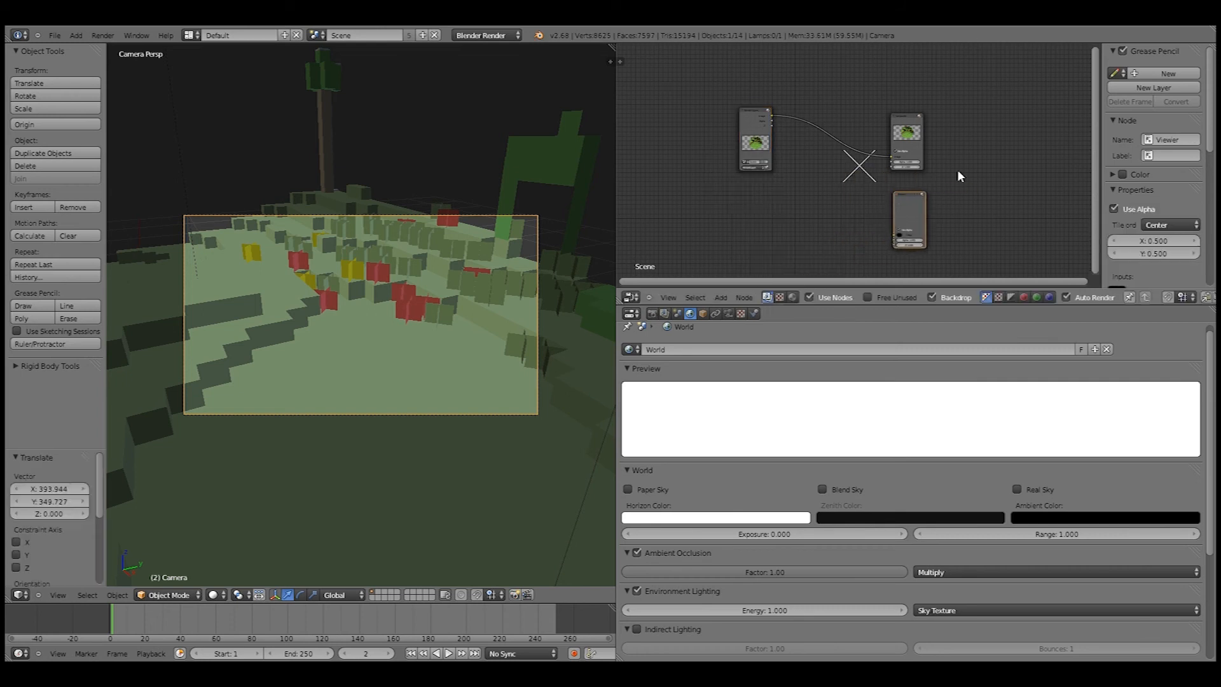
scroll(960, 172, up, 2)
middle_drag(908, 143, 865, 136)
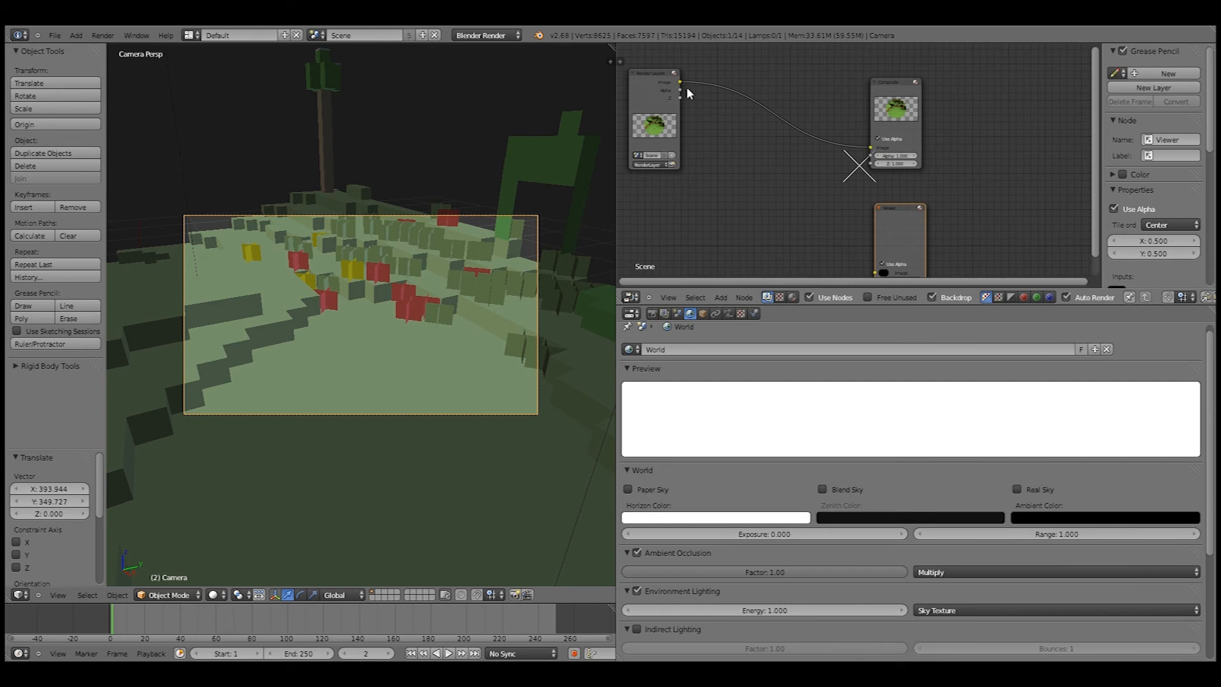
drag(686, 86, 876, 272)
Step: Set the node backdrop's zoom to 0.45
scroll(880, 144, down, 1)
scroll(879, 144, down, 2)
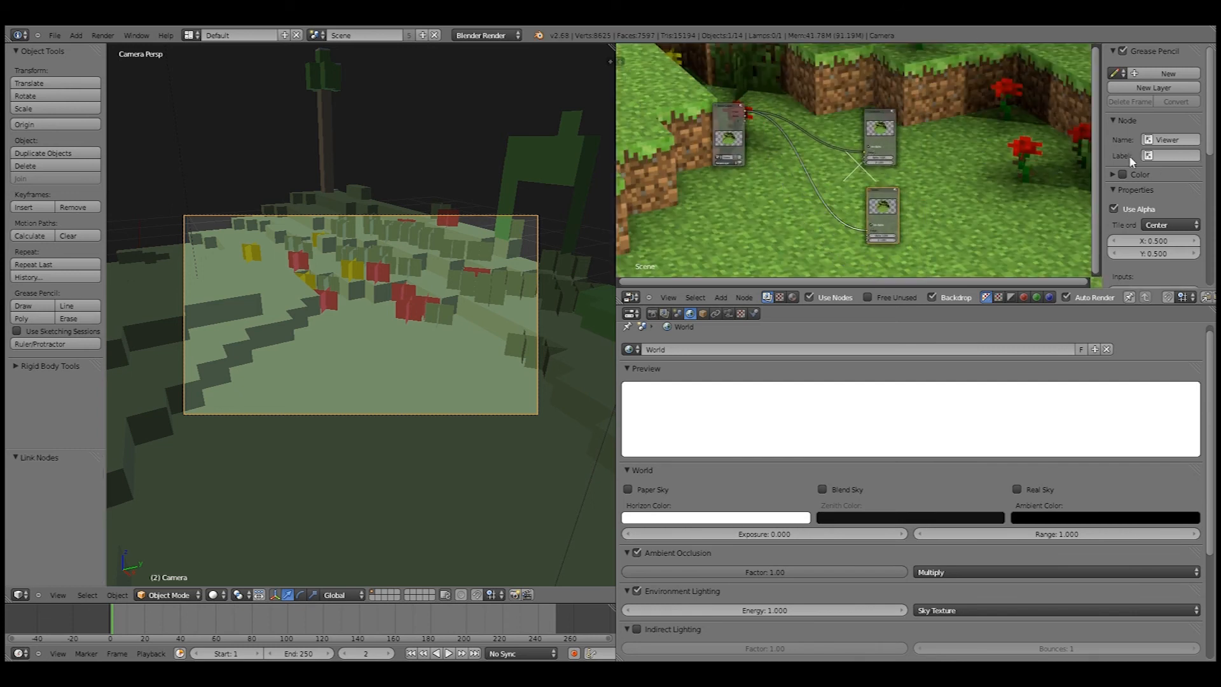
scroll(1182, 210, down, 6)
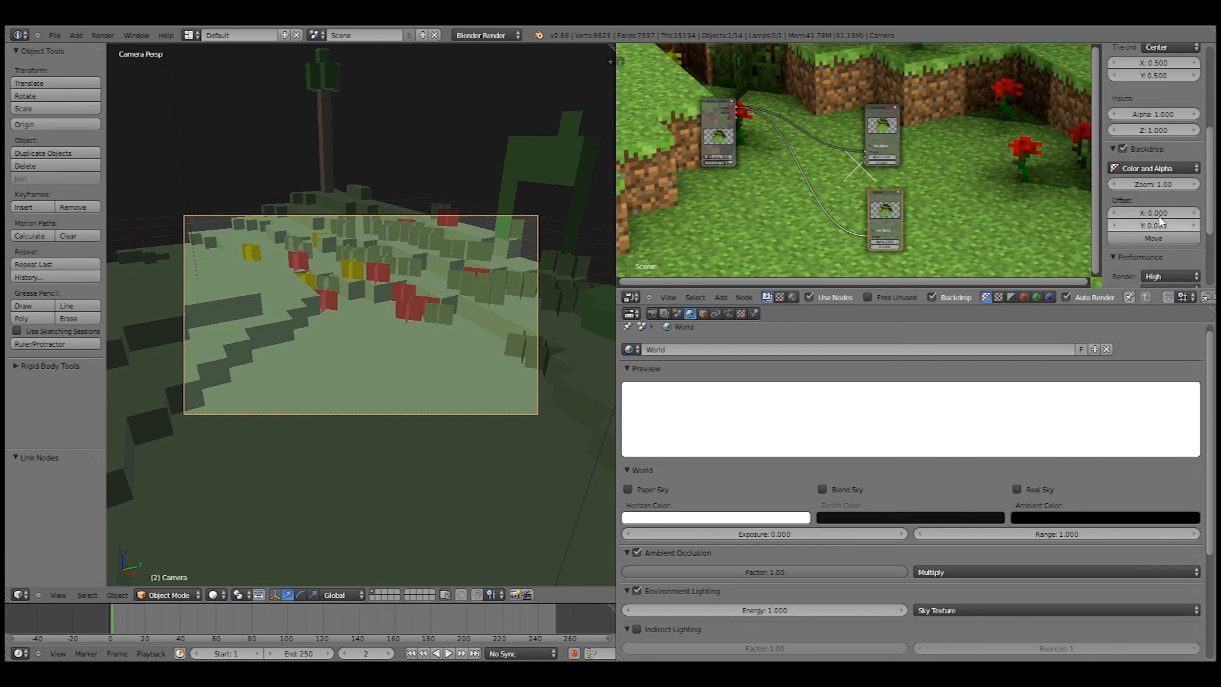
drag(1168, 191, 1127, 187)
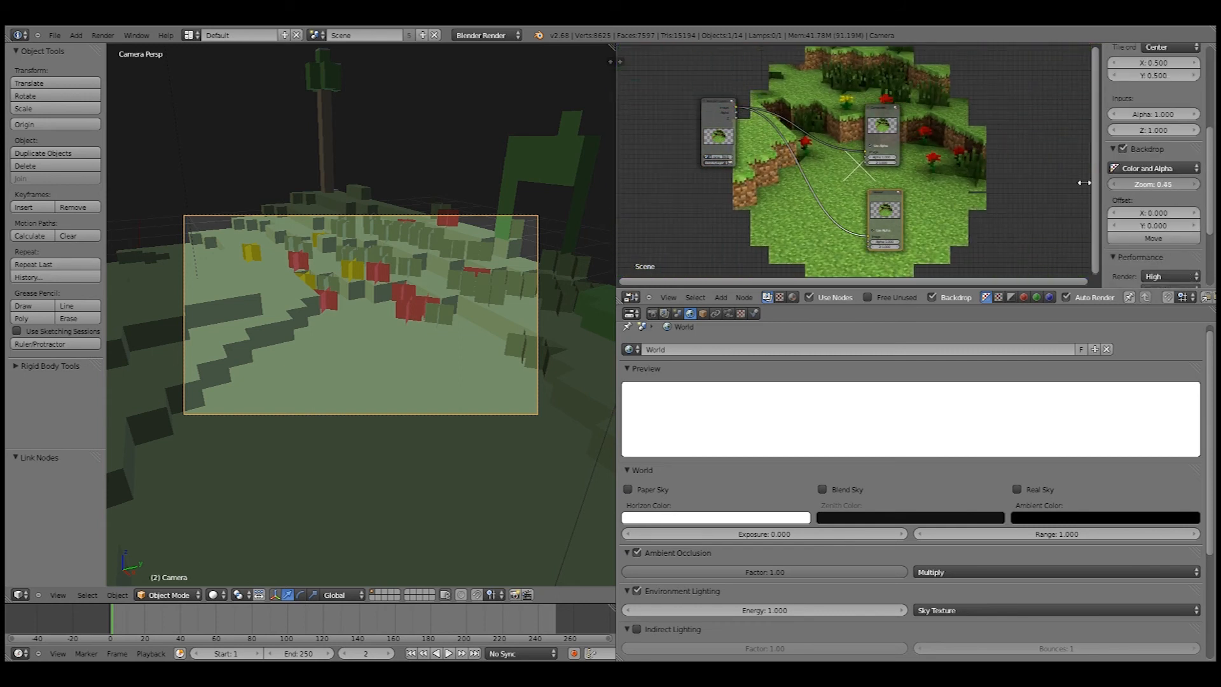
Step: Insert a Defocus filter node into the link between Render Layers and Viewer, and move the Composite node higher
scroll(808, 169, up, 2)
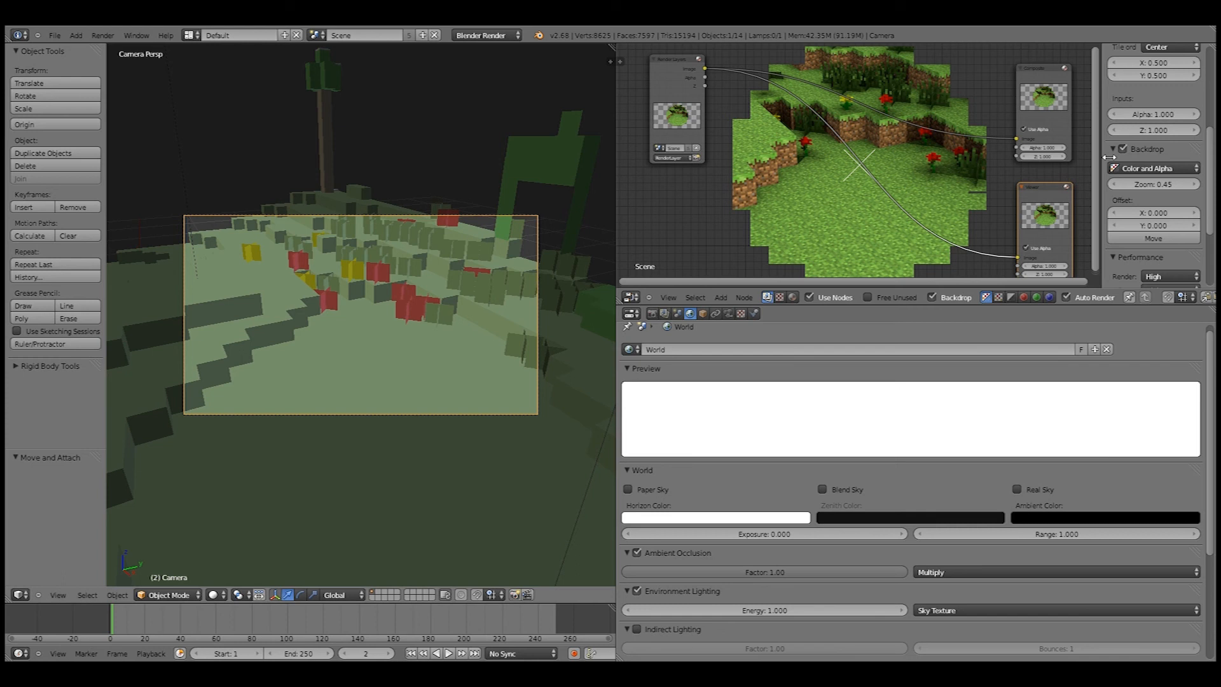
mouse_move(877, 139)
middle_down()
mouse_move(875, 124)
mouse_move(874, 159)
mouse_move(892, 139)
middle_up()
scroll(875, 125, down, 2)
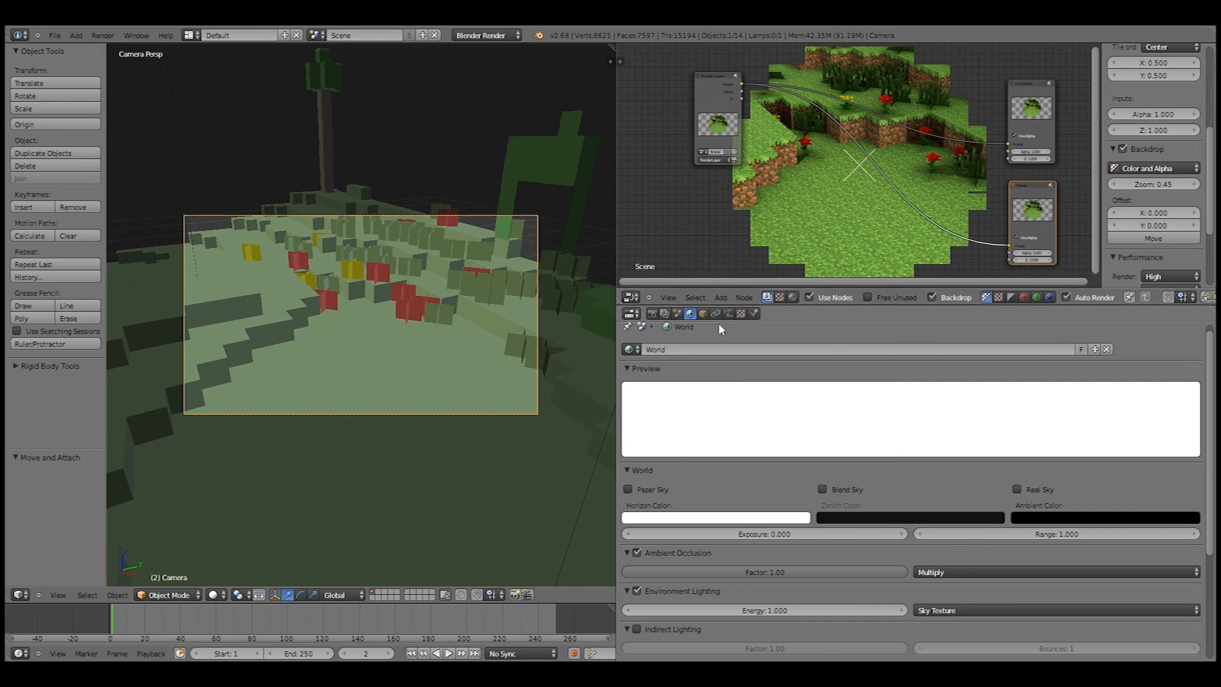
click(721, 297)
mouse_move(757, 202)
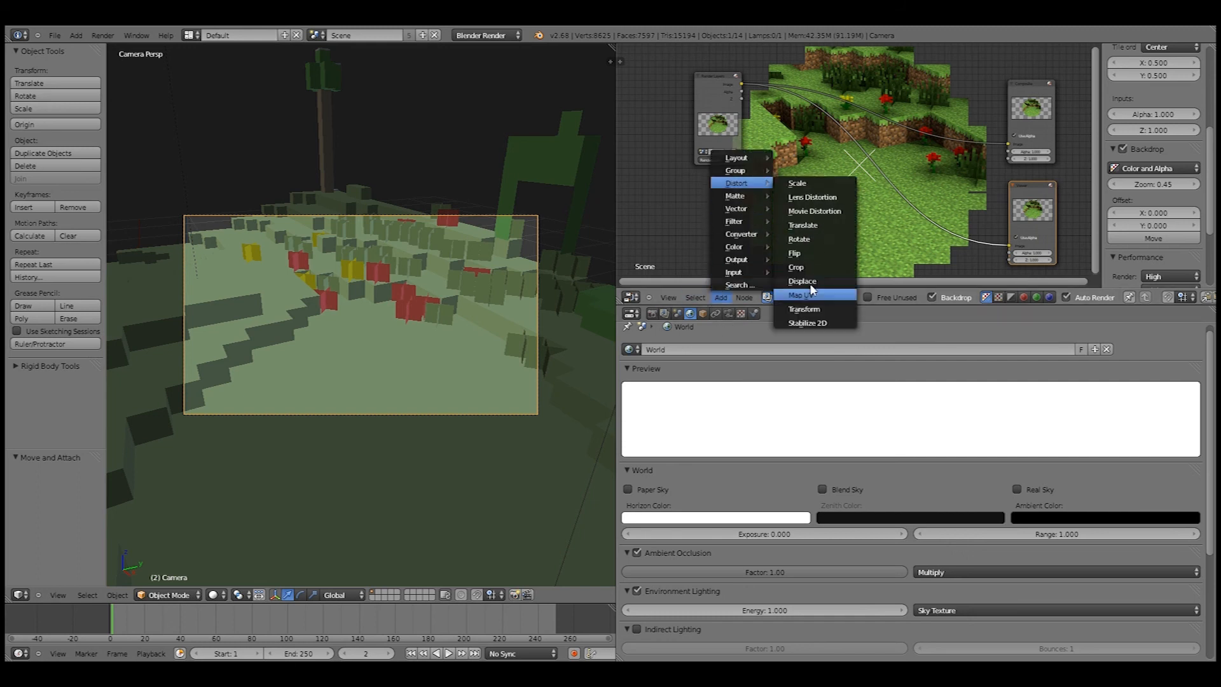
mouse_move(746, 223)
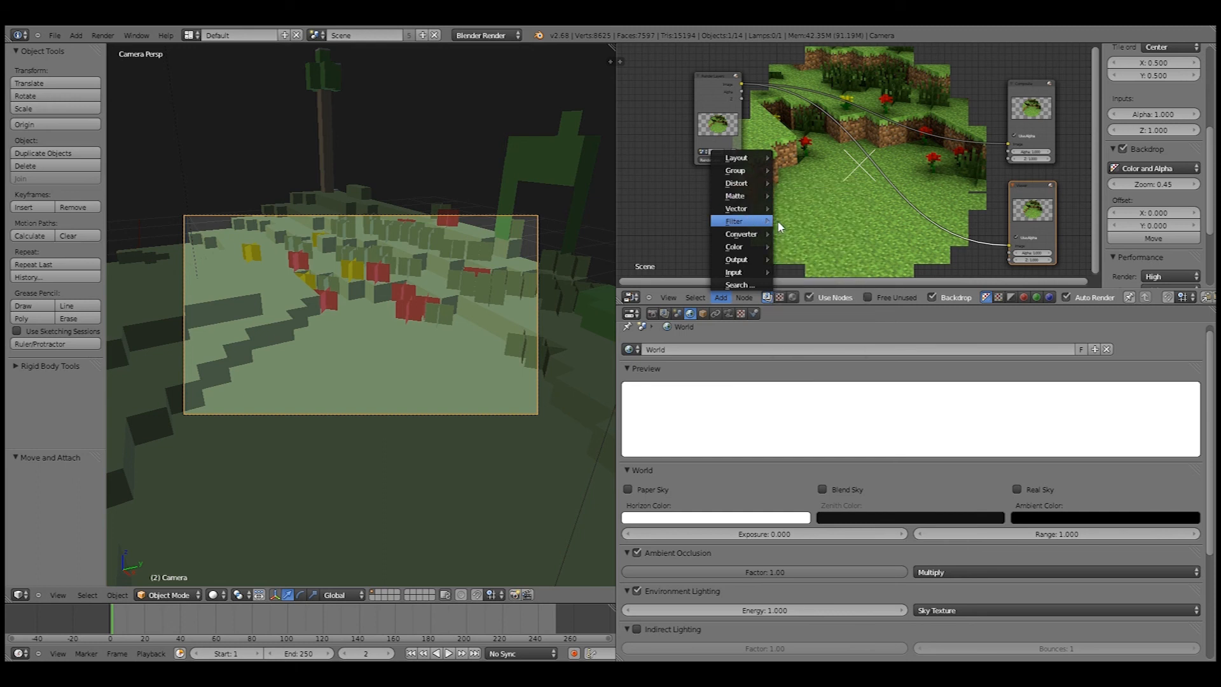
click(811, 319)
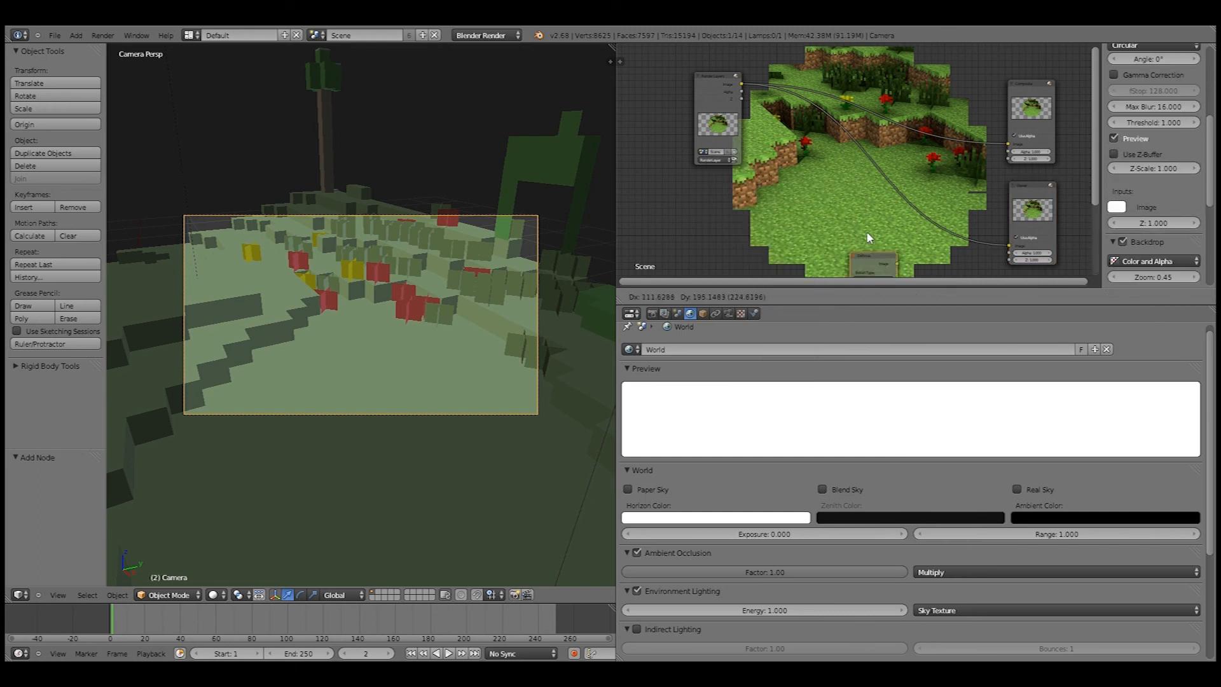
click(829, 136)
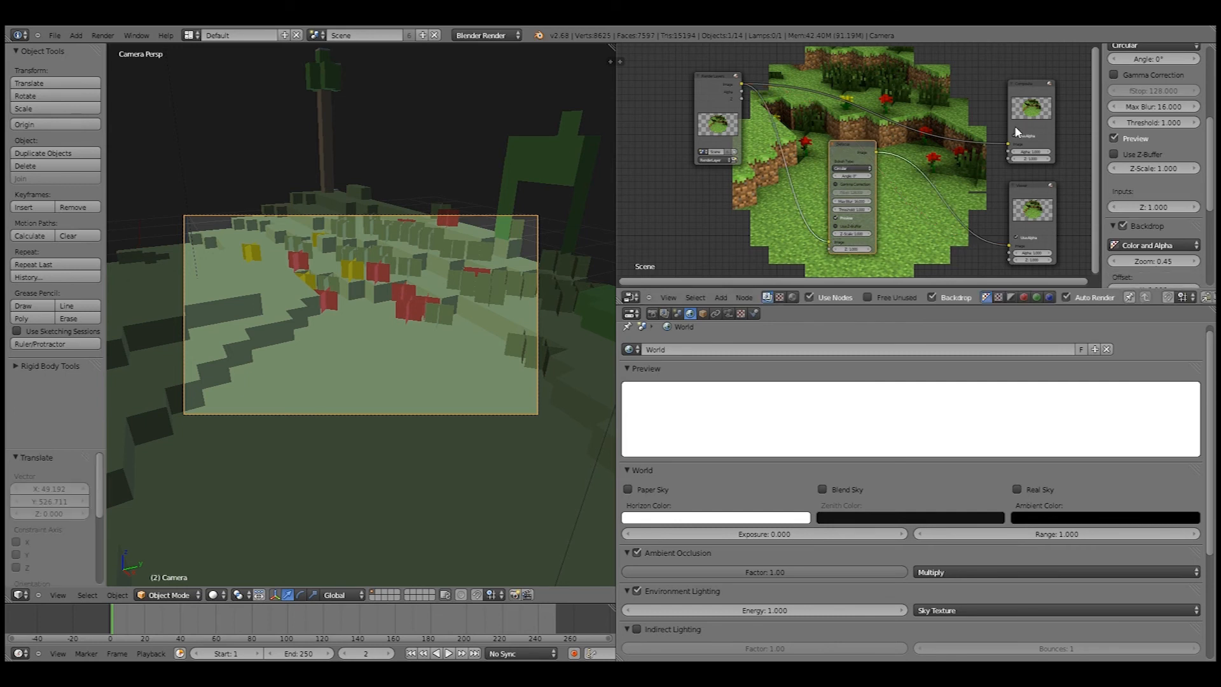
drag(1037, 81, 1033, 36)
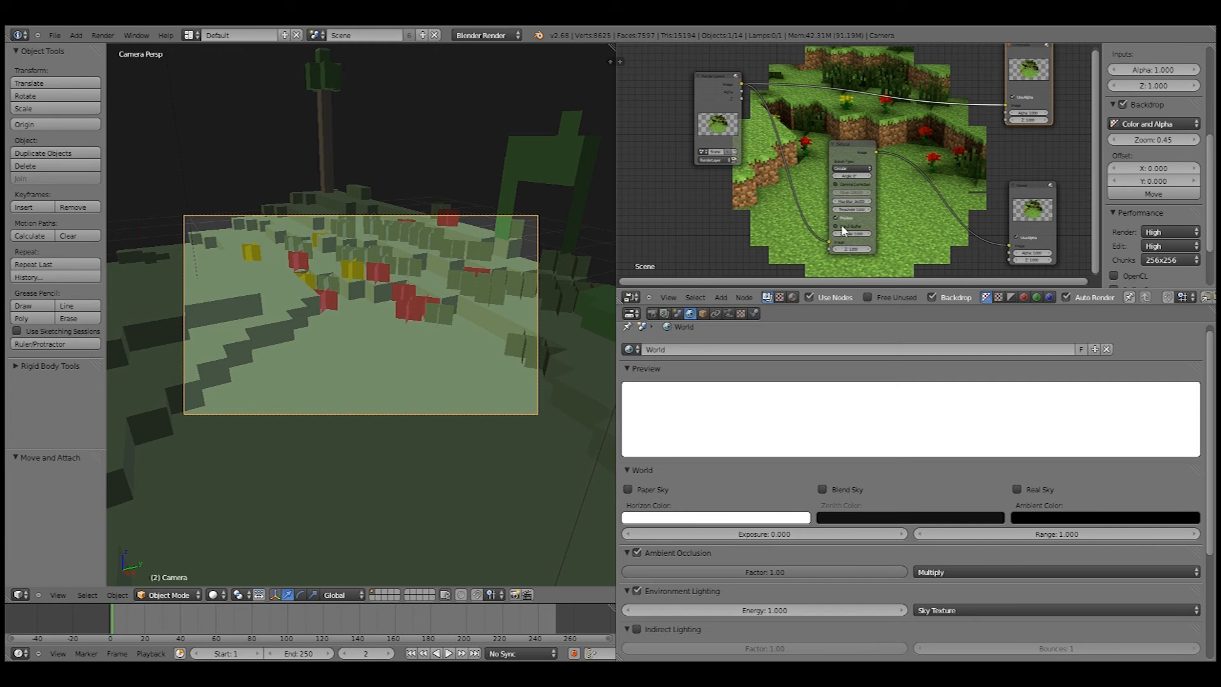
Step: Set the Defocus node's bokeh type to Octagonal, disable Preview and enable Use Z-Buffer
scroll(843, 231, up, 2)
click(853, 172)
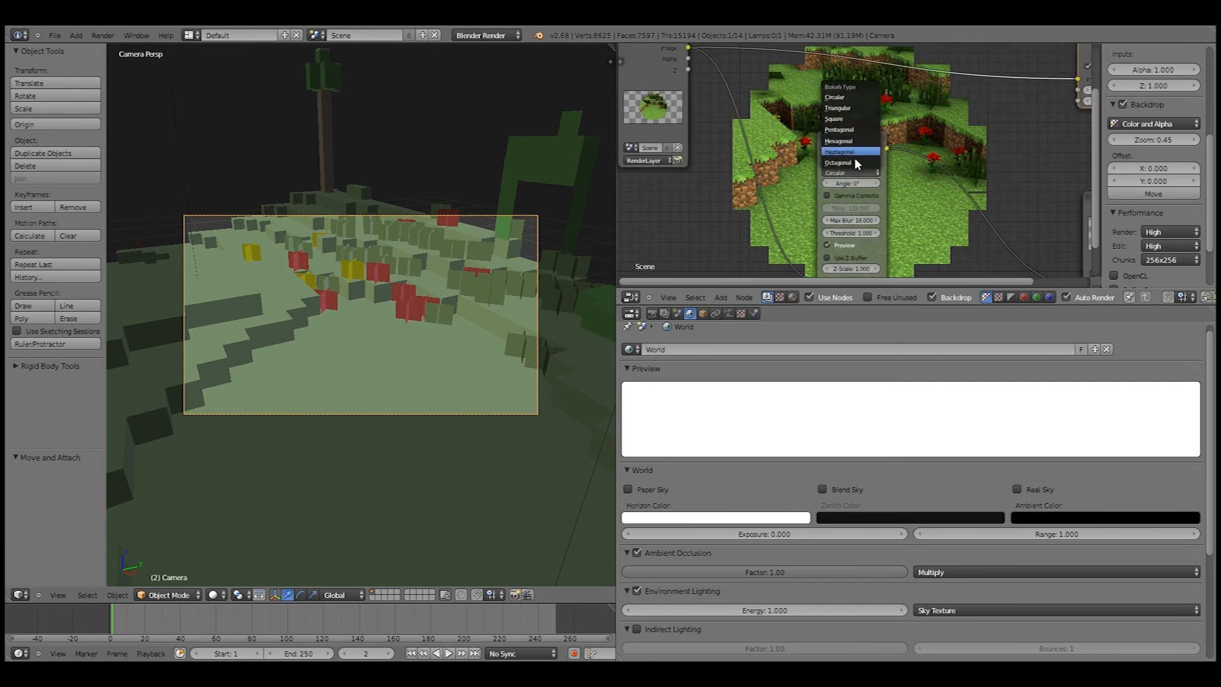
click(854, 162)
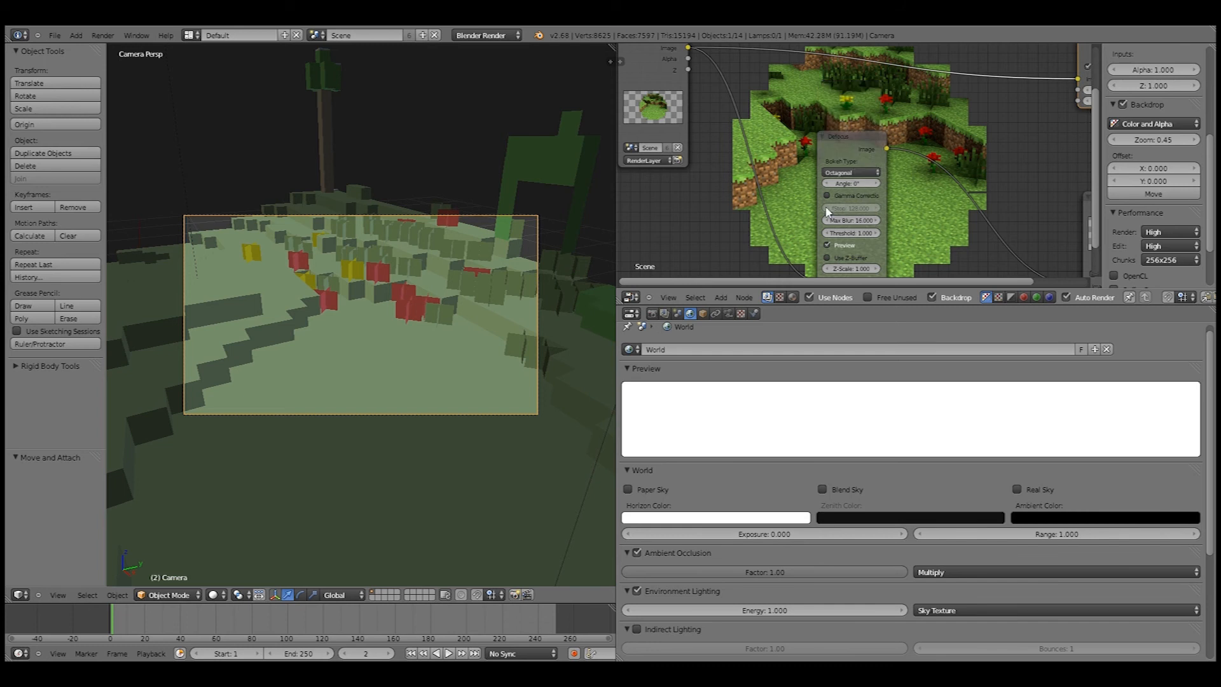
scroll(828, 222, down, 1)
click(831, 243)
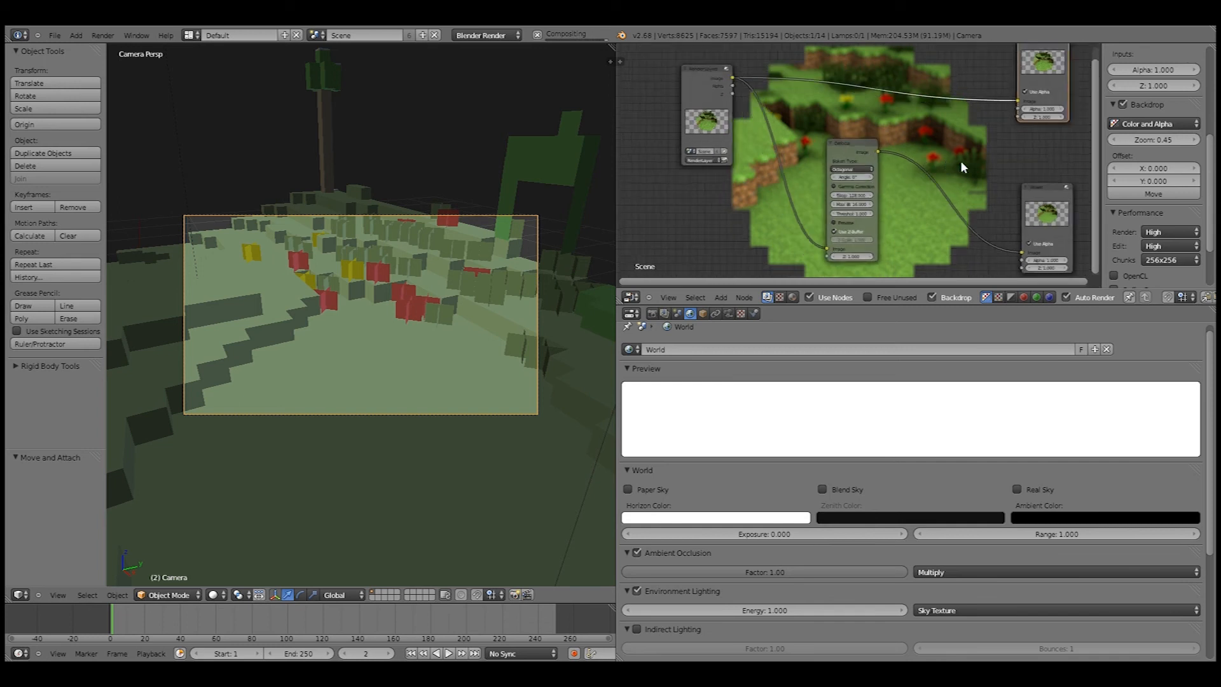
Step: Move the Defocus node closer to the Render Layers node and check the blur in the backdrop
scroll(961, 160, up, 1)
drag(830, 141, 726, 161)
scroll(919, 154, up, 2)
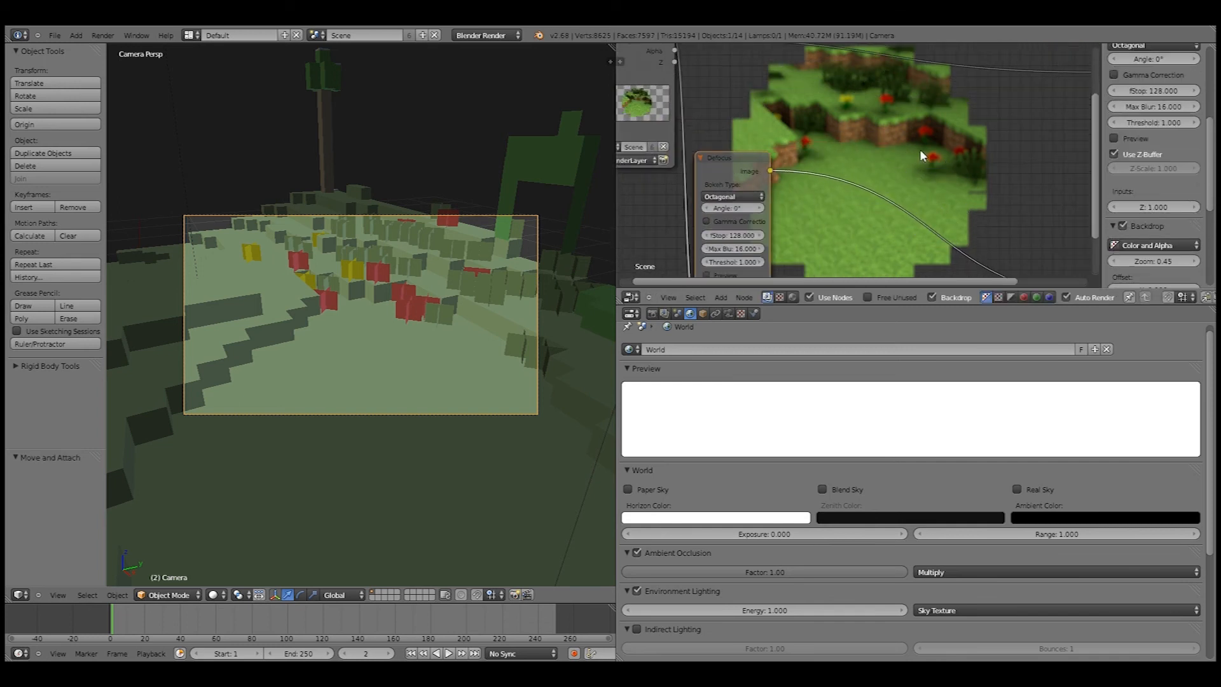
scroll(920, 154, down, 3)
scroll(799, 216, down, 2)
scroll(798, 213, up, 1)
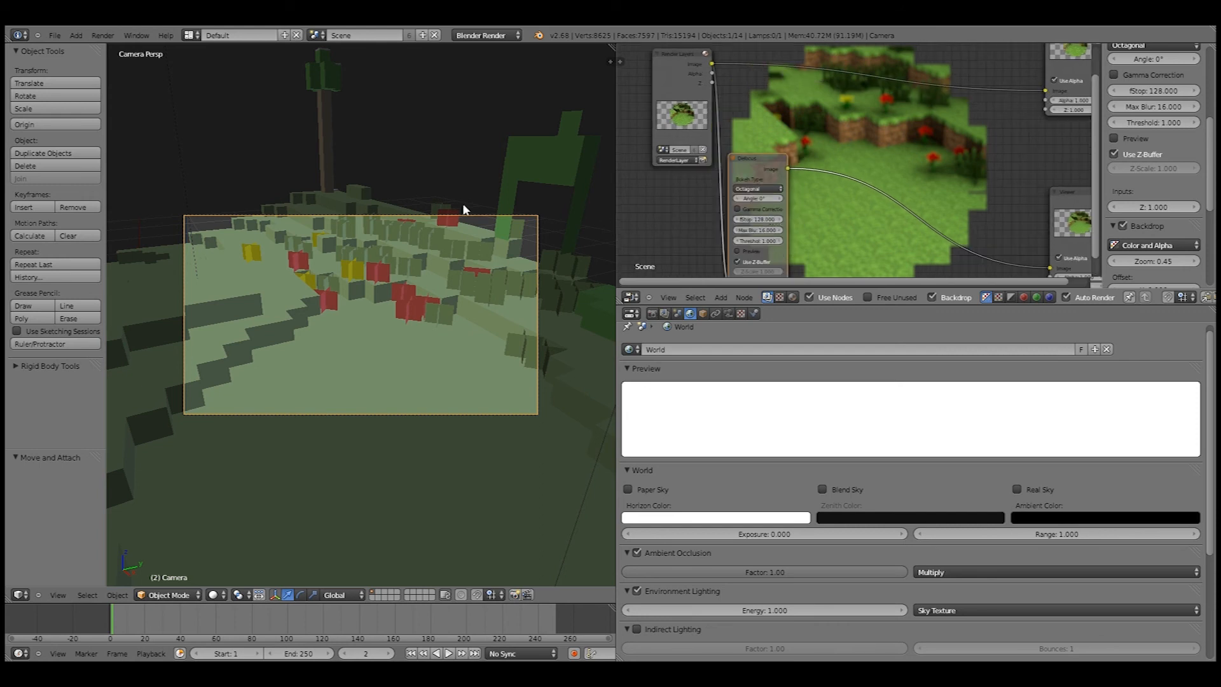
Step: Leave the camera view and turn on the Limits display in the camera's settings
key(KP_0)
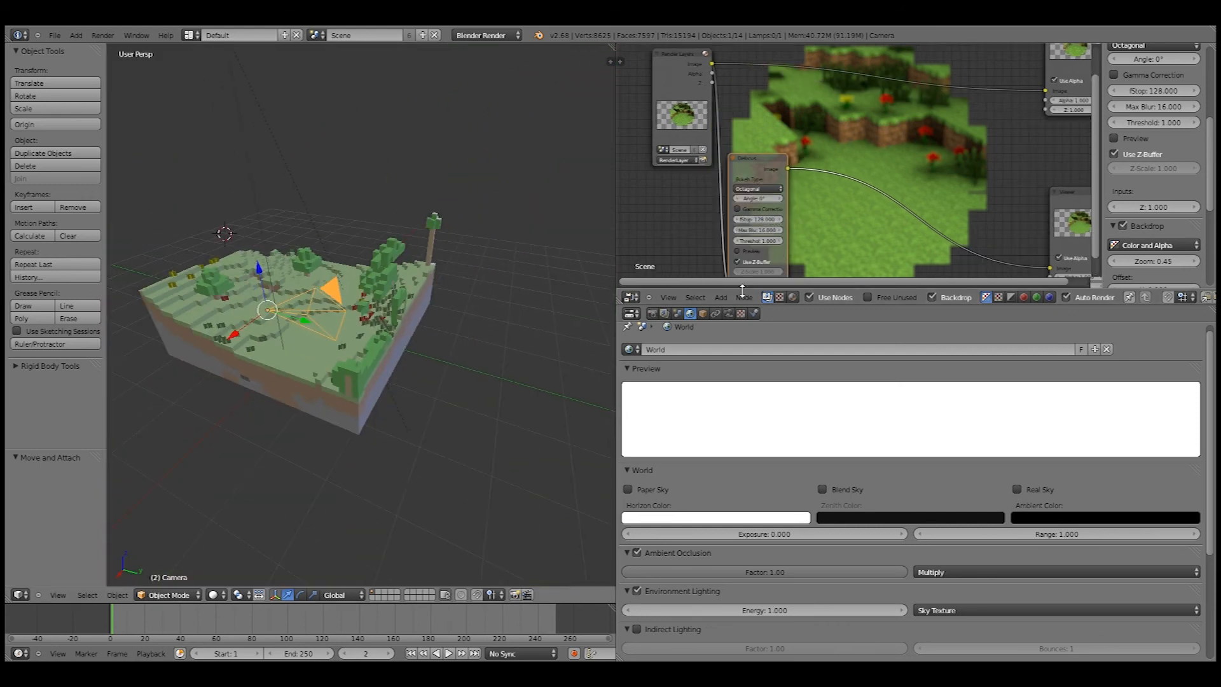
click(728, 313)
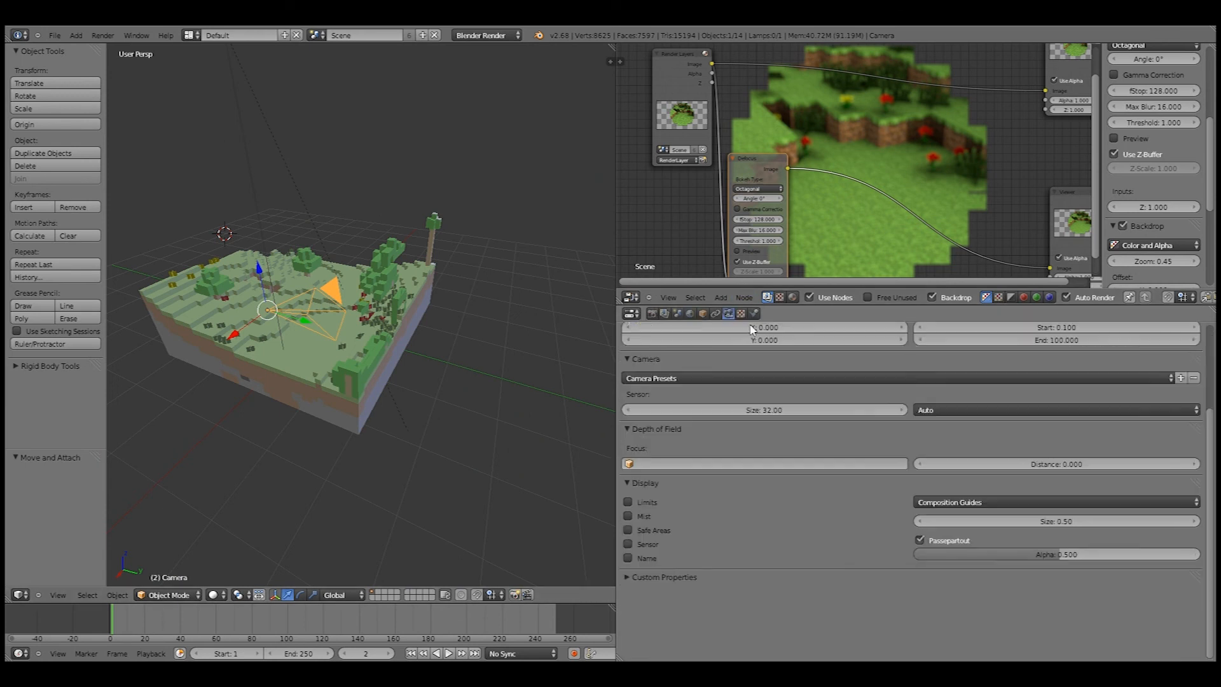
click(628, 503)
mouse_move(402, 281)
middle_down()
mouse_move(402, 262)
mouse_move(416, 270)
middle_up()
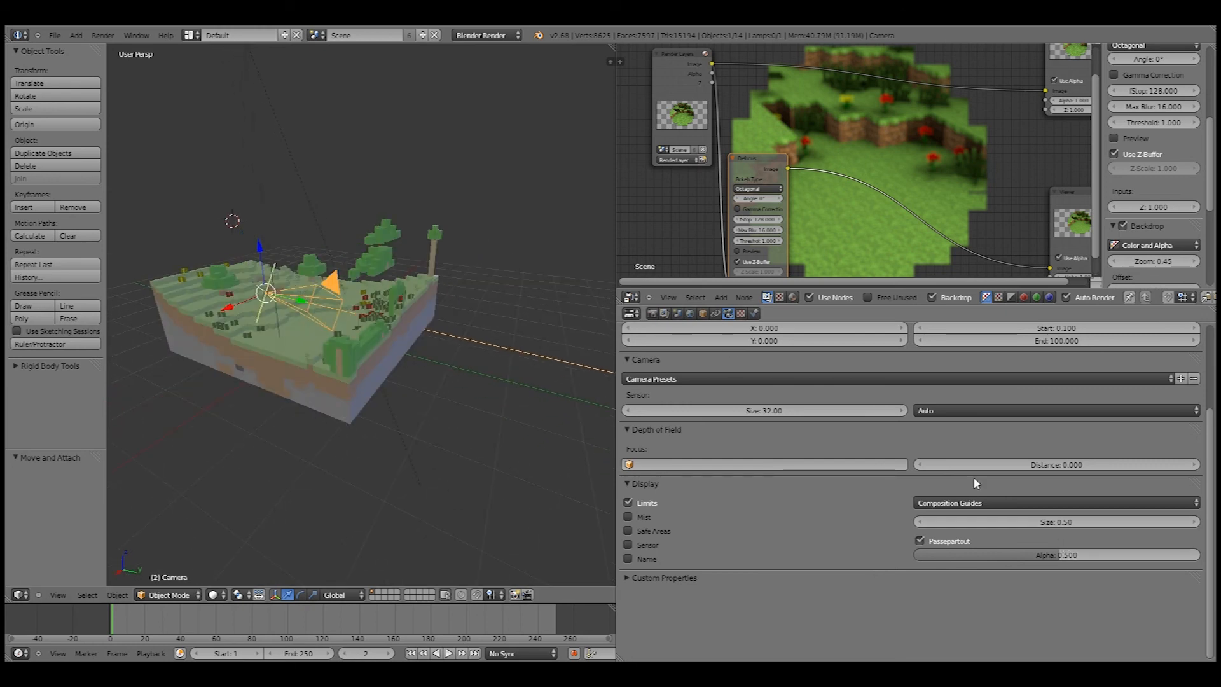
Step: Set the camera's depth of field distance to 1 and view its focus marker over the terrain
click(1043, 466)
key(BackSpace)
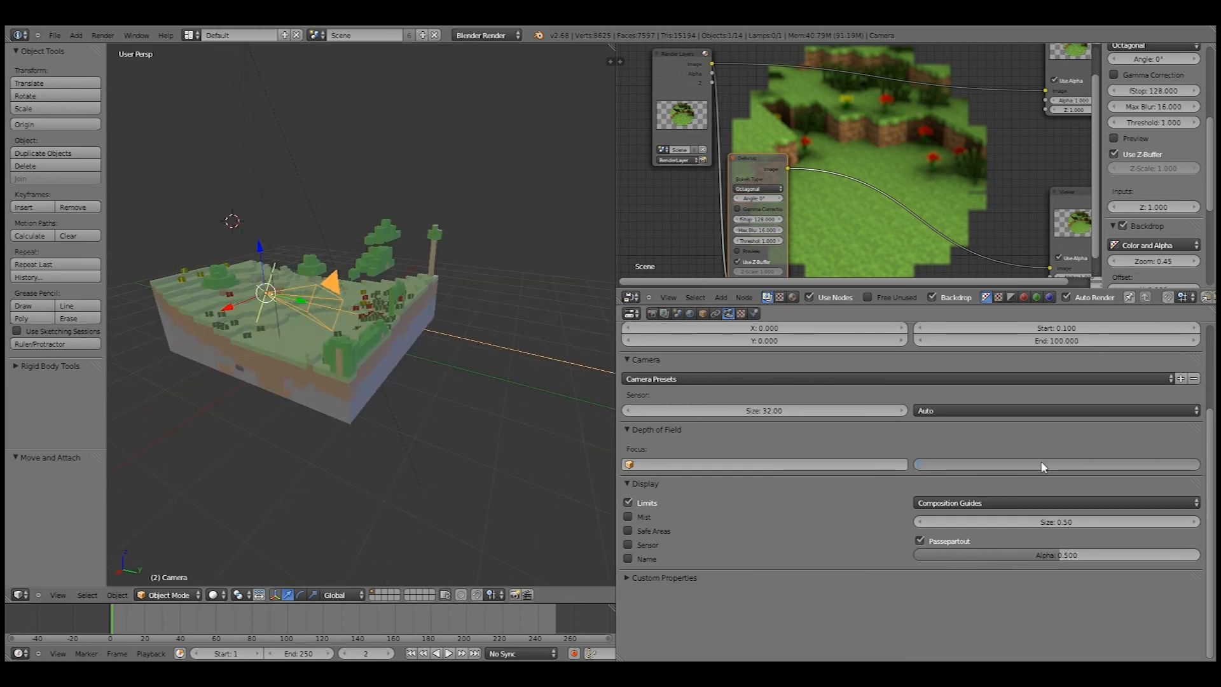
text(1)
key(Return)
middle_drag(338, 315, 657, 325)
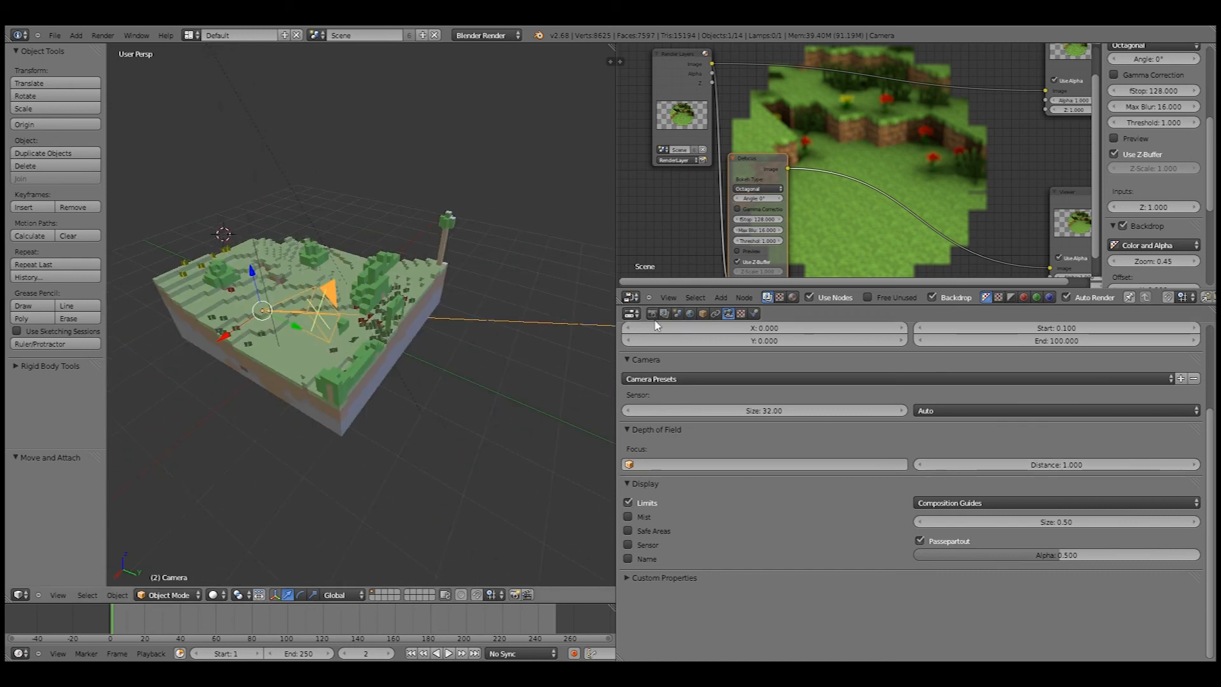
Step: Move the Render Layers and Defocus nodes farther from the output nodes, clearing more of the backdrop
ctrl+middle_drag(923, 181, 965, 171)
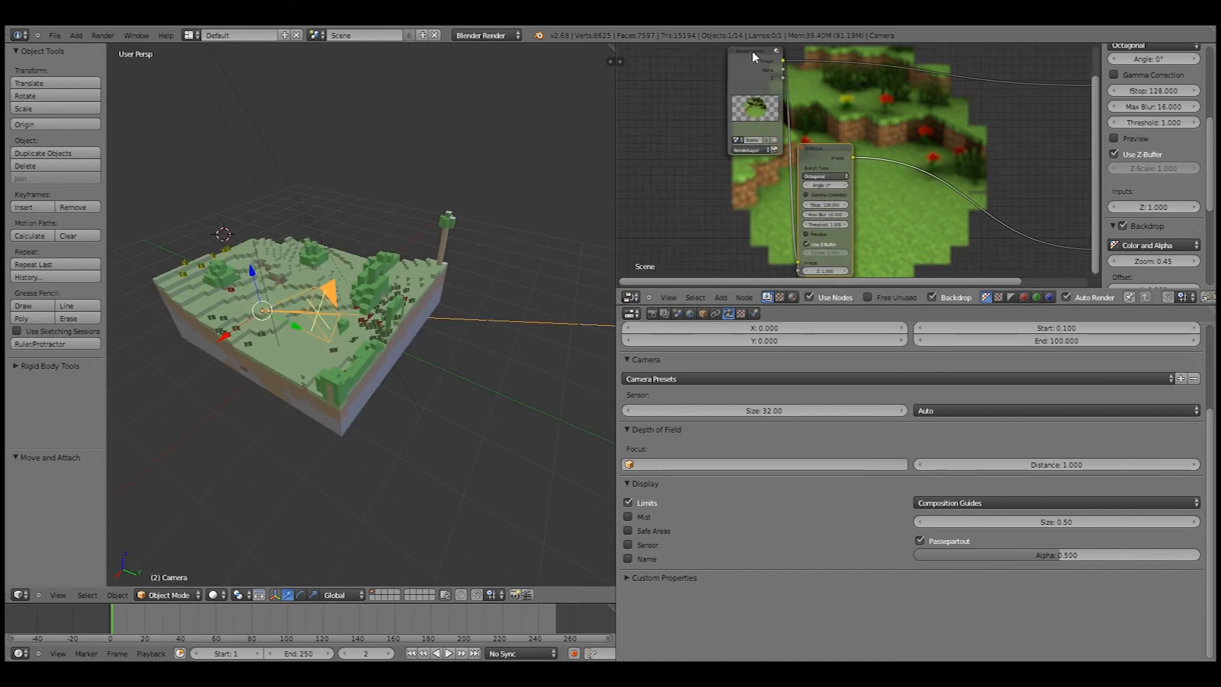
drag(746, 51, 665, 59)
drag(815, 147, 731, 148)
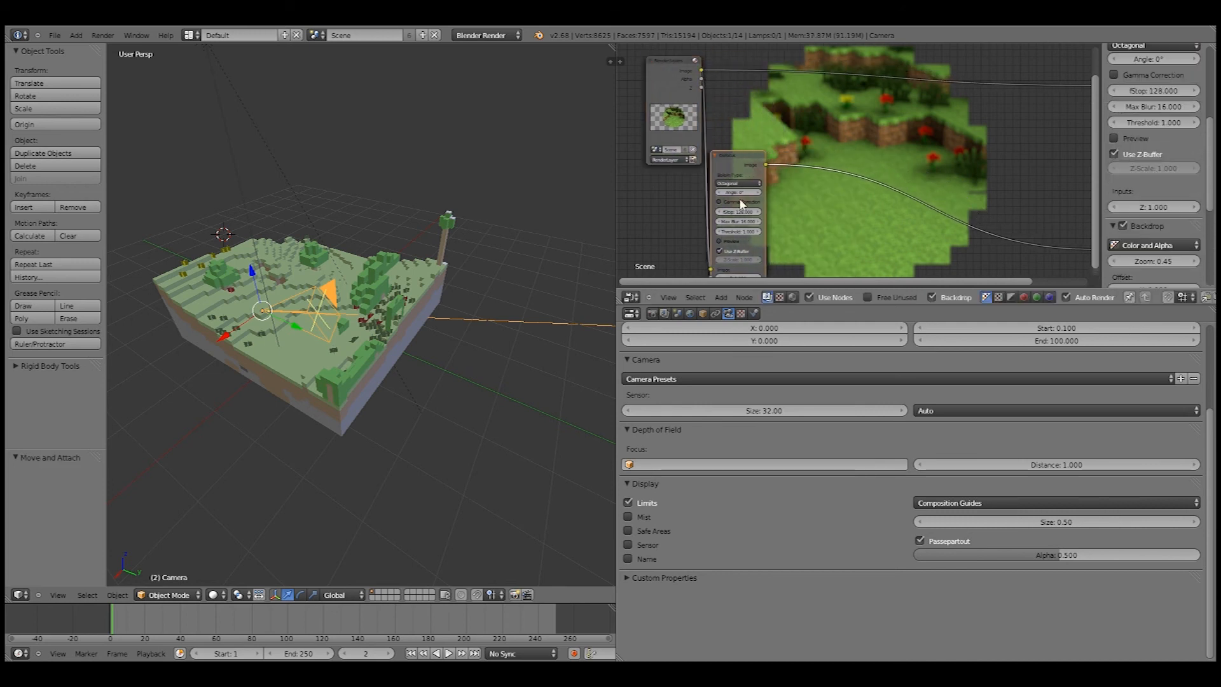
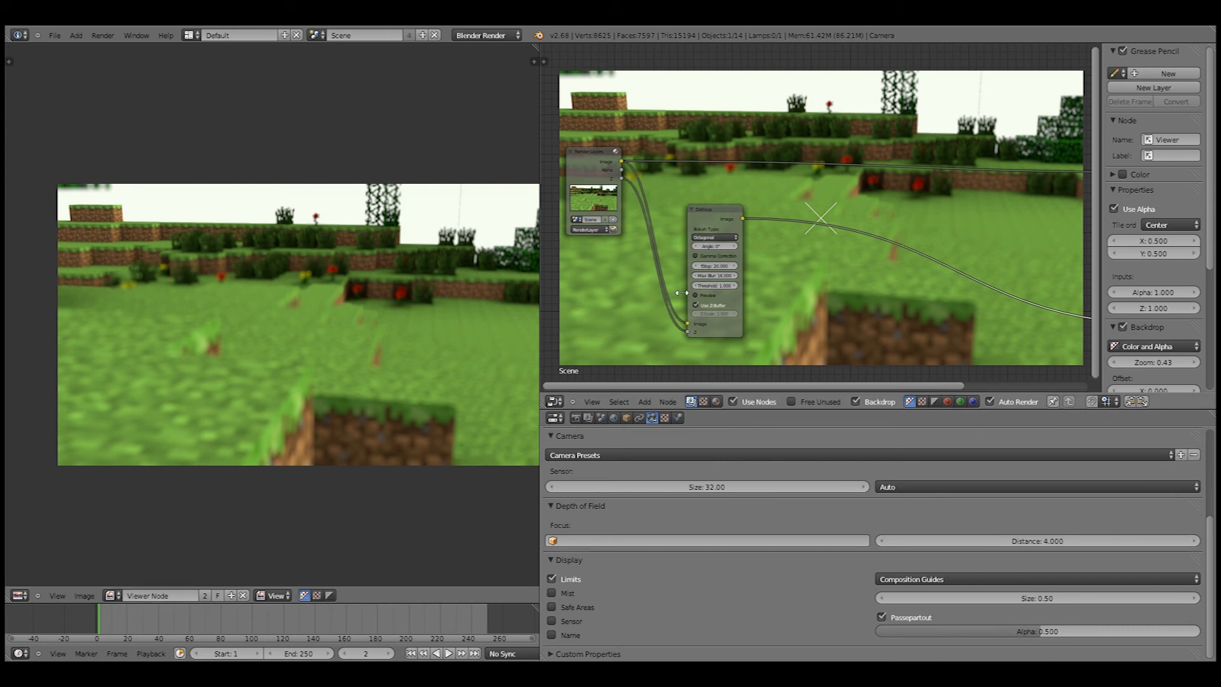
Step: Change the Viewer Node image editor to a 3D viewport, examine the camera's focus distance relative to the flowers, and return to camera view
middle_drag(335, 403, 290, 401)
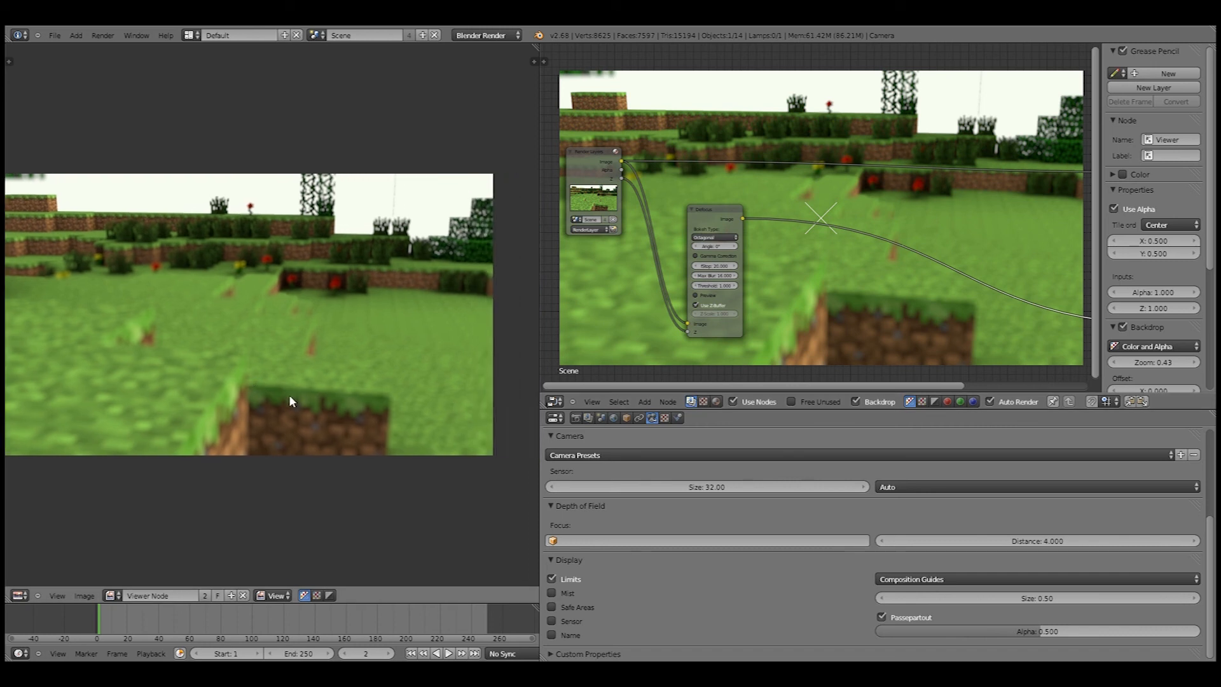
key(shift+F5)
middle_drag(334, 305, 272, 294)
scroll(276, 325, down, 6)
scroll(272, 294, up, 5)
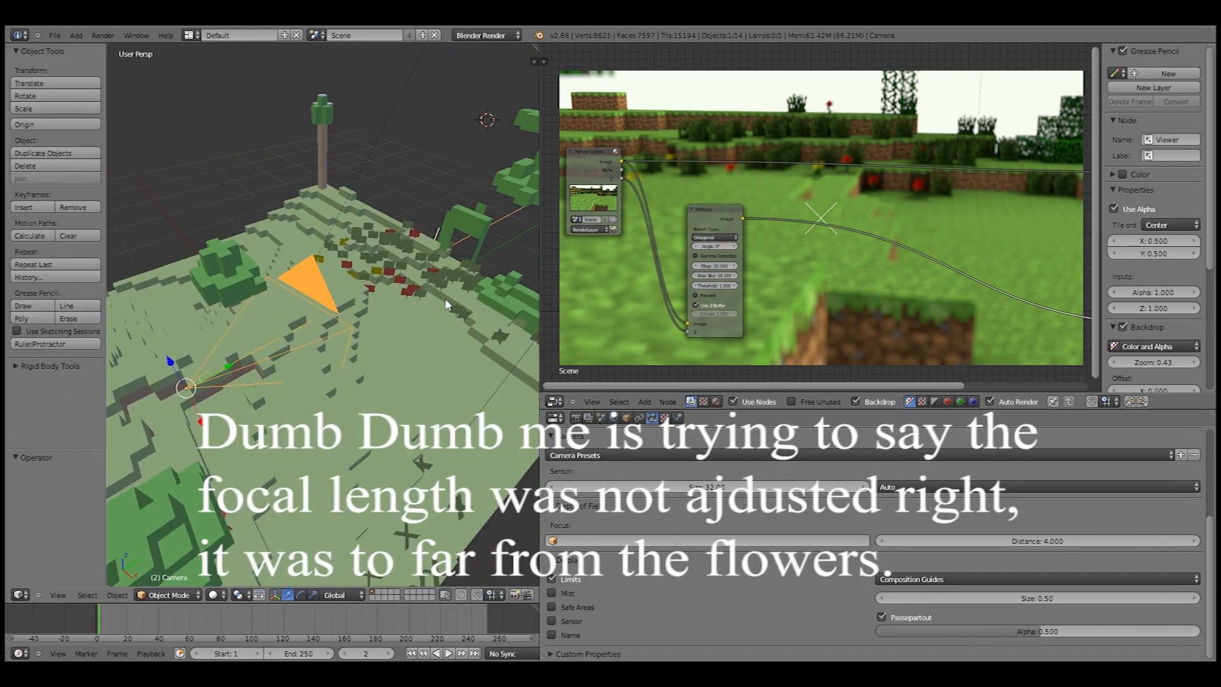
middle_drag(444, 298, 426, 365)
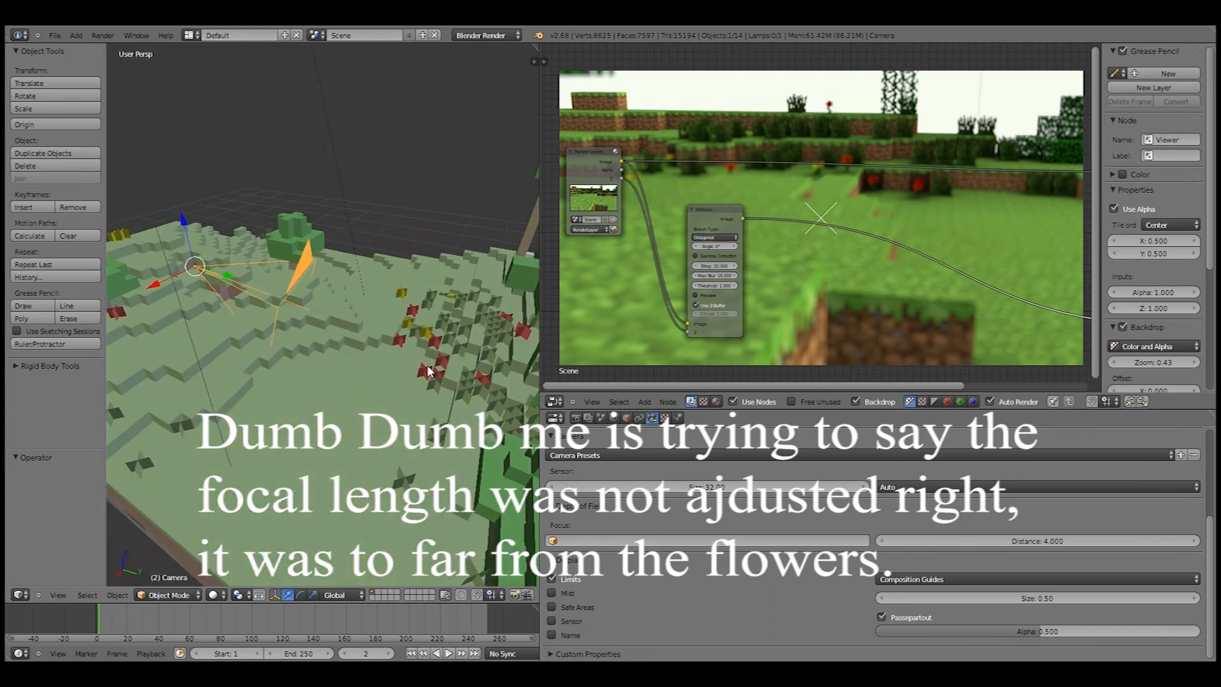
middle_drag(426, 364, 437, 310)
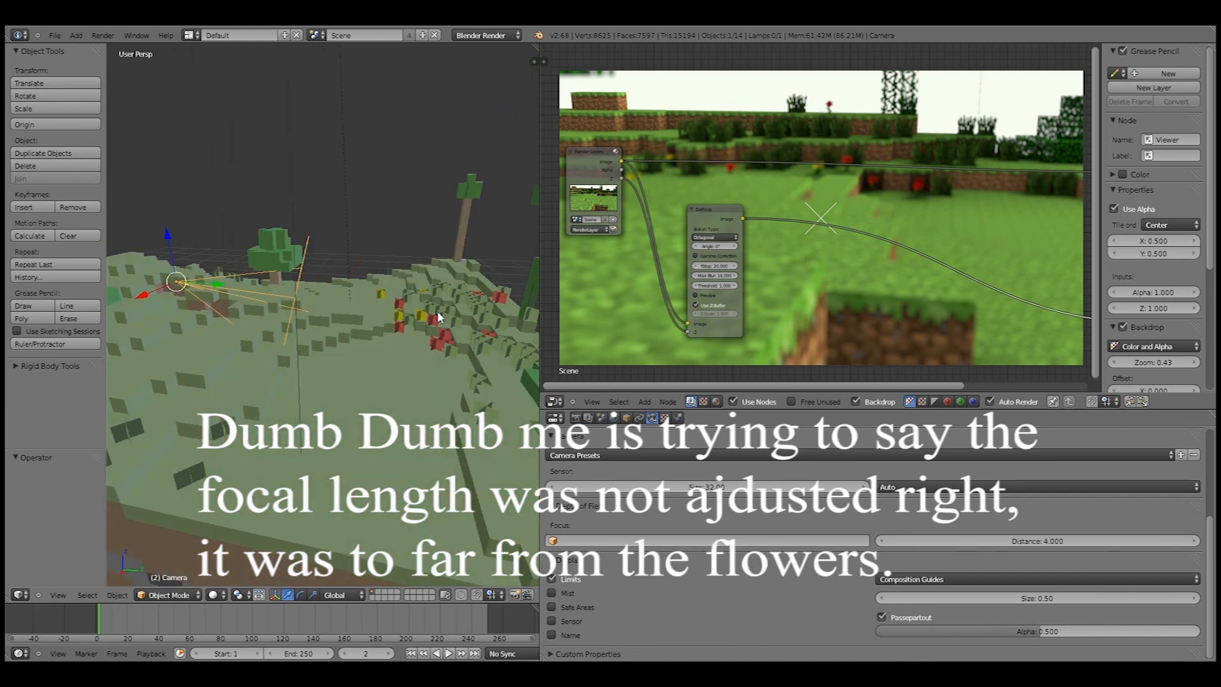
middle_drag(437, 310, 414, 286)
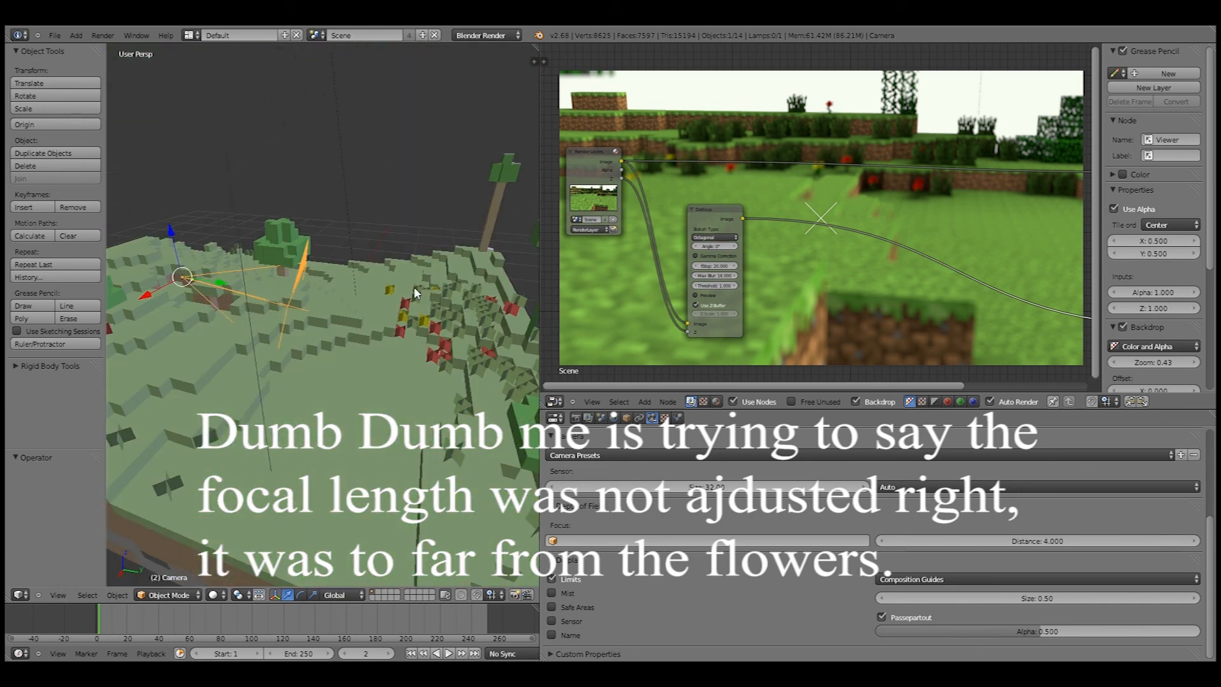
key(KP_0)
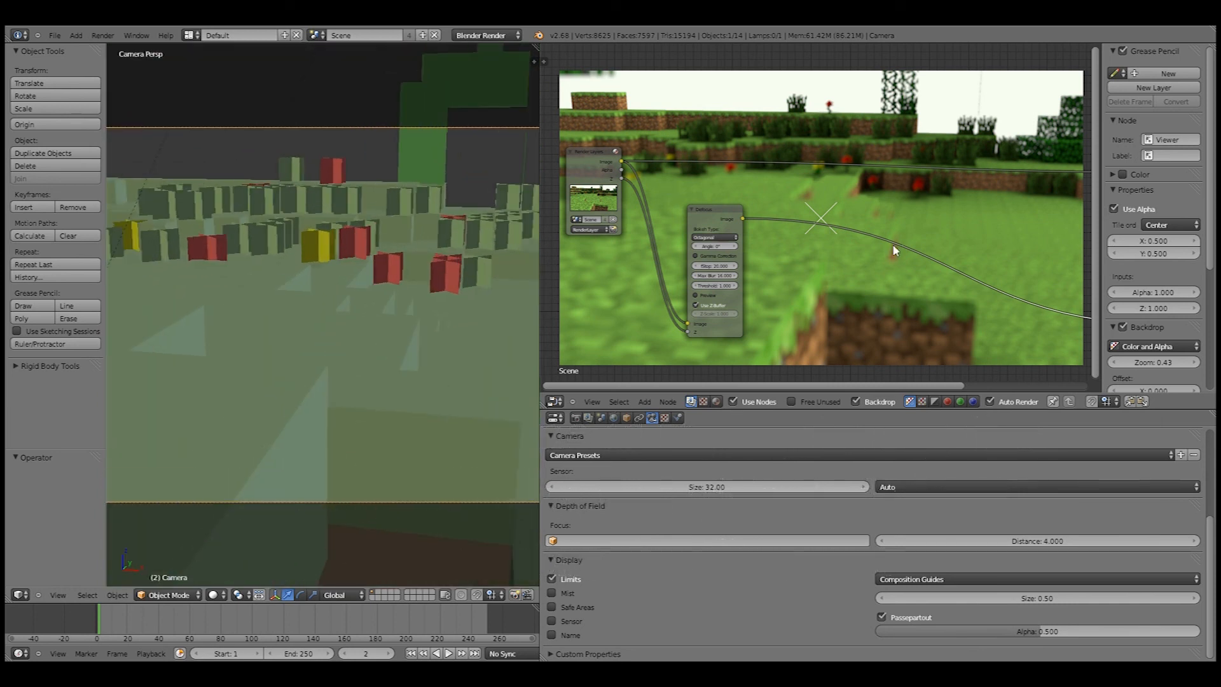
Step: Set the Defocus node's fStop to 40
scroll(890, 247, down, 1)
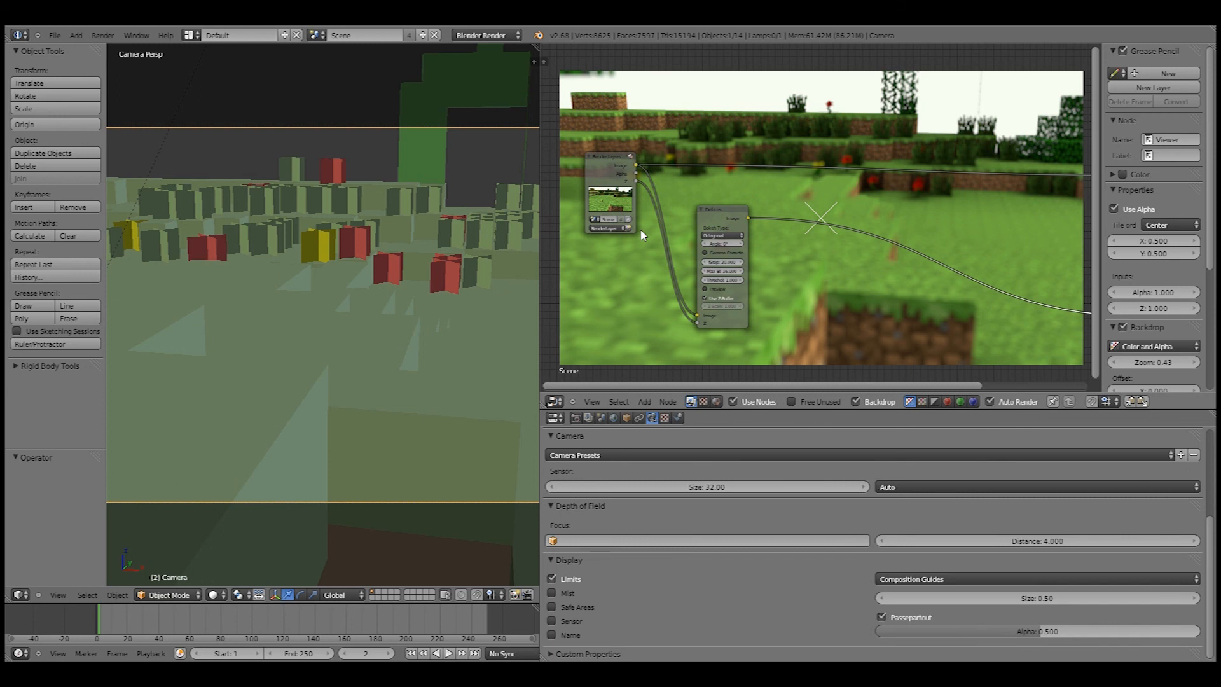
scroll(820, 141, up, 1)
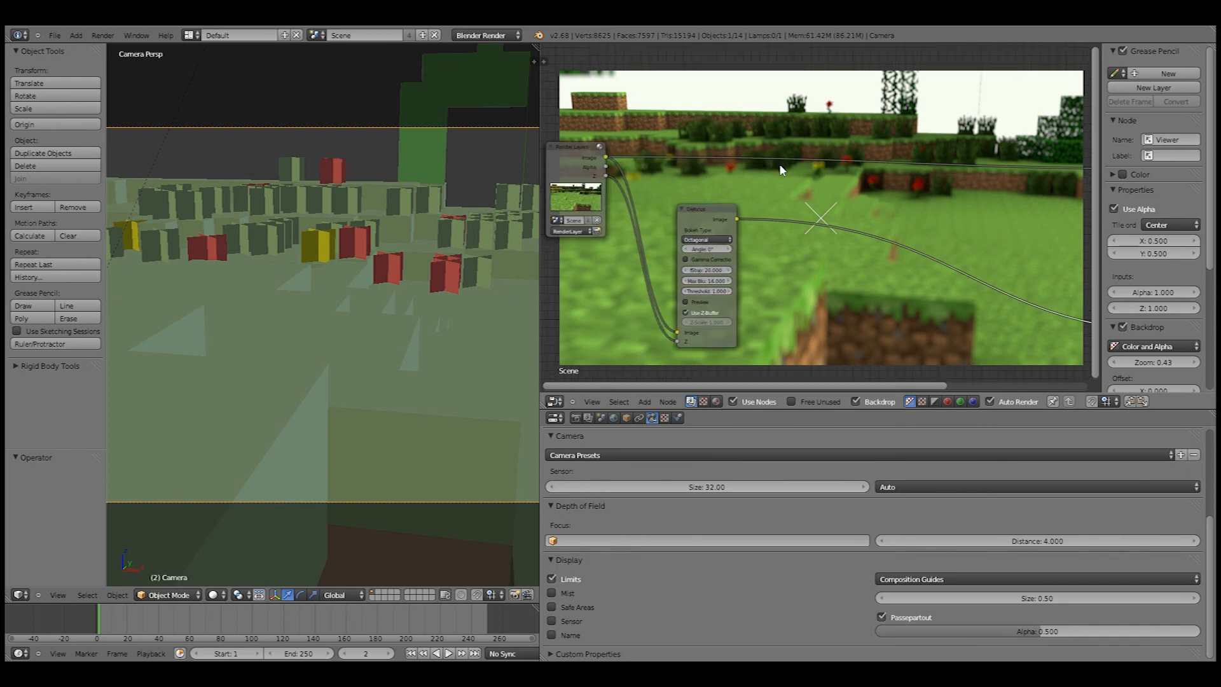
scroll(780, 164, down, 2)
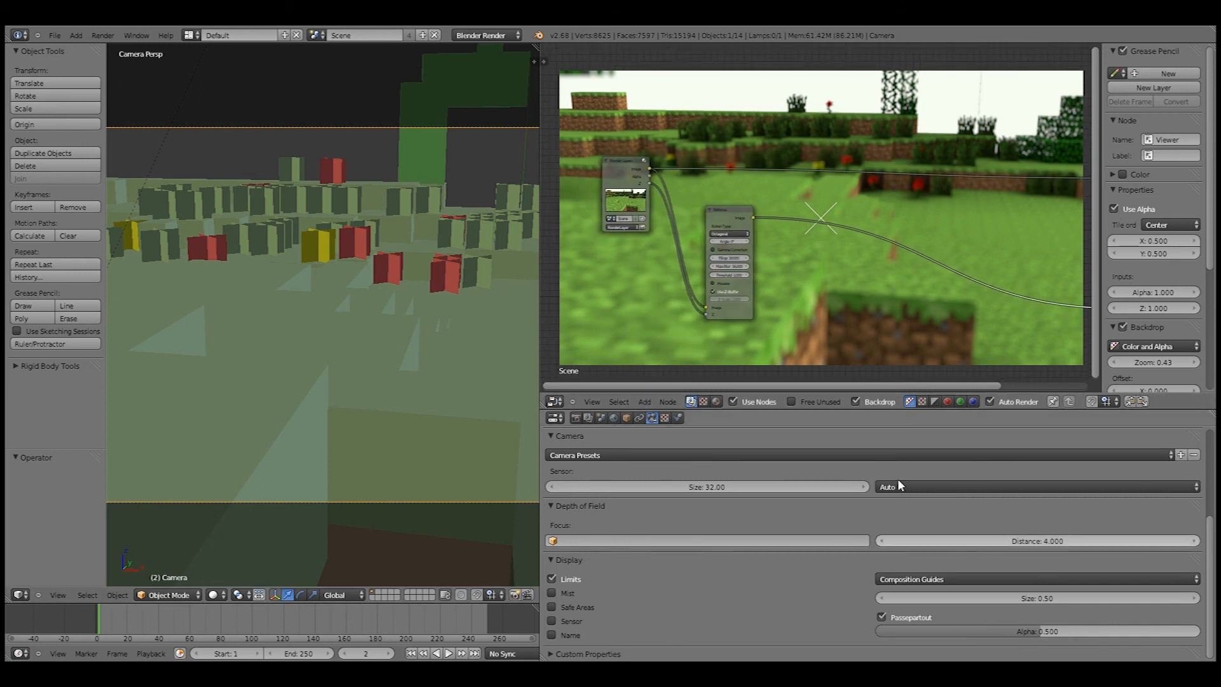
scroll(768, 215, up, 3)
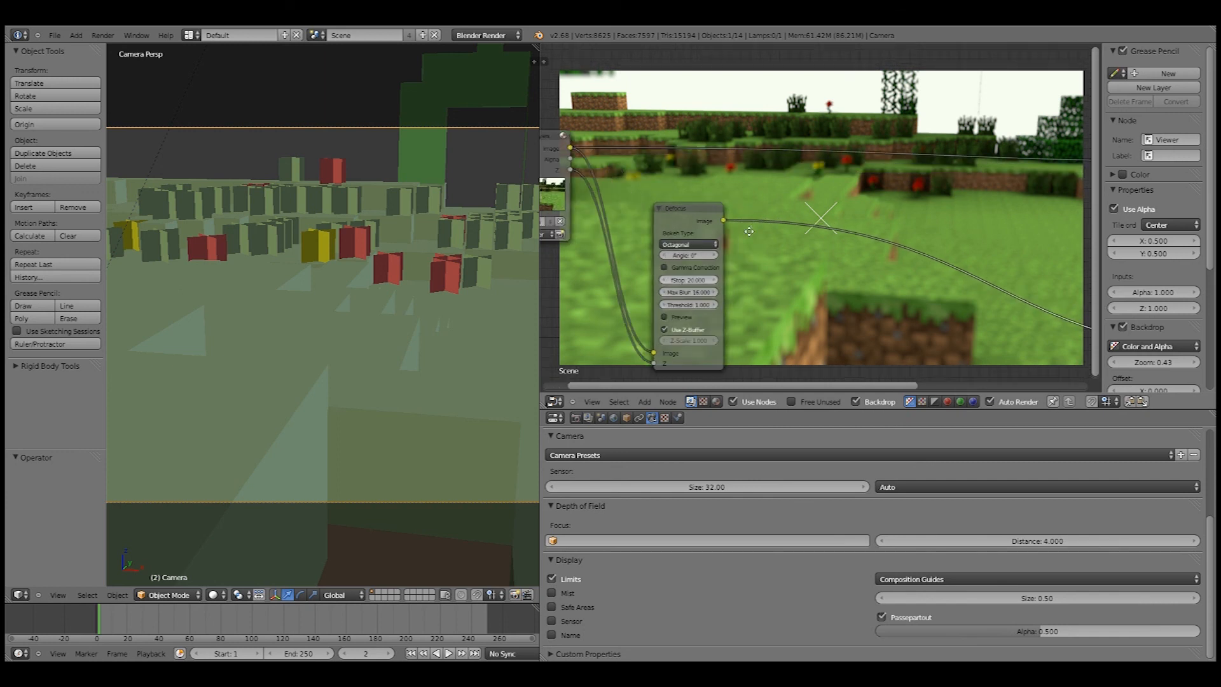
middle_drag(768, 215, 816, 208)
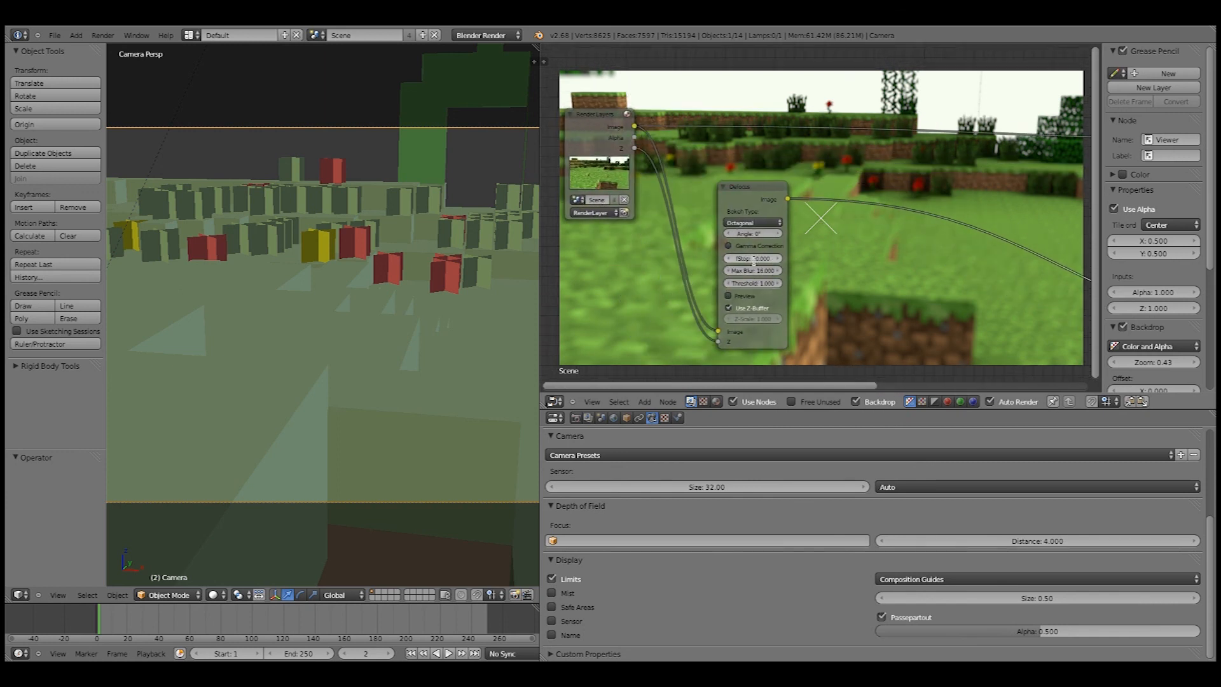
click(754, 259)
key(BackSpace)
text(40)
key(Return)
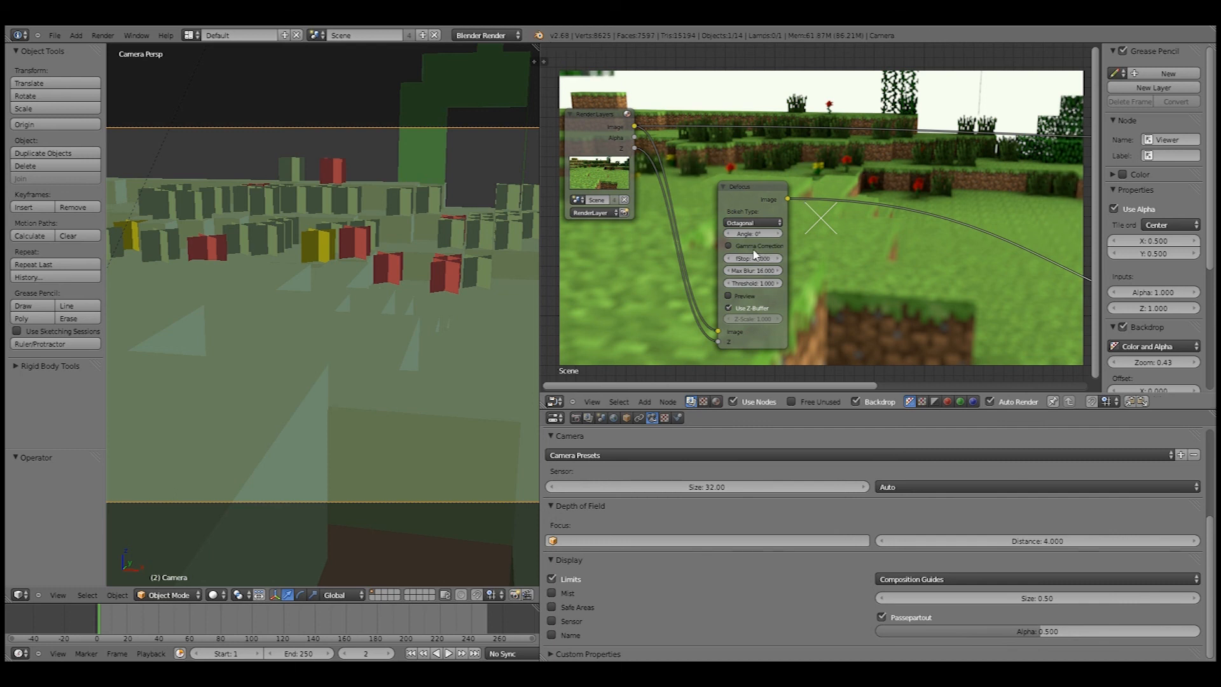
Step: Set the Defocus node's fStop to 60 and move the node slightly higher
click(753, 258)
text(6)
key(Return)
text(0)
key(Return)
mouse_move(752, 185)
mouse_down()
mouse_move(822, 214)
mouse_move(729, 136)
mouse_move(743, 162)
mouse_up()
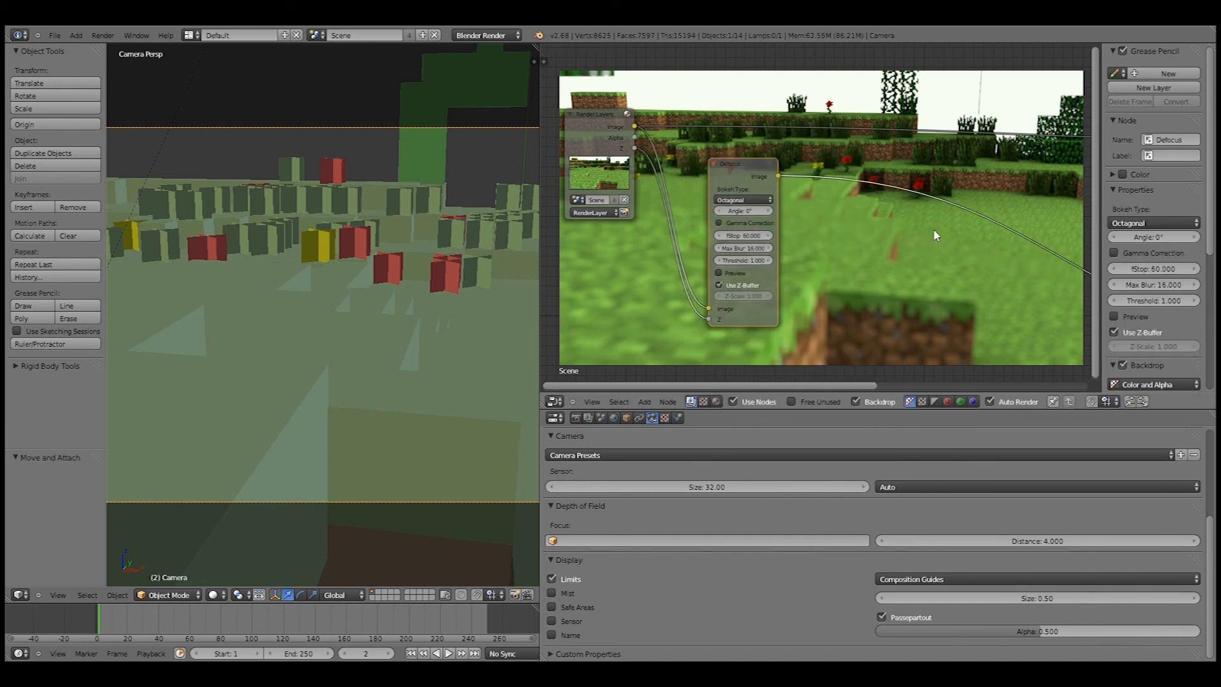
Step: Move the Composite and Viewer nodes closer to the Defocus node, with Composite higher and Viewer lower
scroll(935, 234, down, 5)
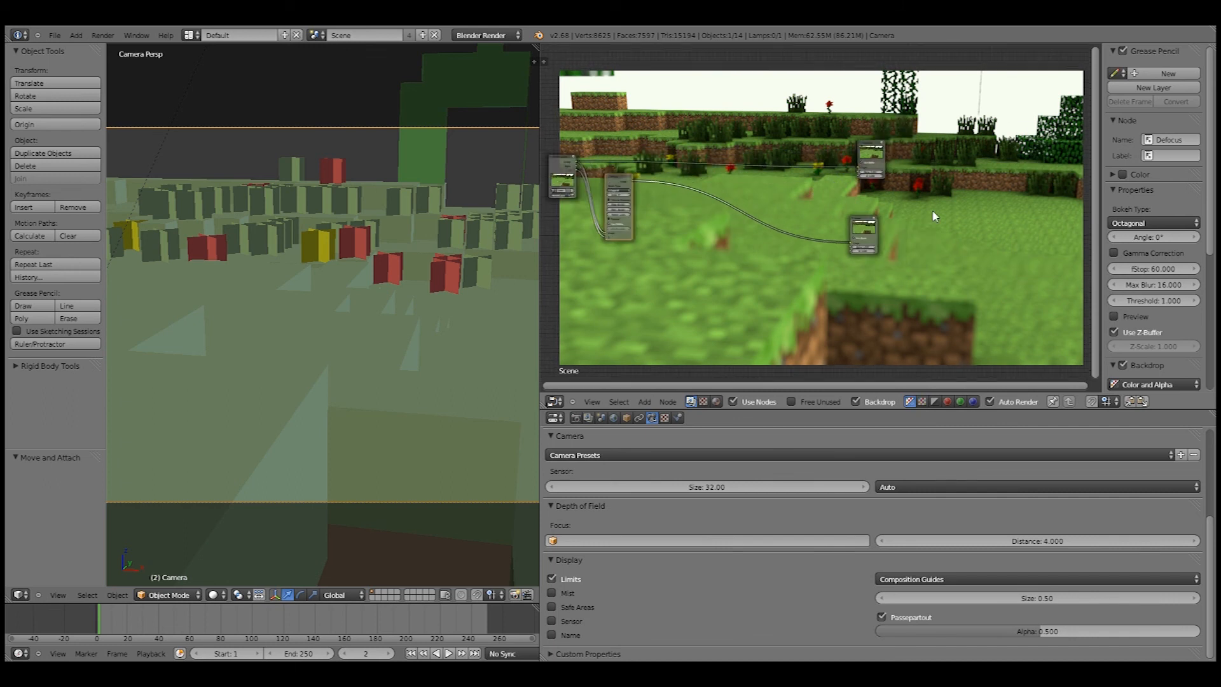
scroll(935, 216, down, 2)
middle_drag(934, 216, 875, 177)
scroll(1037, 234, up, 7)
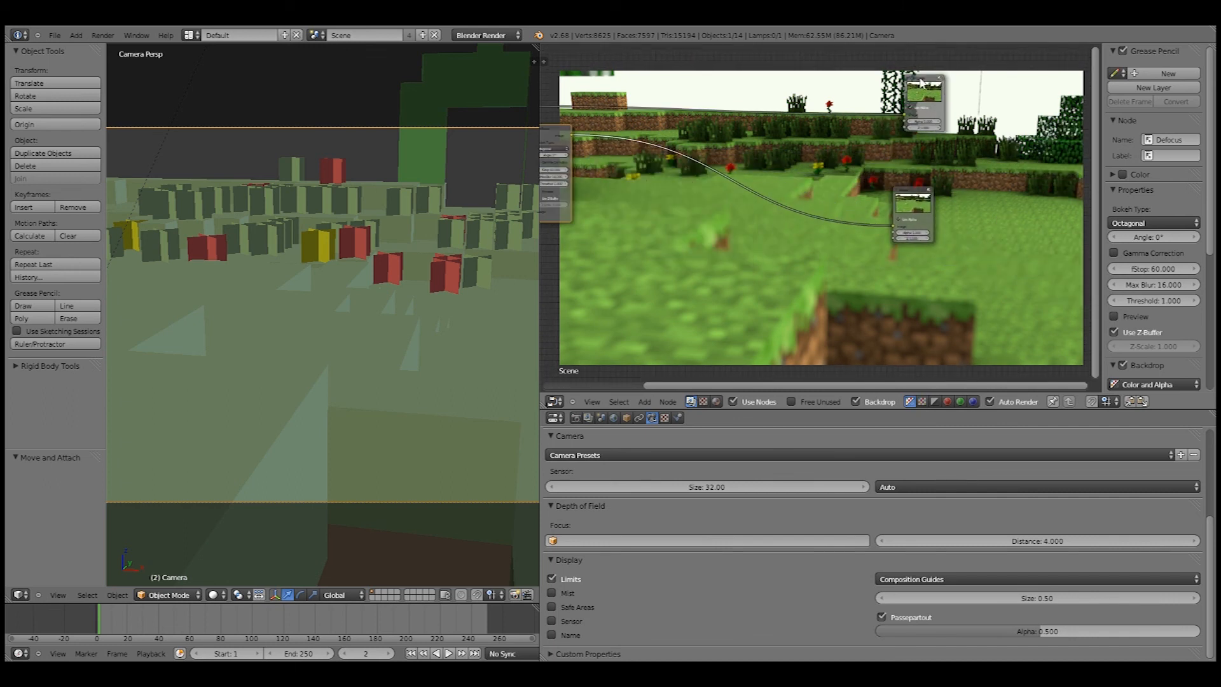
drag(922, 84, 826, 55)
drag(884, 193, 809, 213)
Step: Examine the node setup, following the links between the Render Layers, Defocus, Viewer and Composite nodes
middle_drag(633, 257, 789, 270)
scroll(673, 277, down, 1)
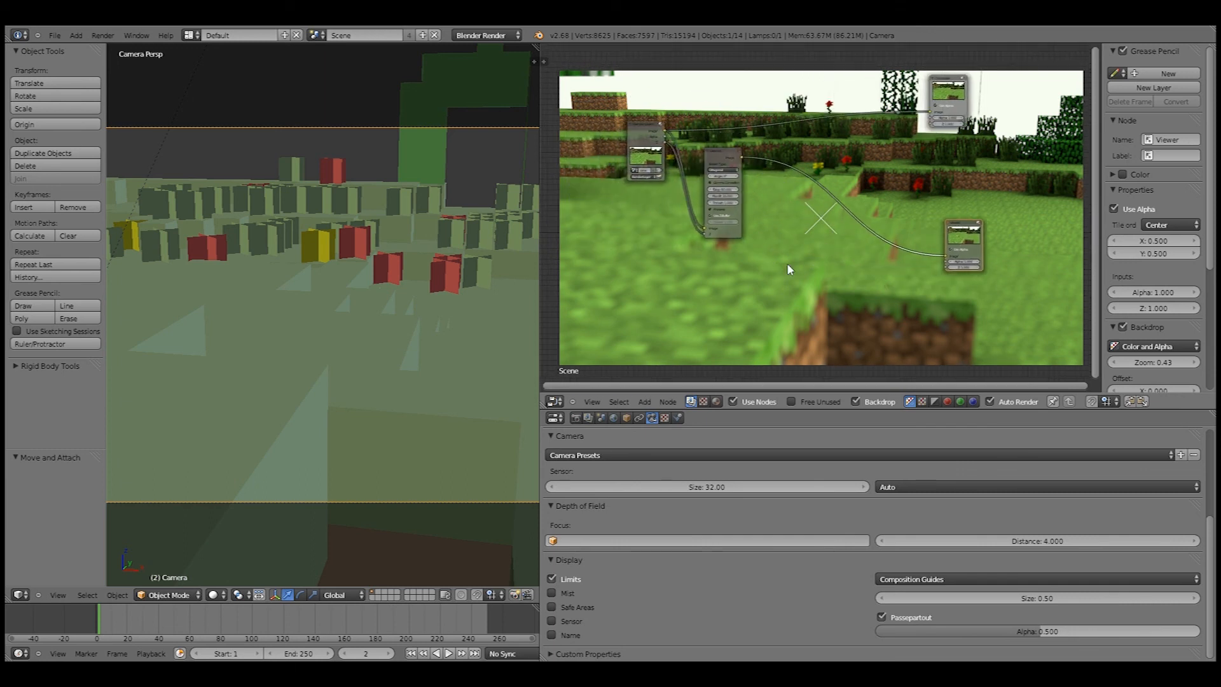
scroll(789, 269, up, 5)
scroll(775, 205, up, 1)
middle_drag(775, 205, 843, 228)
middle_drag(807, 116, 770, 137)
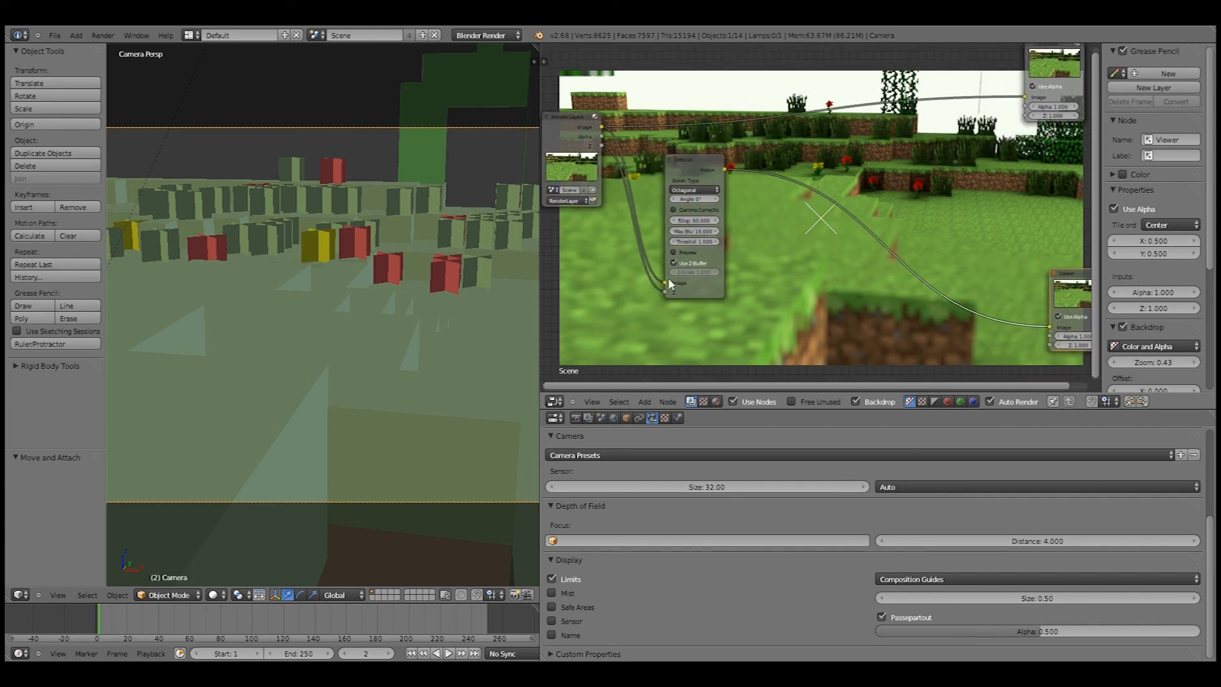
middle_drag(1072, 316, 1004, 302)
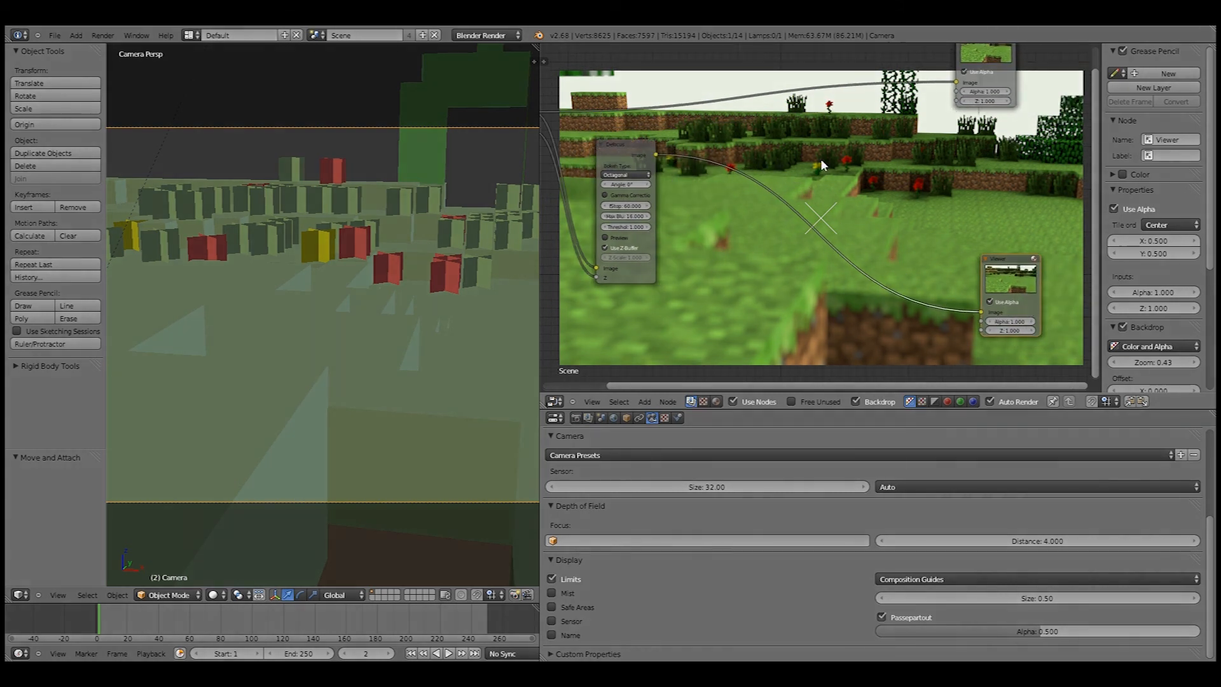
scroll(820, 160, up, 2)
scroll(819, 159, down, 10)
middle_drag(648, 251, 628, 270)
scroll(701, 227, down, 6)
scroll(628, 271, up, 5)
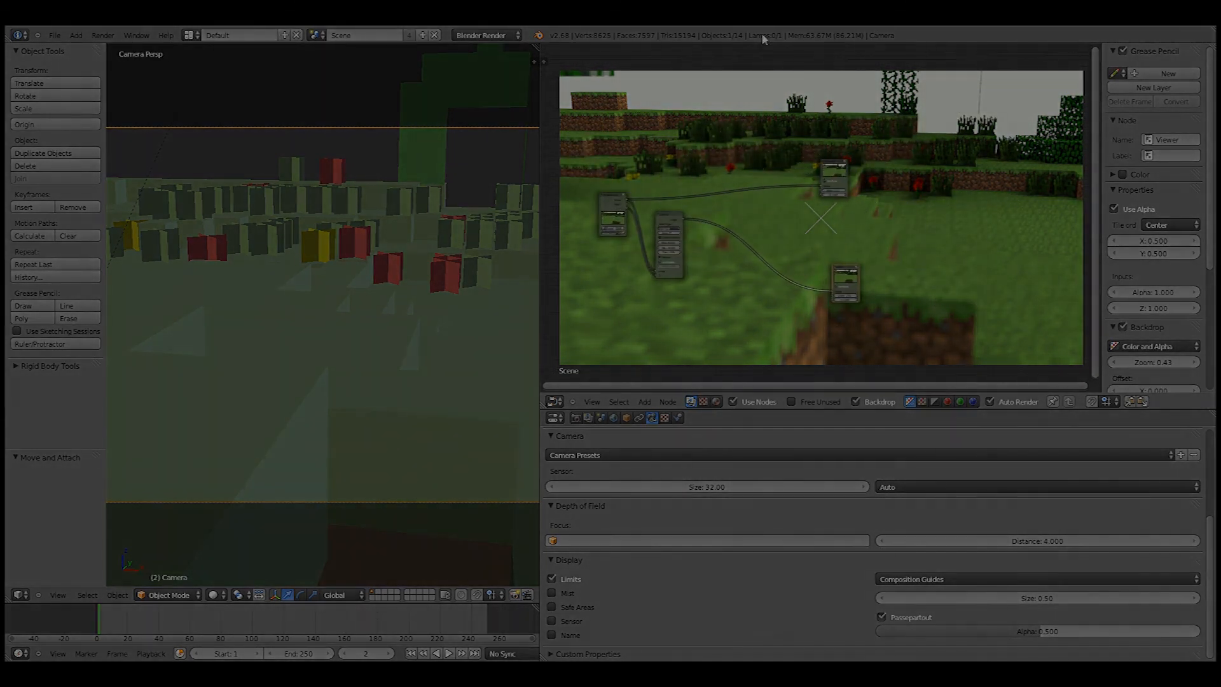